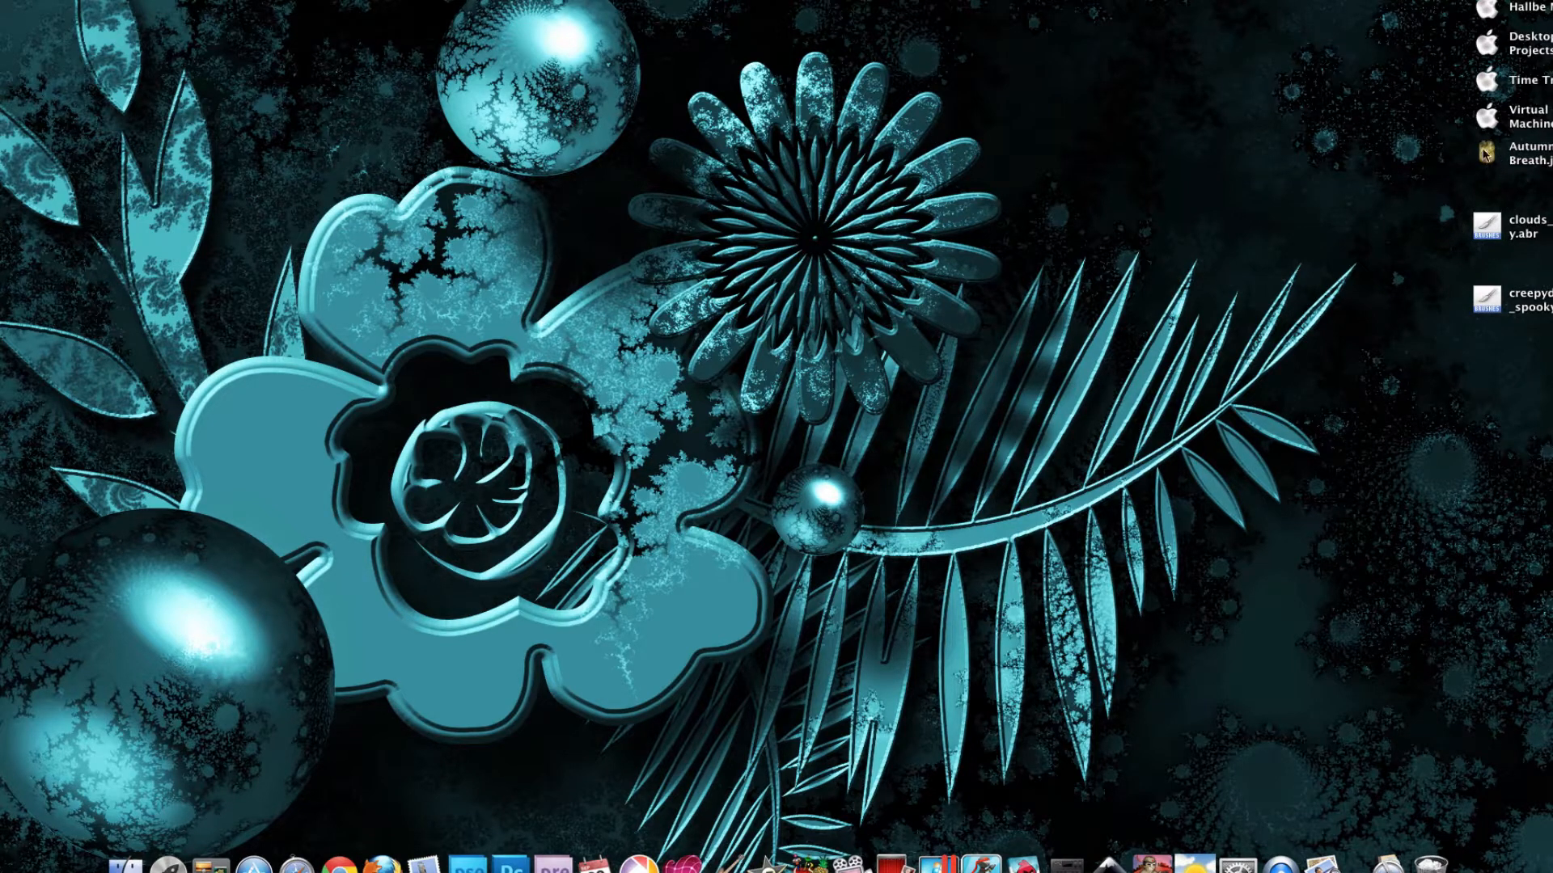
Step: Open the finished Autumn Breath image from the desktop, examine it mid-screen, and close it
{"action": "double_click", "coordinate": [1486, 152]}
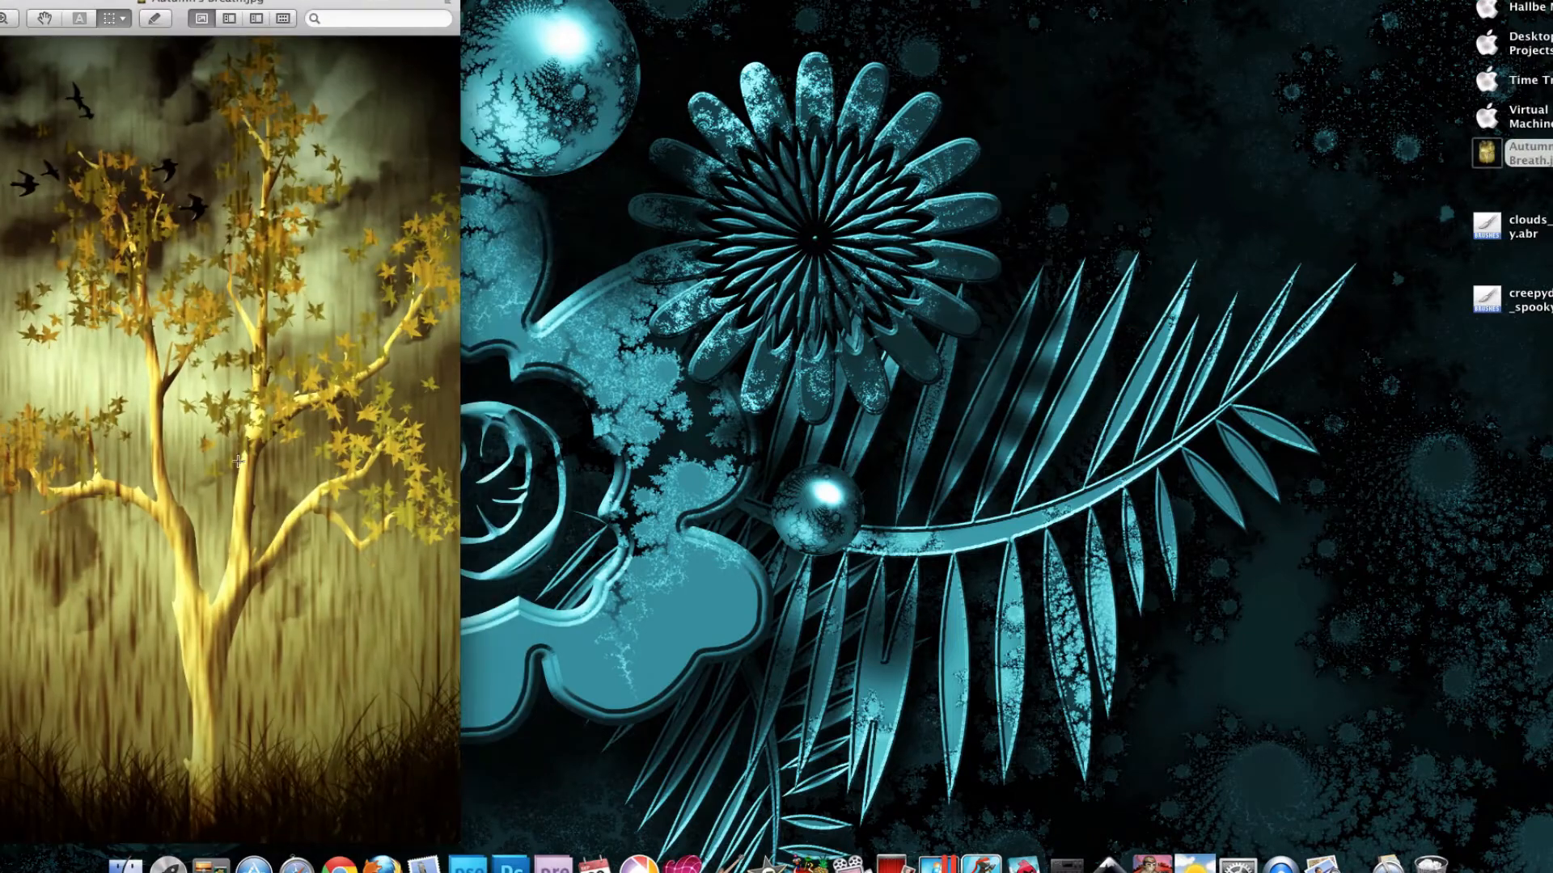
{"action": "left_click_drag", "start_coordinate": [261, 5], "coordinate": [779, 1]}
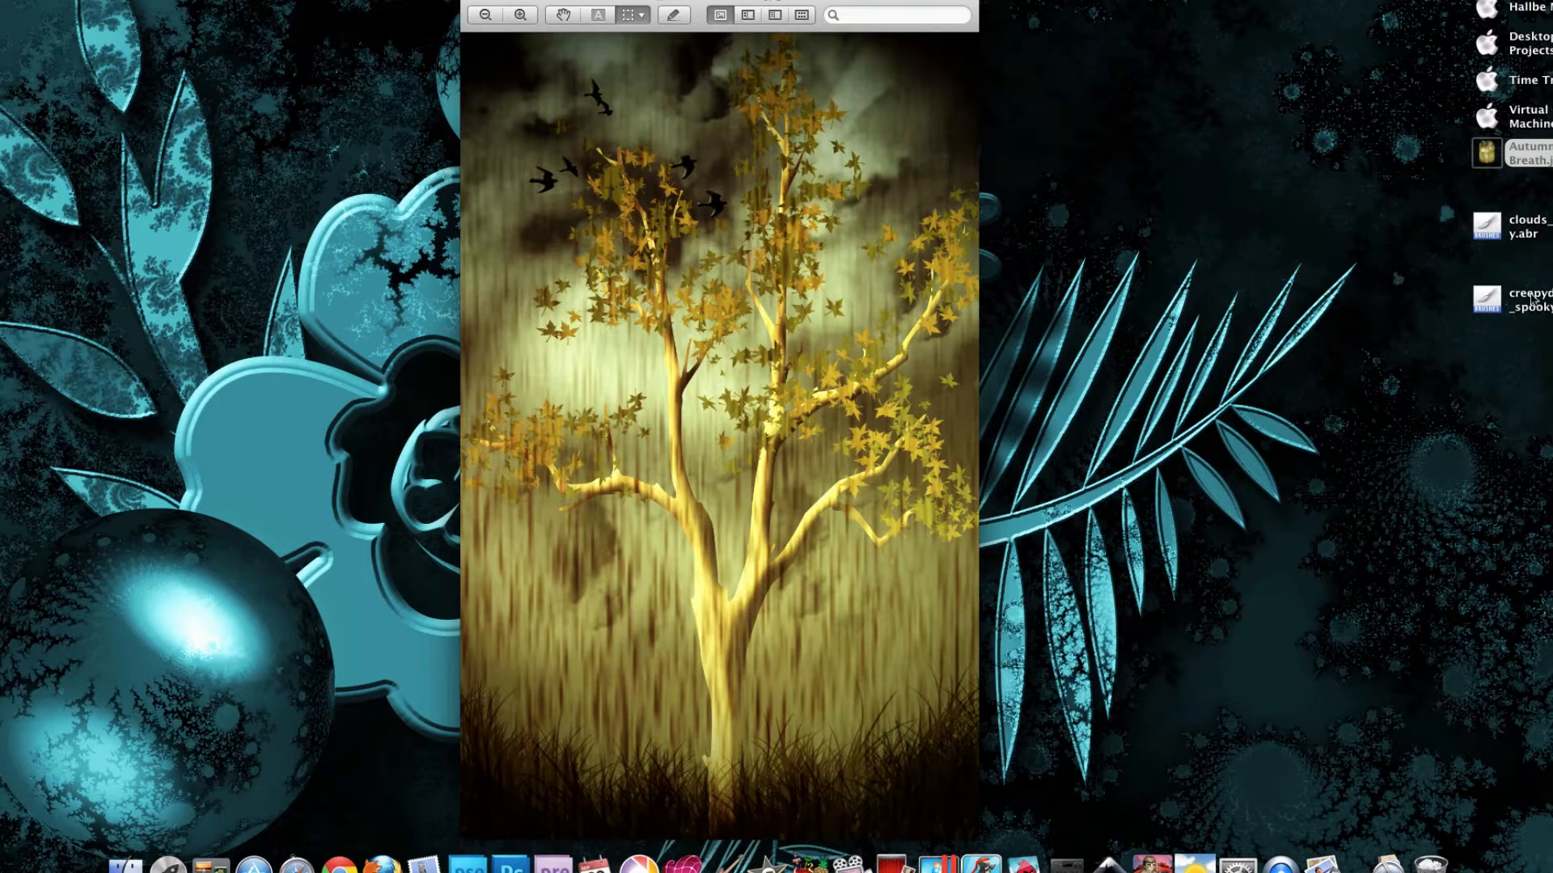
{"action": "left_click", "coordinate": [471, 2]}
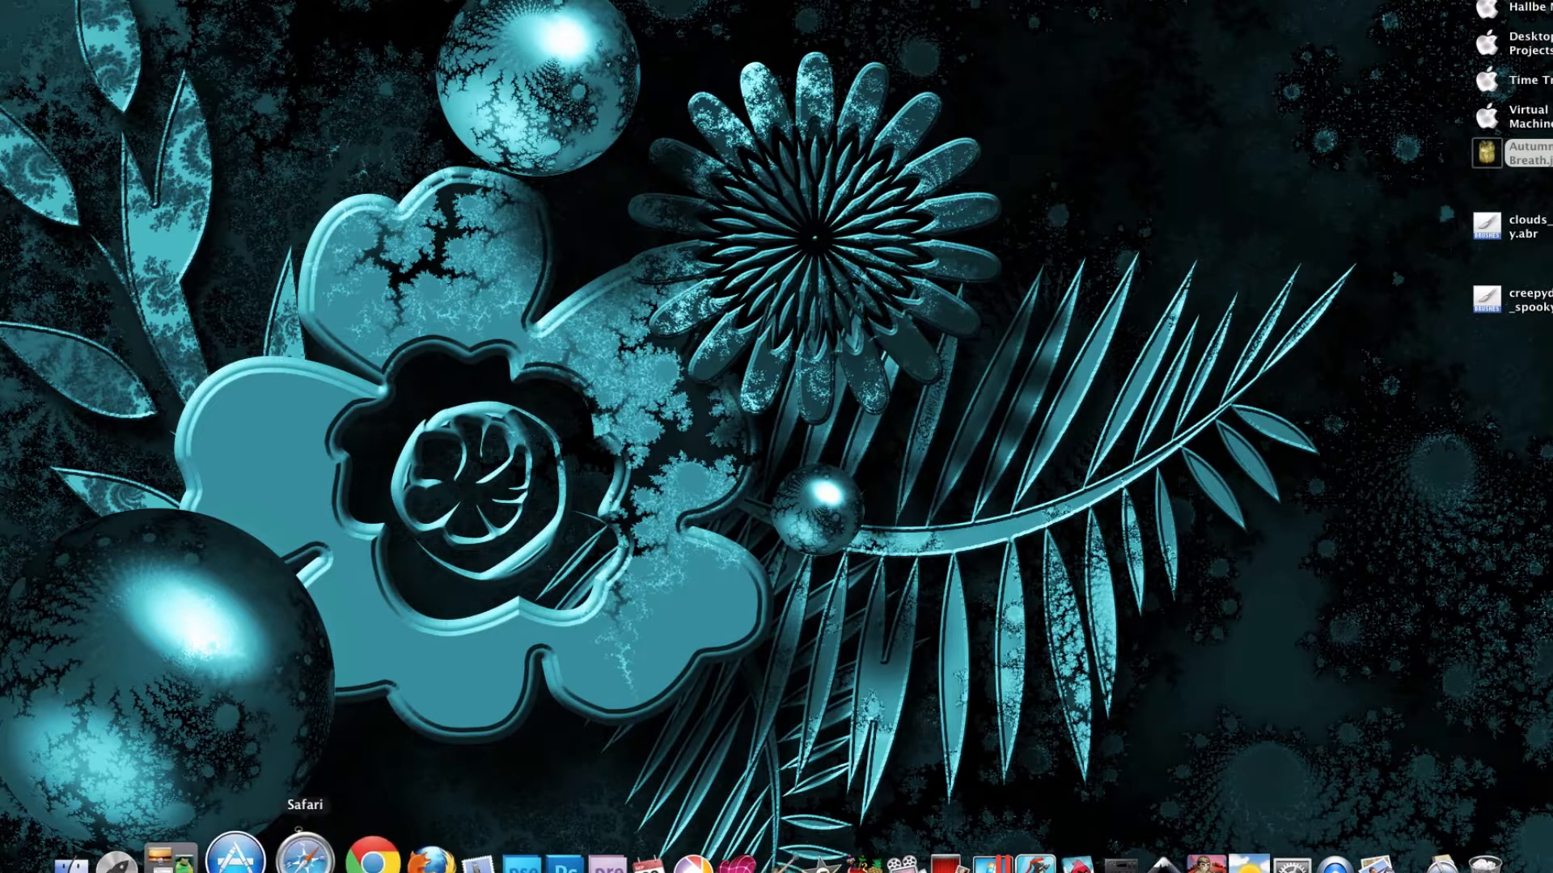
Step: Switch to Photoshop Elements and close the open tree image without saving
{"action": "left_click", "coordinate": [522, 862]}
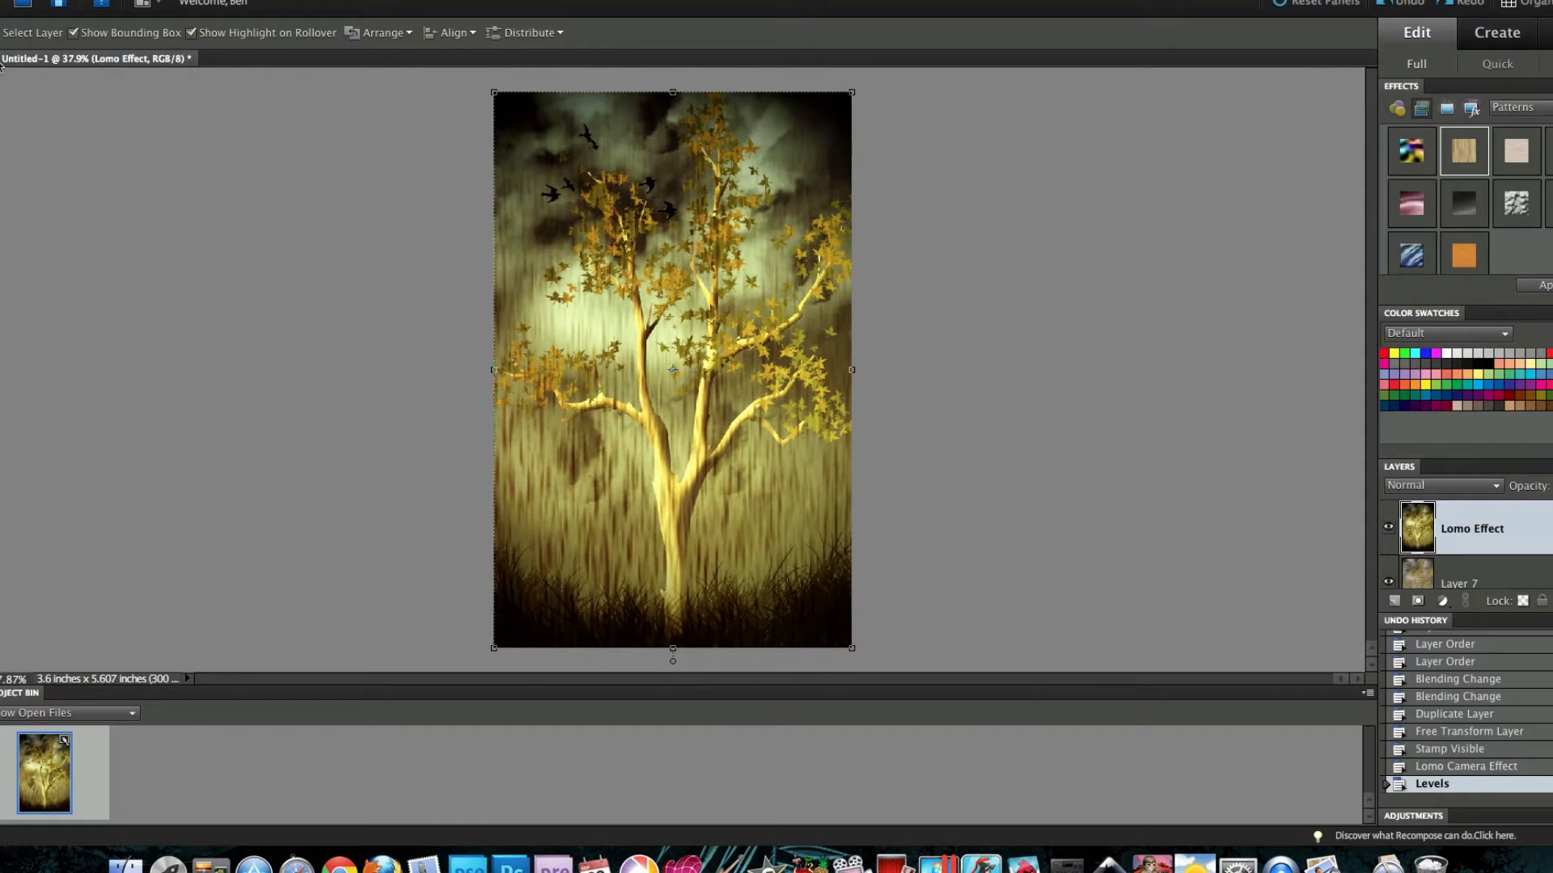
{"action": "key", "text": "super+w"}
{"action": "left_click", "coordinate": [681, 239]}
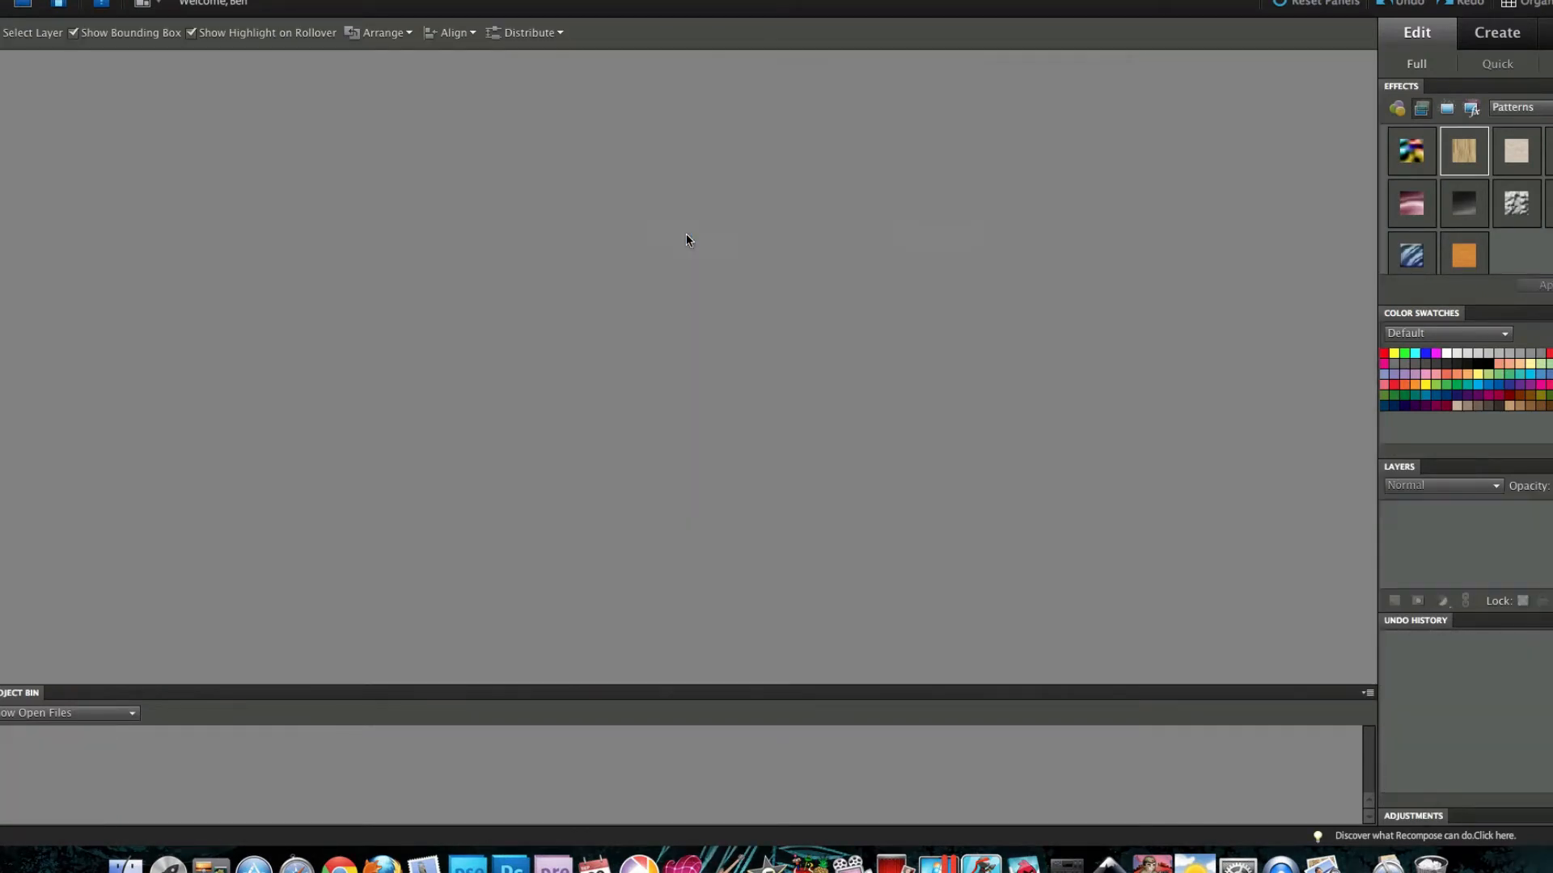
Step: Create a blank RGB file of 1080 by 1682 pixels at 300 pixels/inch with a white background
{"action": "left_click", "coordinate": [142, 0]}
{"action": "mouse_move", "coordinate": [167, 2]}
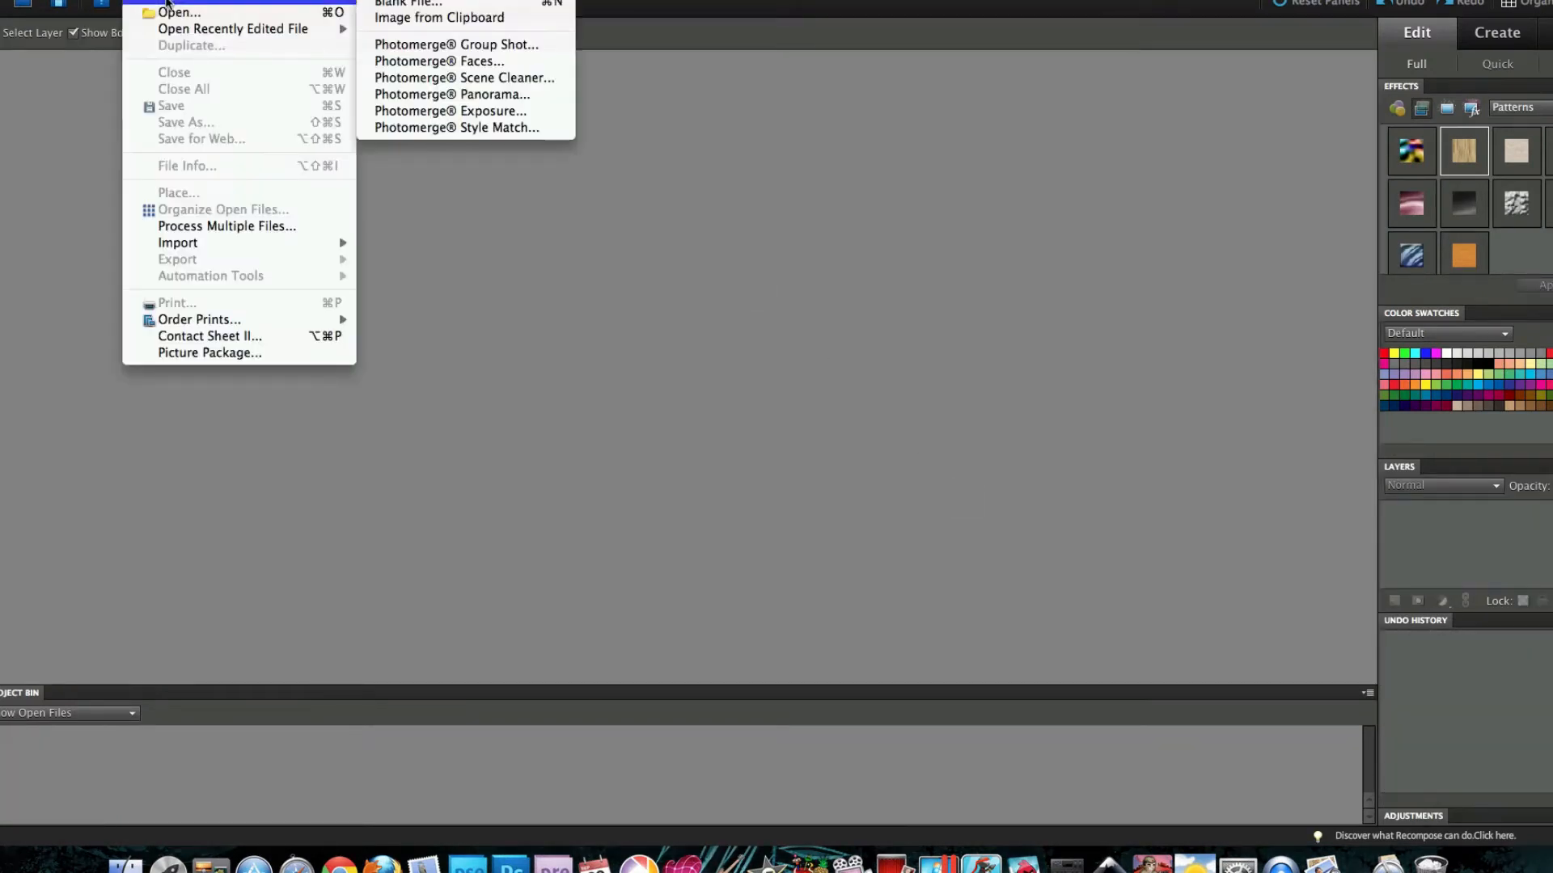
{"action": "left_click", "coordinate": [408, 3]}
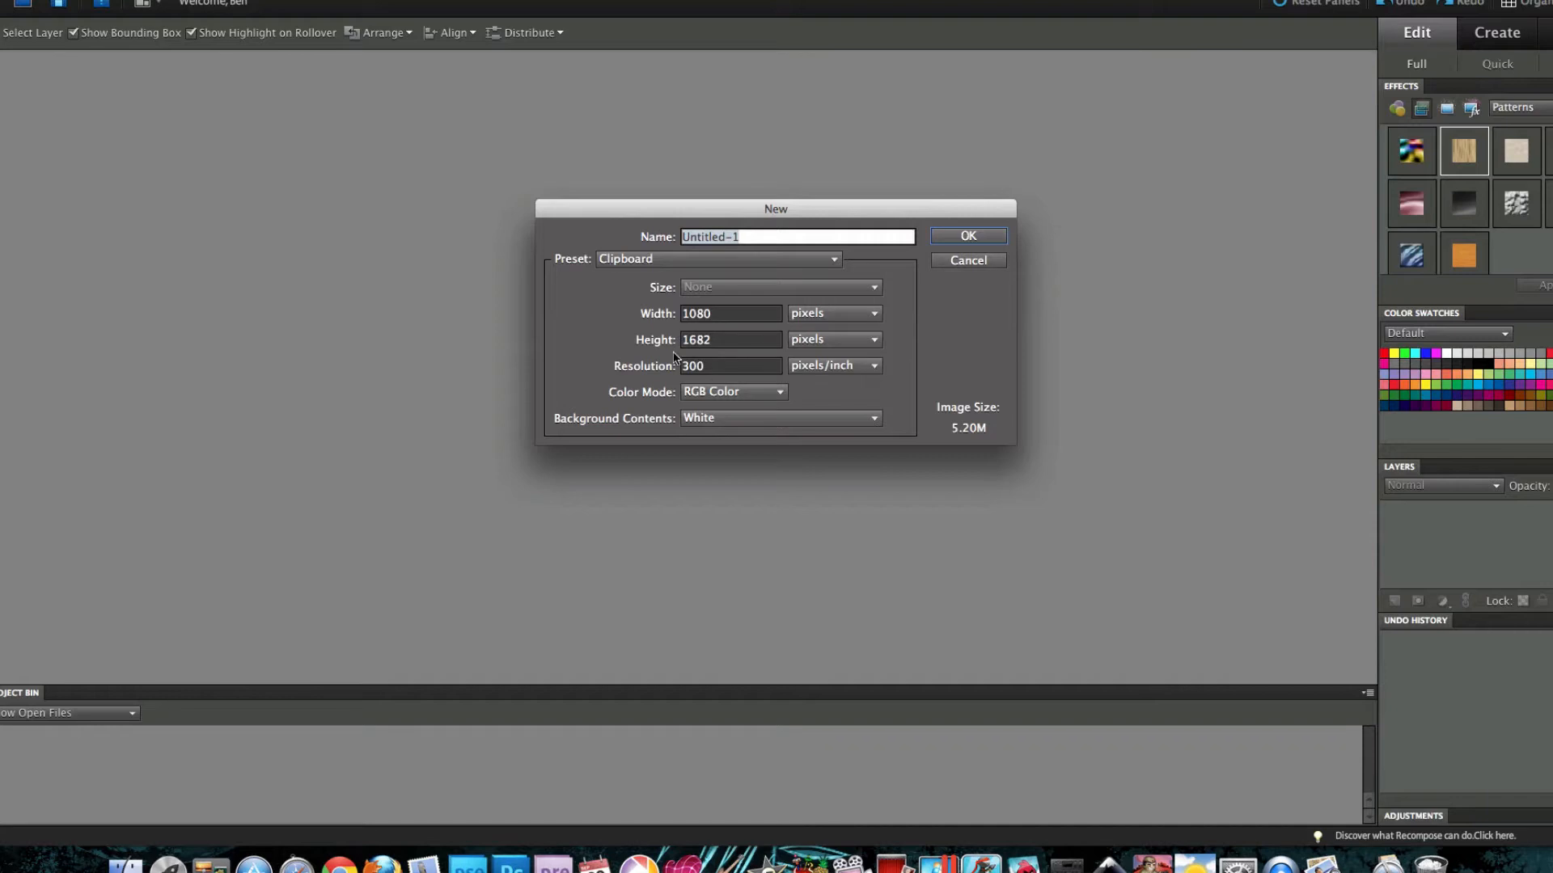
{"action": "left_click", "coordinate": [965, 237]}
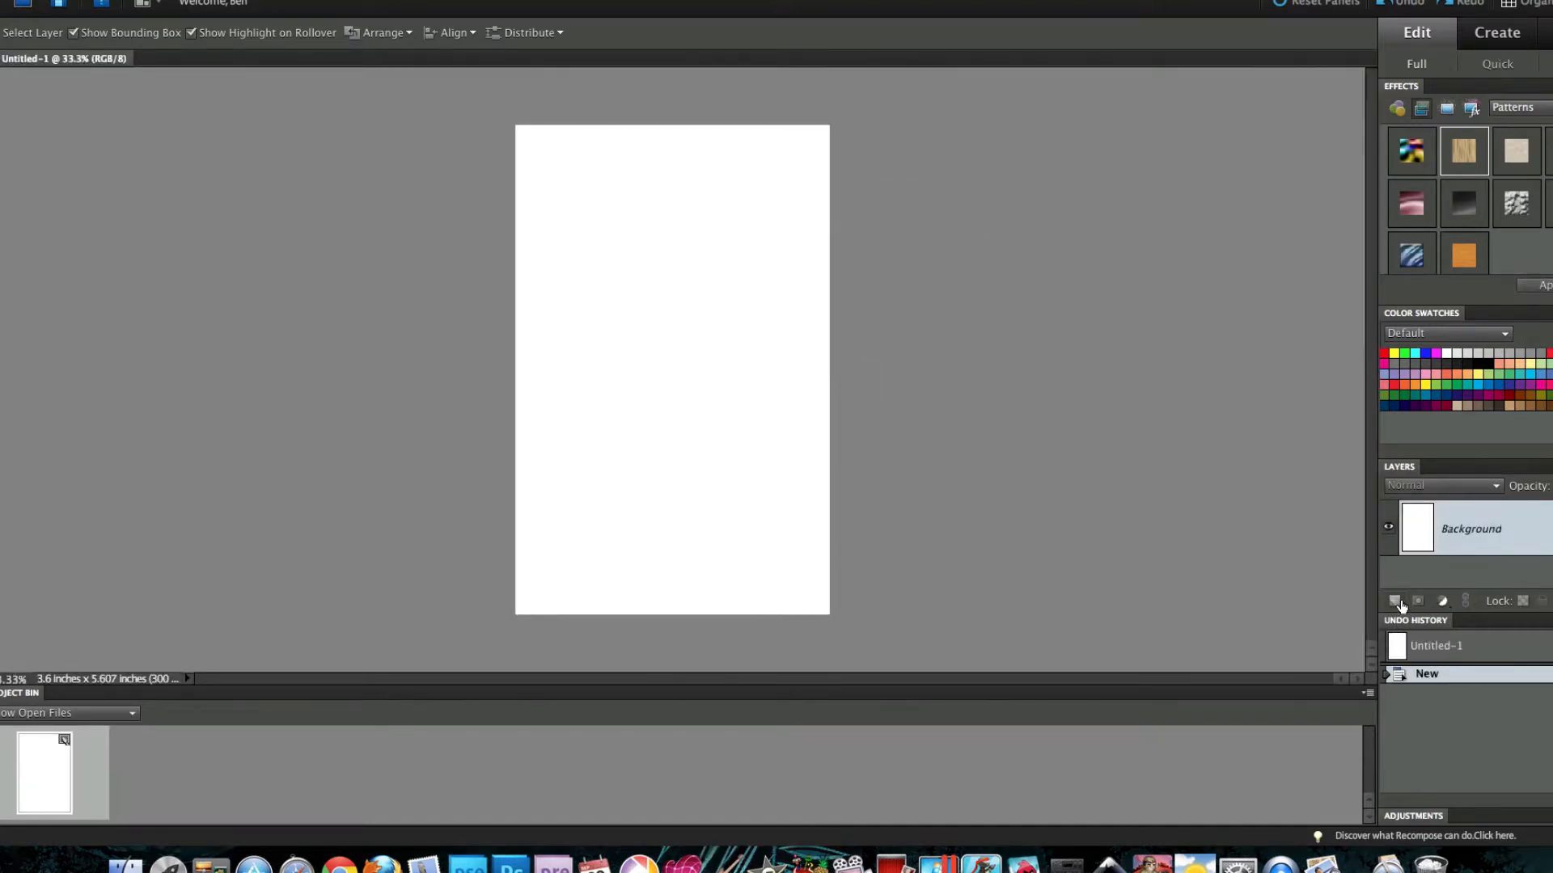
Step: Duplicate the Background layer and cut the copy into a bare tree filling the canvas with the Cookie Cutter tool
{"action": "left_click_drag", "start_coordinate": [1412, 516], "coordinate": [1394, 600]}
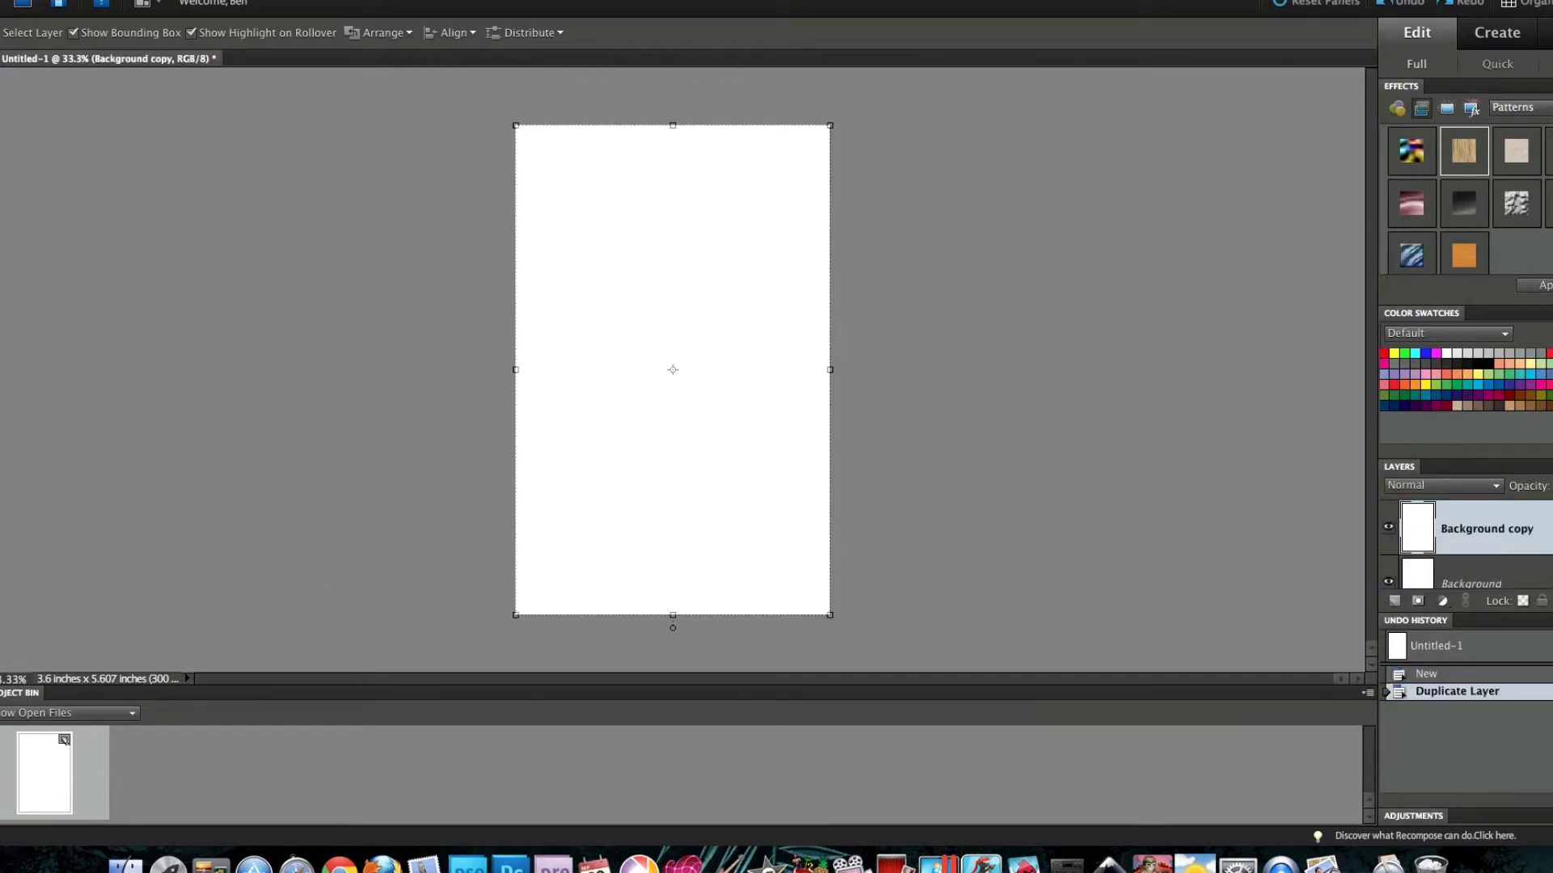
{"action": "key", "text": "c"}
{"action": "key", "text": "q"}
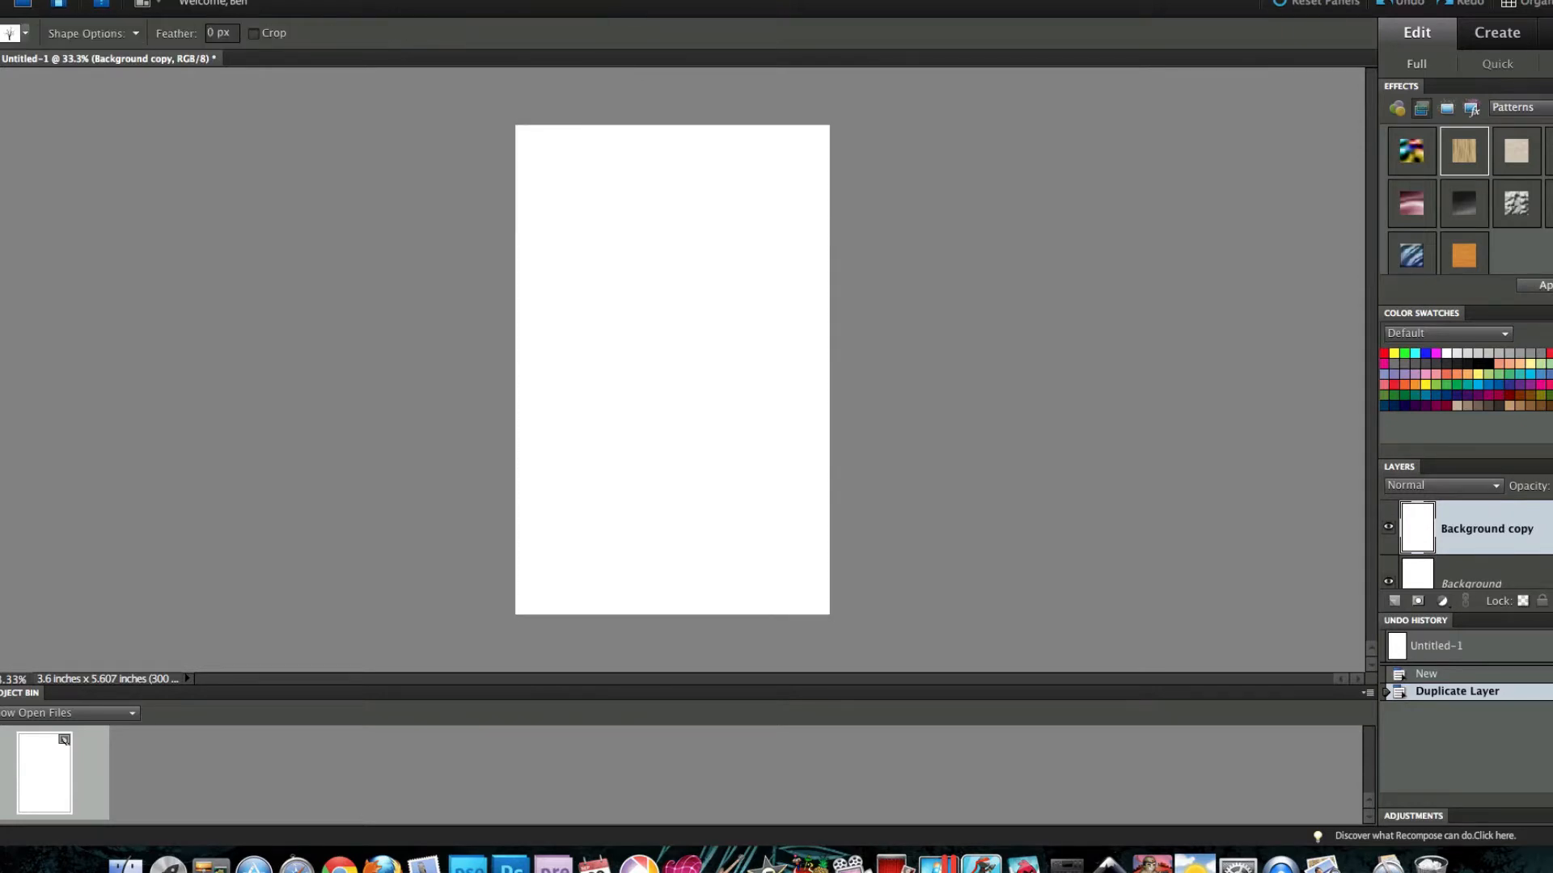
{"action": "left_click", "coordinate": [27, 33]}
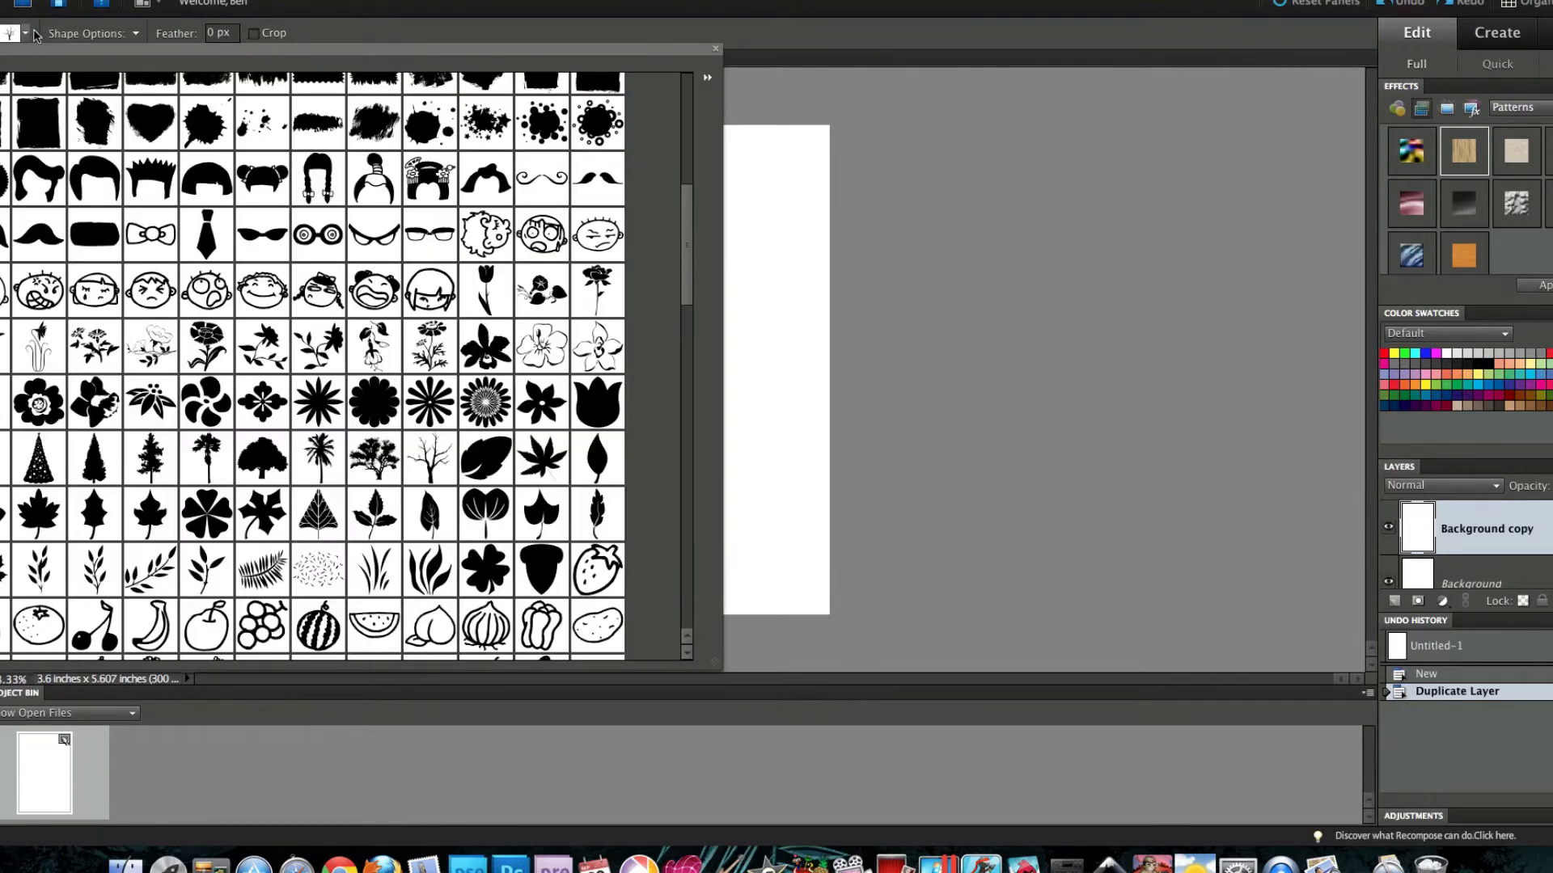
{"action": "left_click_drag", "start_coordinate": [684, 220], "coordinate": [684, 228]}
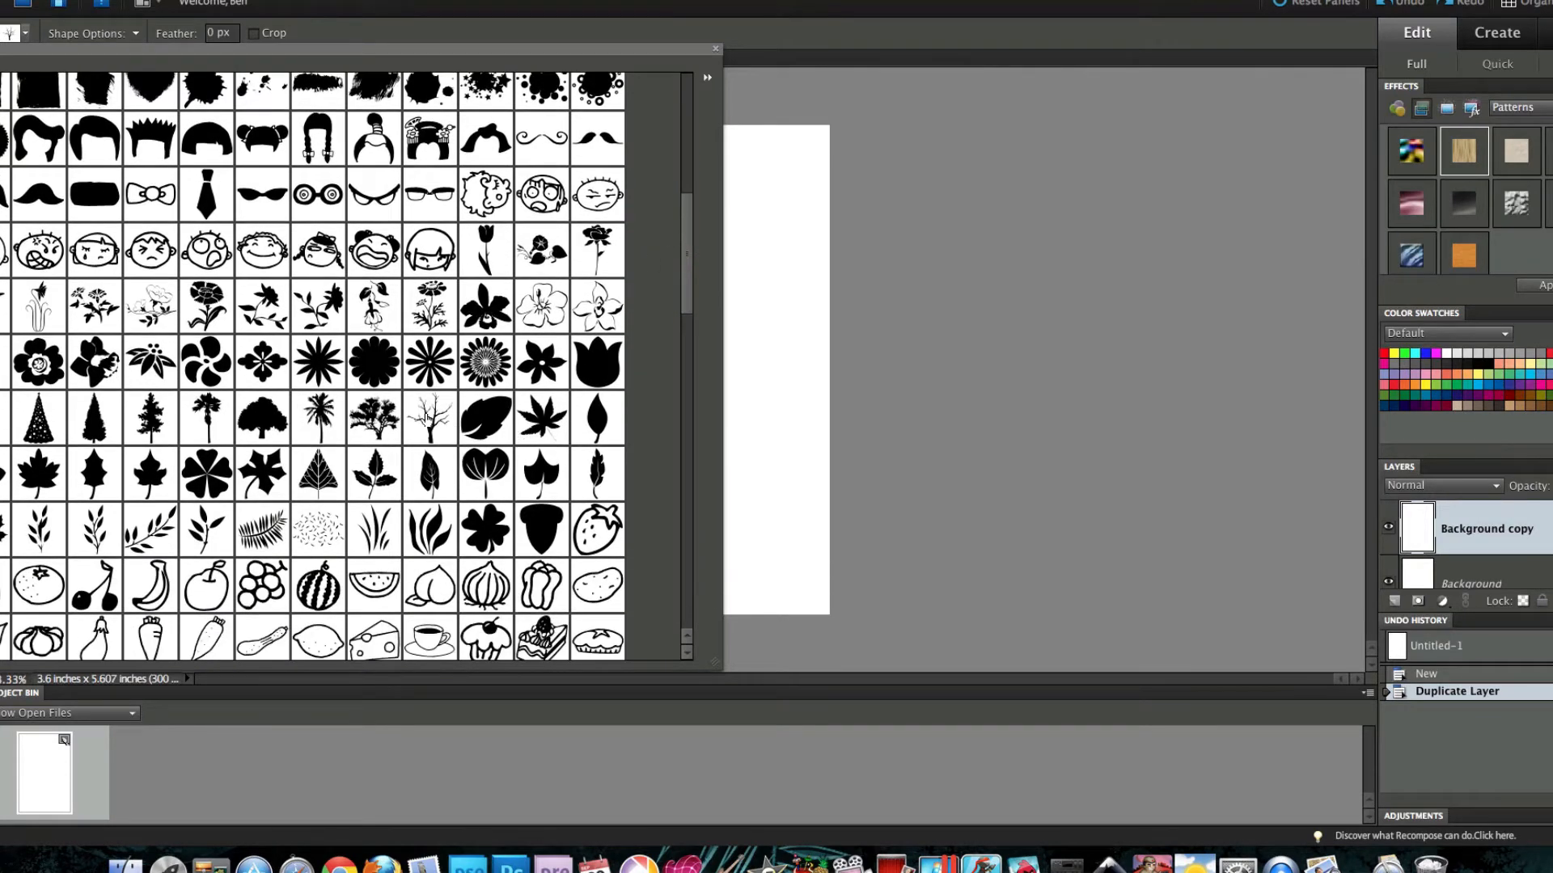
{"action": "left_click", "coordinate": [428, 418]}
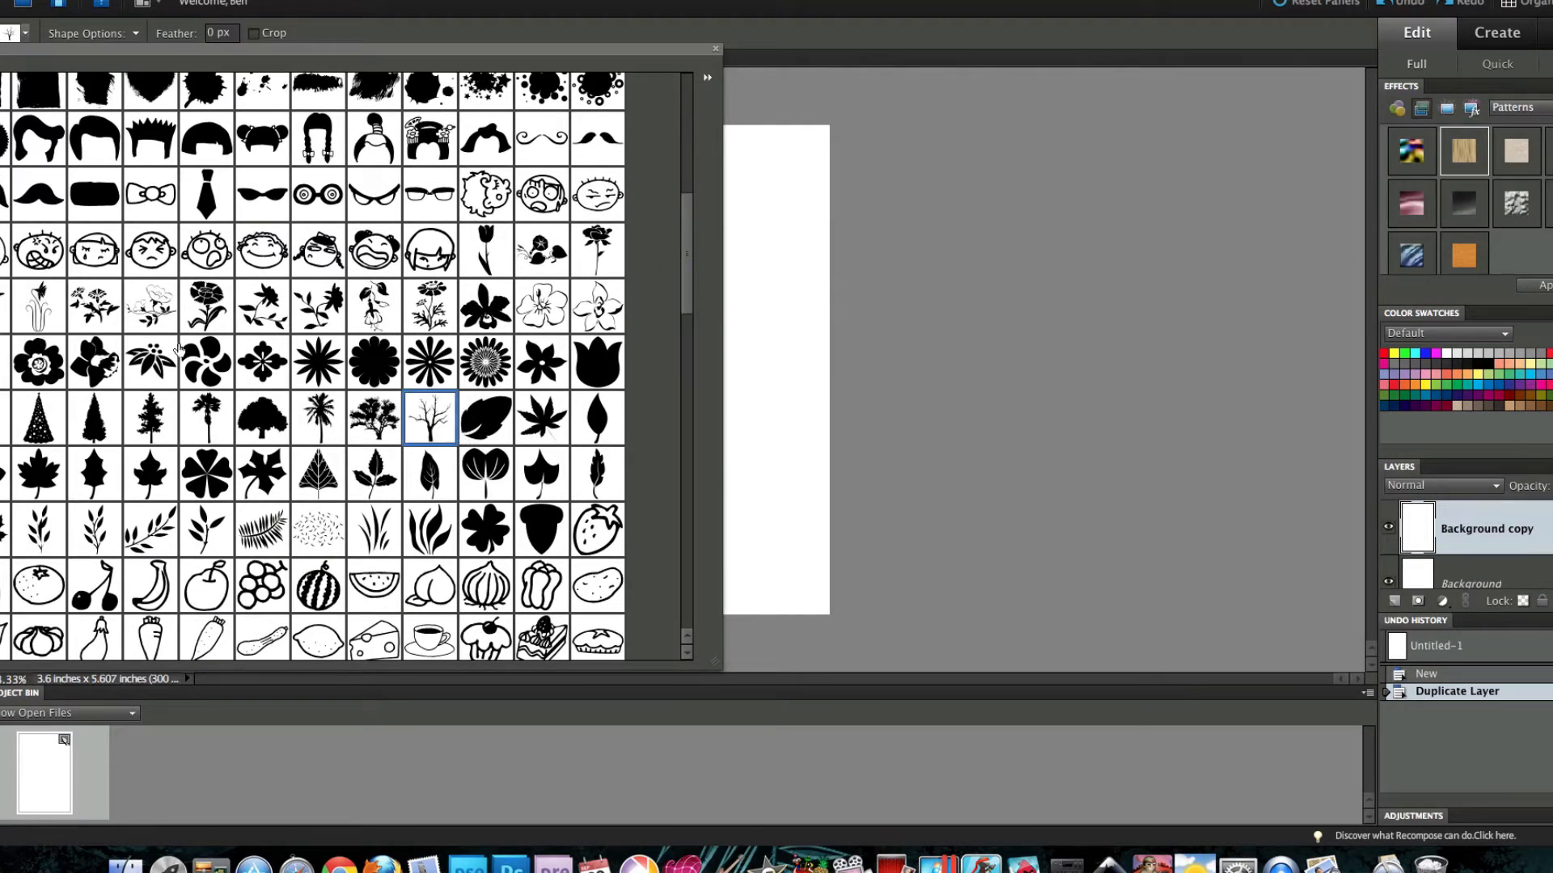
{"action": "left_click", "coordinate": [708, 77]}
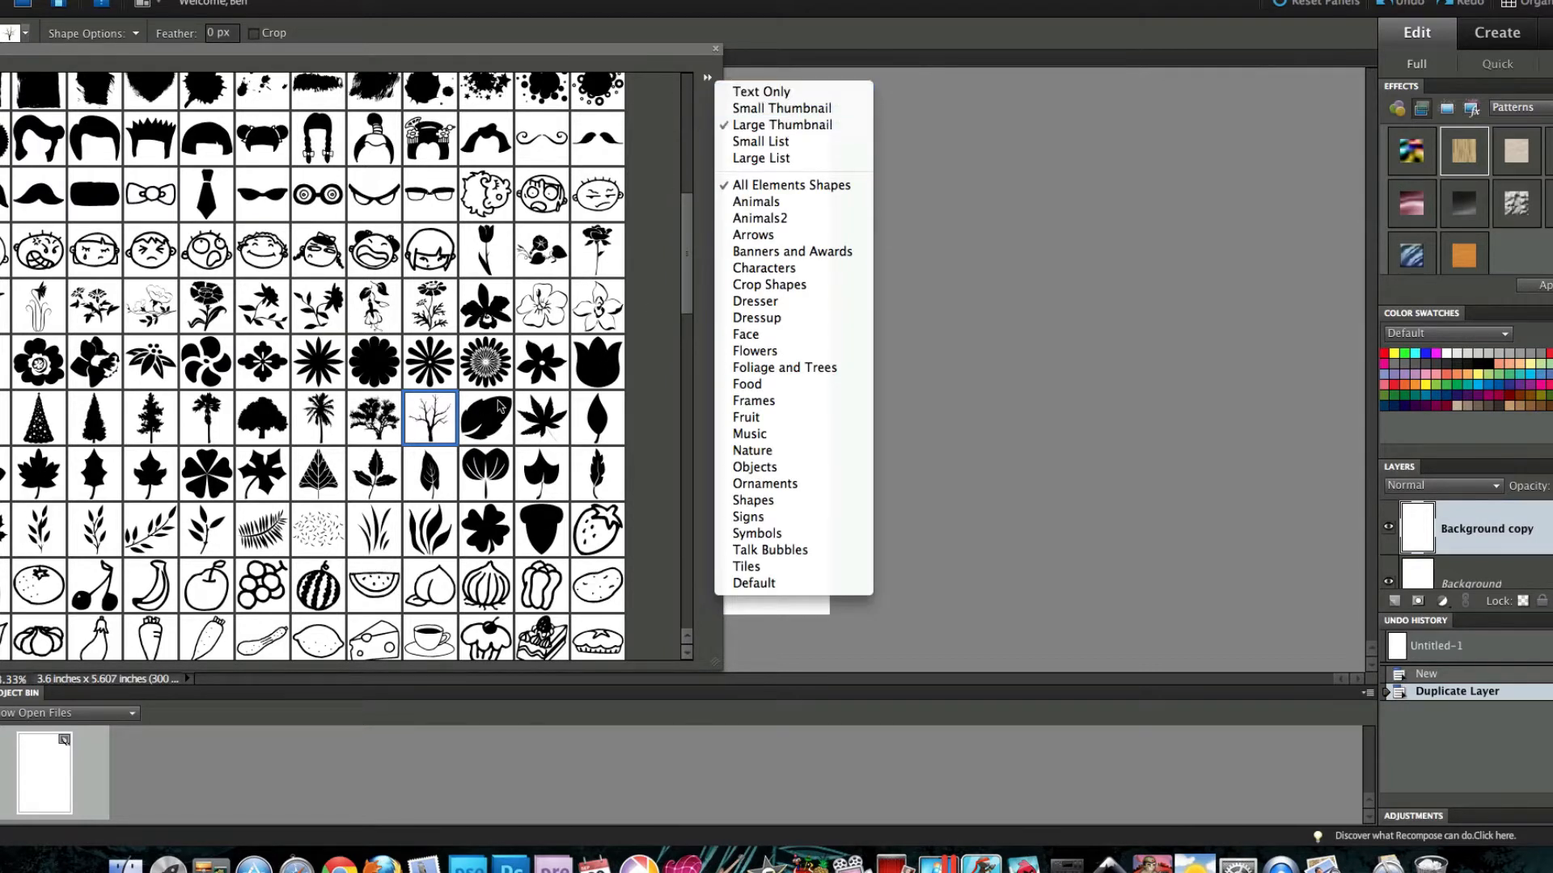
{"action": "left_click", "coordinate": [664, 54]}
{"action": "left_click", "coordinate": [1225, 132]}
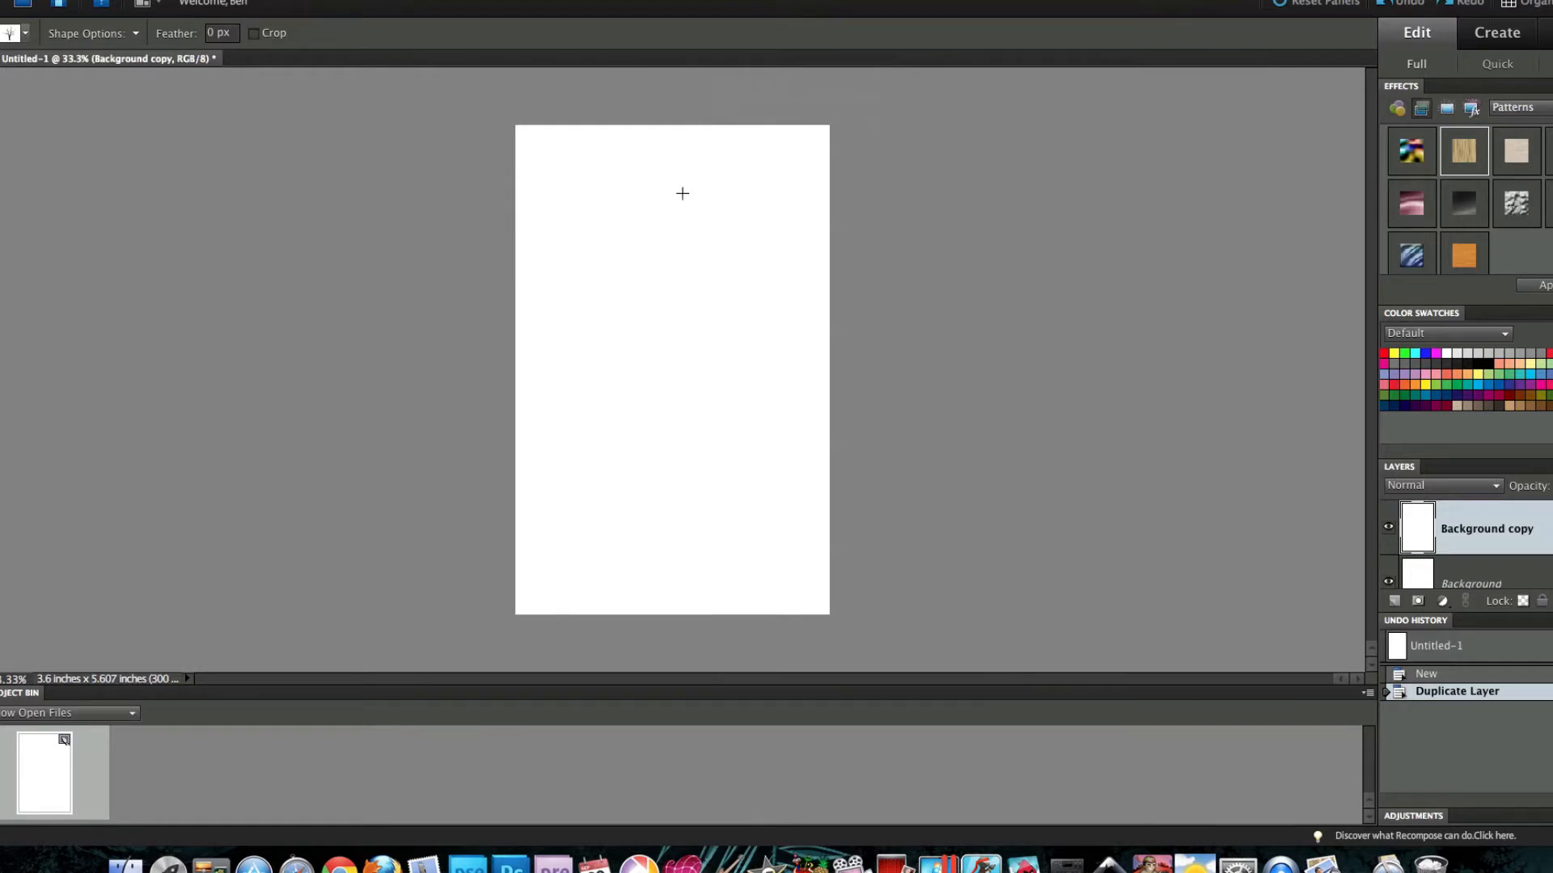
{"action": "left_click_drag", "start_coordinate": [822, 132], "coordinate": [518, 610]}
{"action": "left_click", "coordinate": [781, 621]}
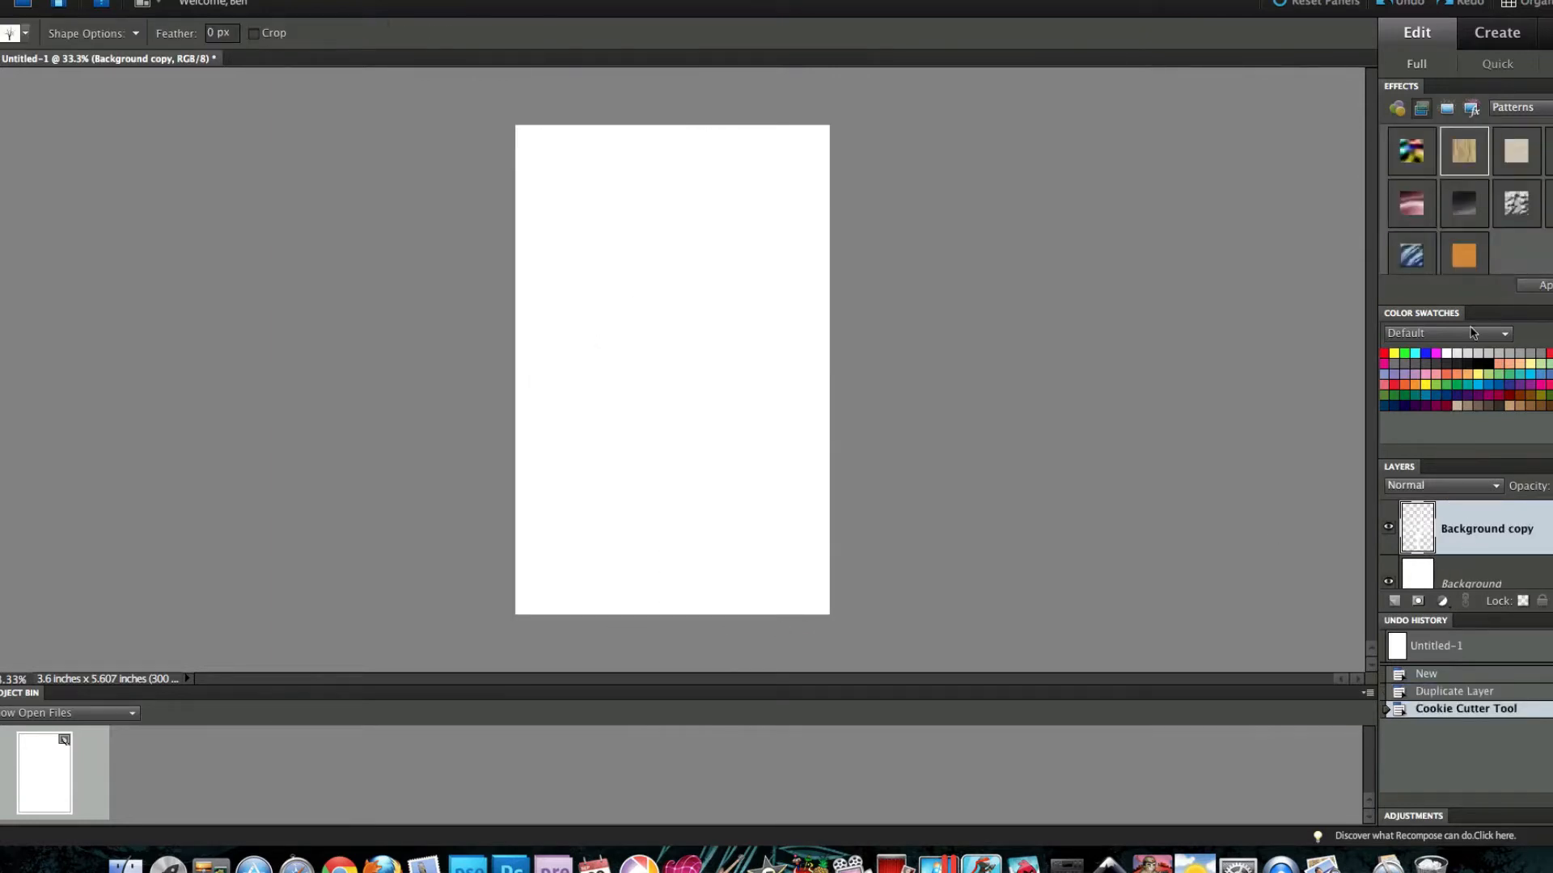
Step: Apply the wood pattern style to the tree on the Background copy layer
{"action": "left_click", "coordinate": [1518, 107]}
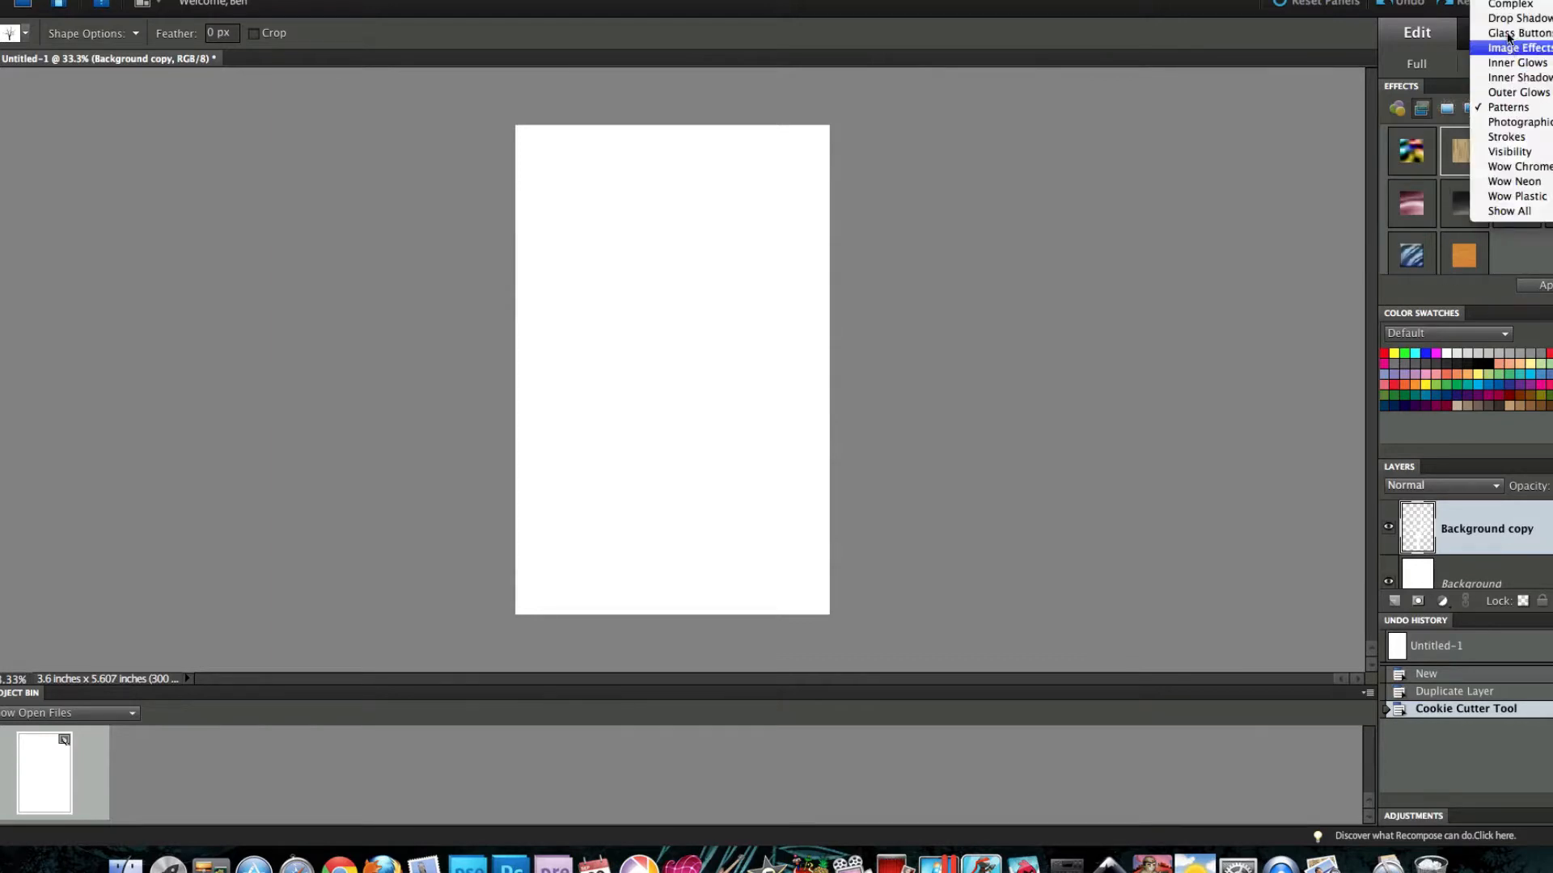
{"action": "left_click", "coordinate": [1507, 108]}
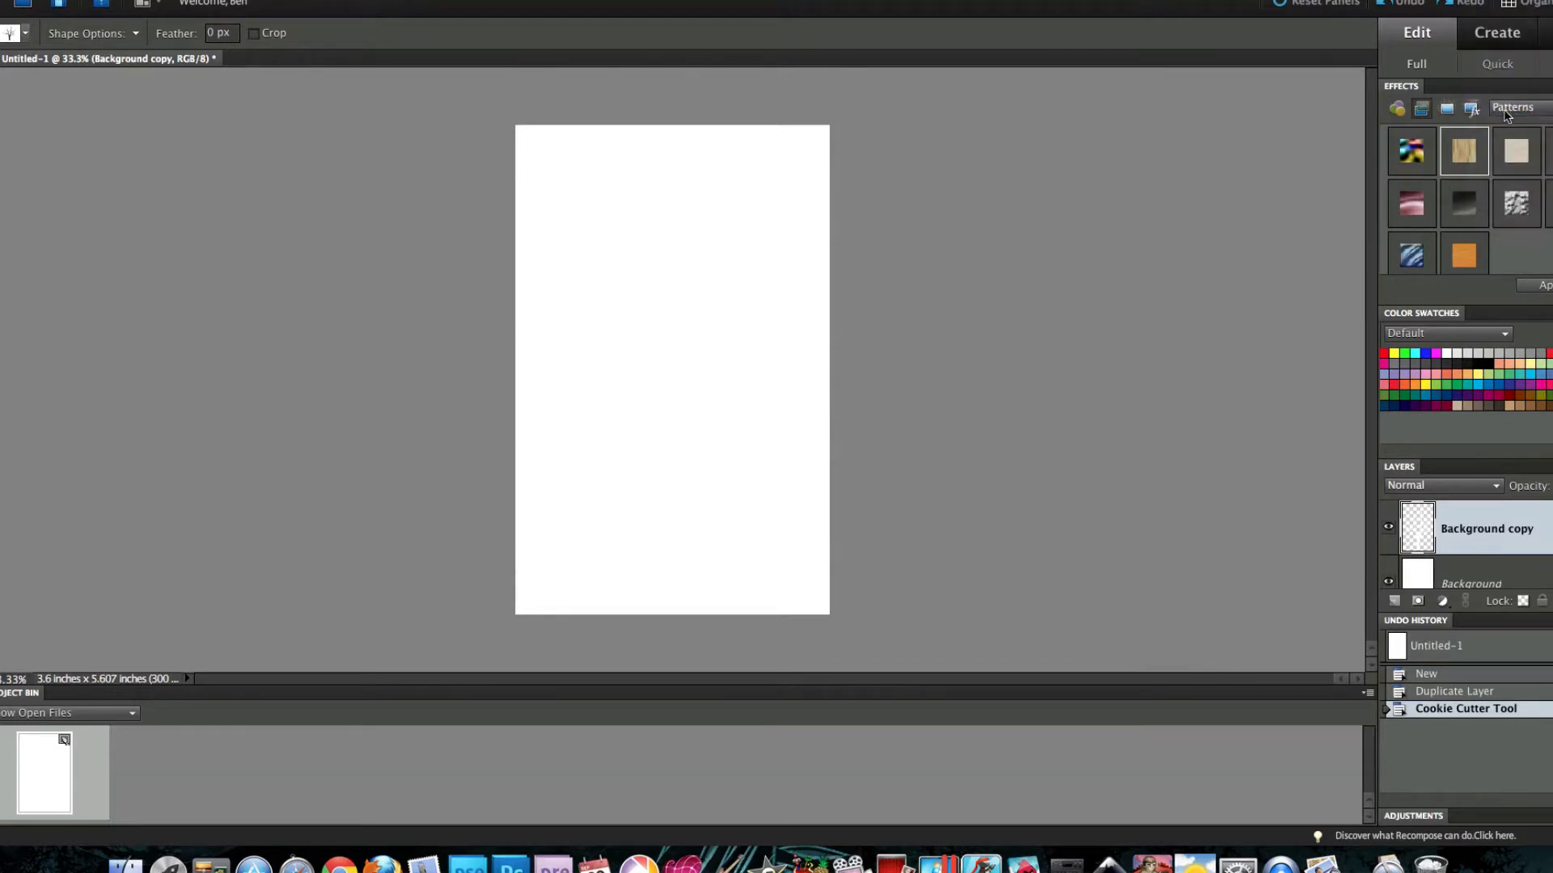
{"action": "left_click", "coordinate": [1469, 155]}
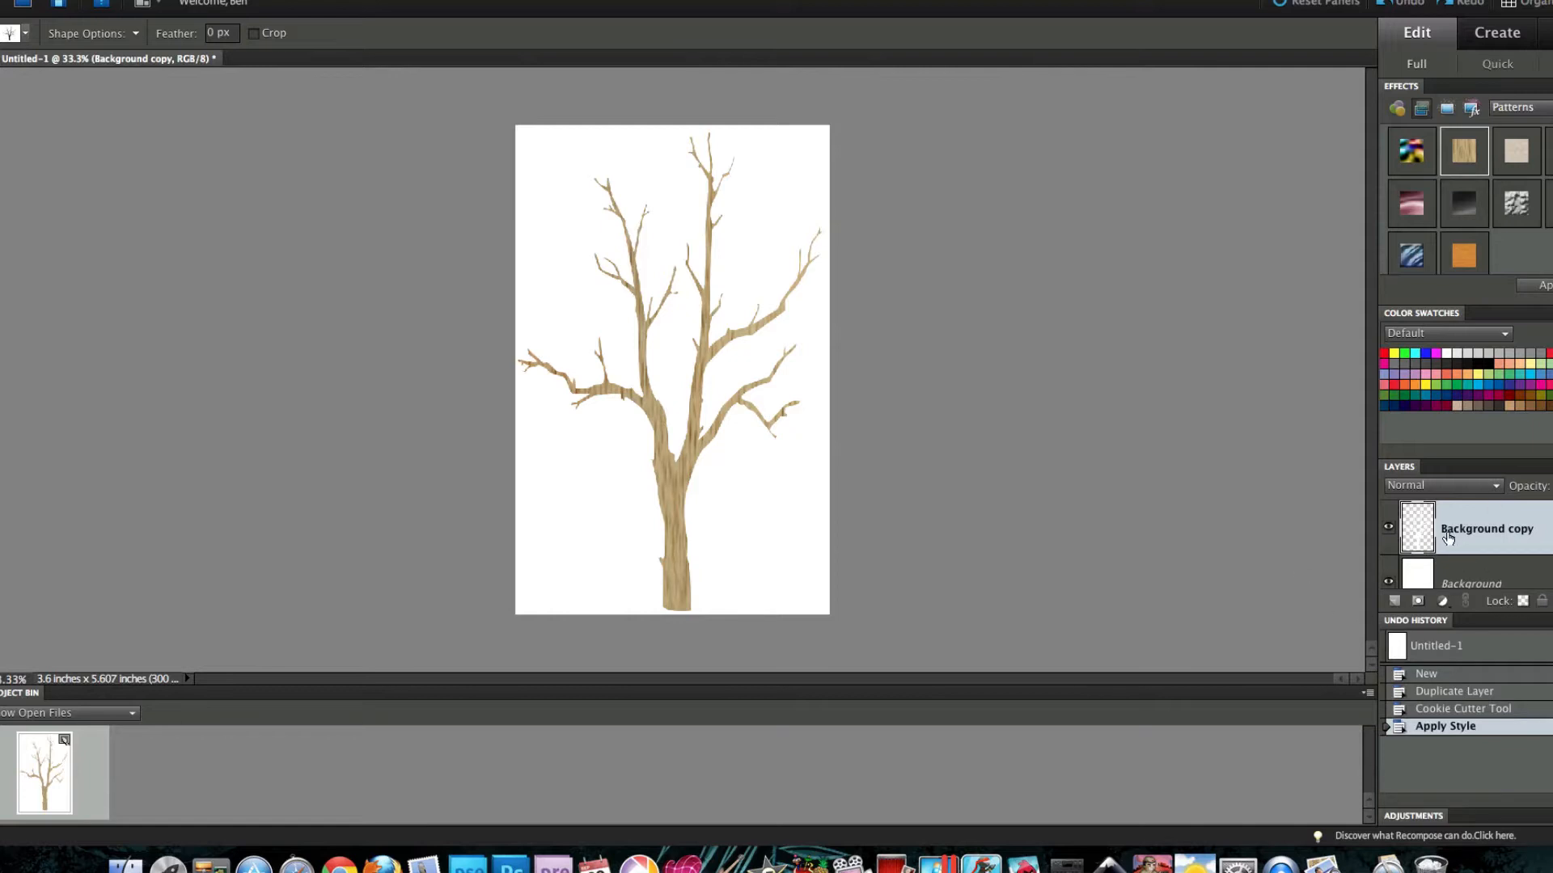
Step: Add a new layer above the tree with the wood pattern style, and set the Gradient tool to Foreground to Transparent
{"action": "left_click", "coordinate": [1395, 603]}
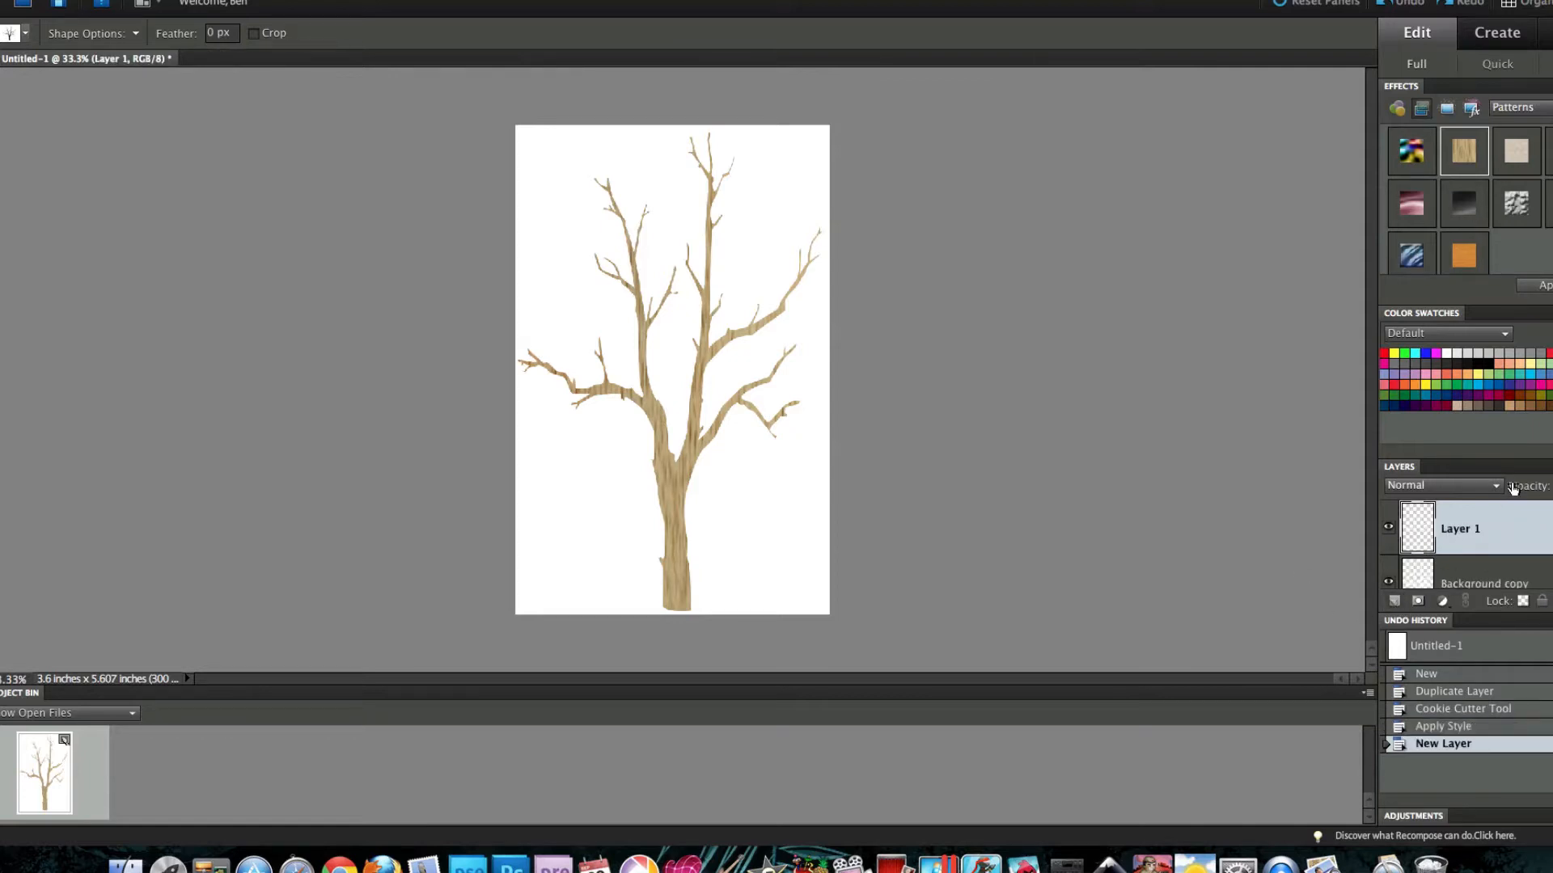
{"action": "double_click", "coordinate": [1465, 154]}
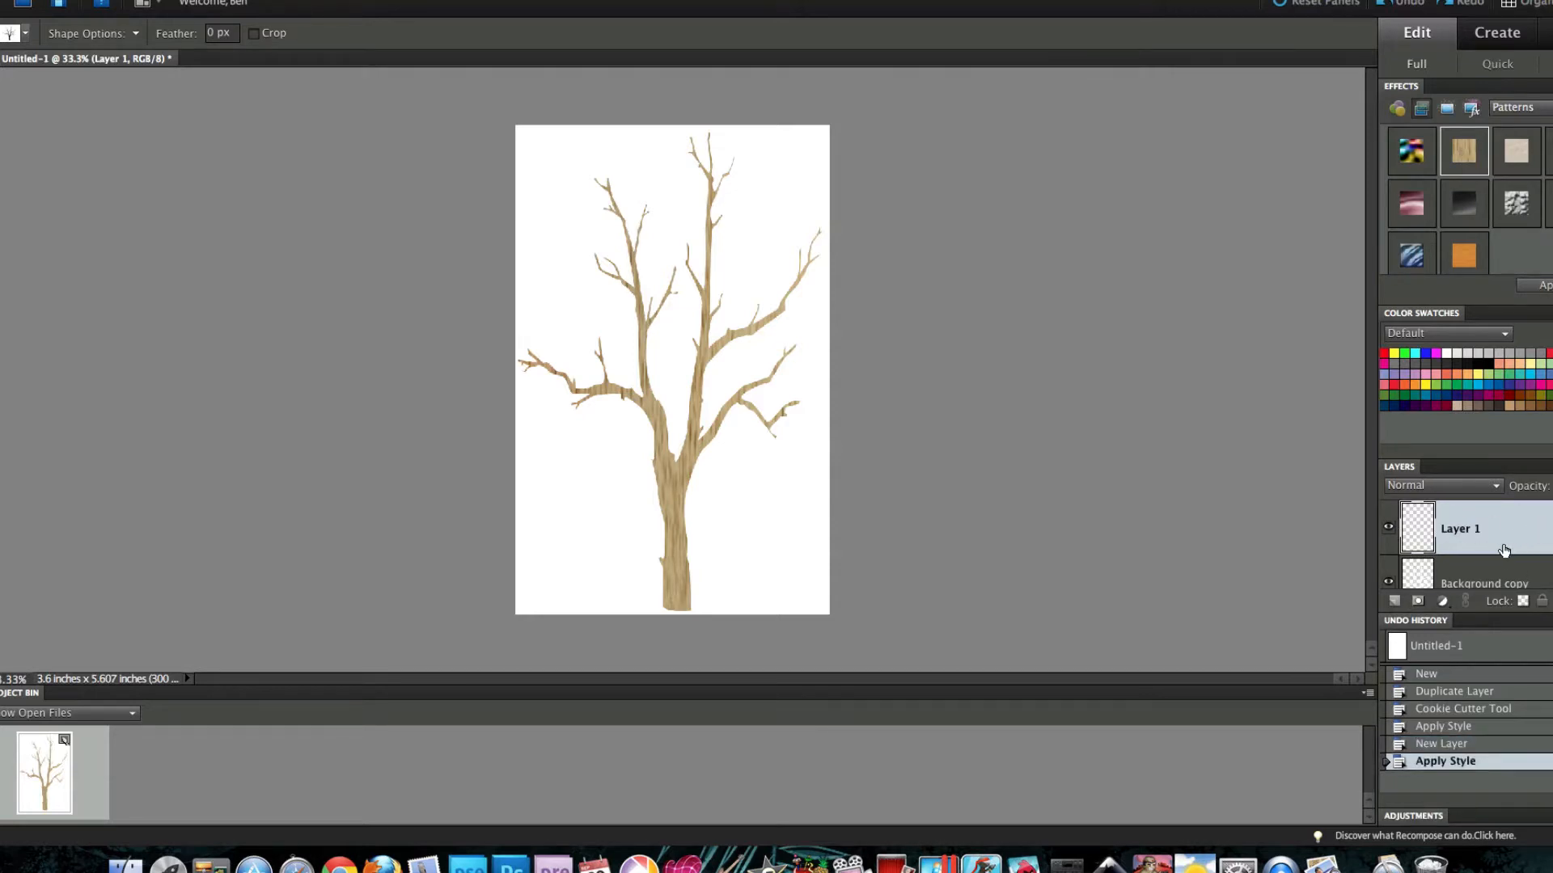
{"action": "key", "text": "g"}
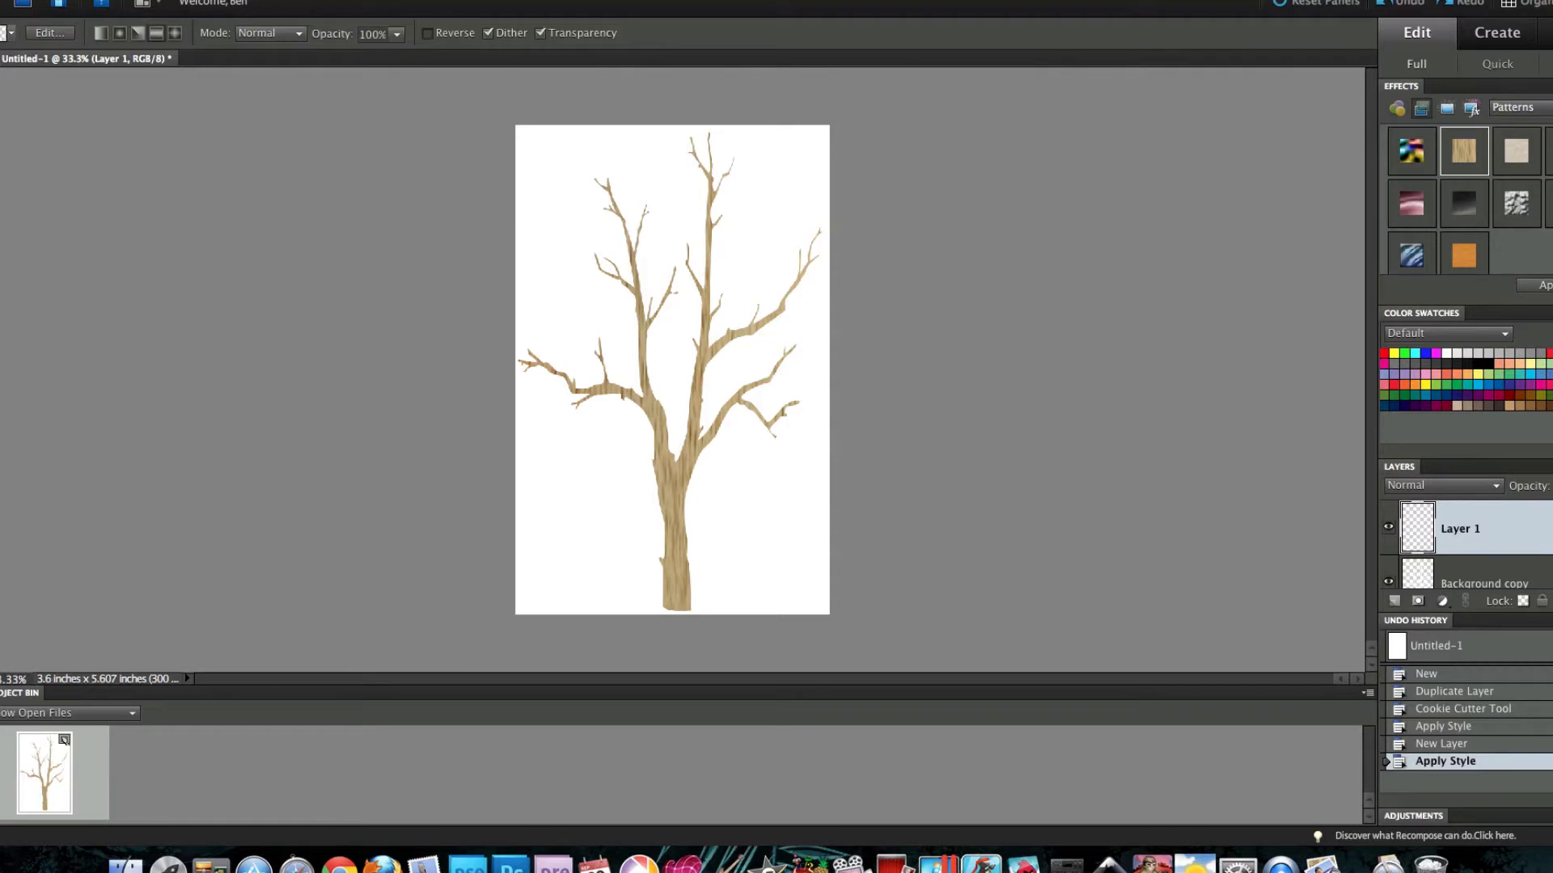
{"action": "left_click", "coordinate": [3, 32]}
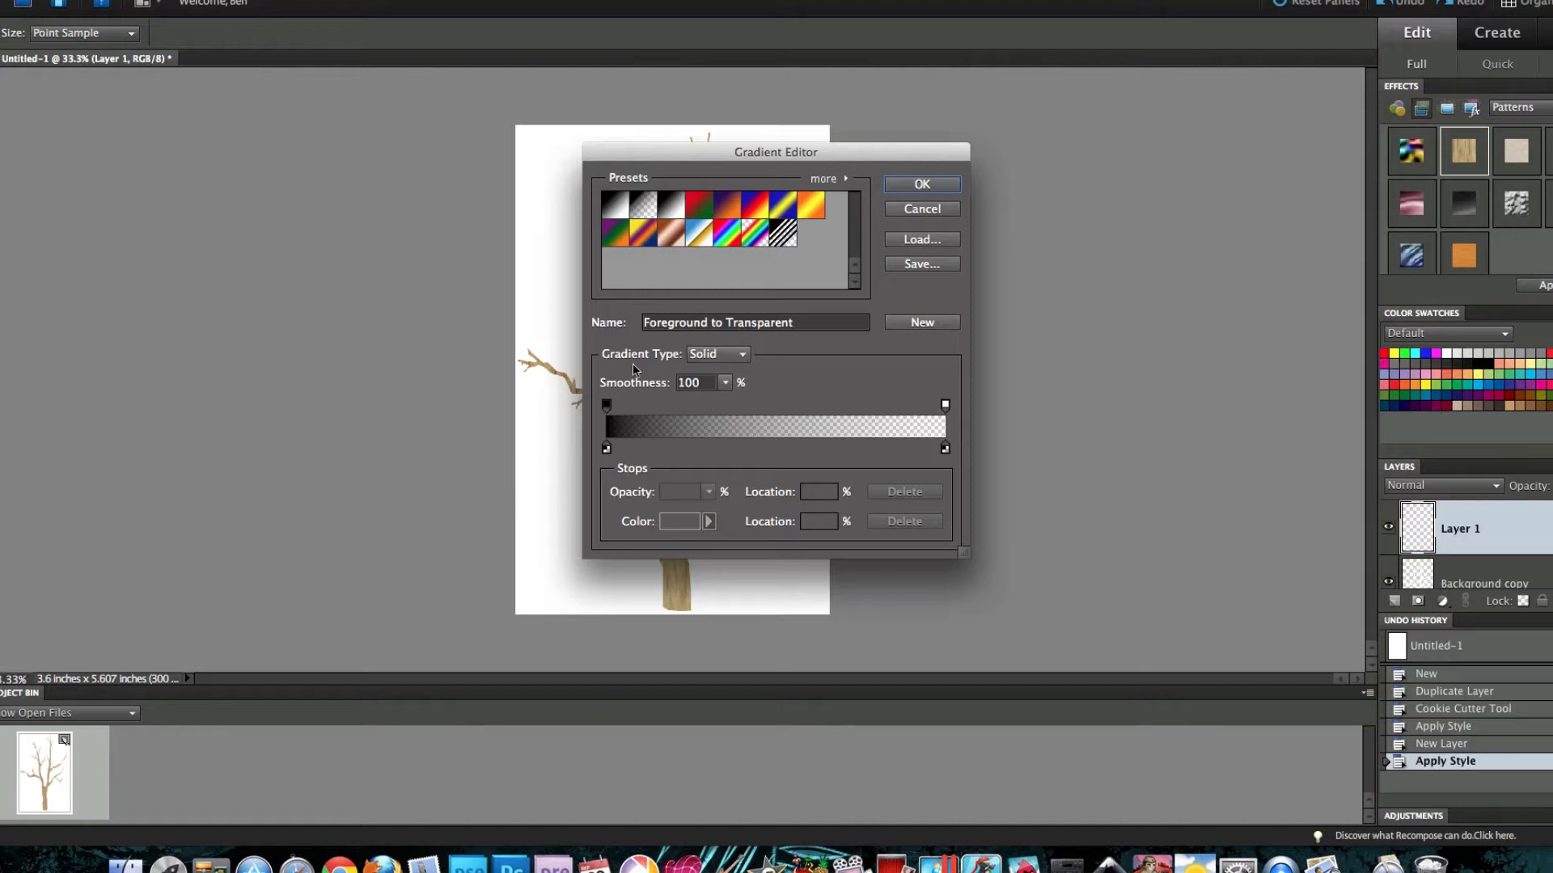
{"action": "left_click", "coordinate": [925, 183]}
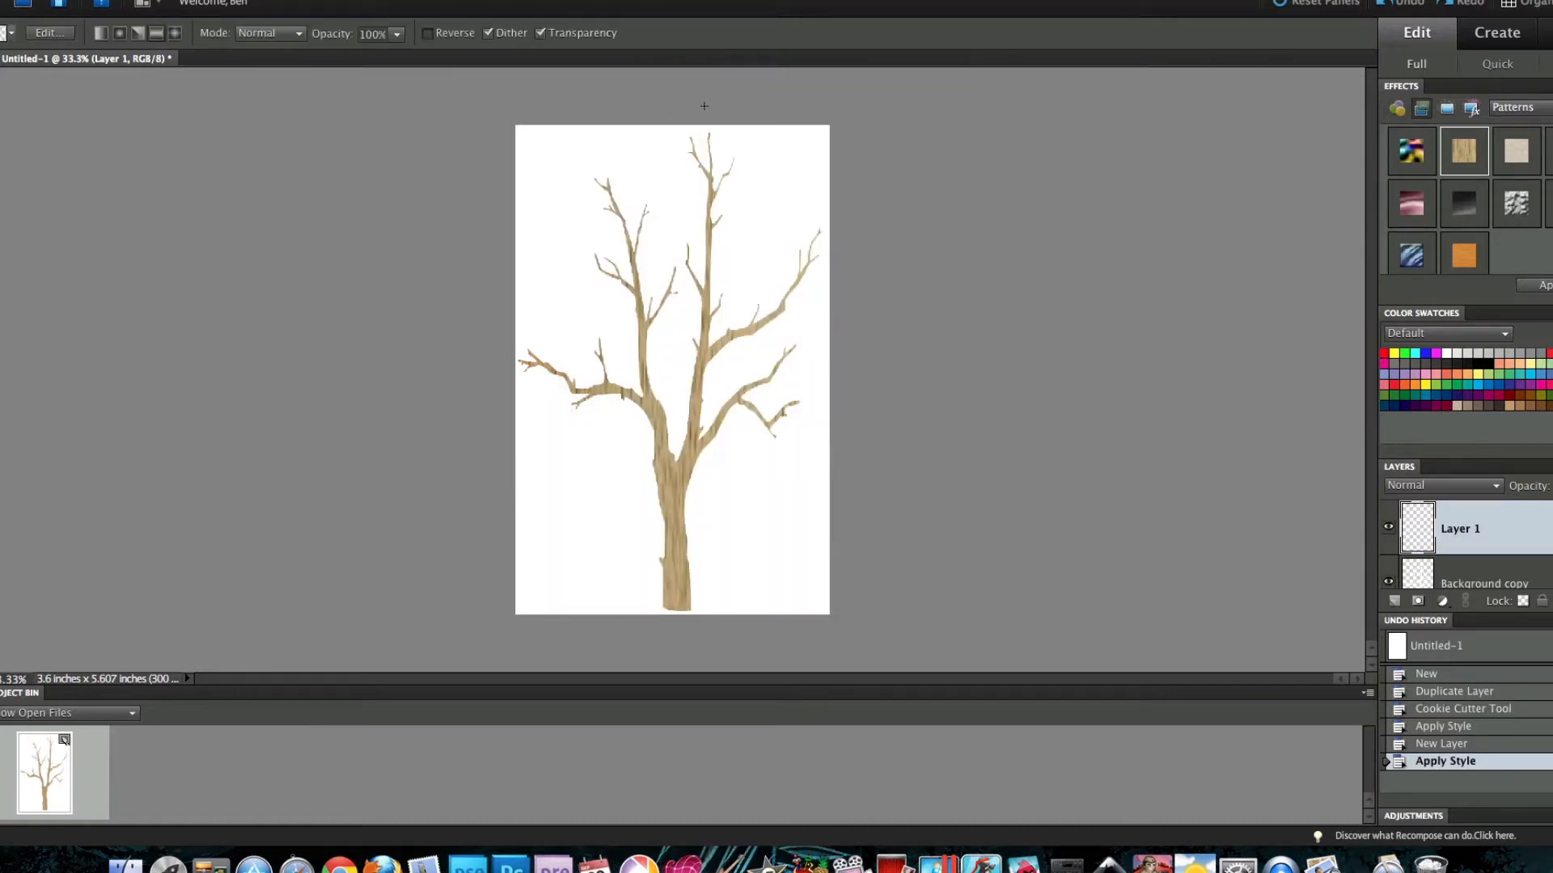
Step: Try a gradient running from above the canvas down past its lower edge on Layer 1, and undo it
{"action": "left_click_drag", "start_coordinate": [703, 106], "coordinate": [690, 524]}
{"action": "left_click_drag", "start_coordinate": [678, 784], "coordinate": [678, 784]}
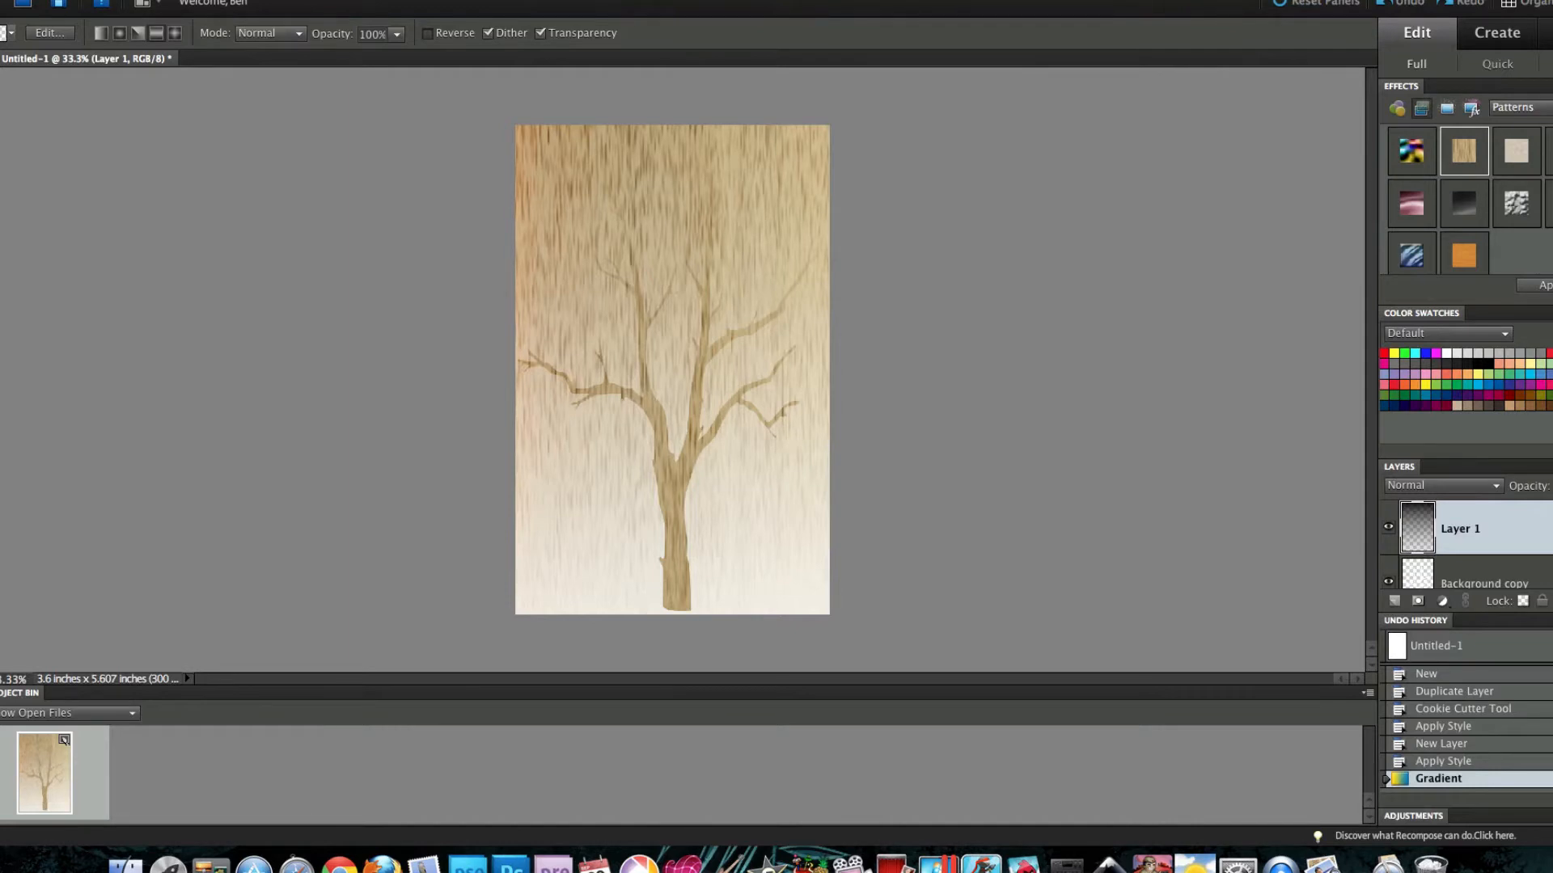
{"action": "left_click", "coordinate": [173, 2]}
{"action": "left_click", "coordinate": [195, 8]}
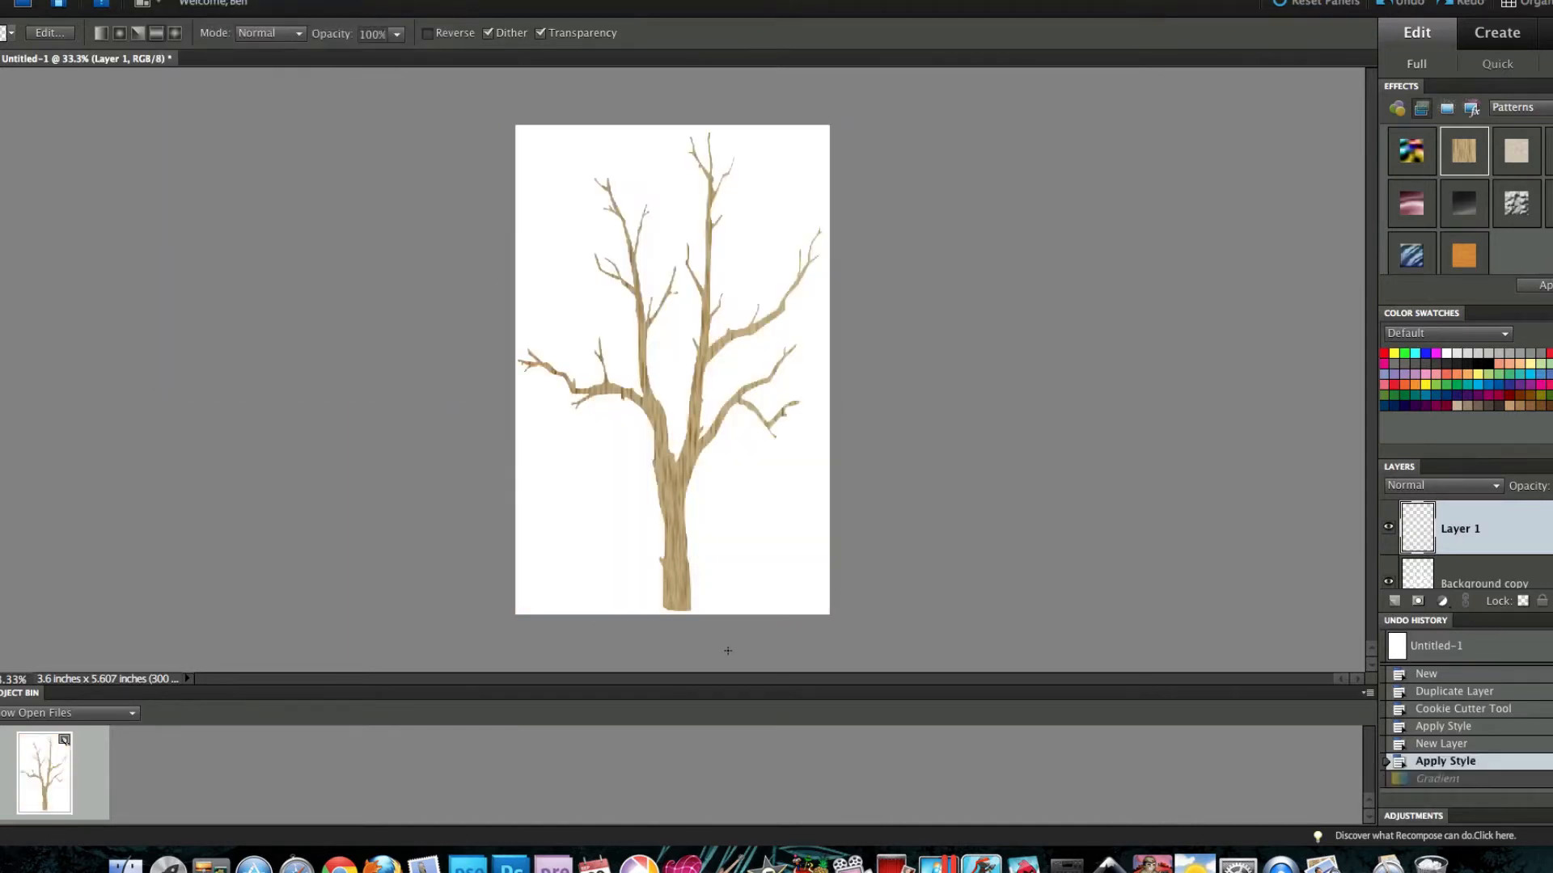
Step: Draw the gradient on Layer 1 from below the canvas up past its upper edge and lower the layer's opacity
{"action": "left_click_drag", "start_coordinate": [726, 657], "coordinate": [725, 96]}
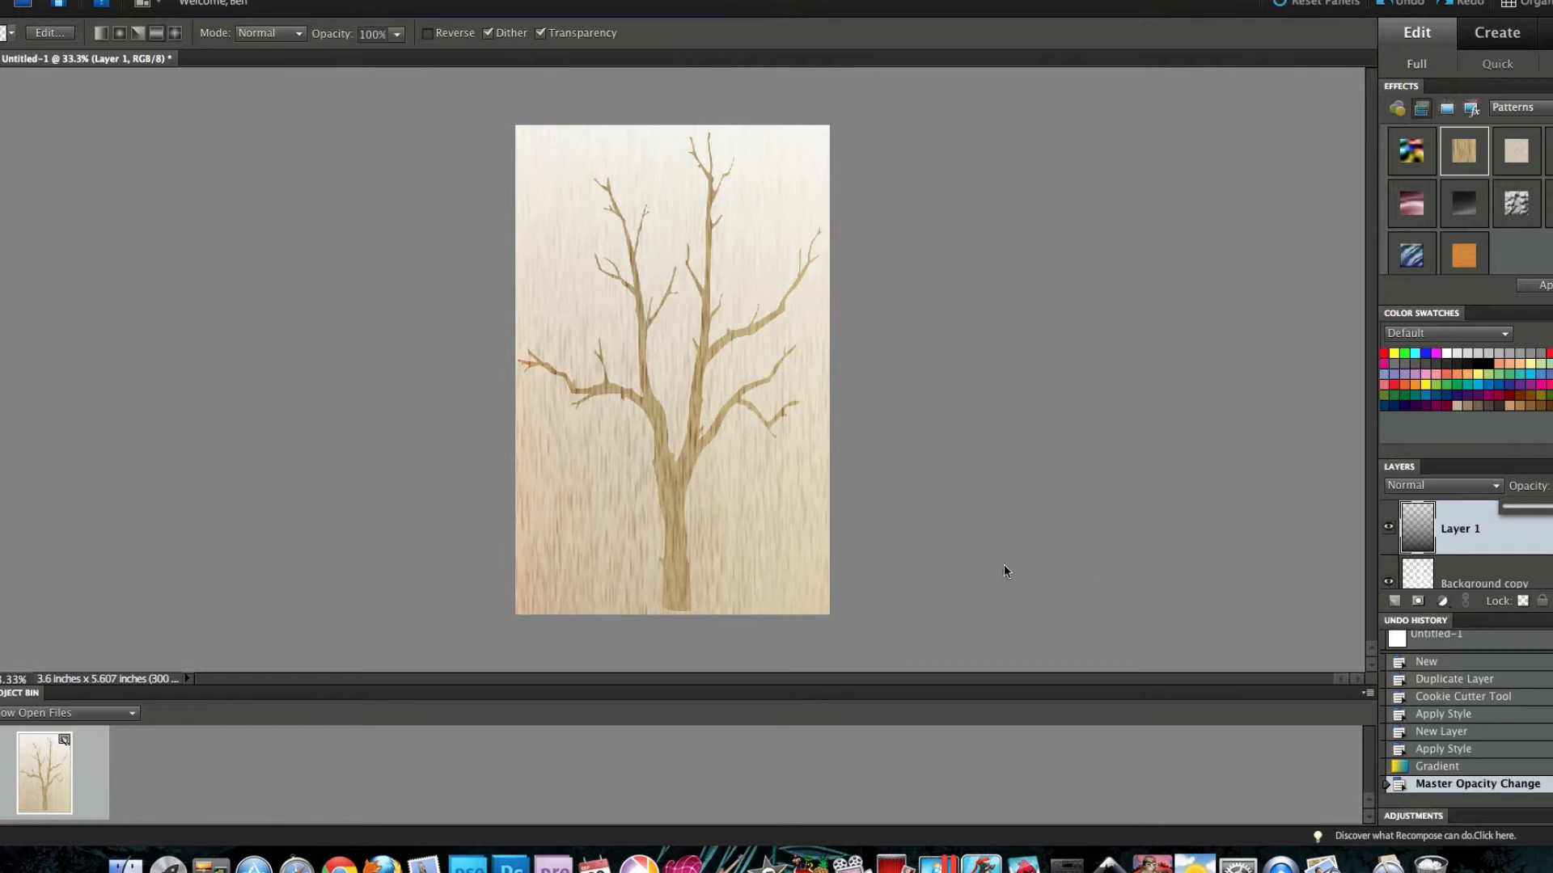
{"action": "left_click", "coordinate": [1070, 496]}
Step: Simplify Layer 1 and the Background copy tree layer
{"action": "right_click", "coordinate": [1508, 532]}
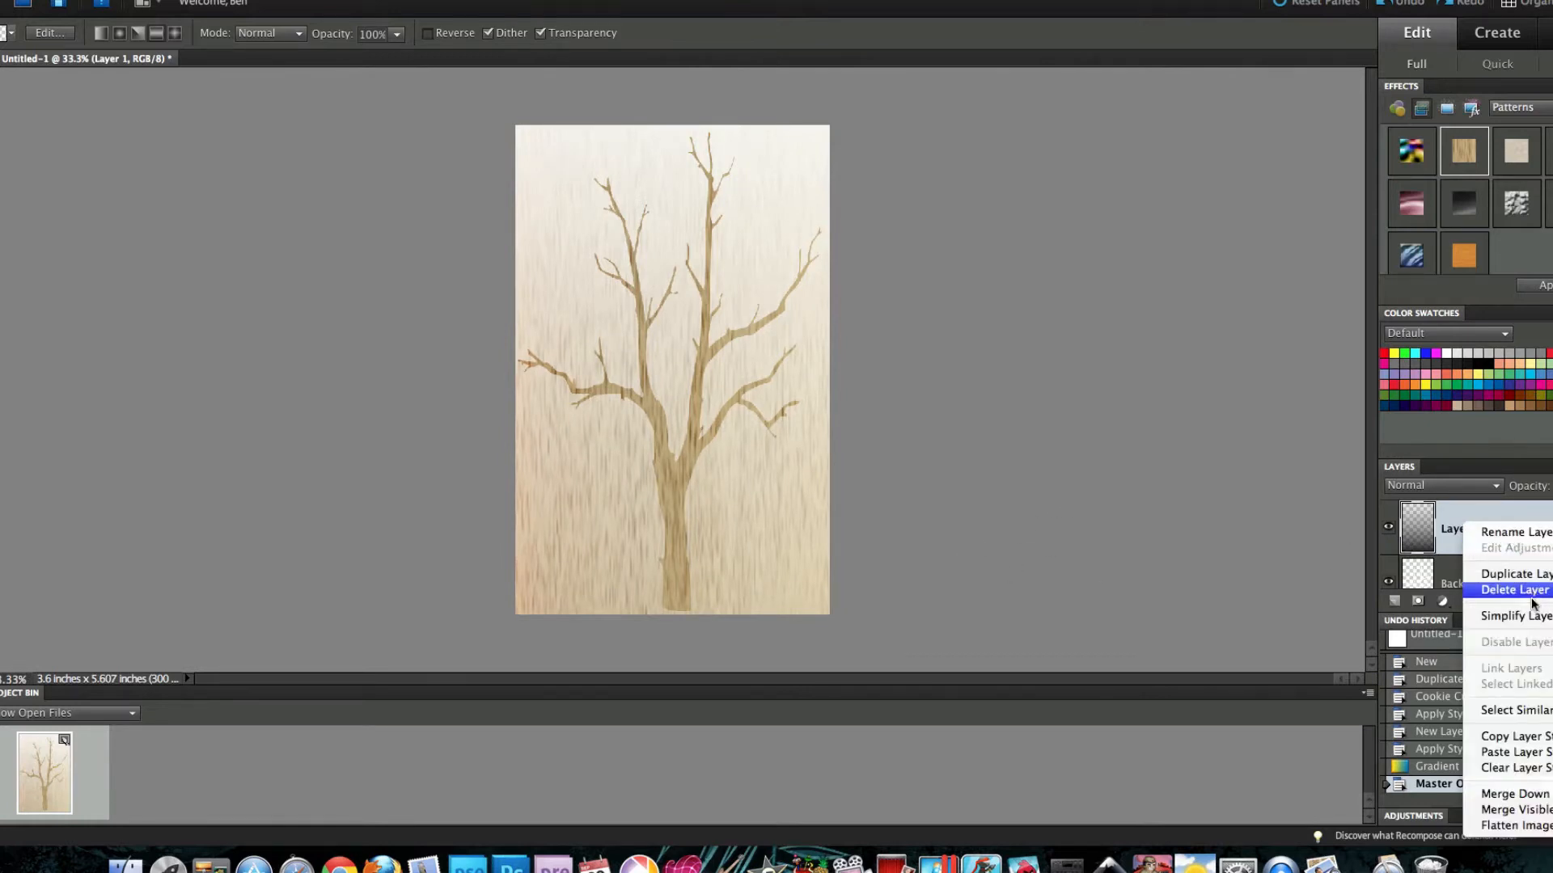
{"action": "left_click", "coordinate": [1512, 616]}
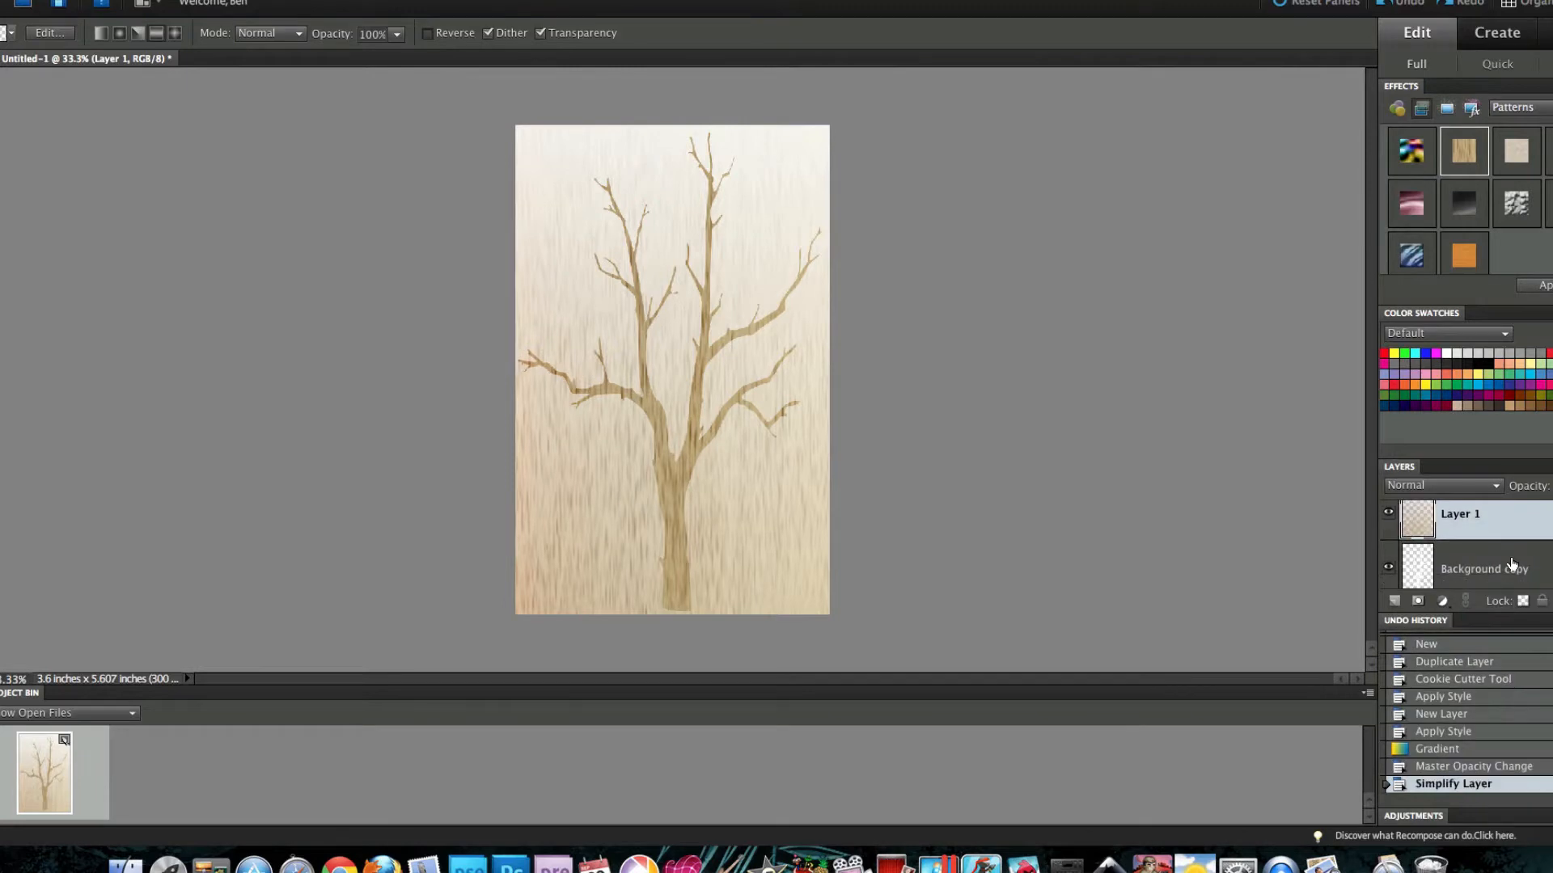
{"action": "right_click", "coordinate": [1514, 567]}
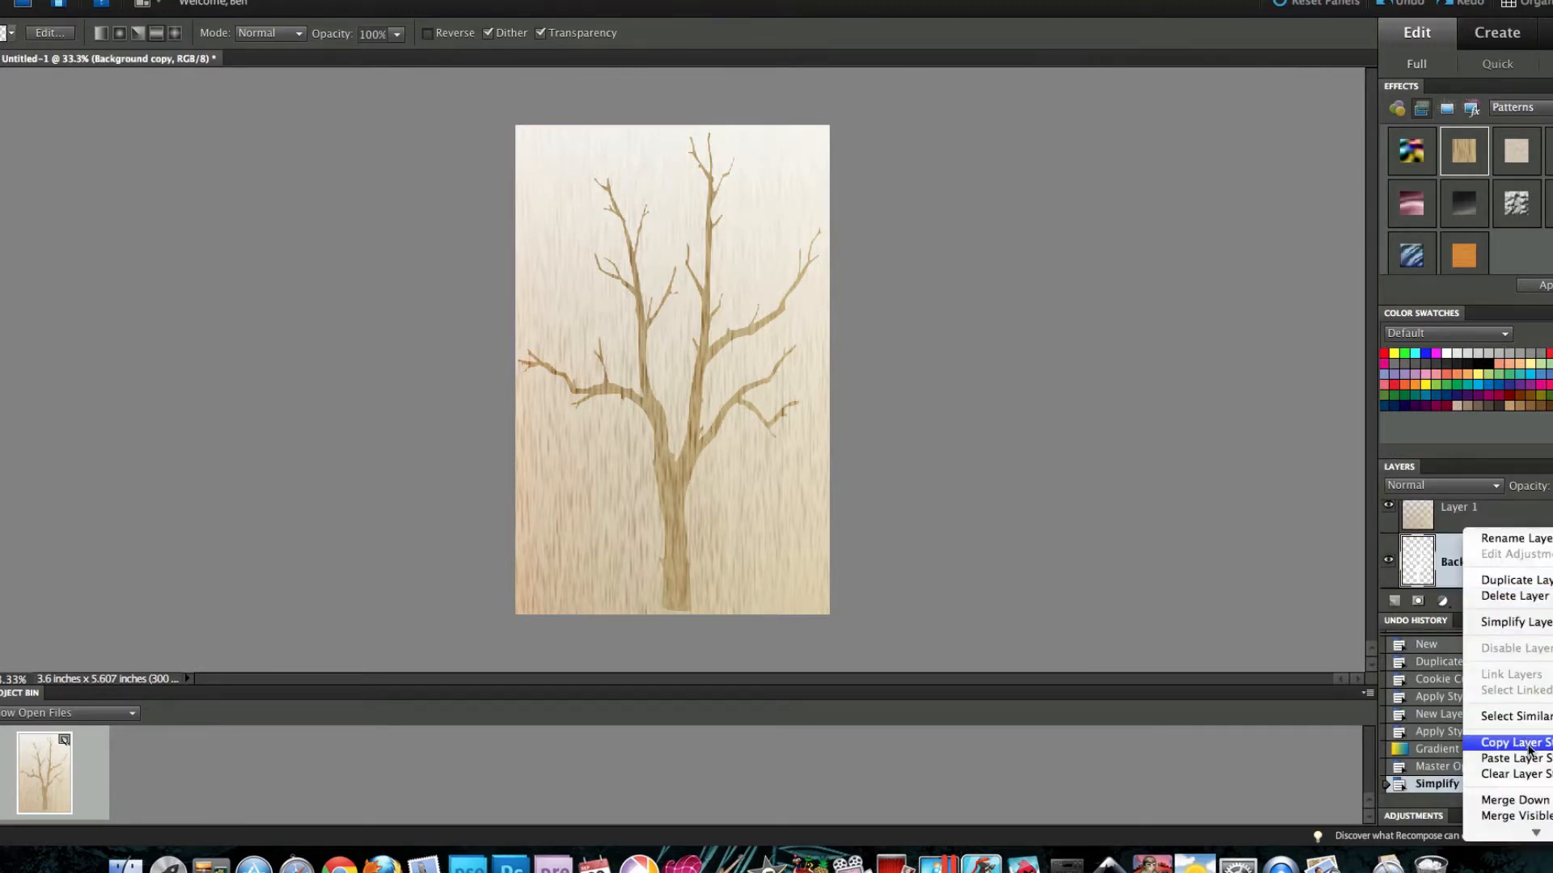
{"action": "left_click", "coordinate": [1514, 621]}
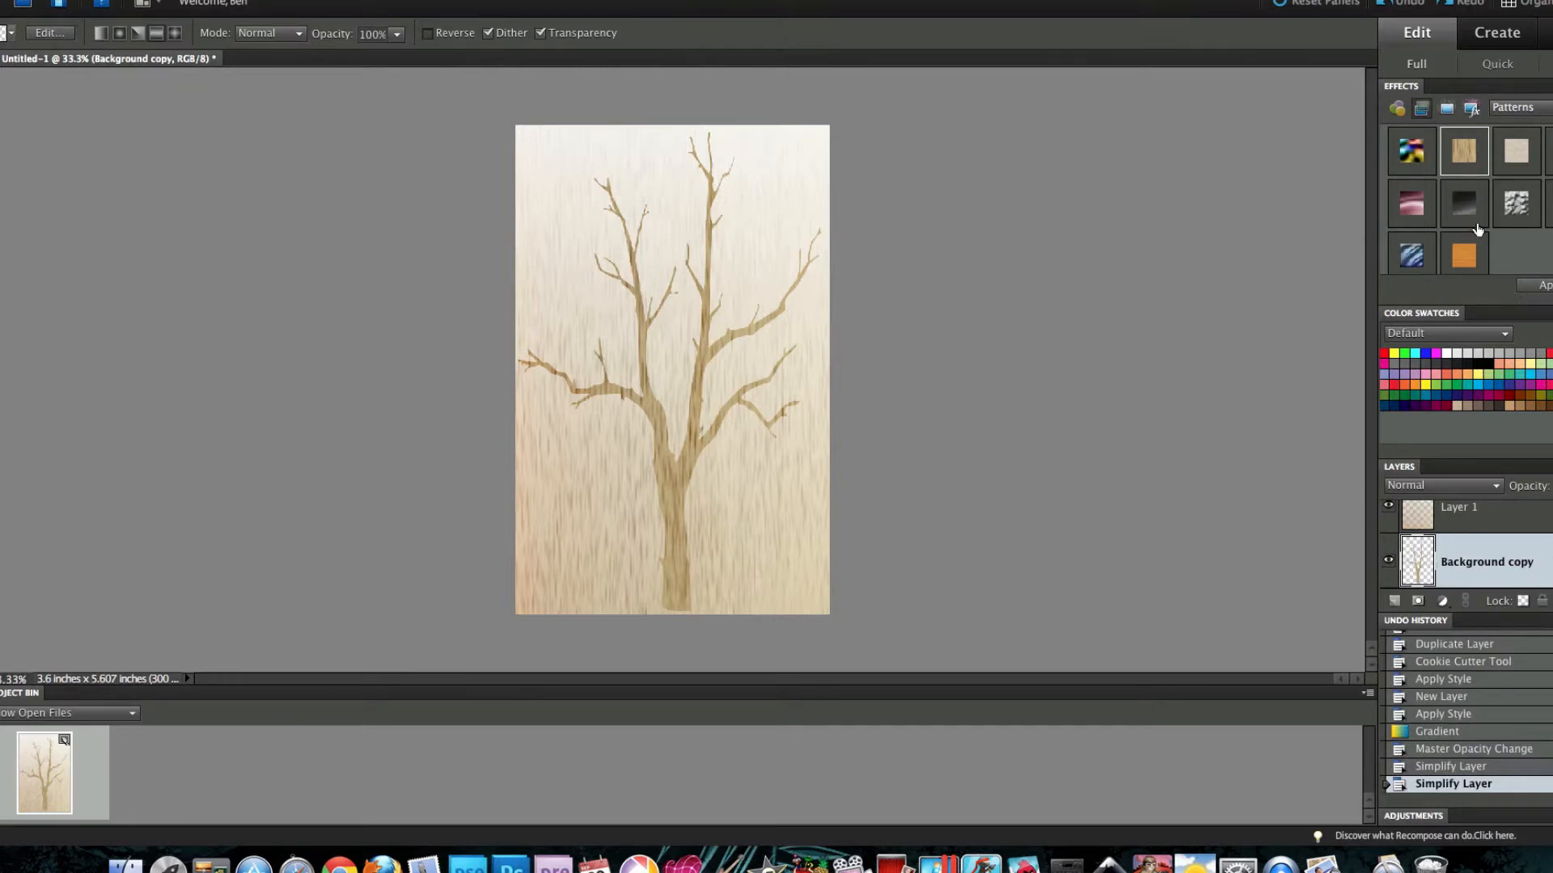
Step: Darken the white Background layer with a Hue/Saturation adjustment, setting Lightness to -64
{"action": "scroll", "coordinate": [1398, 530], "scroll_direction": "down", "scroll_amount": 1}
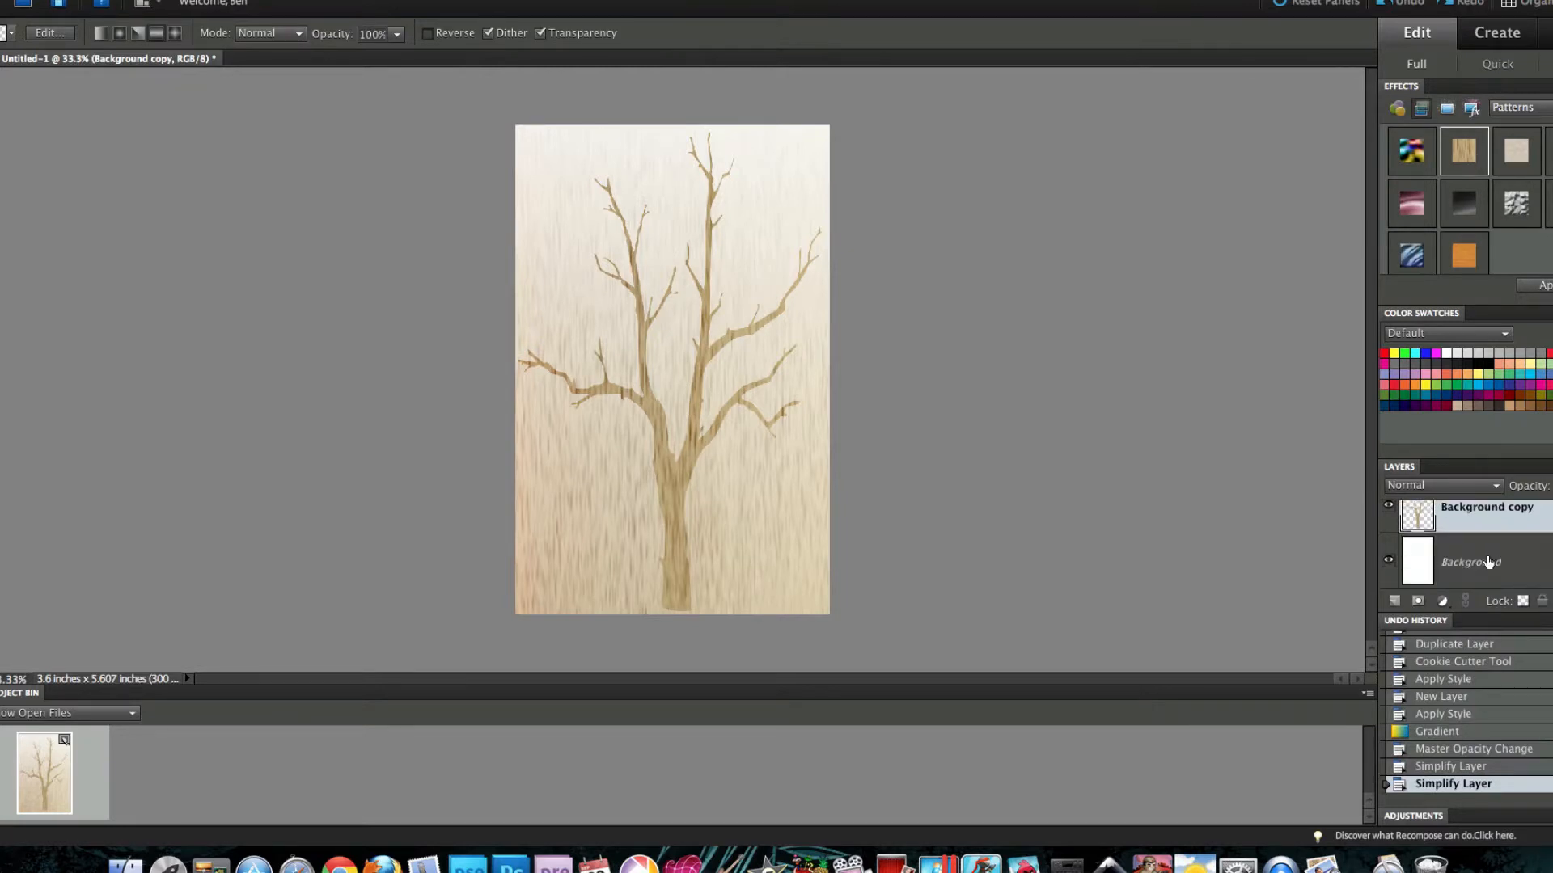
{"action": "left_click", "coordinate": [1430, 570]}
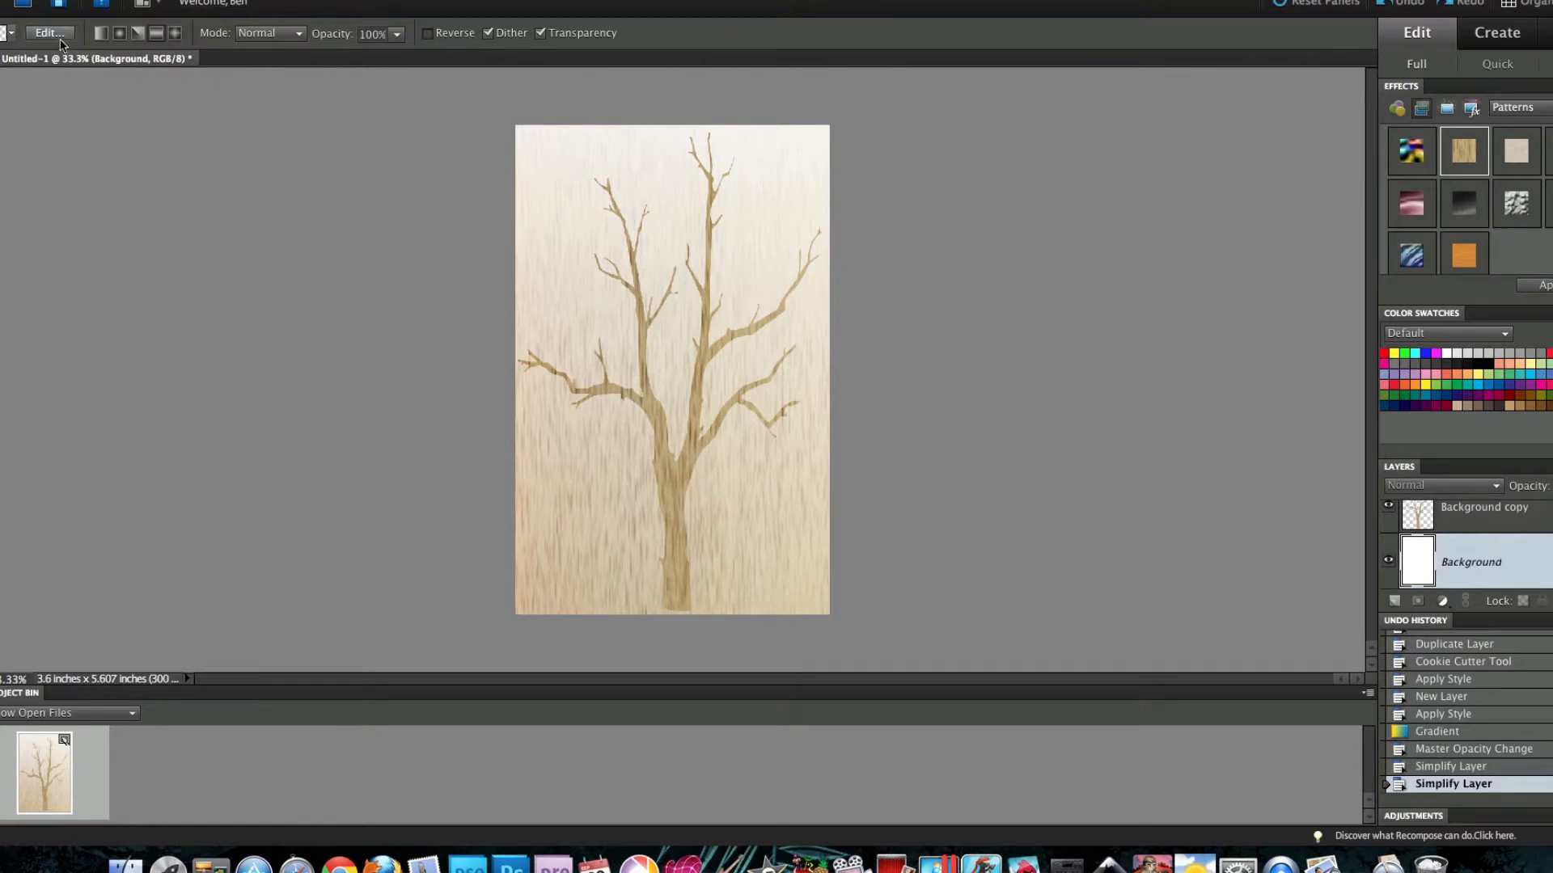
{"action": "left_click", "coordinate": [174, 0]}
{"action": "mouse_move", "coordinate": [271, 0]}
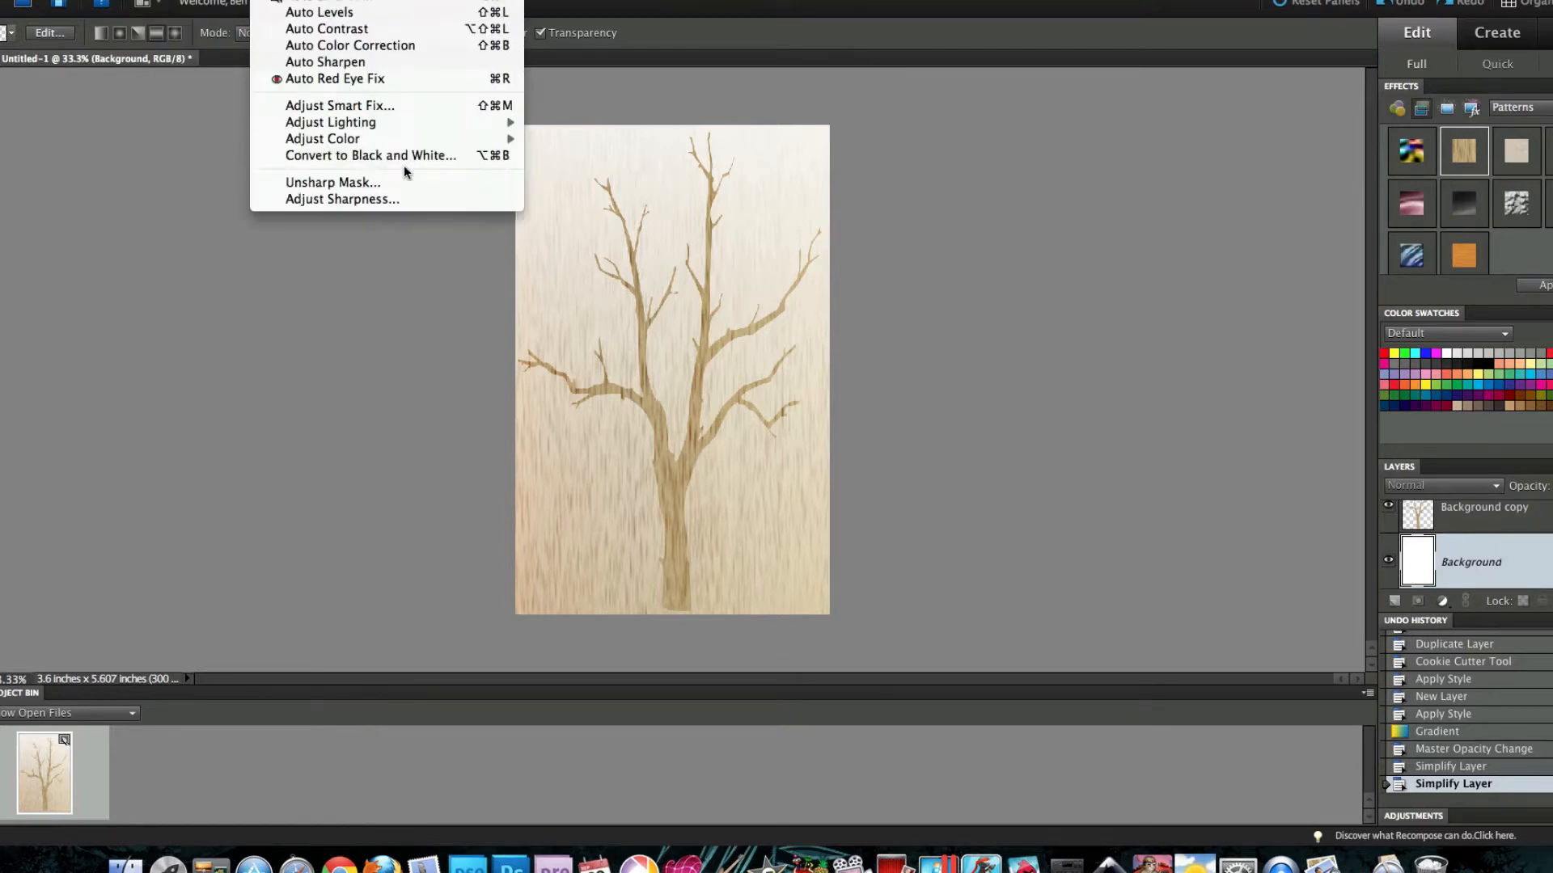
{"action": "mouse_move", "coordinate": [406, 139]}
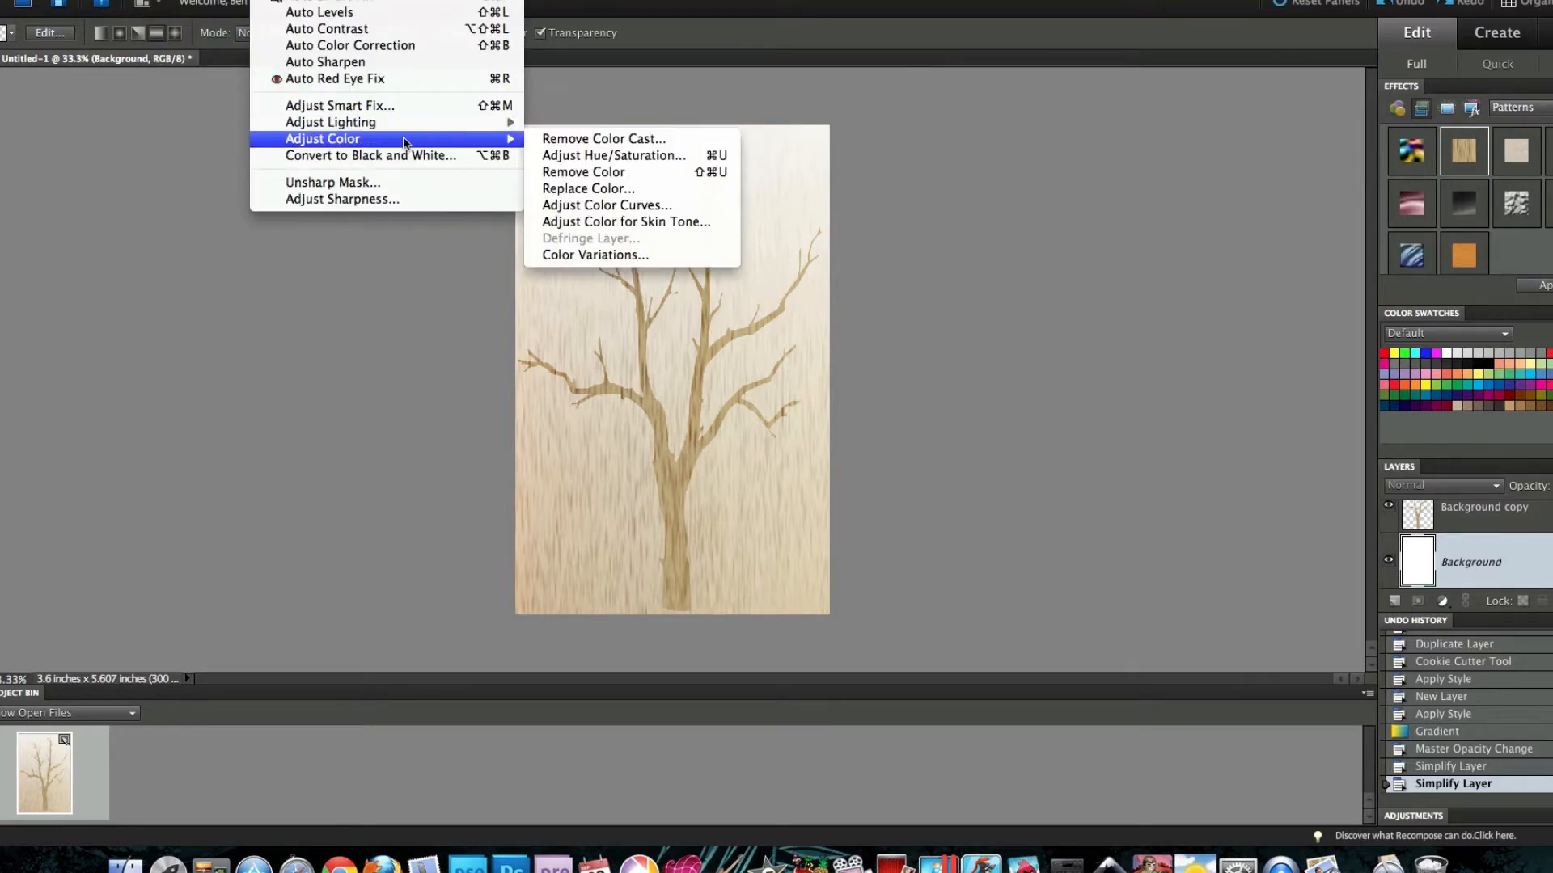
{"action": "left_click", "coordinate": [581, 154]}
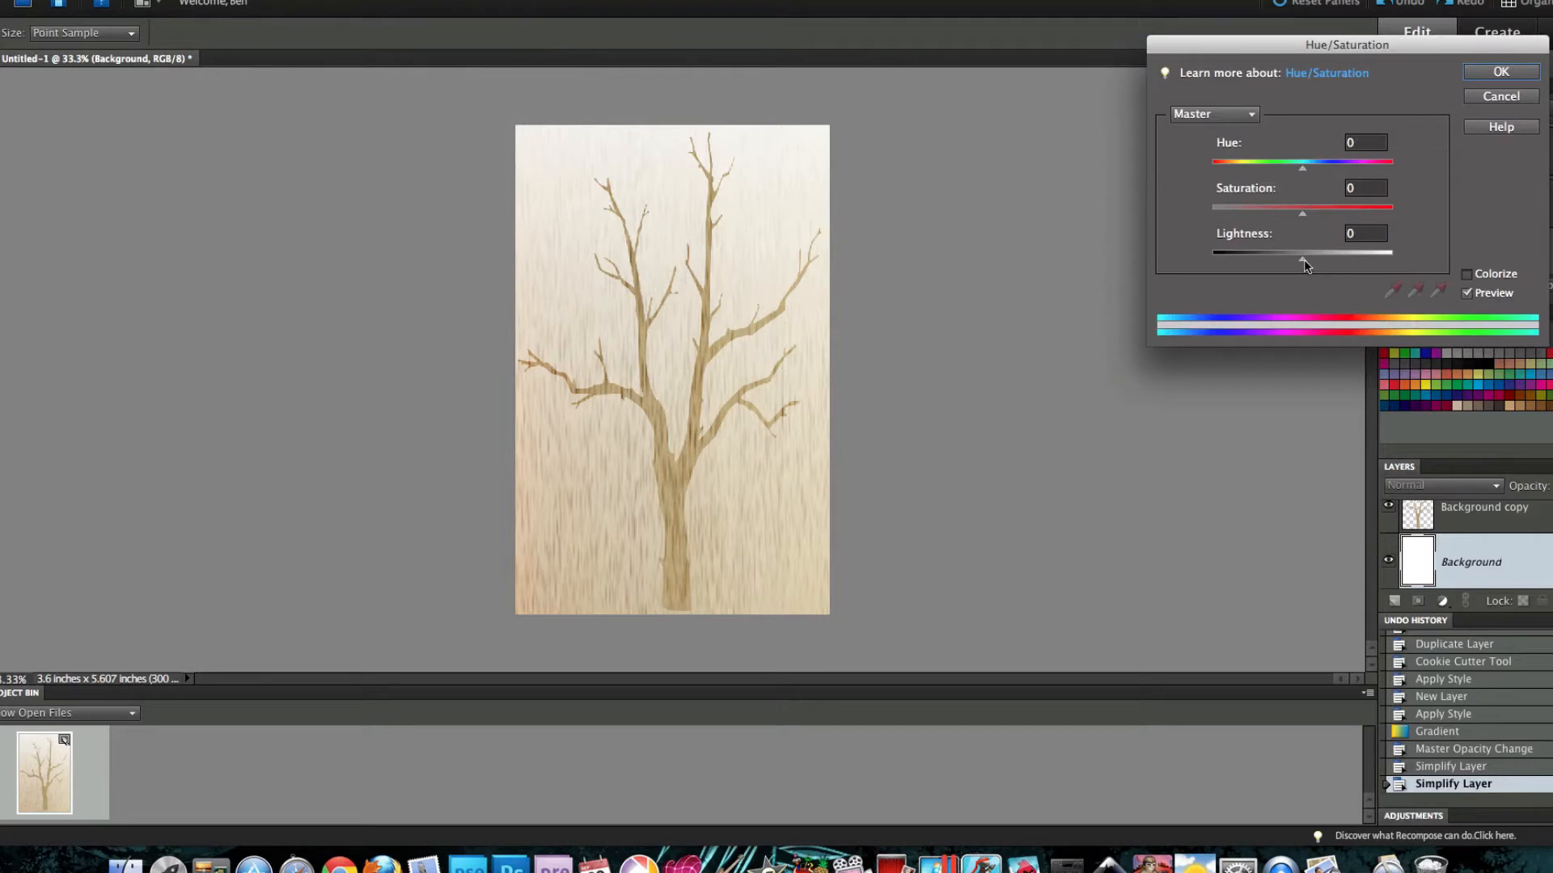
{"action": "left_click_drag", "start_coordinate": [1302, 260], "coordinate": [1245, 266]}
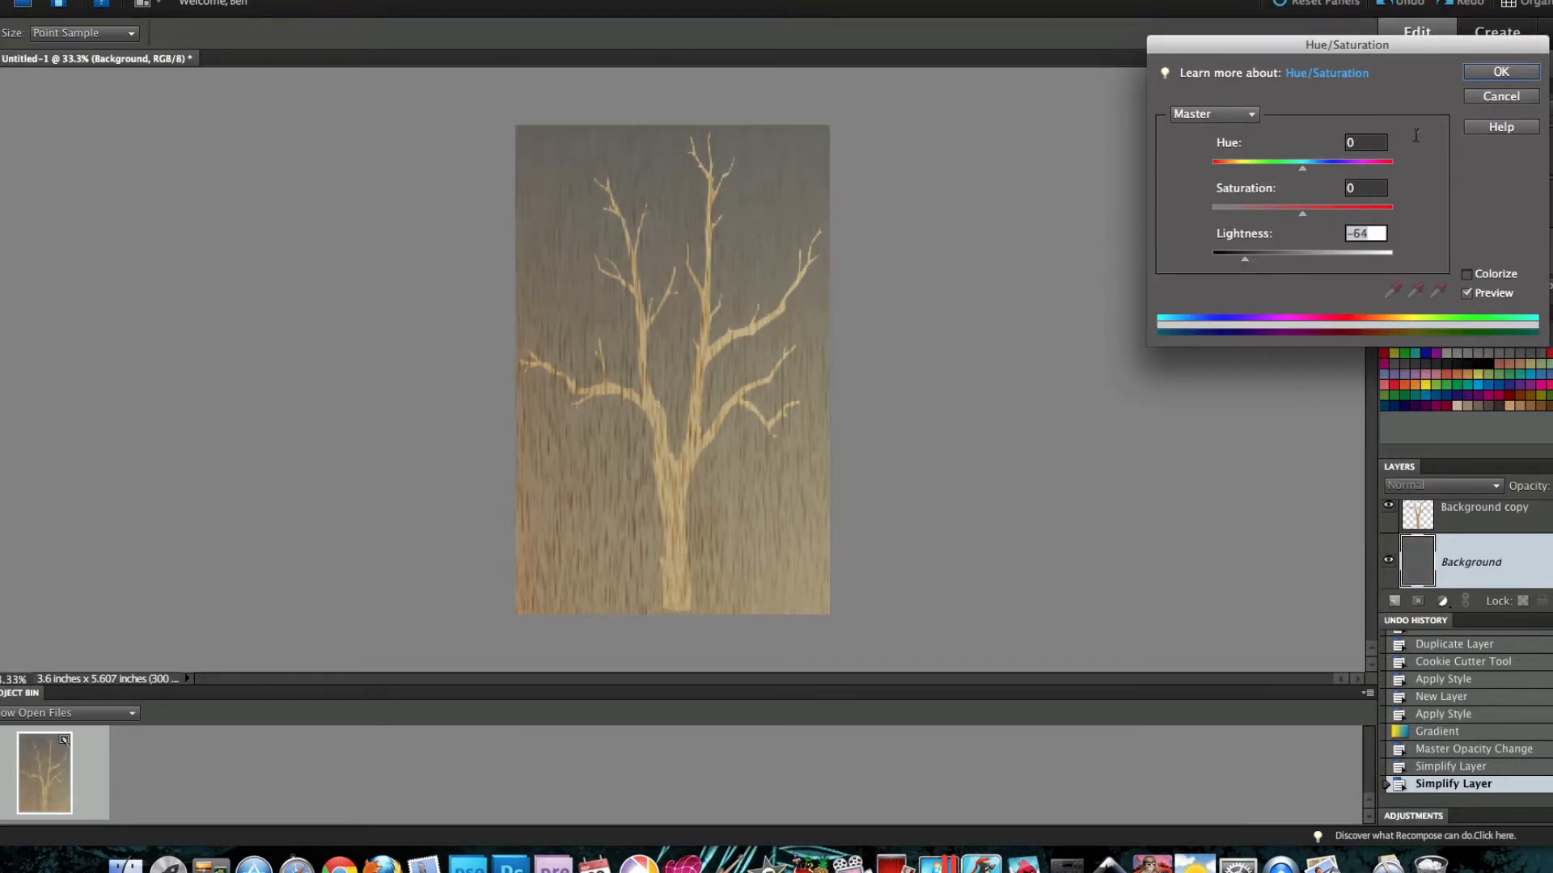
{"action": "left_click", "coordinate": [1503, 71]}
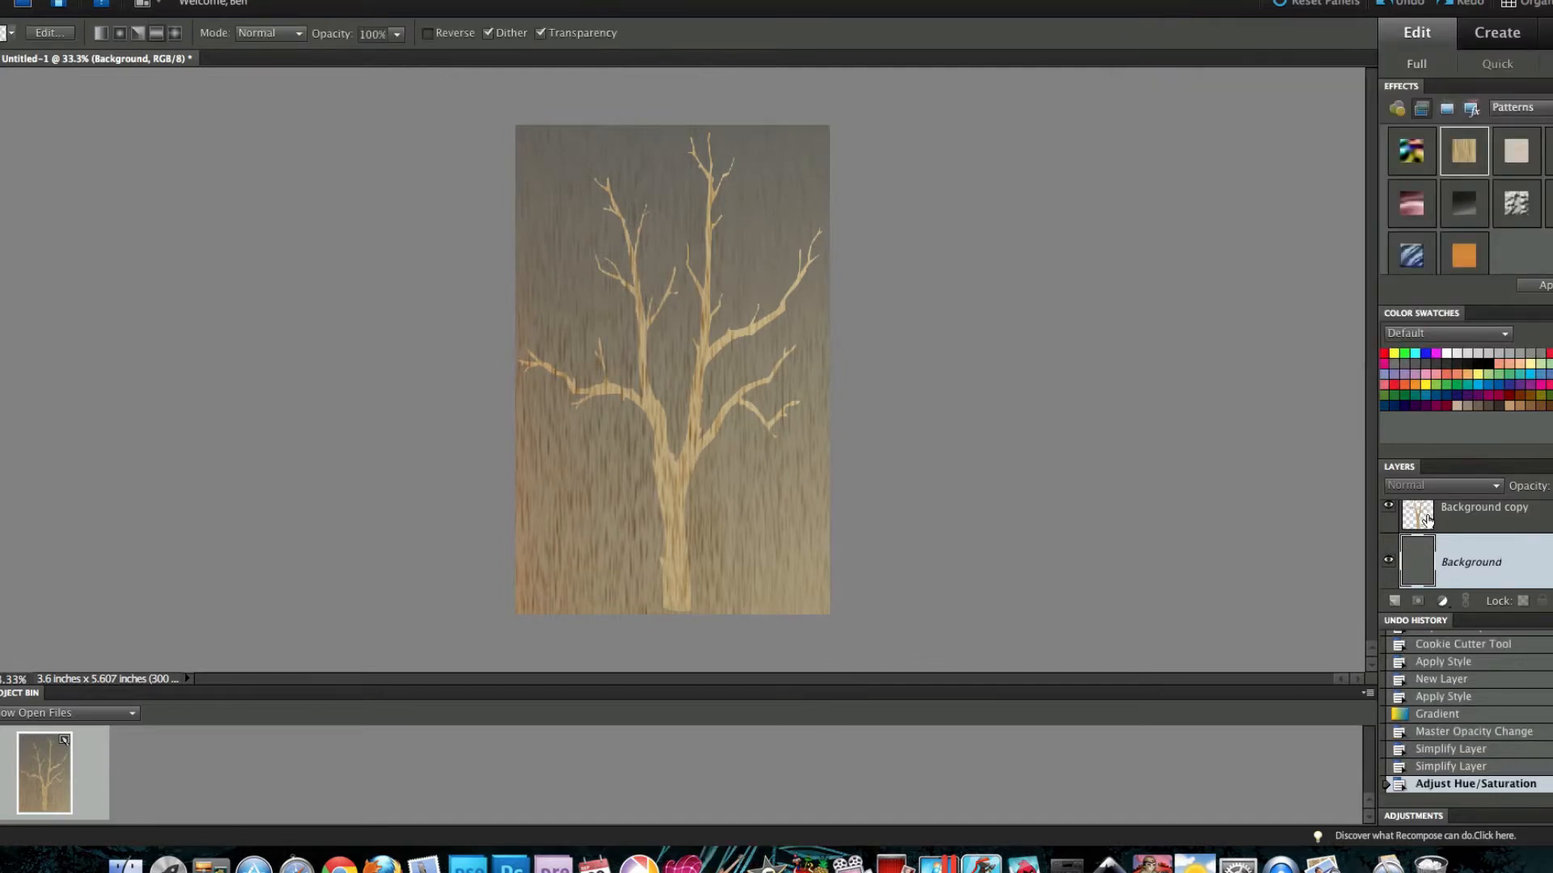
Step: Apply a bevel style to the Background copy tree layer with a lighting angle of 132° and a bevel size of 43 px
{"action": "left_click", "coordinate": [1520, 106]}
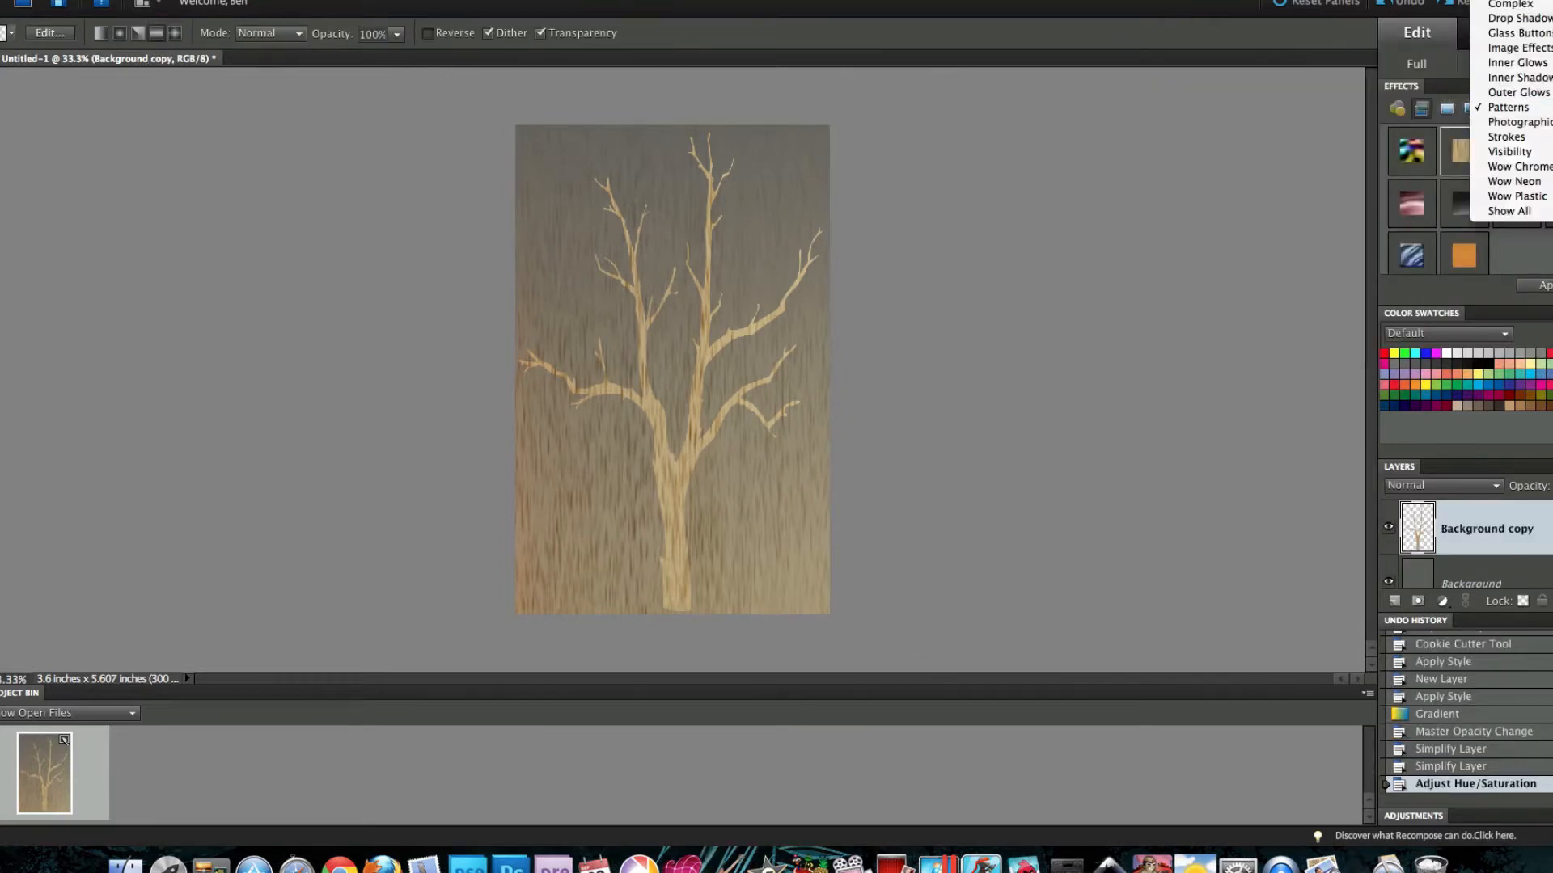
{"action": "left_click", "coordinate": [1509, 2]}
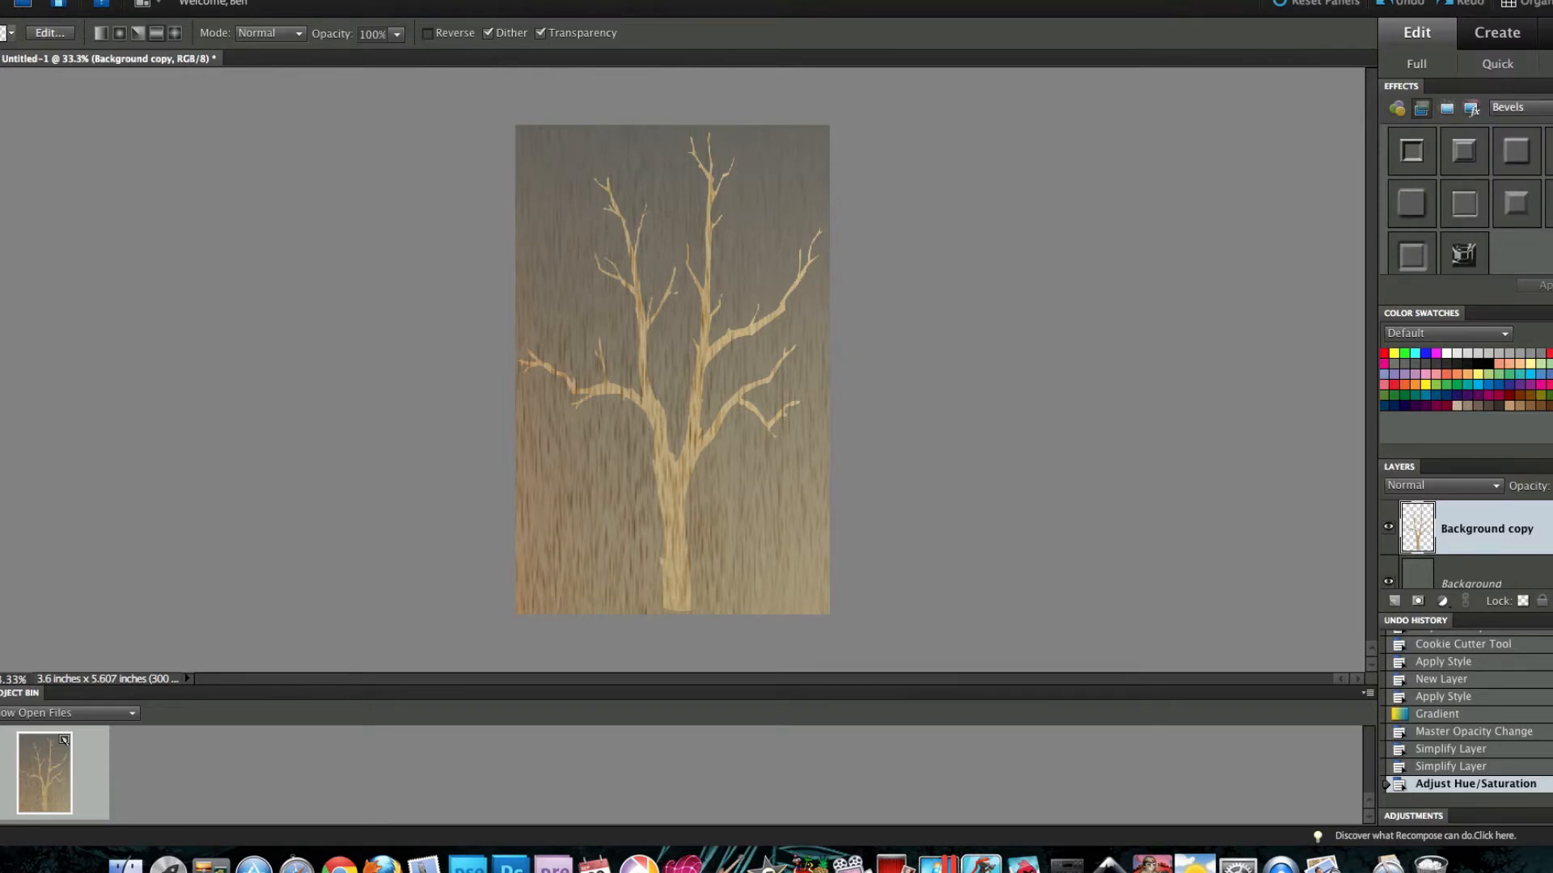
{"action": "double_click", "coordinate": [1546, 153]}
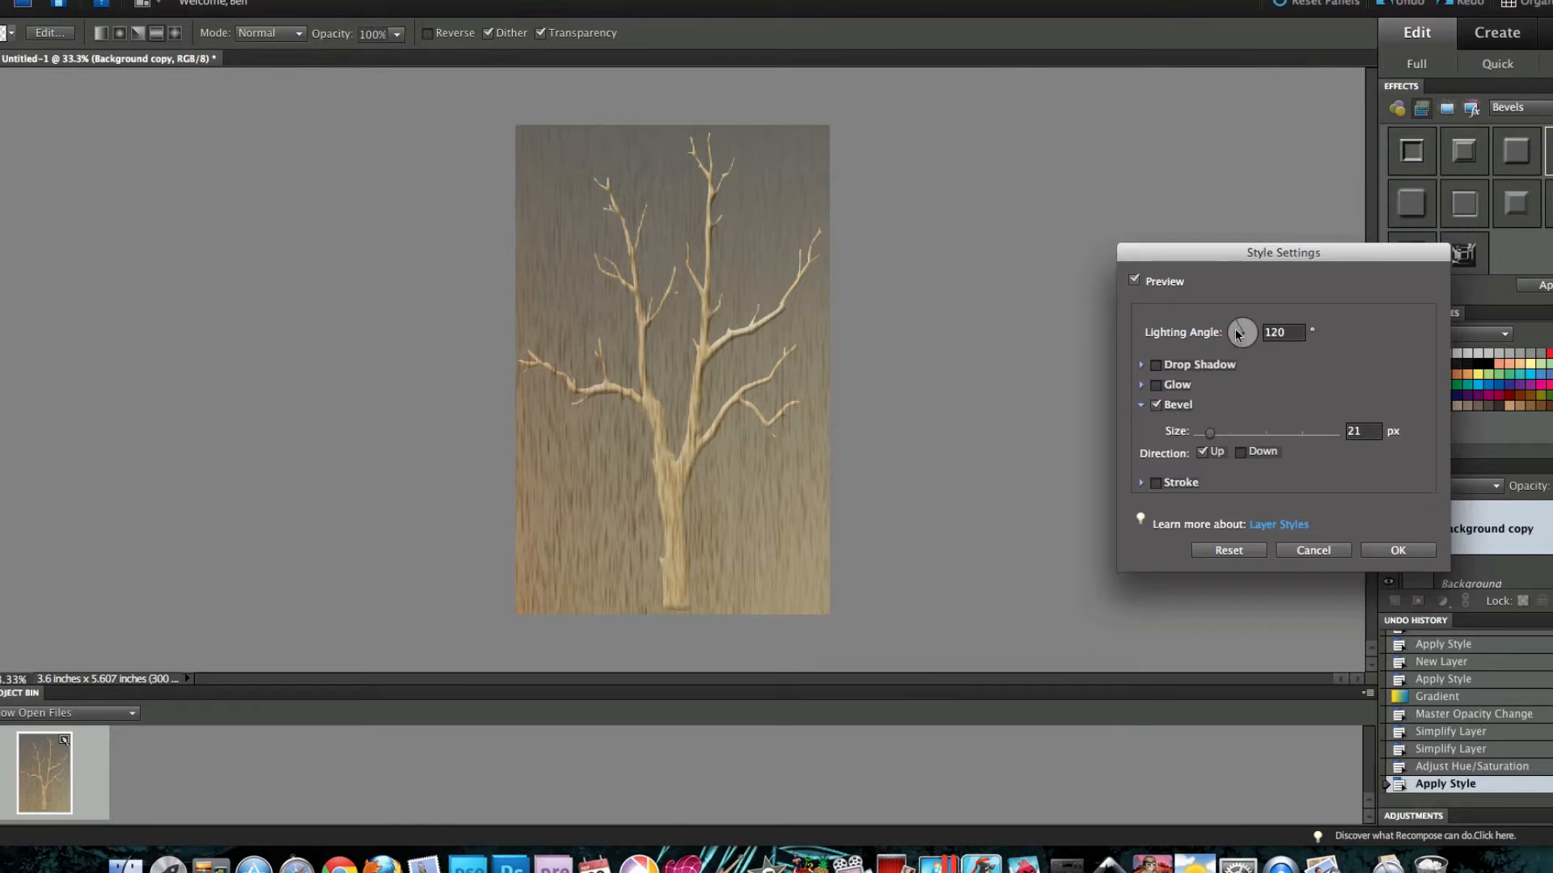
{"action": "left_click_drag", "start_coordinate": [1239, 331], "coordinate": [1239, 329]}
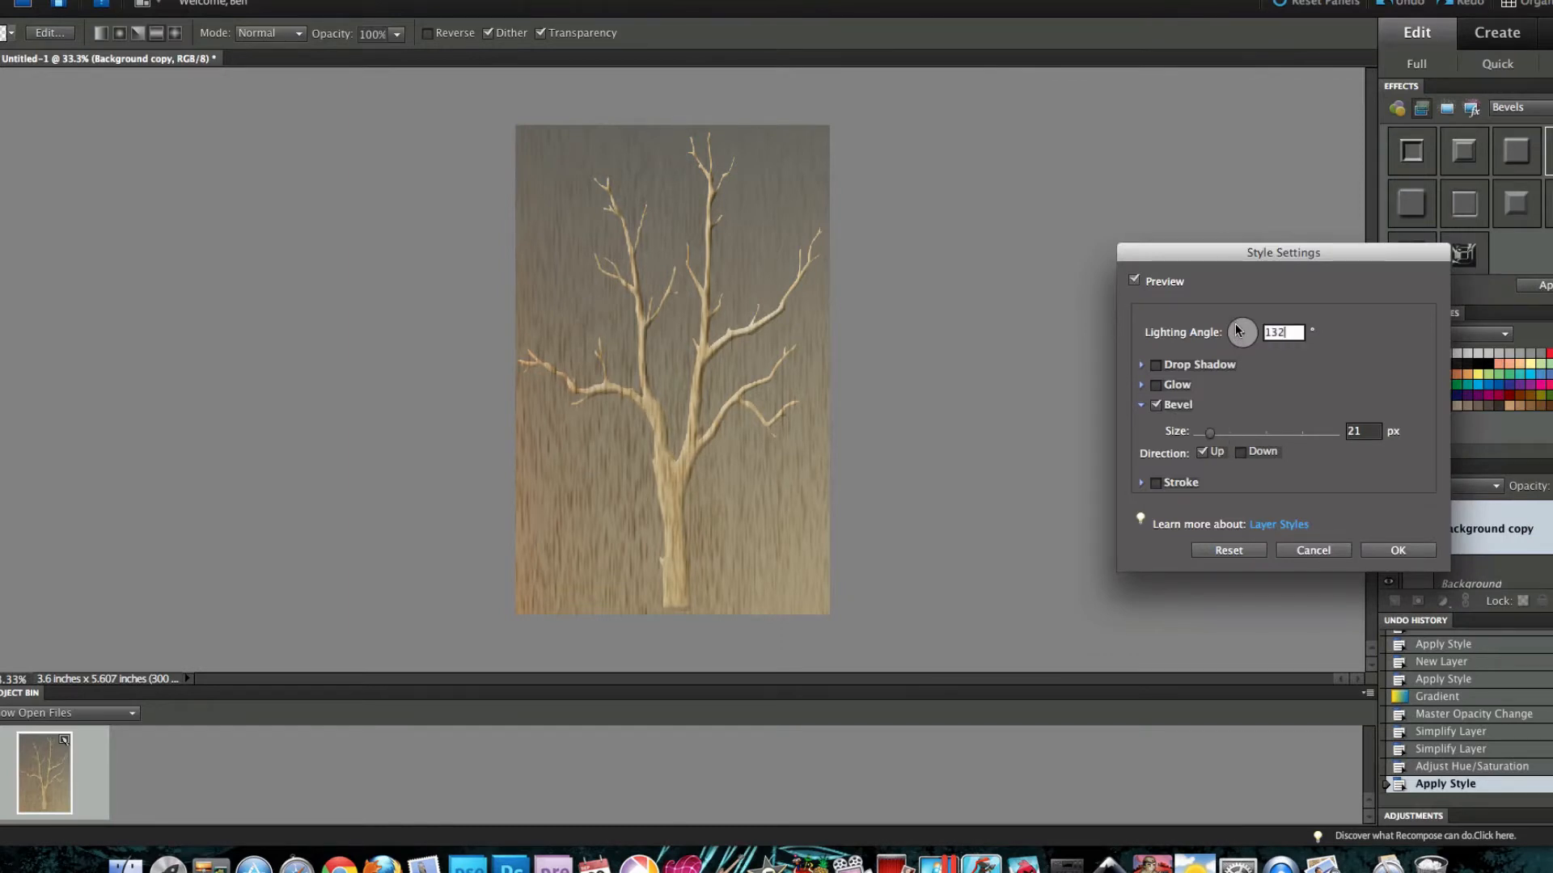
{"action": "left_click_drag", "start_coordinate": [1210, 434], "coordinate": [1215, 436]}
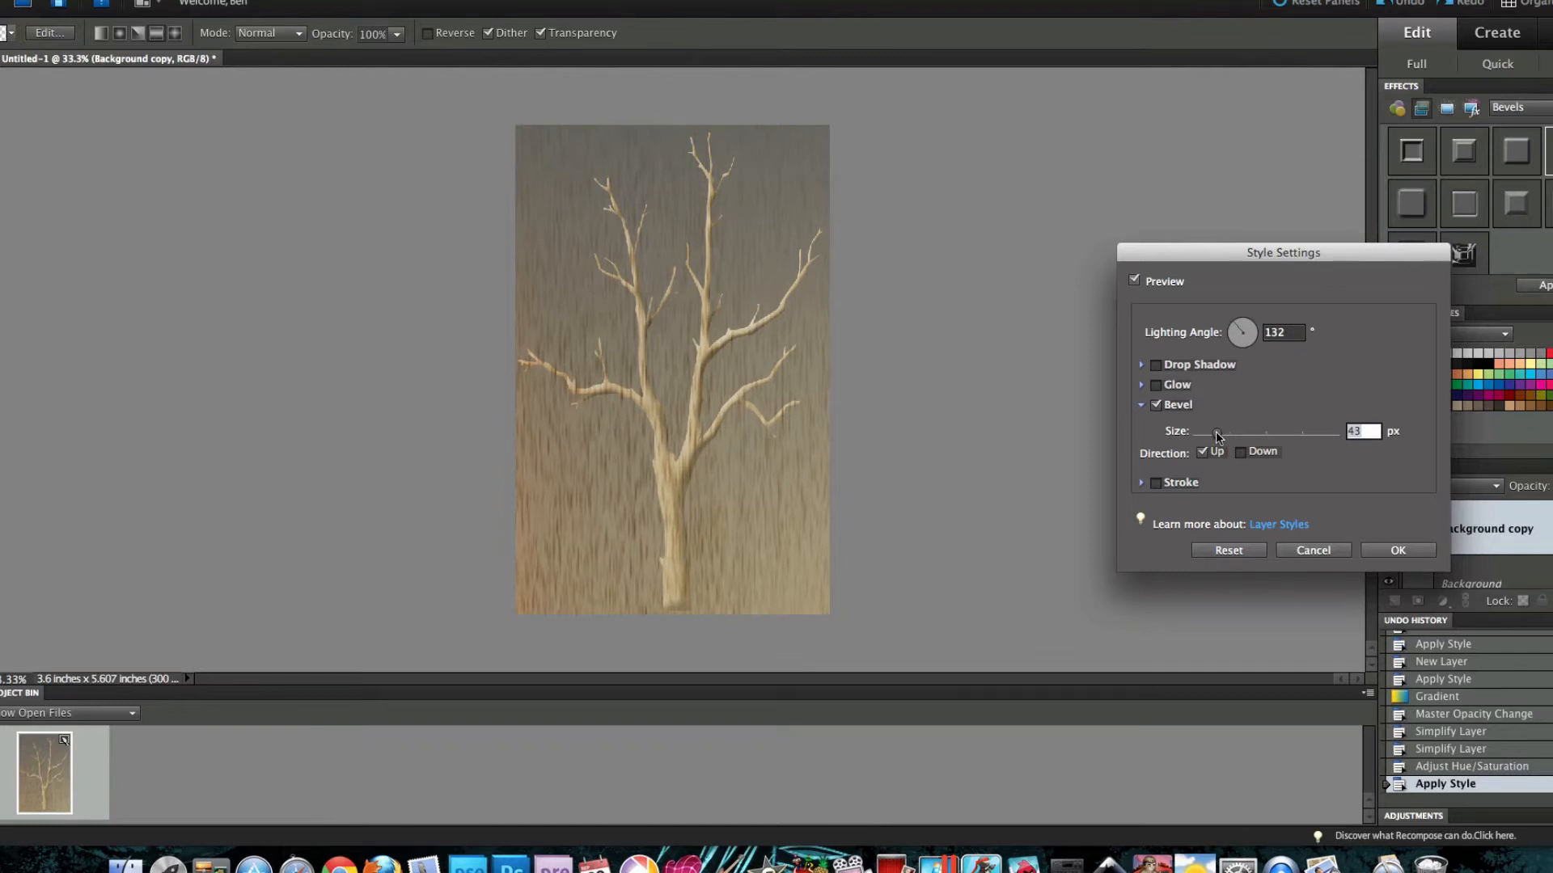
{"action": "left_click", "coordinate": [1396, 550]}
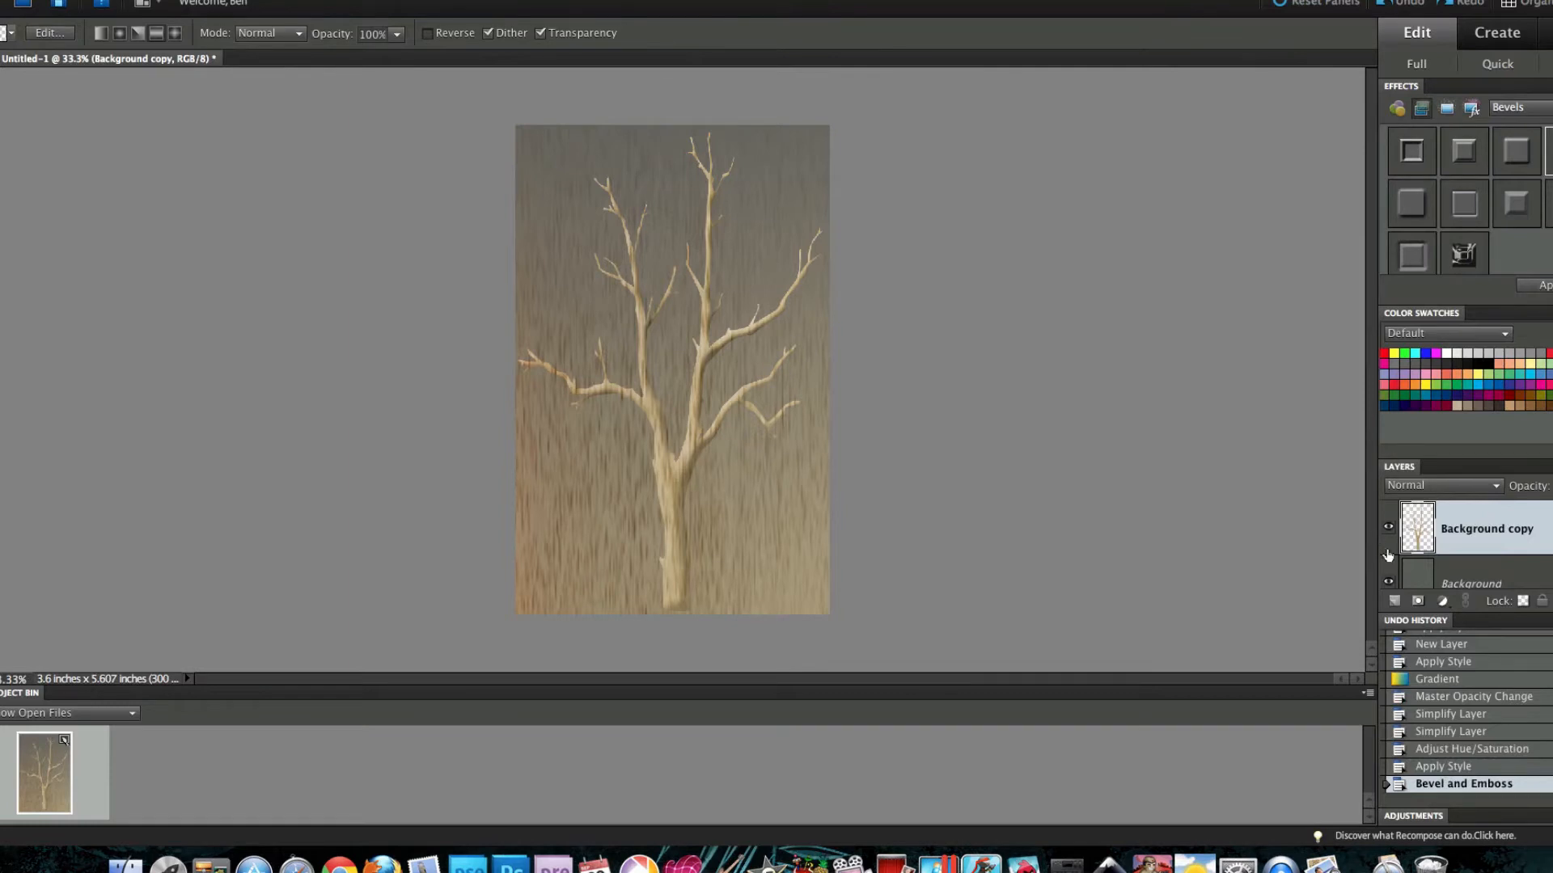
Step: Add a new layer directly above the Background and load the clouds____madly.abr brush set from the Desktop for the Brush tool
{"action": "left_click", "coordinate": [1429, 572]}
{"action": "left_click", "coordinate": [1394, 600]}
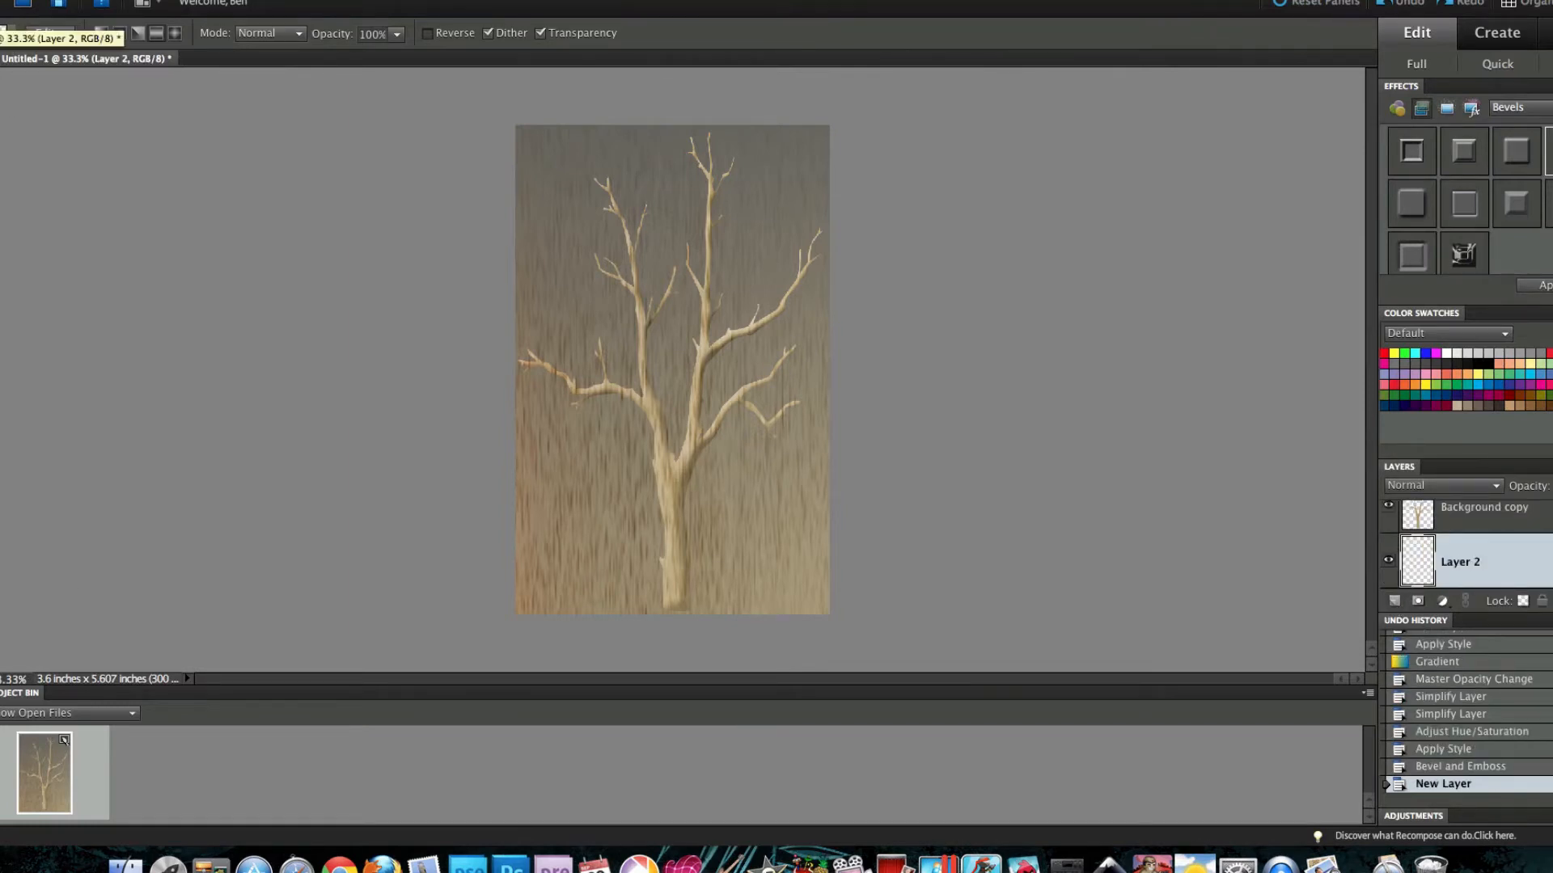
{"action": "key", "text": "b"}
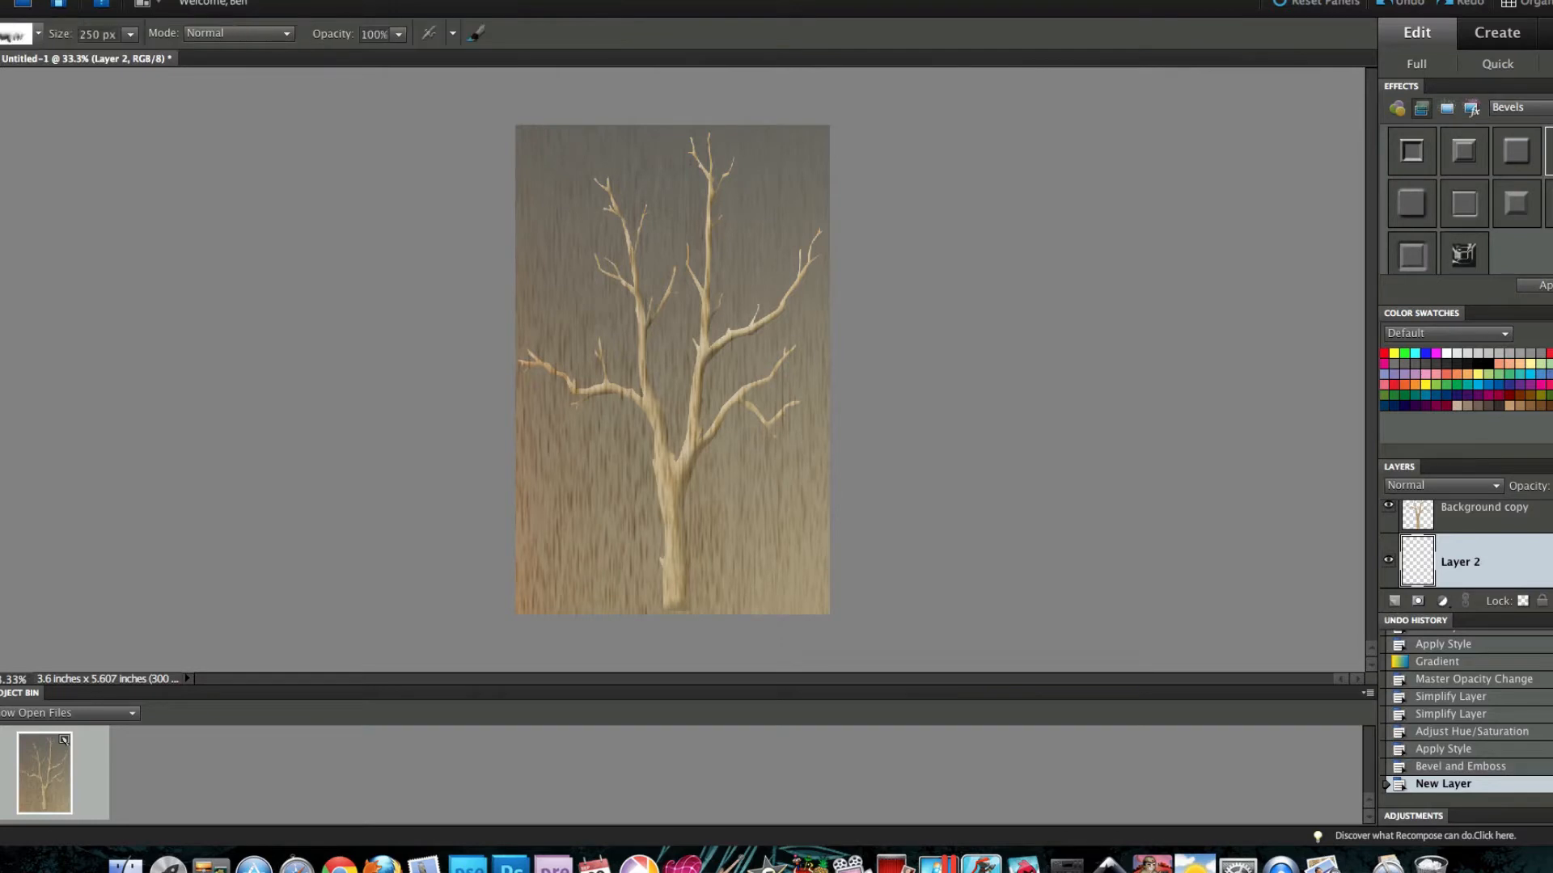
{"action": "left_click", "coordinate": [25, 35]}
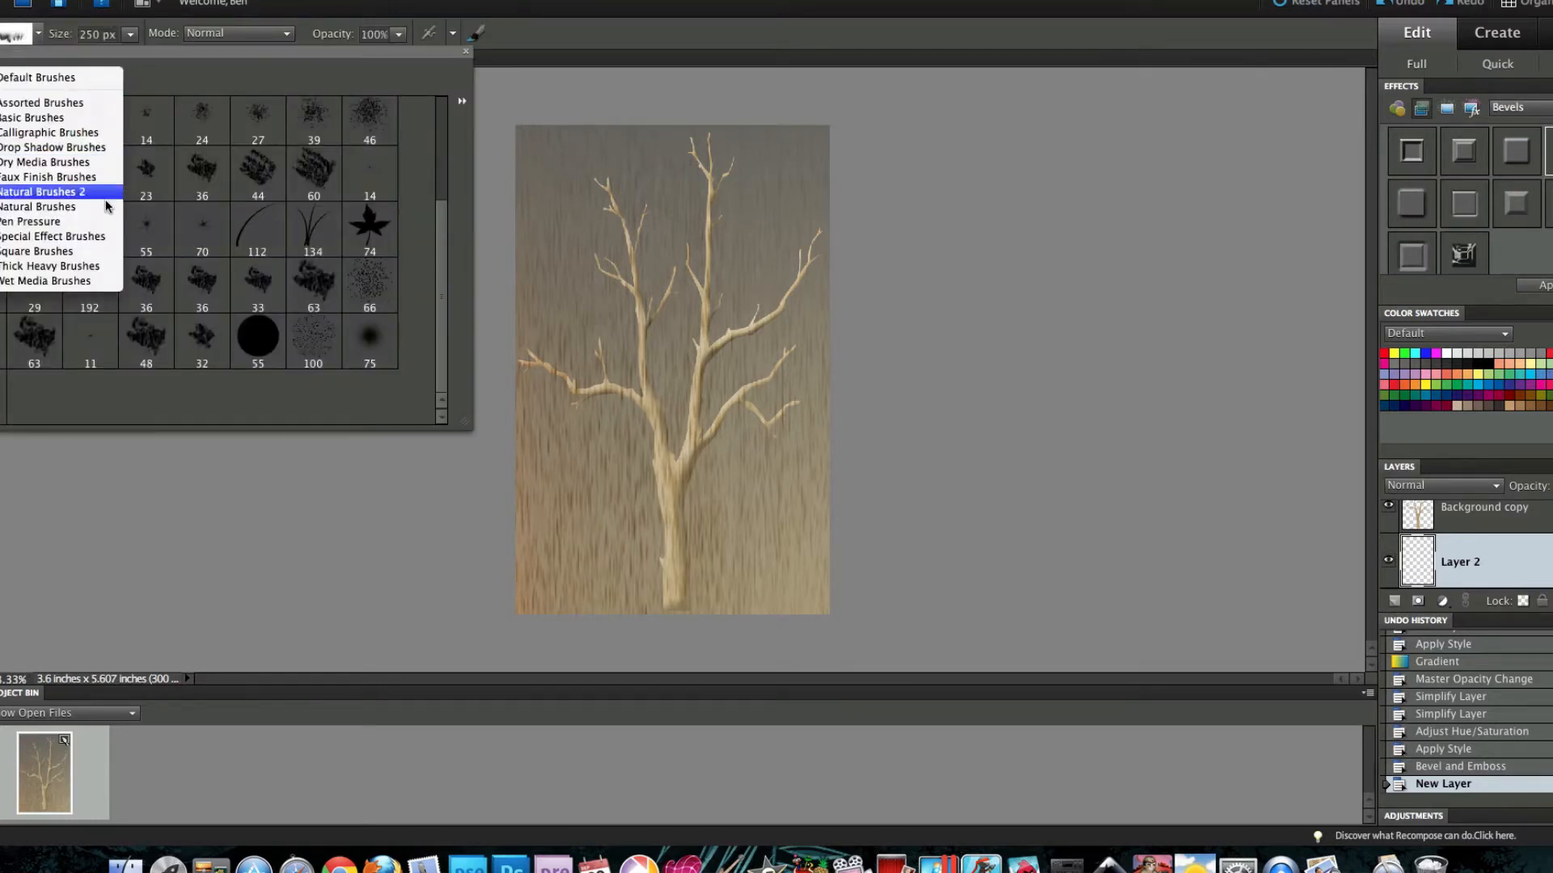
{"action": "left_click", "coordinate": [463, 102]}
{"action": "left_click", "coordinate": [463, 101]}
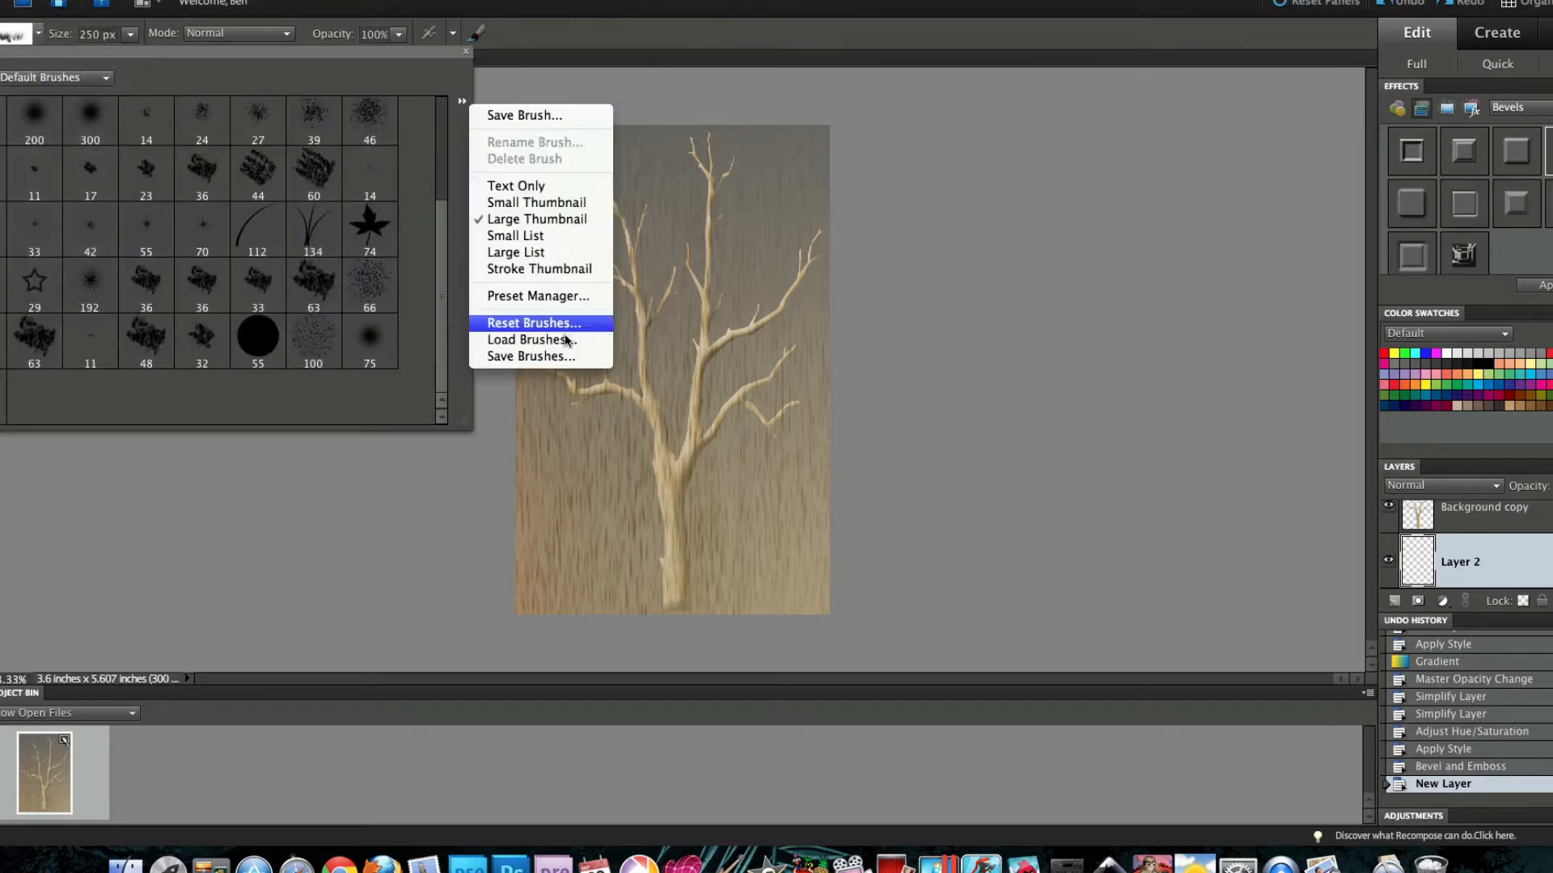
{"action": "left_click", "coordinate": [567, 342]}
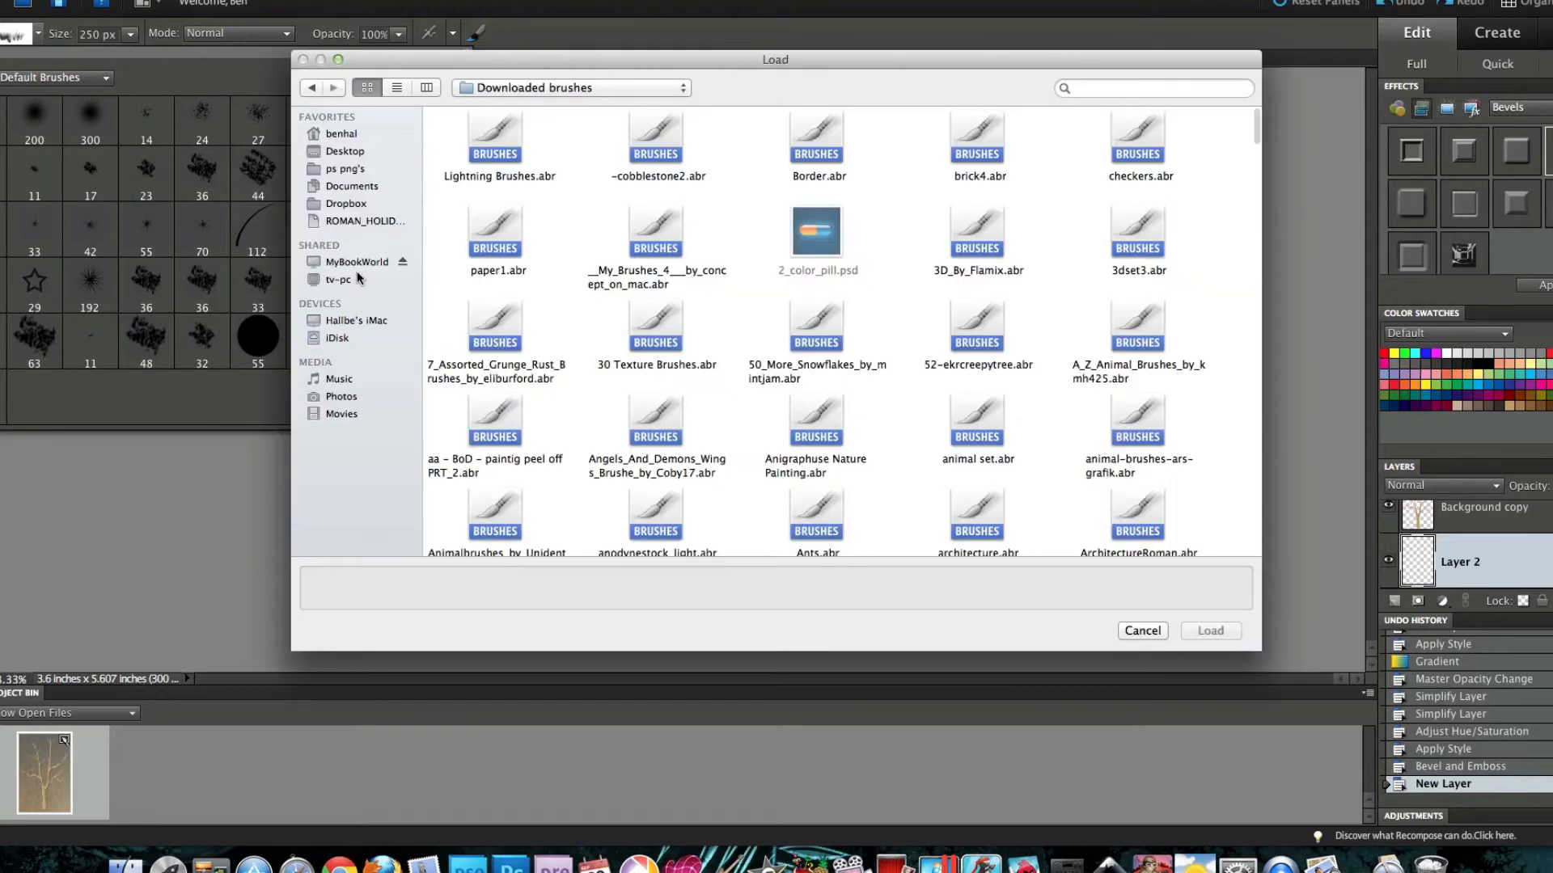
{"action": "left_click", "coordinate": [350, 152]}
{"action": "left_click", "coordinate": [670, 173]}
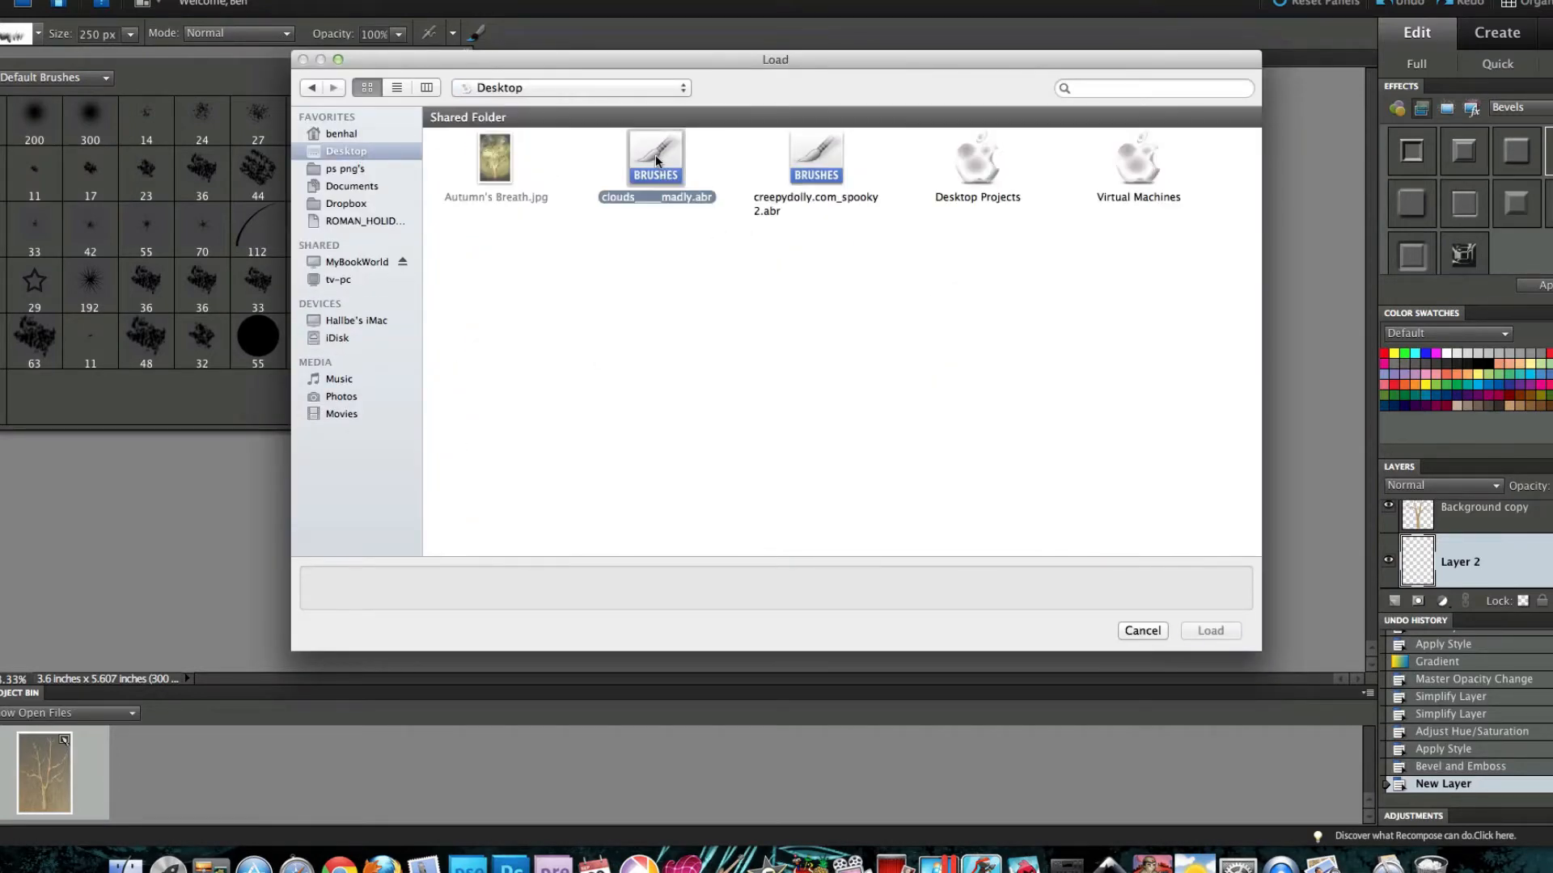
{"action": "left_click", "coordinate": [1217, 629]}
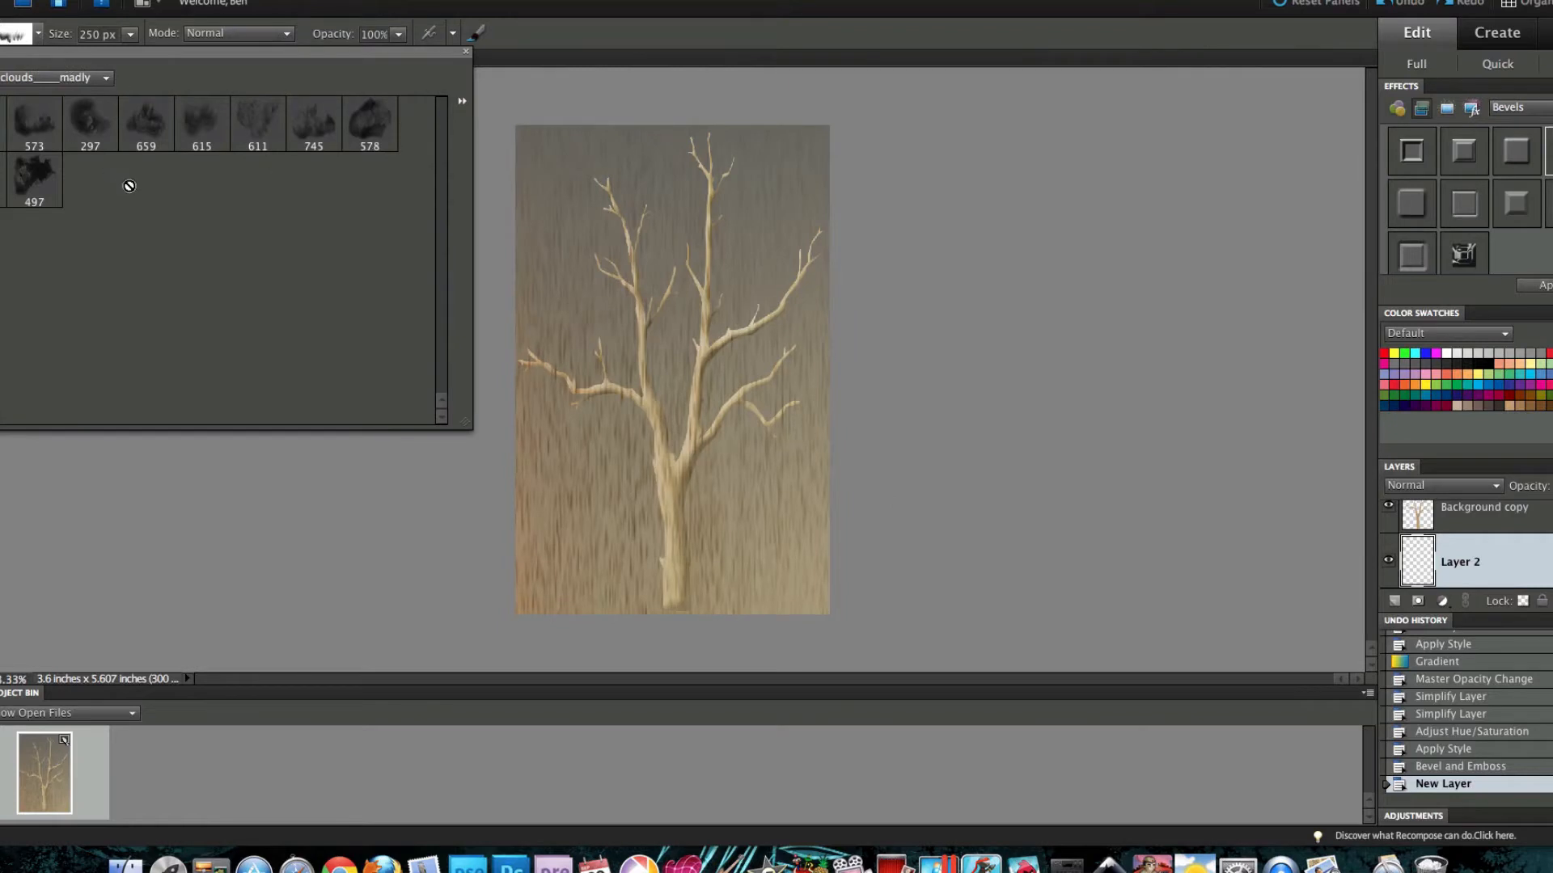
Step: Choose the 745 px cloud brush and enlarge it to 1300 px
{"action": "left_click", "coordinate": [313, 128]}
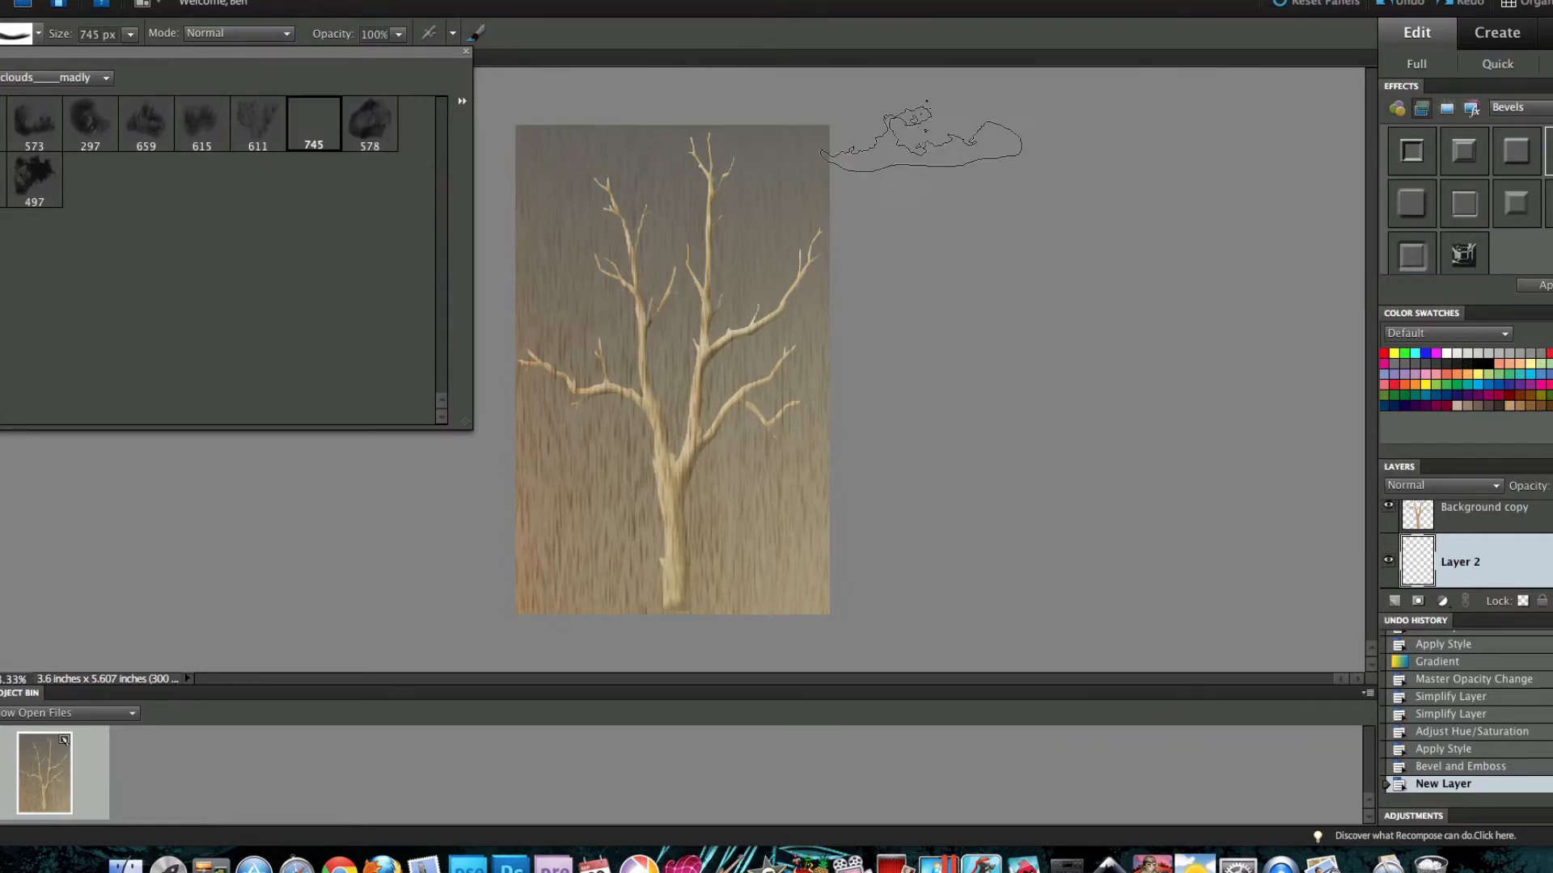
{"action": "left_click", "coordinate": [1144, 157]}
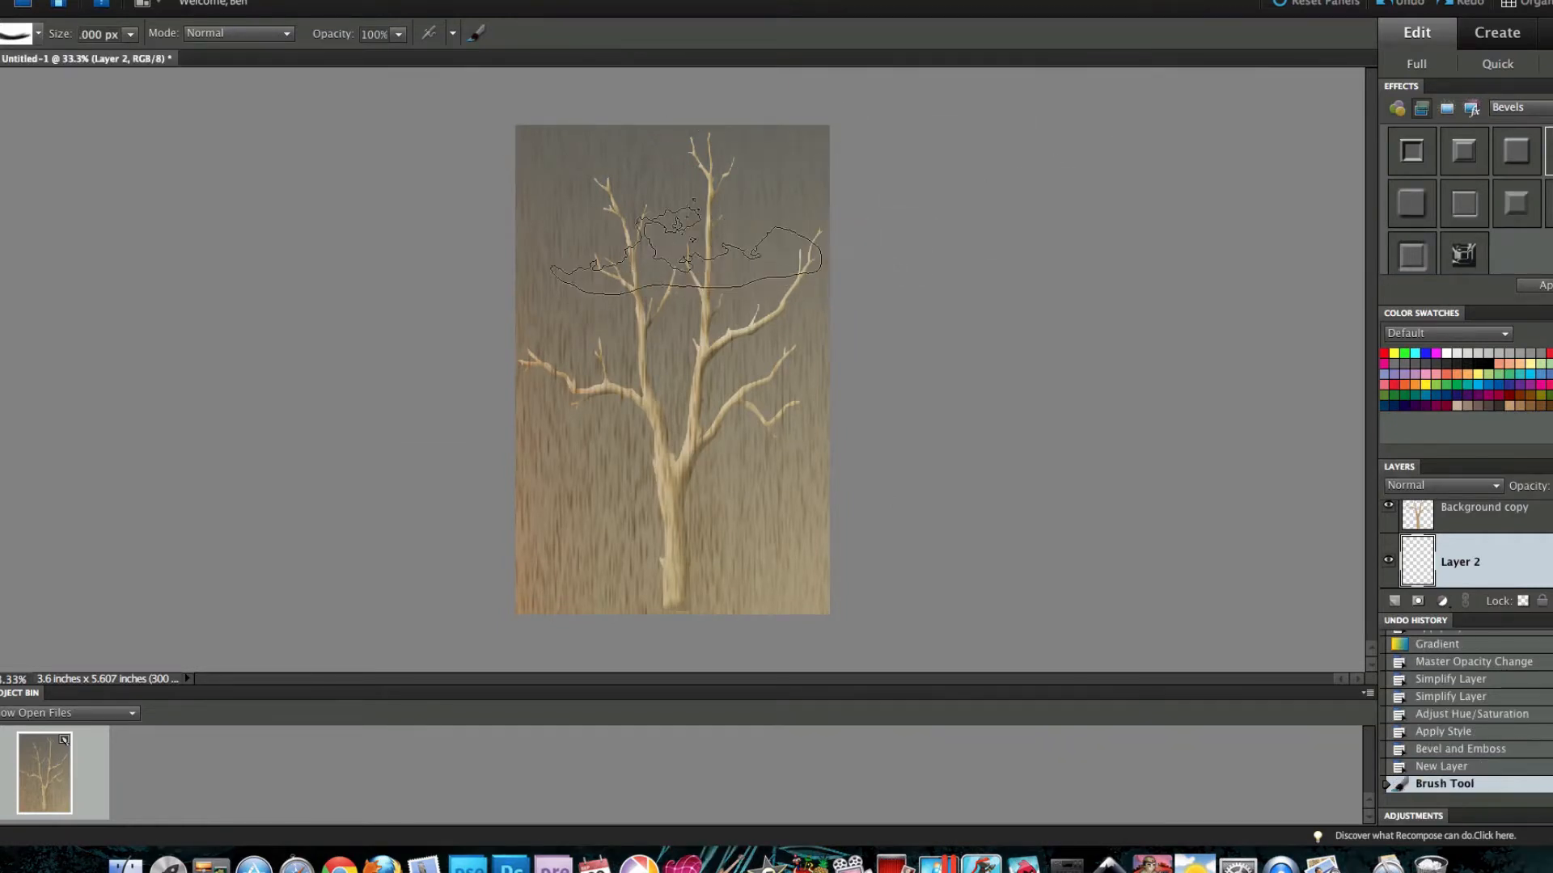
{"action": "key", "text": "bracketright"}
{"action": "key", "text": "bracketright"}
{"action": "key", "text": "bracketright"}
{"action": "key", "text": "bracketright"}
{"action": "key", "text": "bracketright"}
{"action": "key", "text": "bracketright"}
Step: Try a dark cloud stamp across the upper branches on Layer 2, and undo it
{"action": "left_click", "coordinate": [667, 210]}
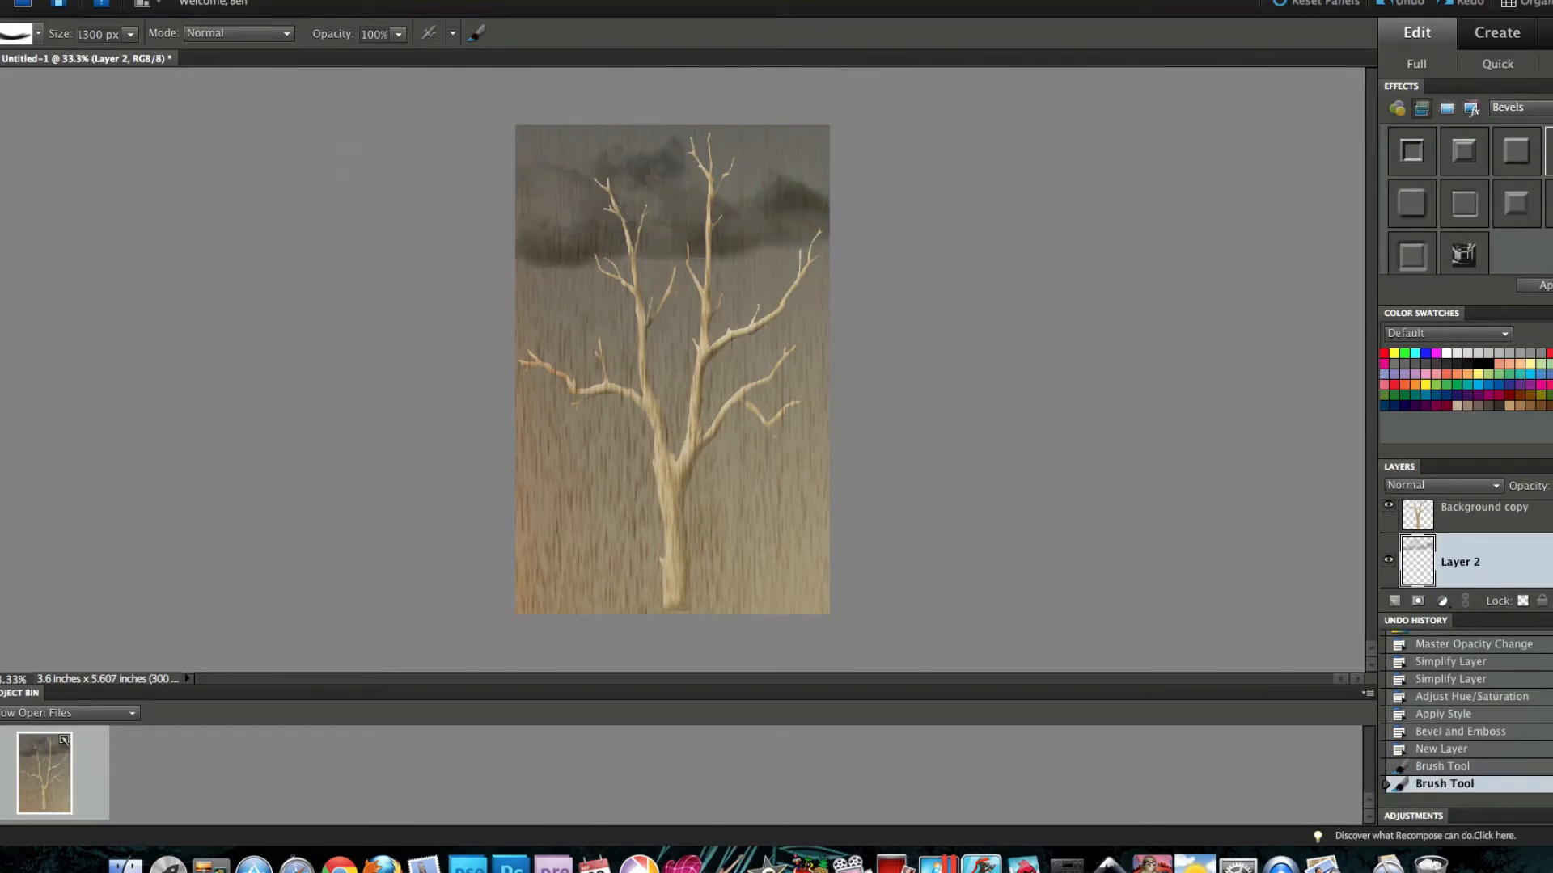
{"action": "left_click", "coordinate": [174, 2]}
{"action": "left_click", "coordinate": [186, 3]}
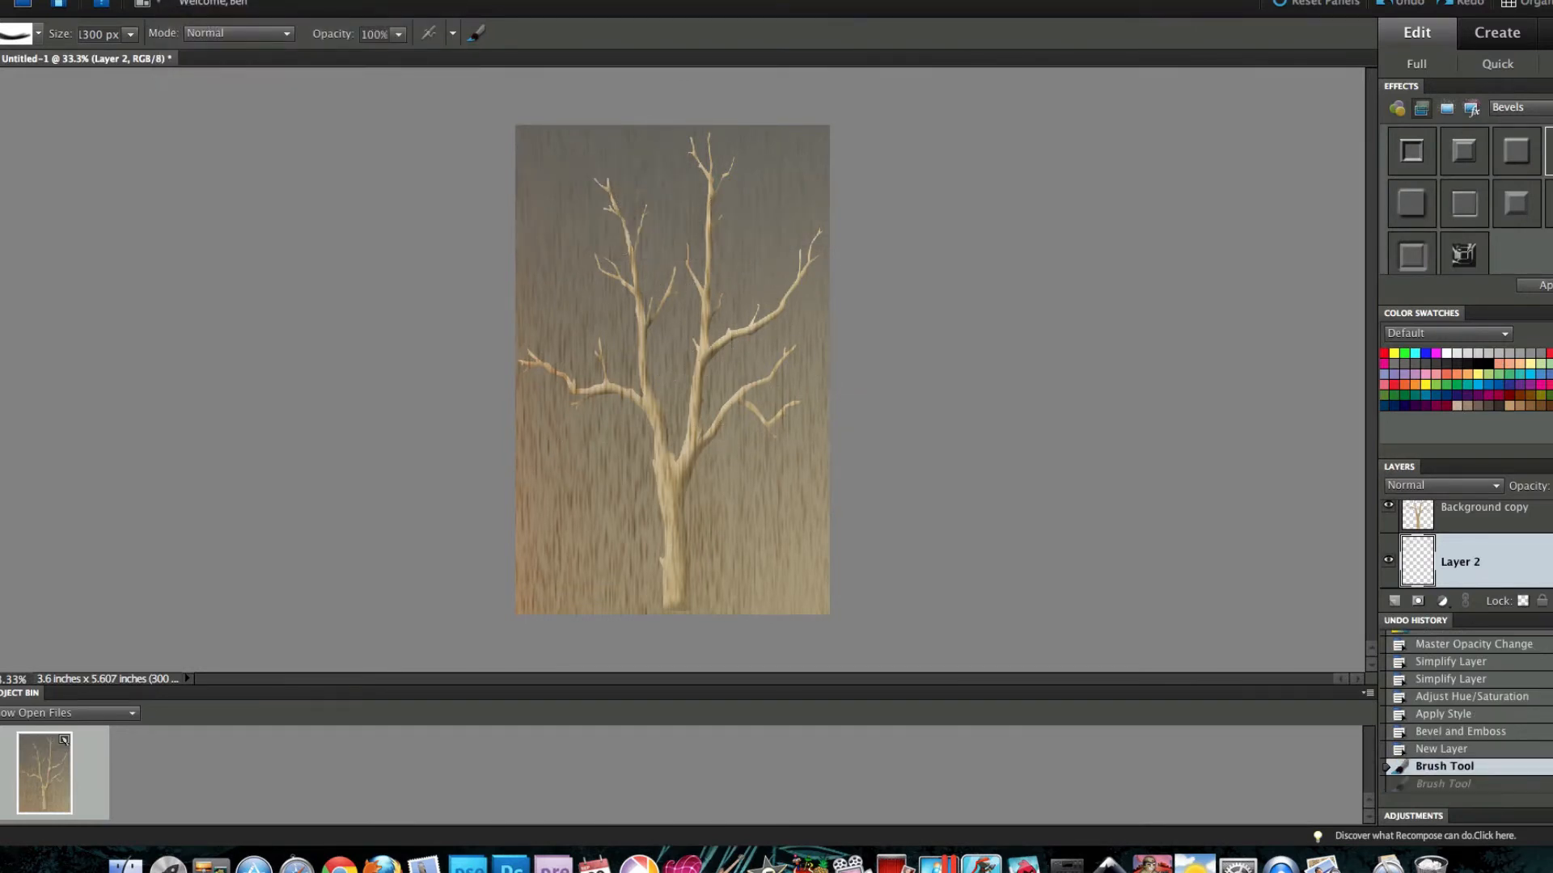
Step: Stamp a white 1300 px cloud across the upper branches and add clouds in both upper corners with the 297 px brush enlarged to 500 px
{"action": "left_click", "coordinate": [683, 218]}
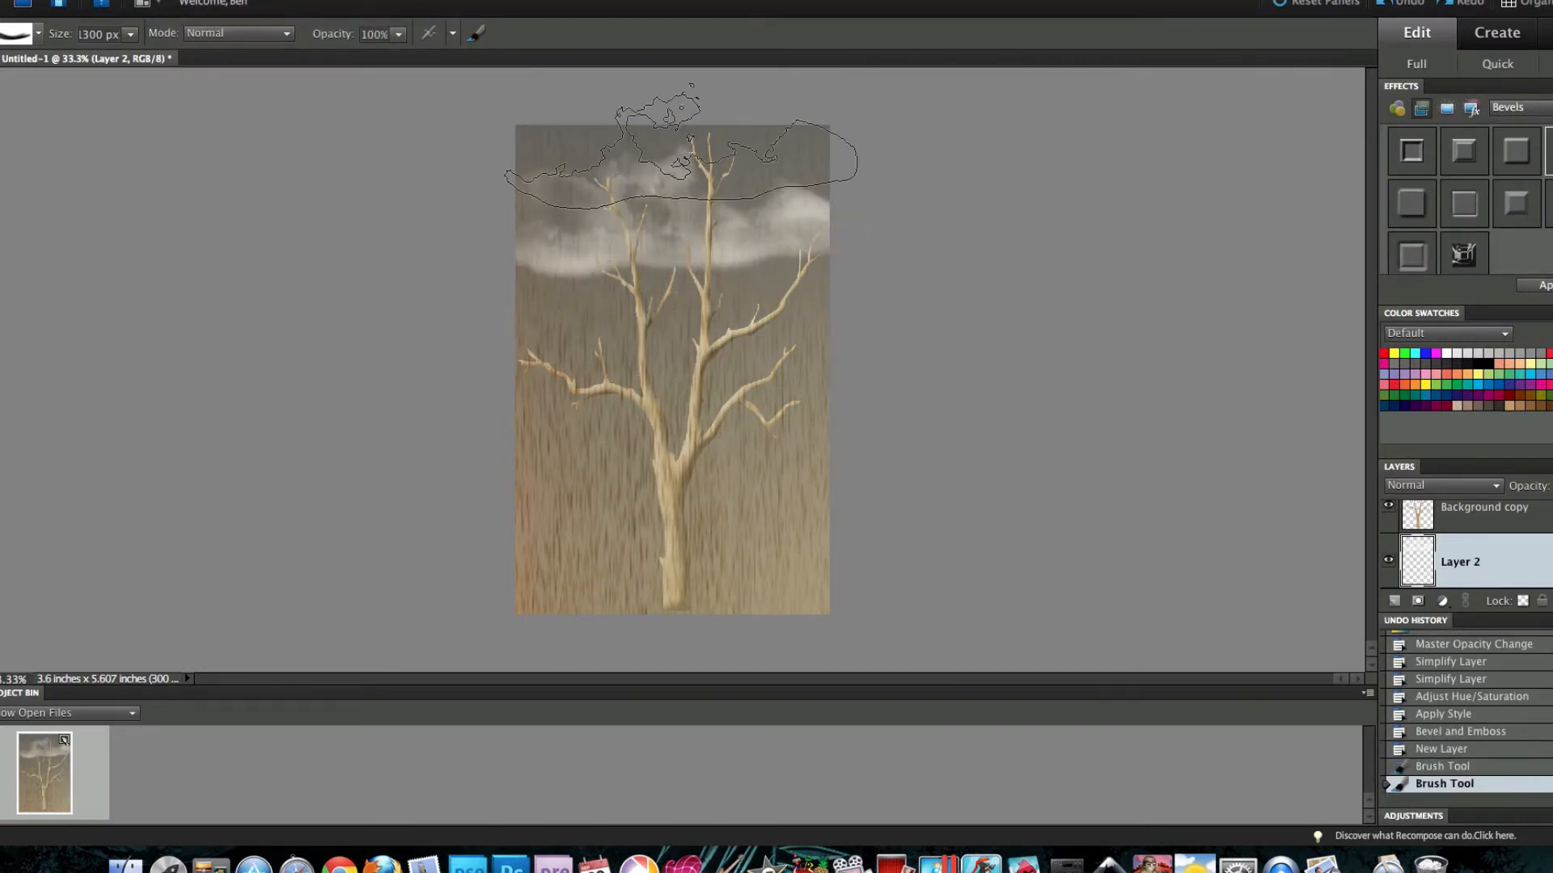
{"action": "left_click", "coordinate": [38, 33]}
{"action": "left_click", "coordinate": [24, 136]}
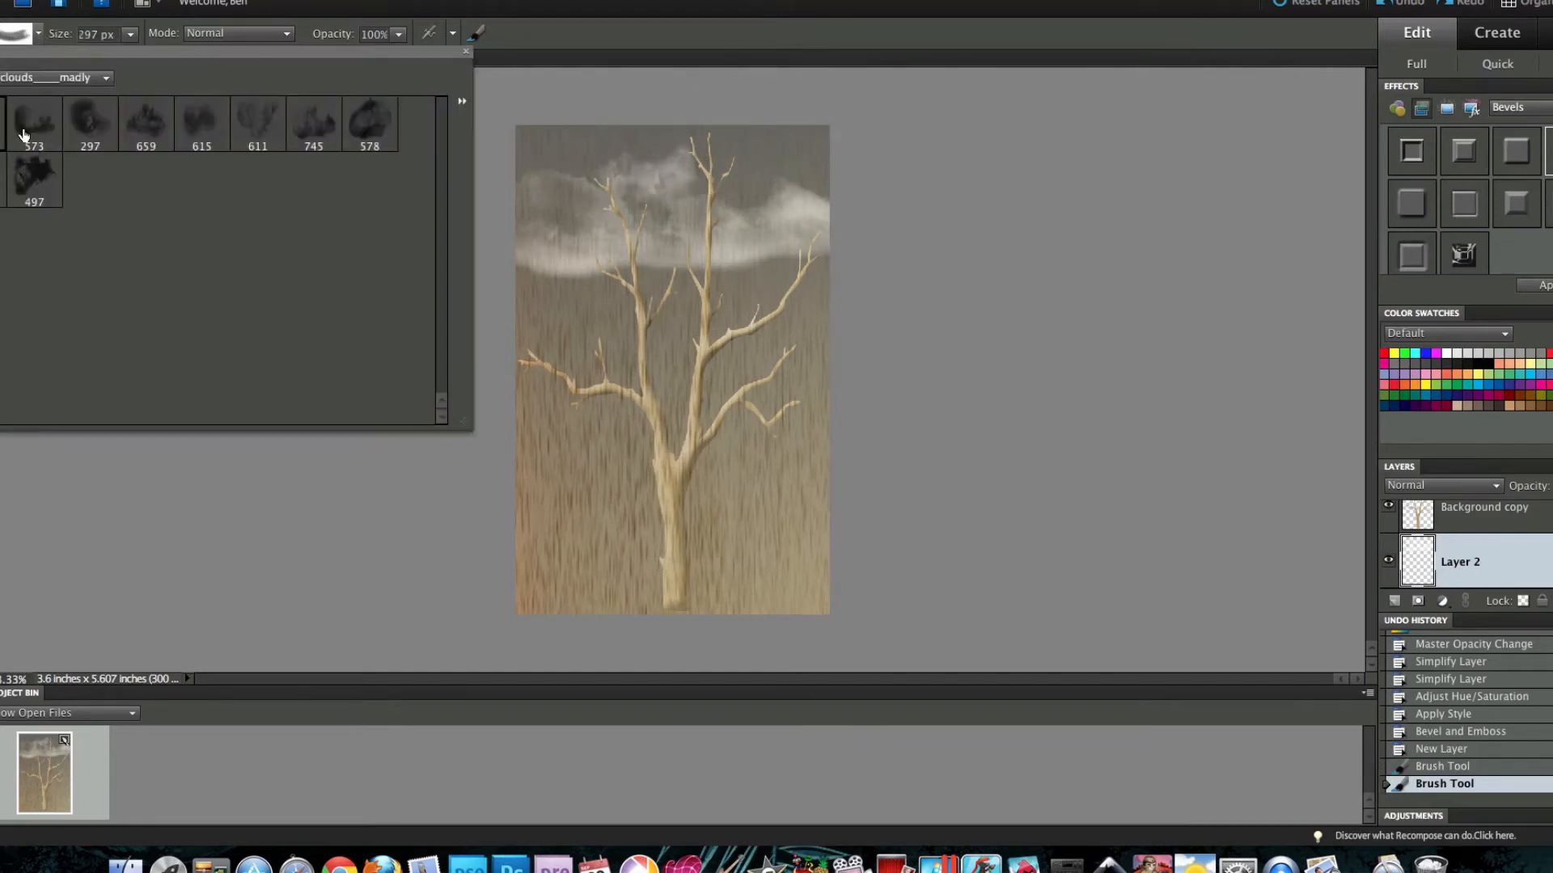
{"action": "left_click", "coordinate": [979, 191]}
{"action": "key", "text": "bracketright"}
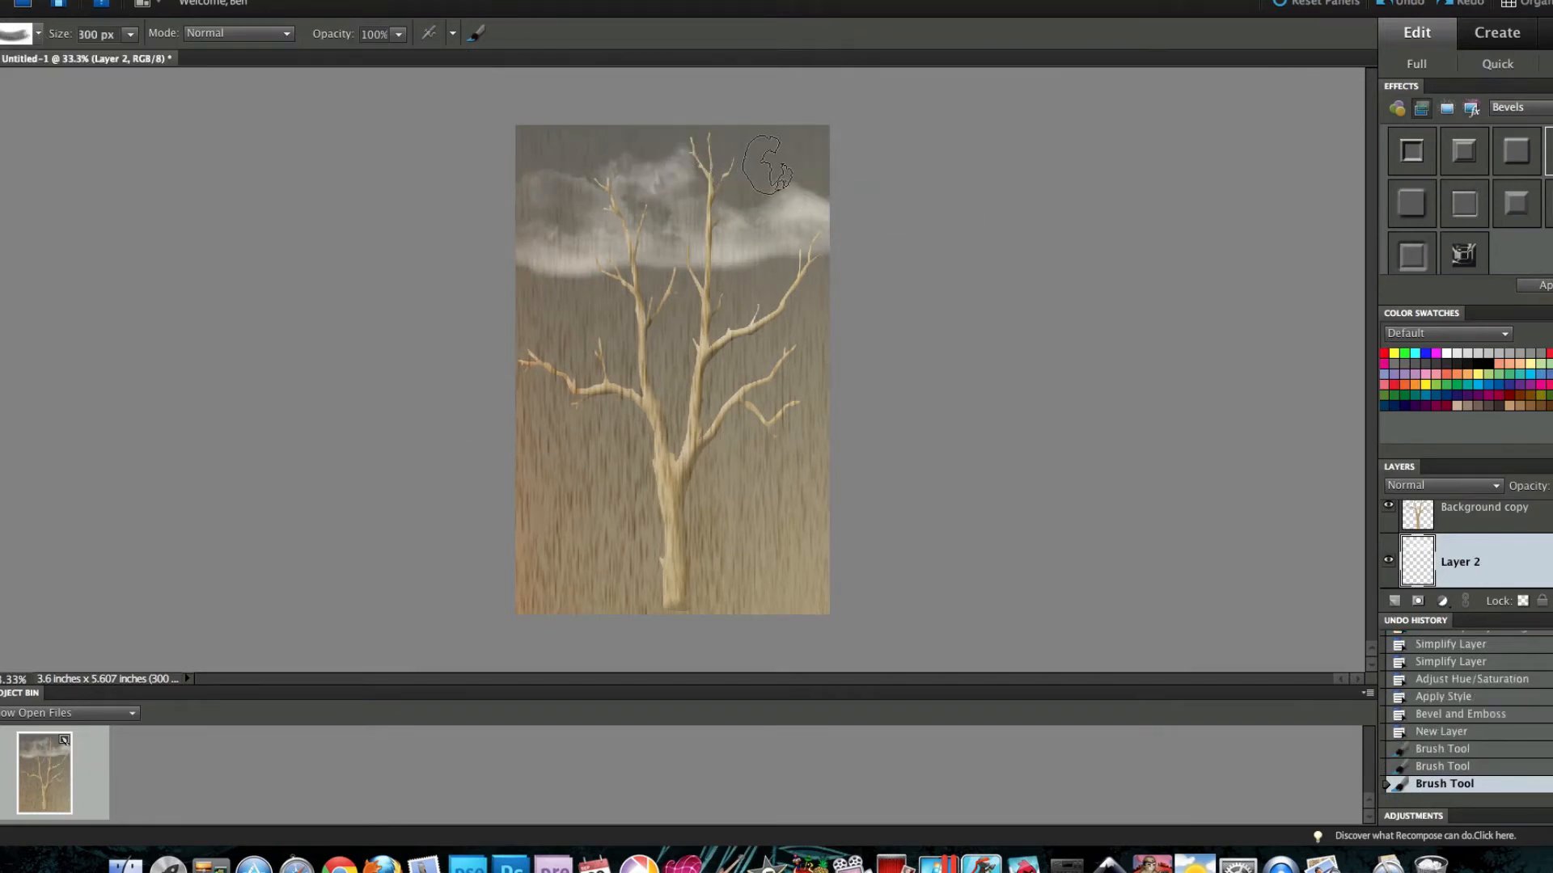
{"action": "left_click", "coordinate": [788, 194]}
{"action": "key", "text": "bracketright"}
{"action": "key", "text": "bracketright"}
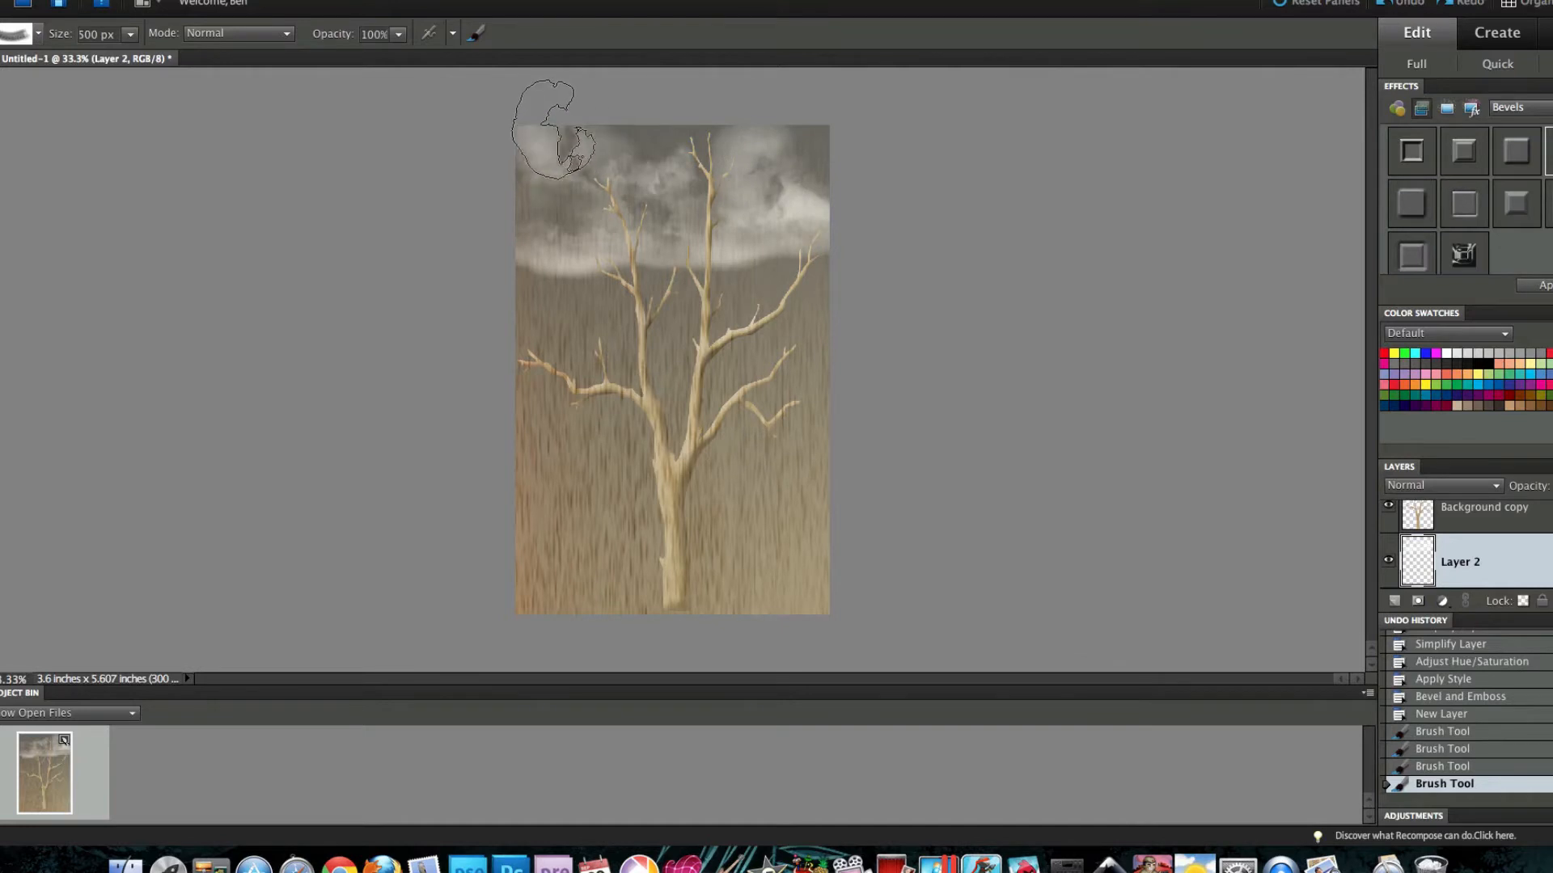
{"action": "left_click", "coordinate": [553, 130]}
Step: Stamp white clouds behind the middle branches and along the canvas's left edge with the 578 px cloud brush enlarged to 1100 px
{"action": "left_click", "coordinate": [24, 35]}
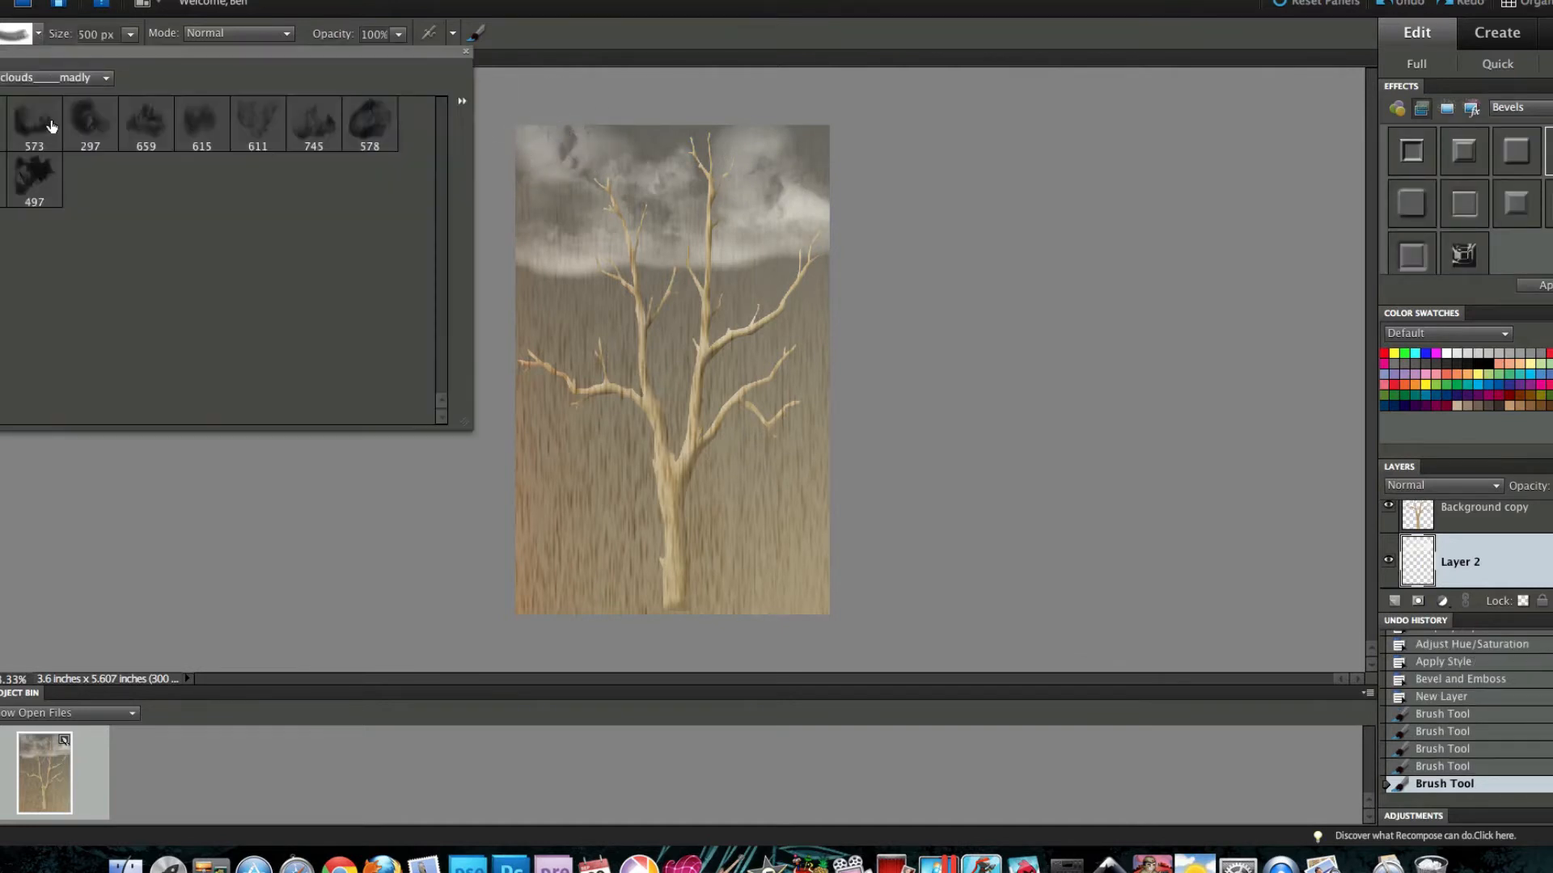
{"action": "left_click", "coordinate": [315, 128]}
{"action": "left_click", "coordinate": [370, 126]}
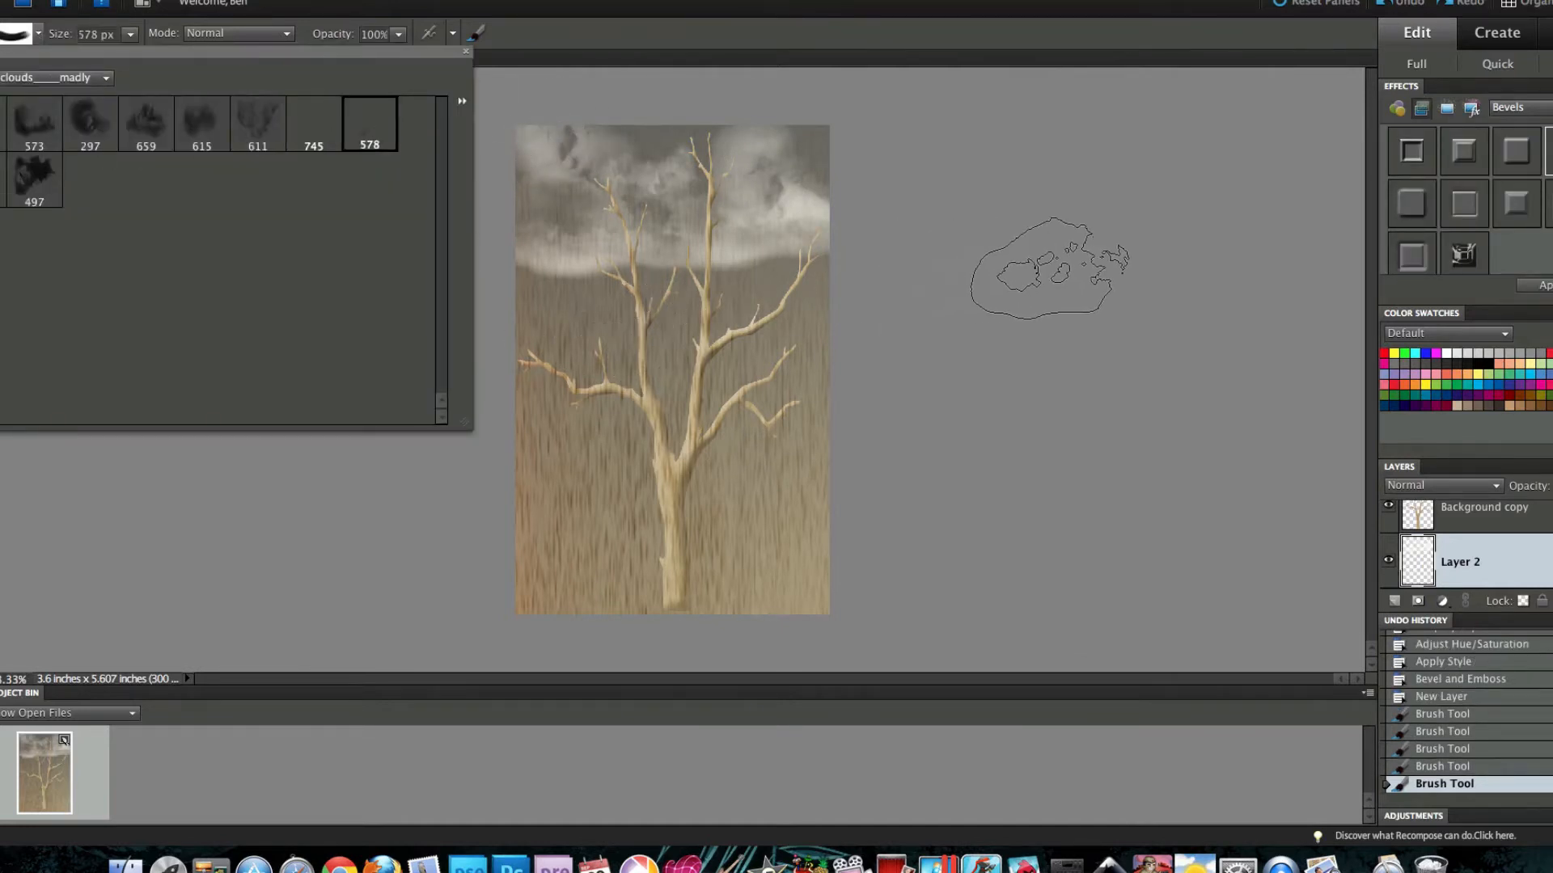
{"action": "left_click", "coordinate": [1051, 265]}
{"action": "left_click", "coordinate": [679, 319]}
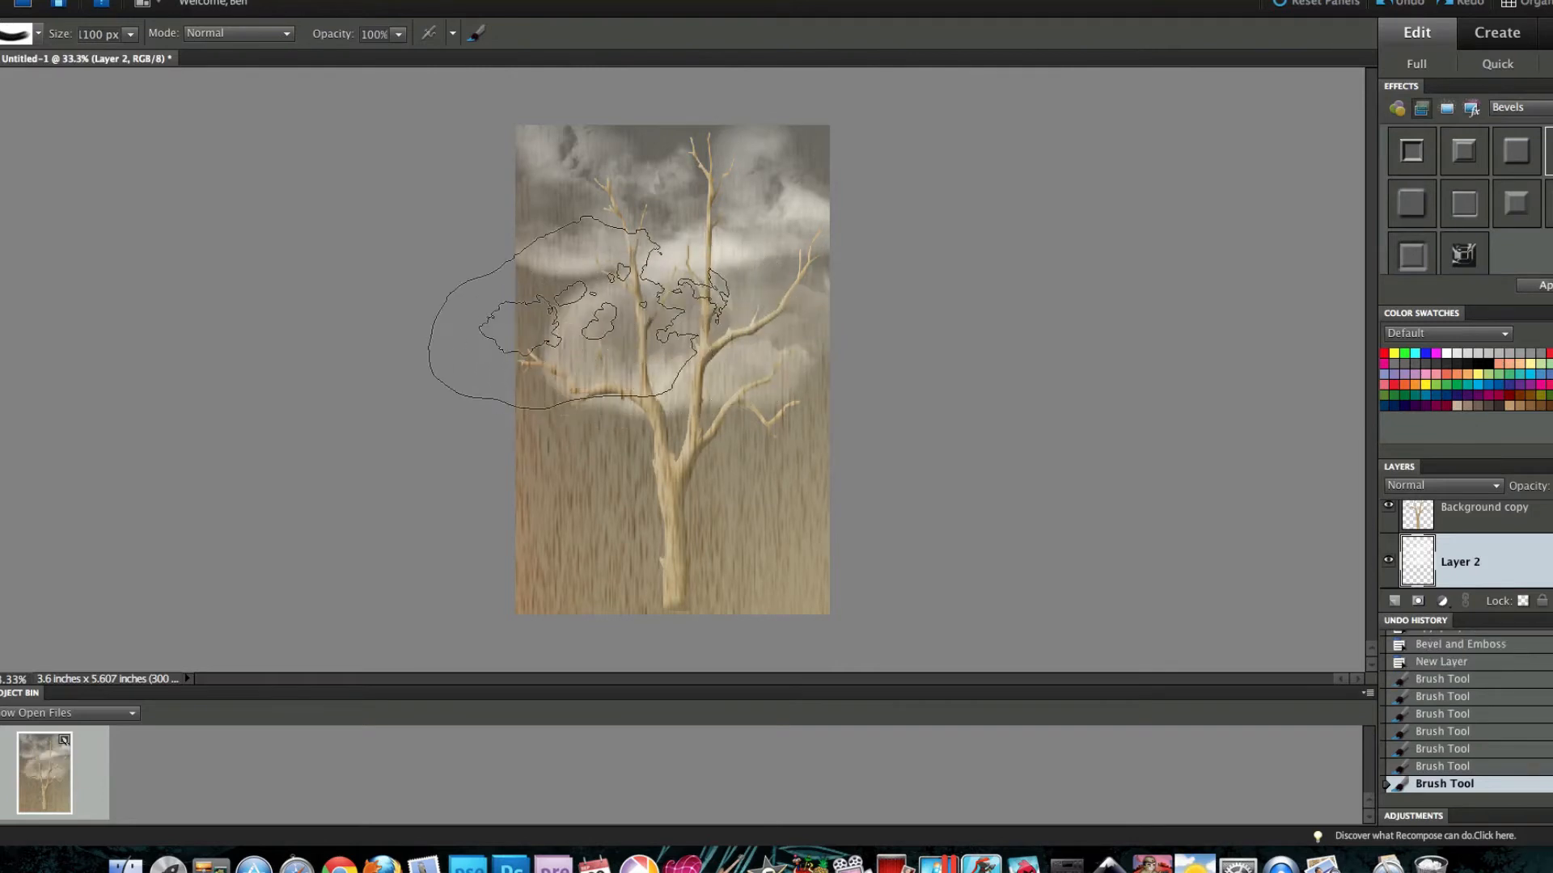
{"action": "key", "text": "bracketright"}
{"action": "key", "text": "bracketright"}
{"action": "key", "text": "bracketright"}
{"action": "key", "text": "bracketright"}
{"action": "key", "text": "bracketright"}
{"action": "key", "text": "bracketright"}
{"action": "left_click", "coordinate": [441, 317]}
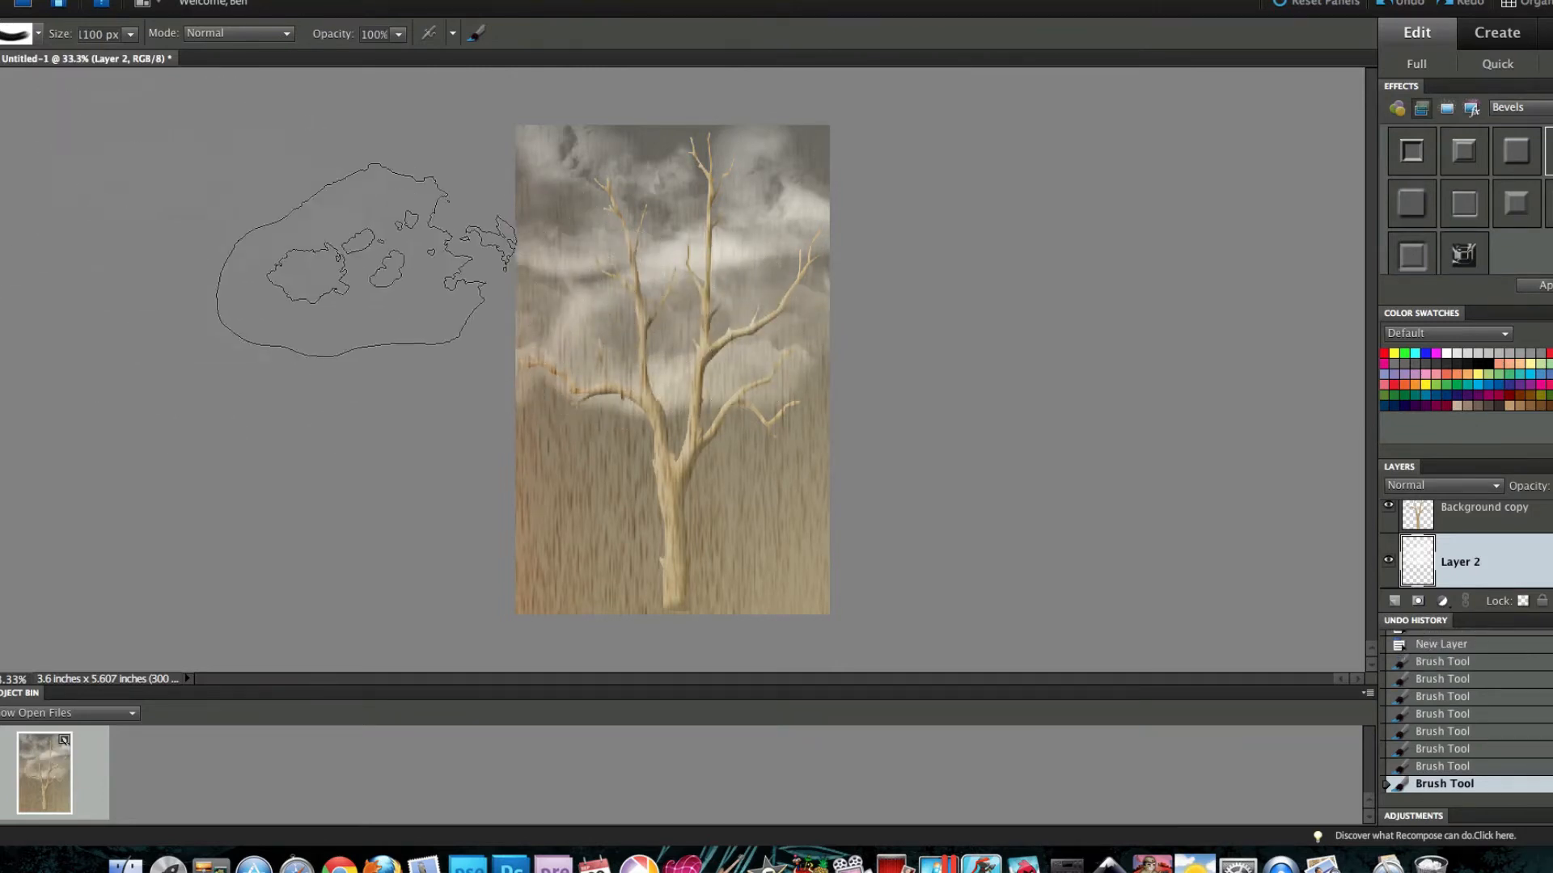
{"action": "left_click", "coordinate": [468, 254]}
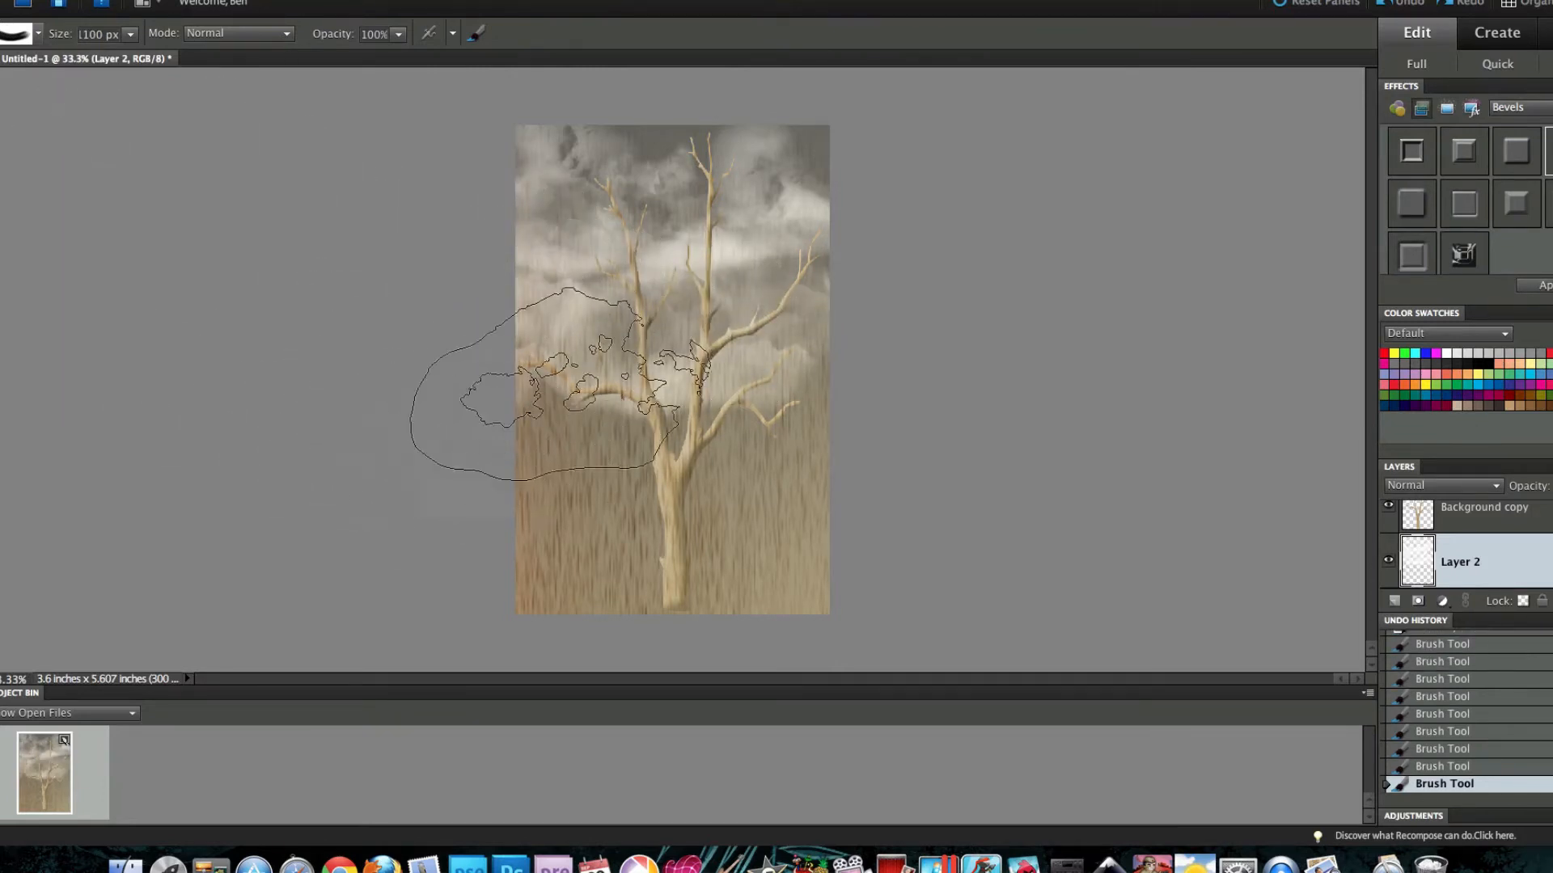
Step: Stamp more white clouds behind the middle and lower branches with the 497 px cloud brush enlarged to 1200 px
{"action": "left_click", "coordinate": [38, 33]}
{"action": "left_click", "coordinate": [30, 169]}
{"action": "left_click", "coordinate": [1051, 336]}
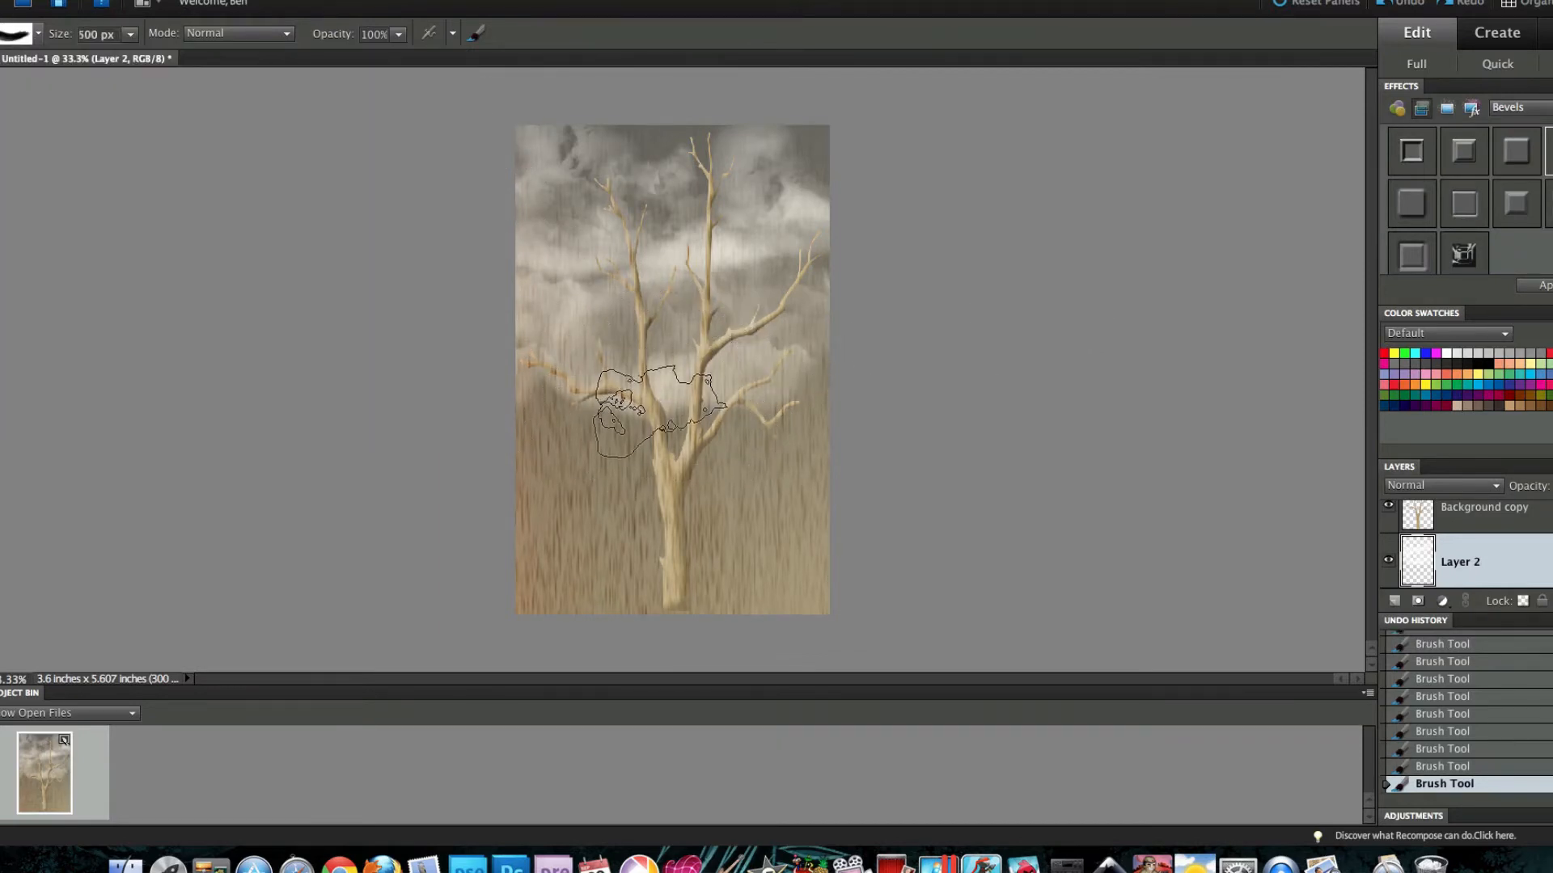
{"action": "key", "text": "bracketright"}
{"action": "key", "text": "bracketright"}
{"action": "left_click", "coordinate": [670, 405]}
{"action": "left_click", "coordinate": [808, 346]}
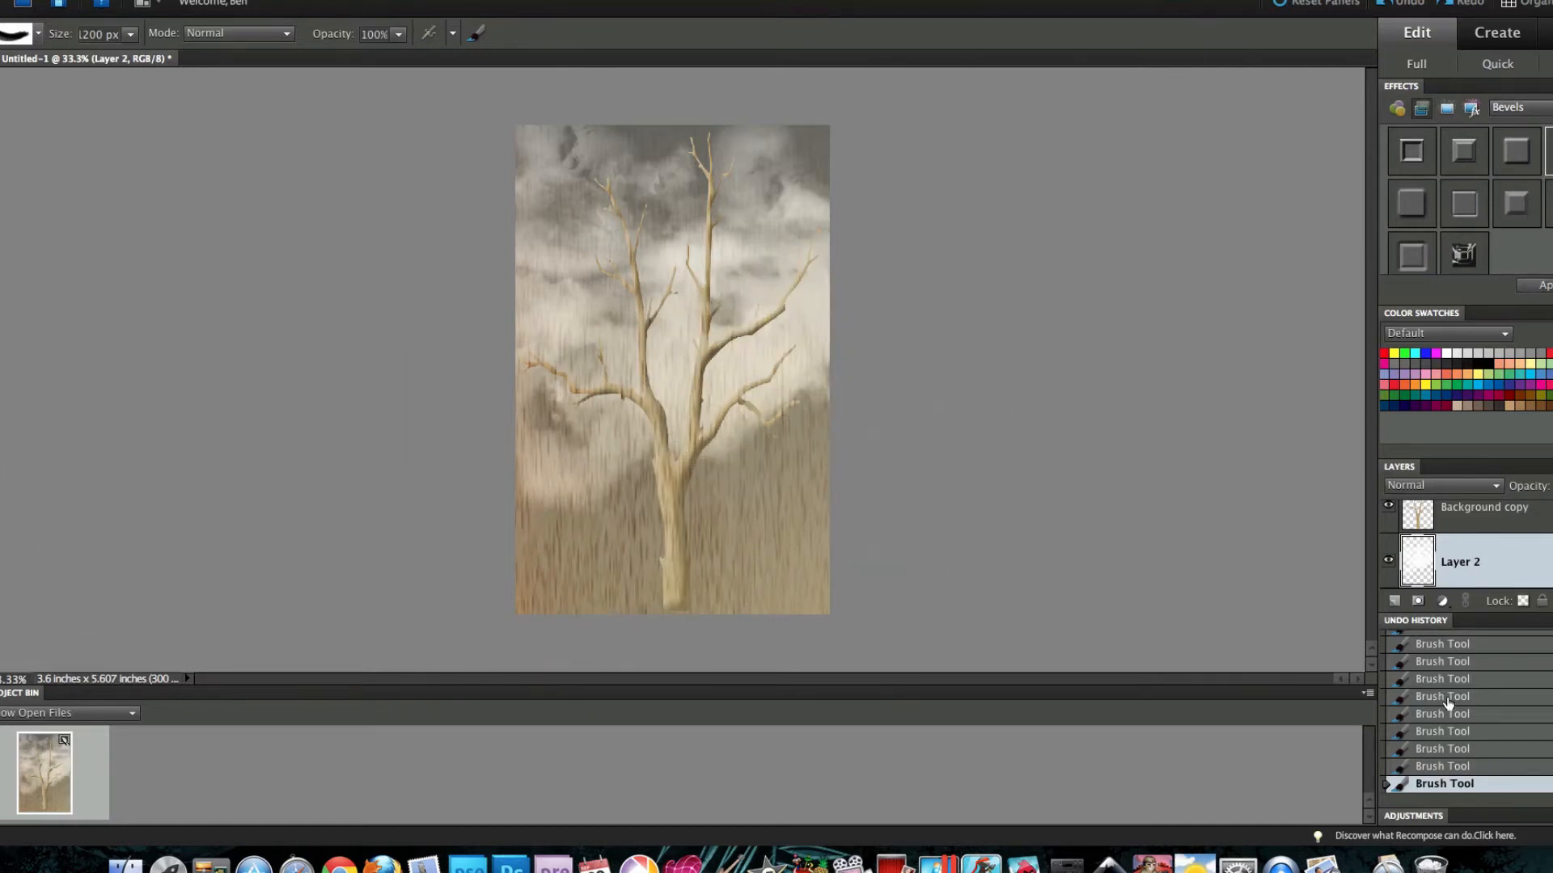
Step: Undo the last two cloud strokes on Layer 2 and simplify the Background copy tree layer
{"action": "left_click", "coordinate": [1444, 750]}
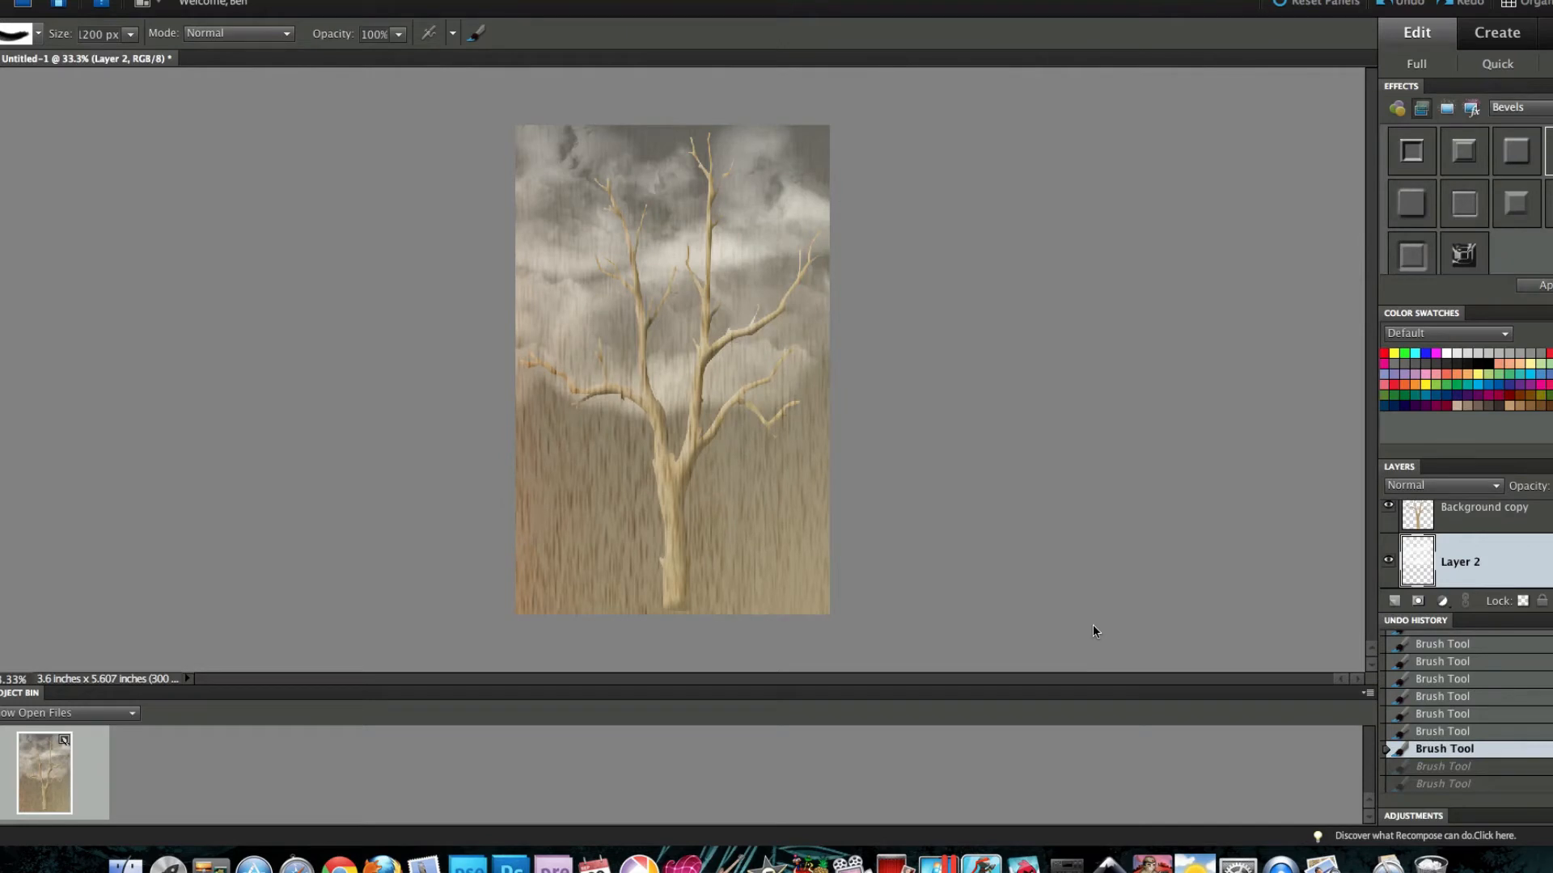
{"action": "left_click", "coordinate": [1444, 518]}
{"action": "right_click", "coordinate": [1435, 535]}
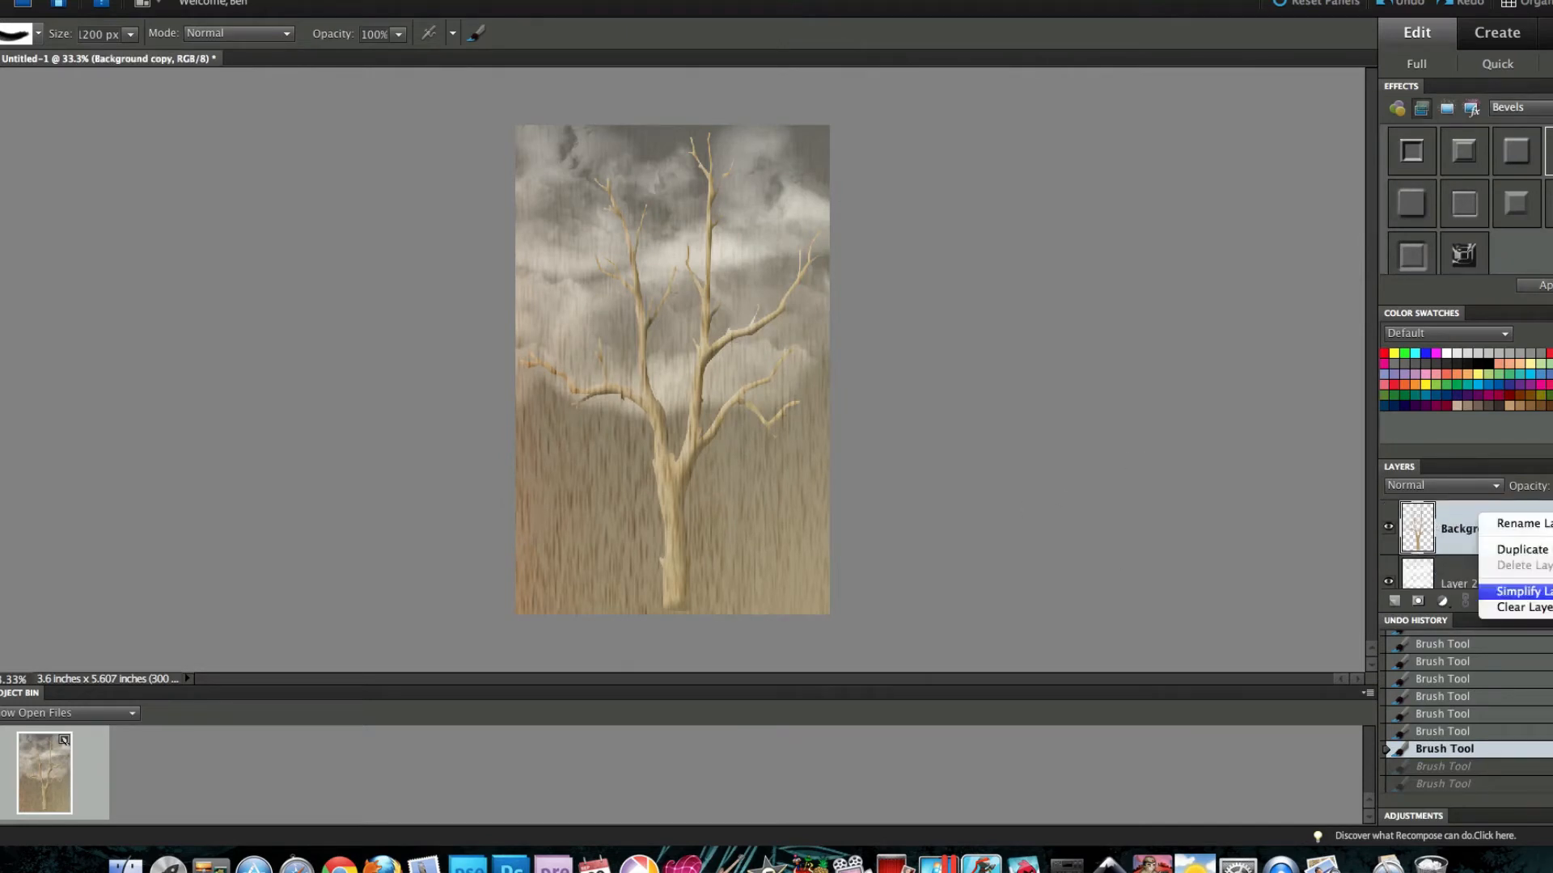
{"action": "left_click", "coordinate": [1512, 591]}
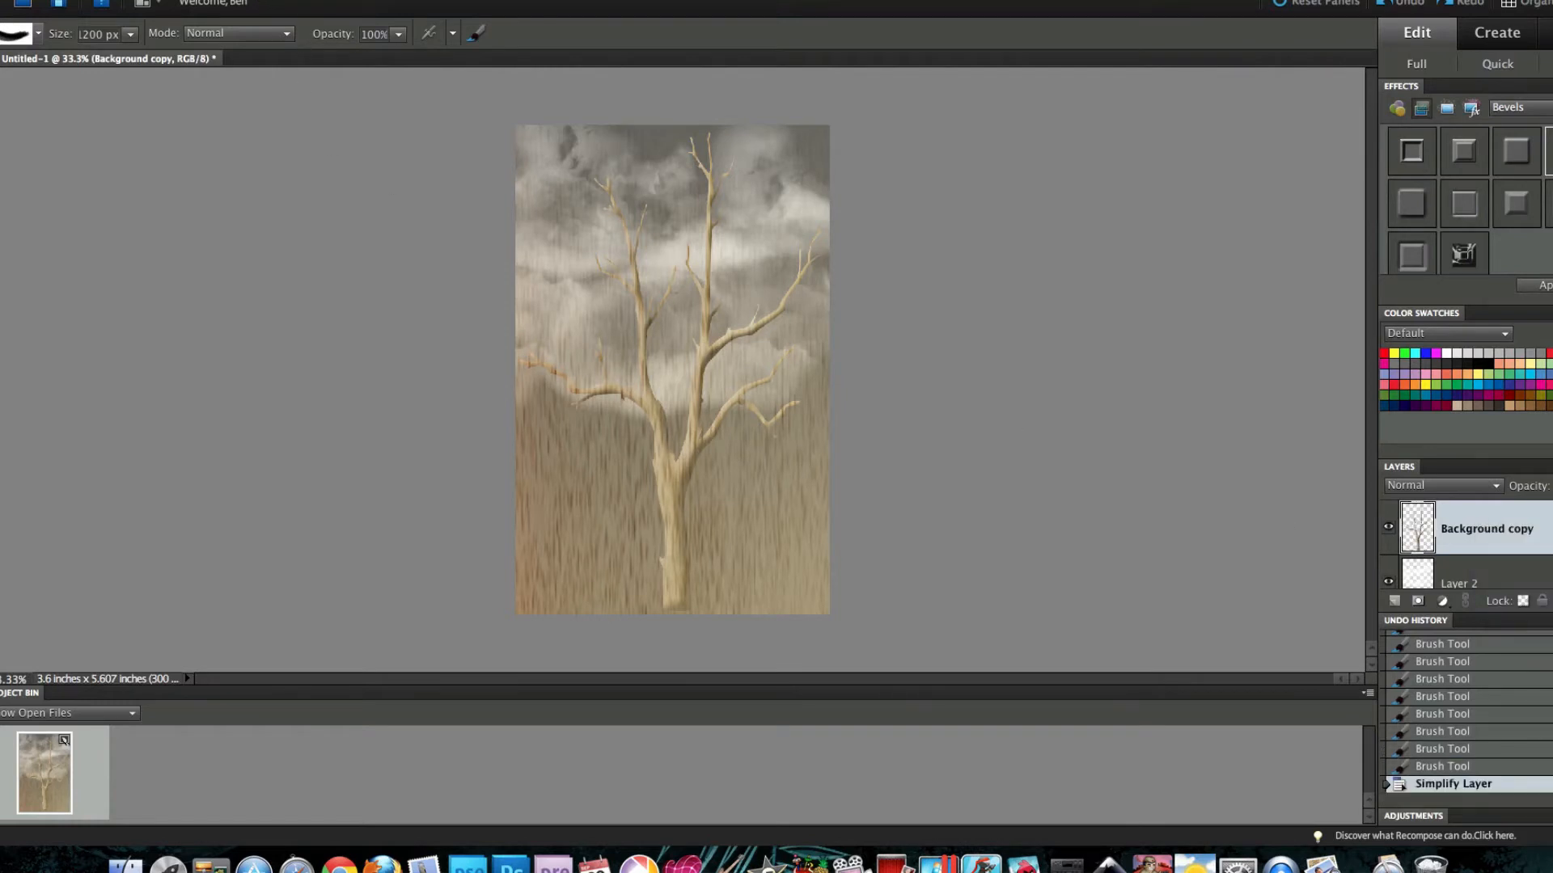
Step: Adjust the tree layer's Levels with input values 47, 0.71 and 222 to deepen its contrast
{"action": "left_click", "coordinate": [279, 2]}
{"action": "mouse_move", "coordinate": [371, 121]}
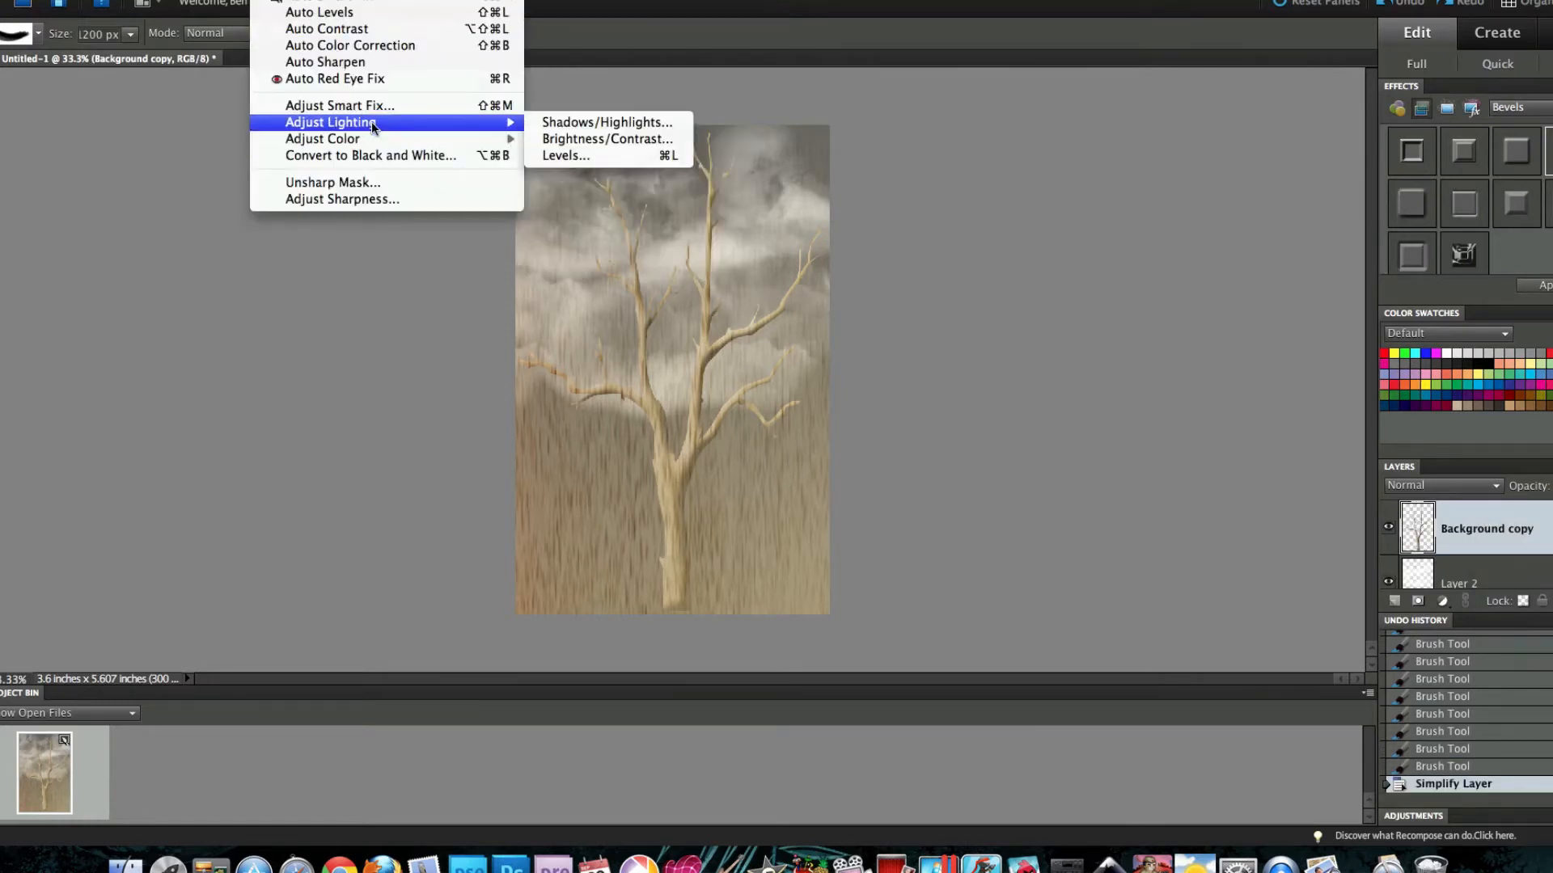
{"action": "left_click", "coordinate": [617, 164]}
{"action": "left_click_drag", "start_coordinate": [1218, 406], "coordinate": [1257, 403]}
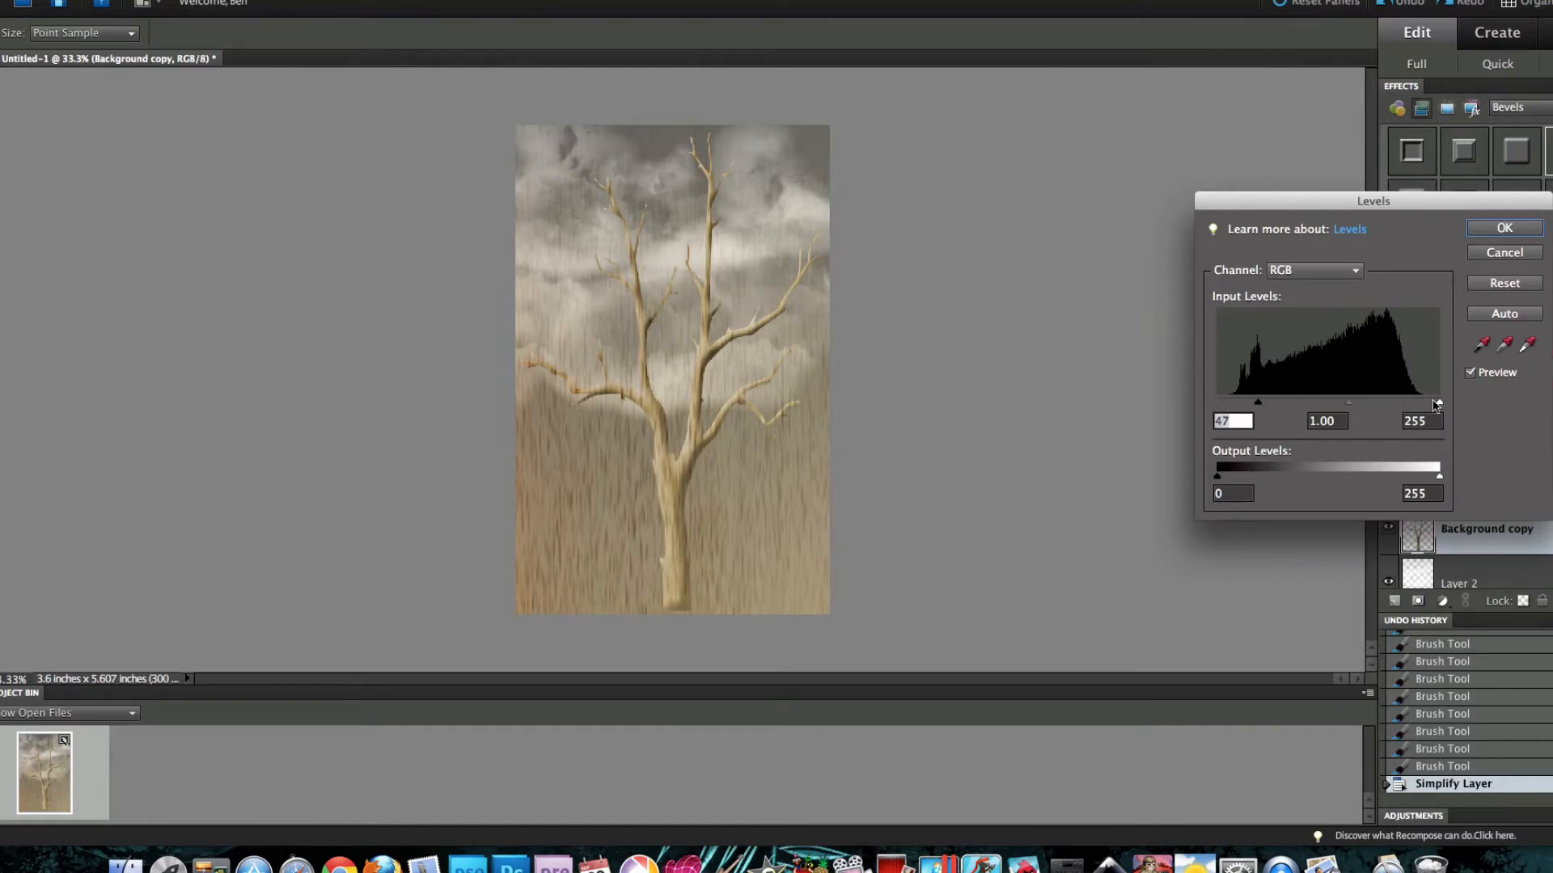
{"action": "left_click_drag", "start_coordinate": [1436, 404], "coordinate": [1349, 409]}
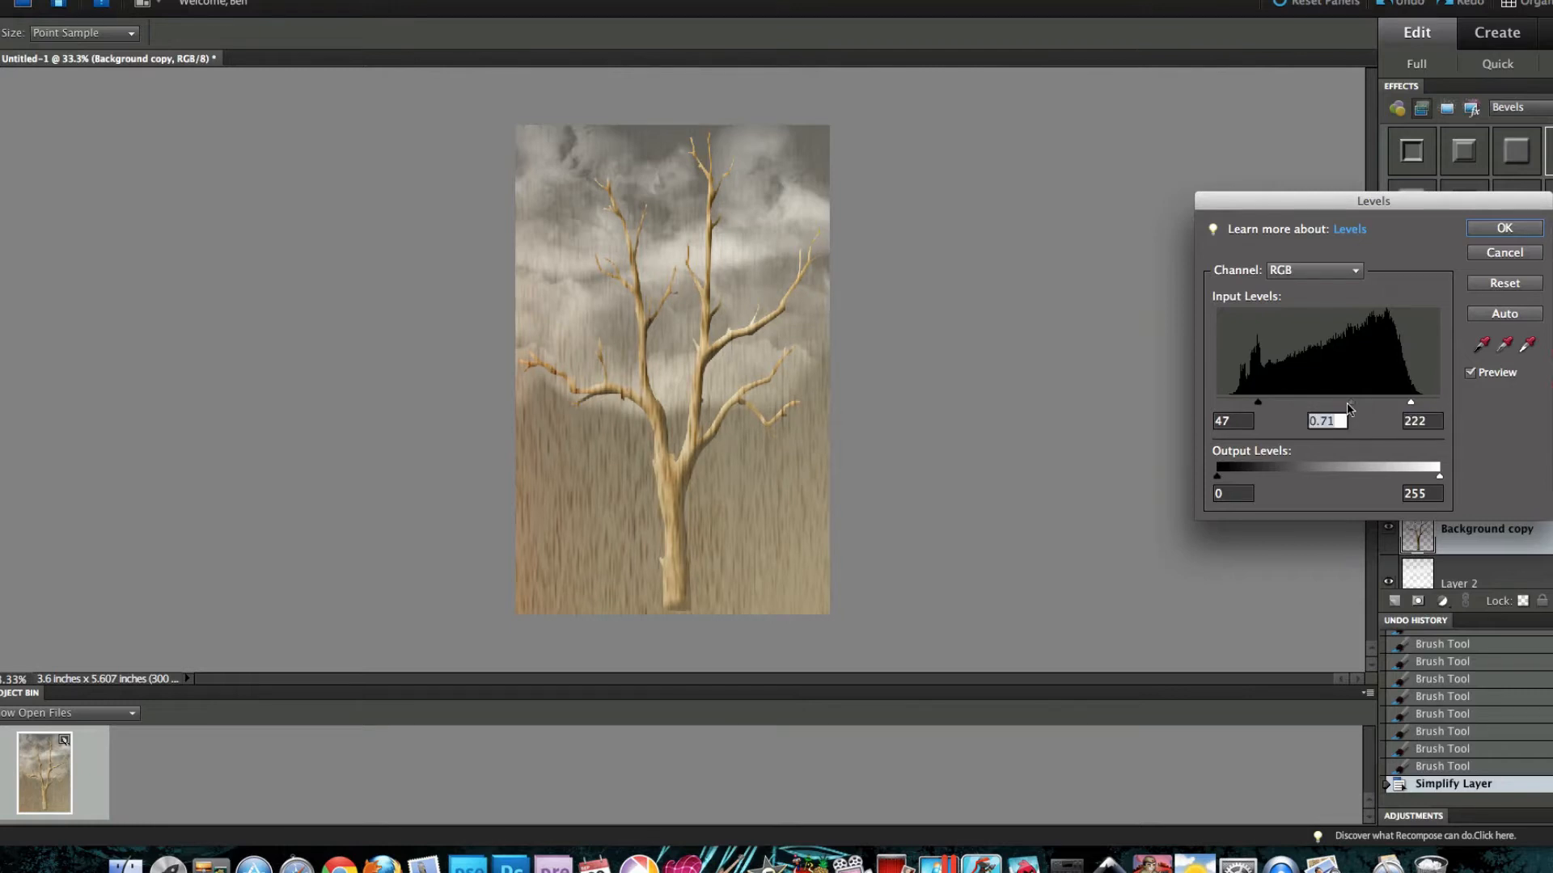
{"action": "left_click", "coordinate": [1505, 231]}
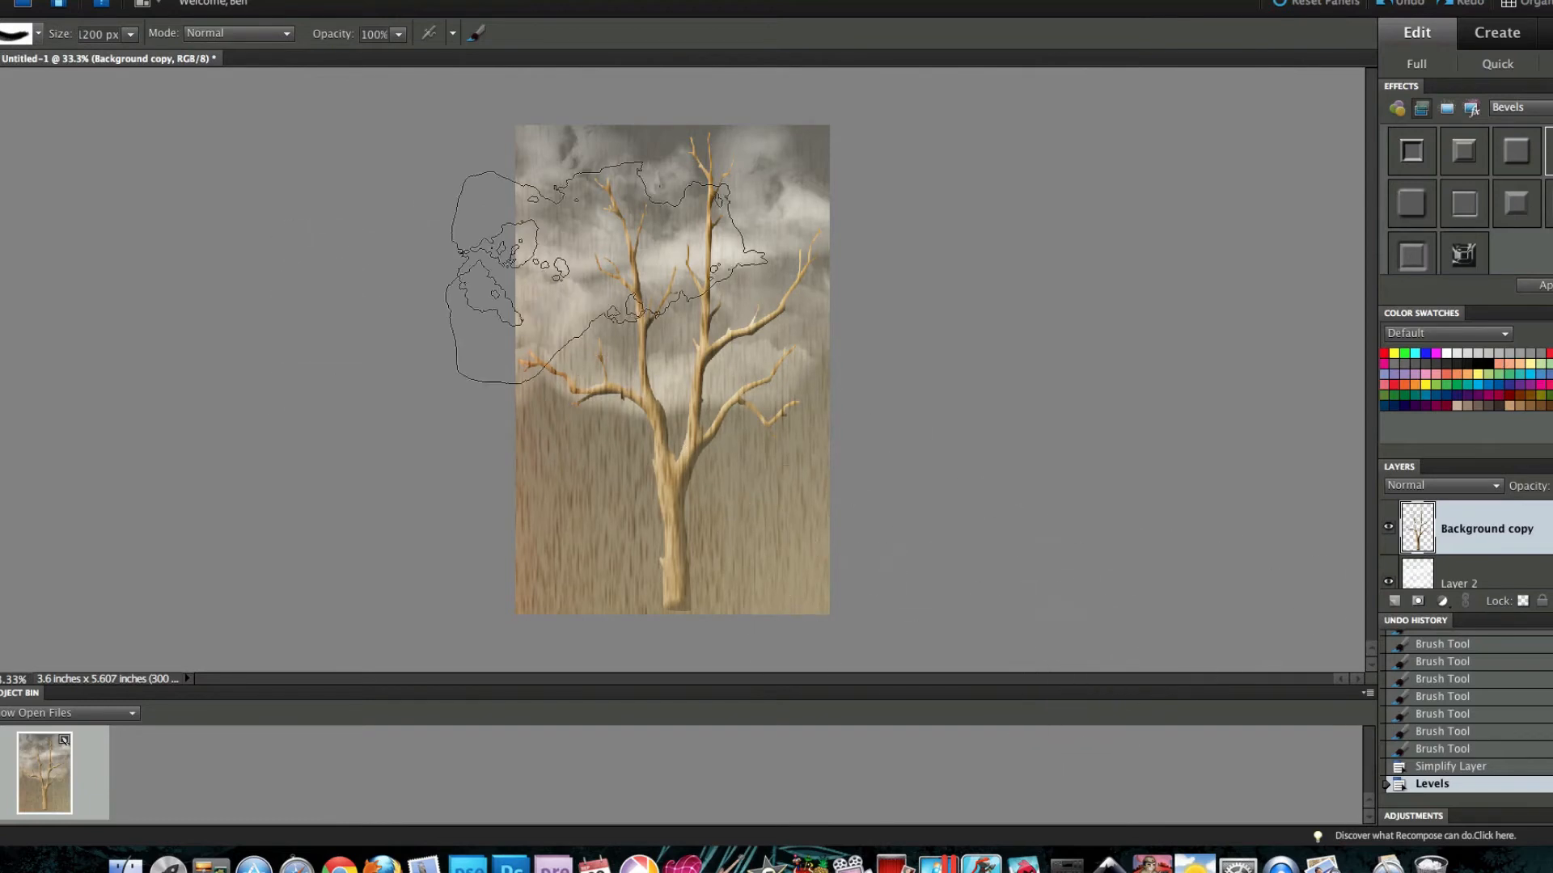
Step: Choose the 74 px maple leaf brush from the Default Brushes set
{"action": "left_click", "coordinate": [38, 34]}
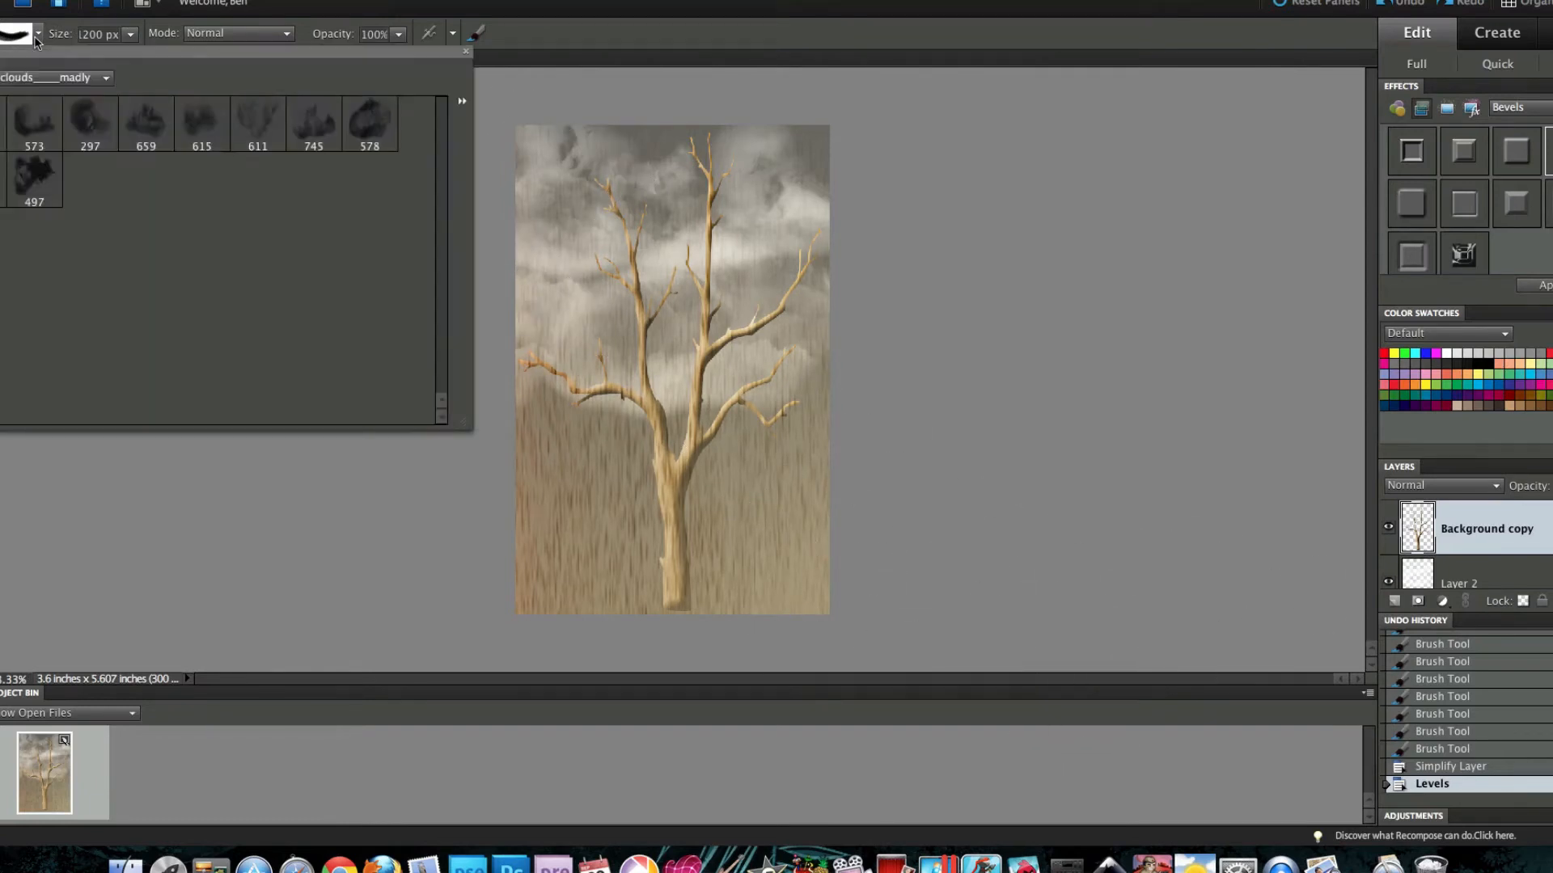
{"action": "left_click", "coordinate": [55, 83]}
{"action": "left_click", "coordinate": [53, 7]}
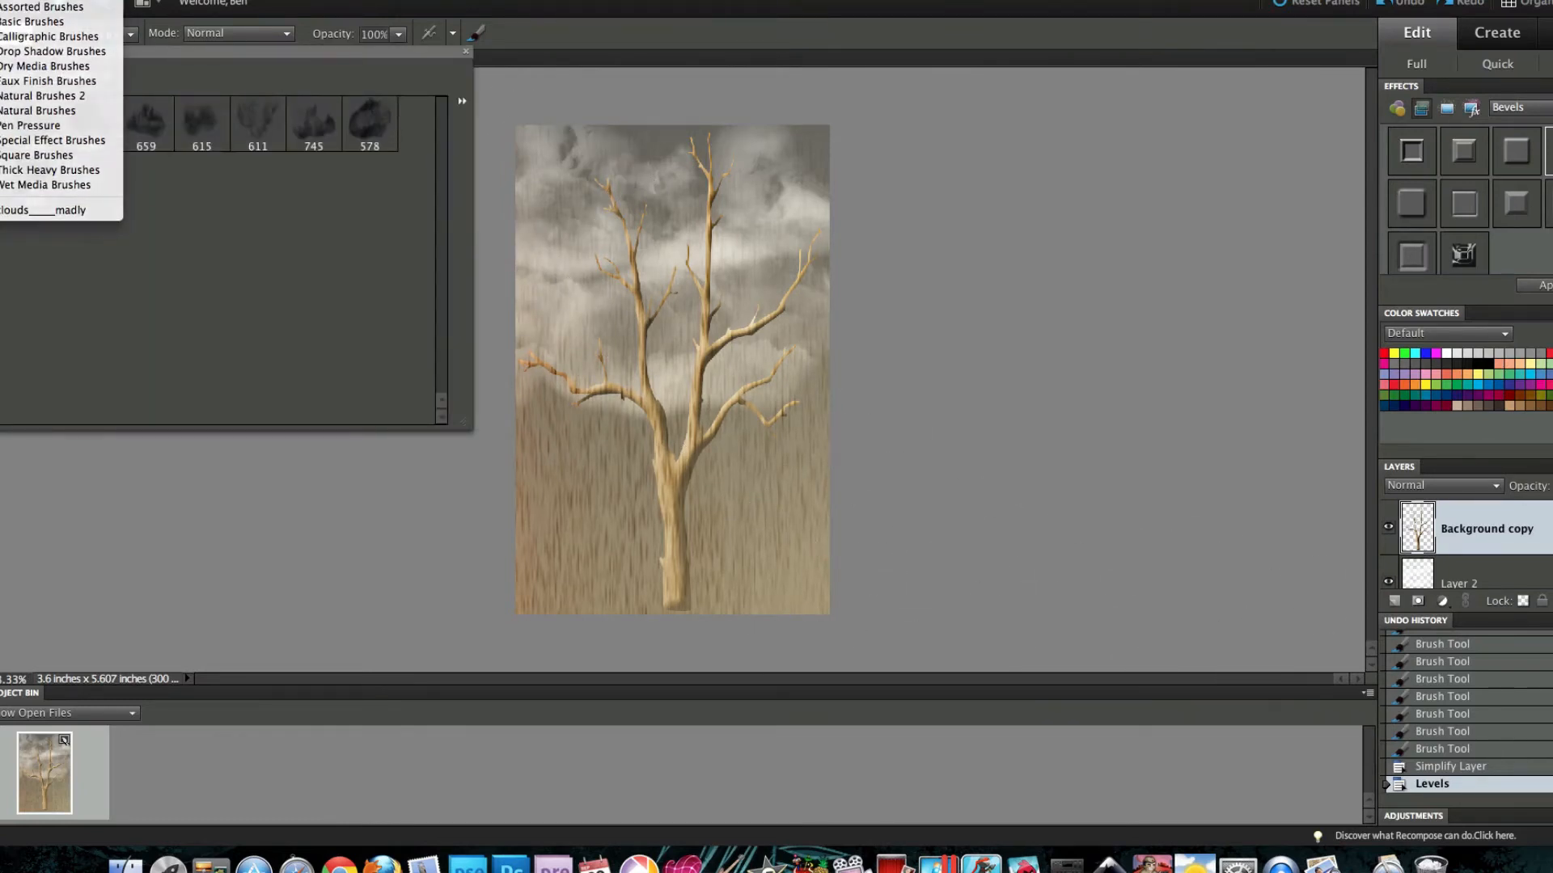
{"action": "scroll", "coordinate": [191, 289], "scroll_direction": "down", "scroll_amount": 3}
{"action": "left_click", "coordinate": [379, 311]}
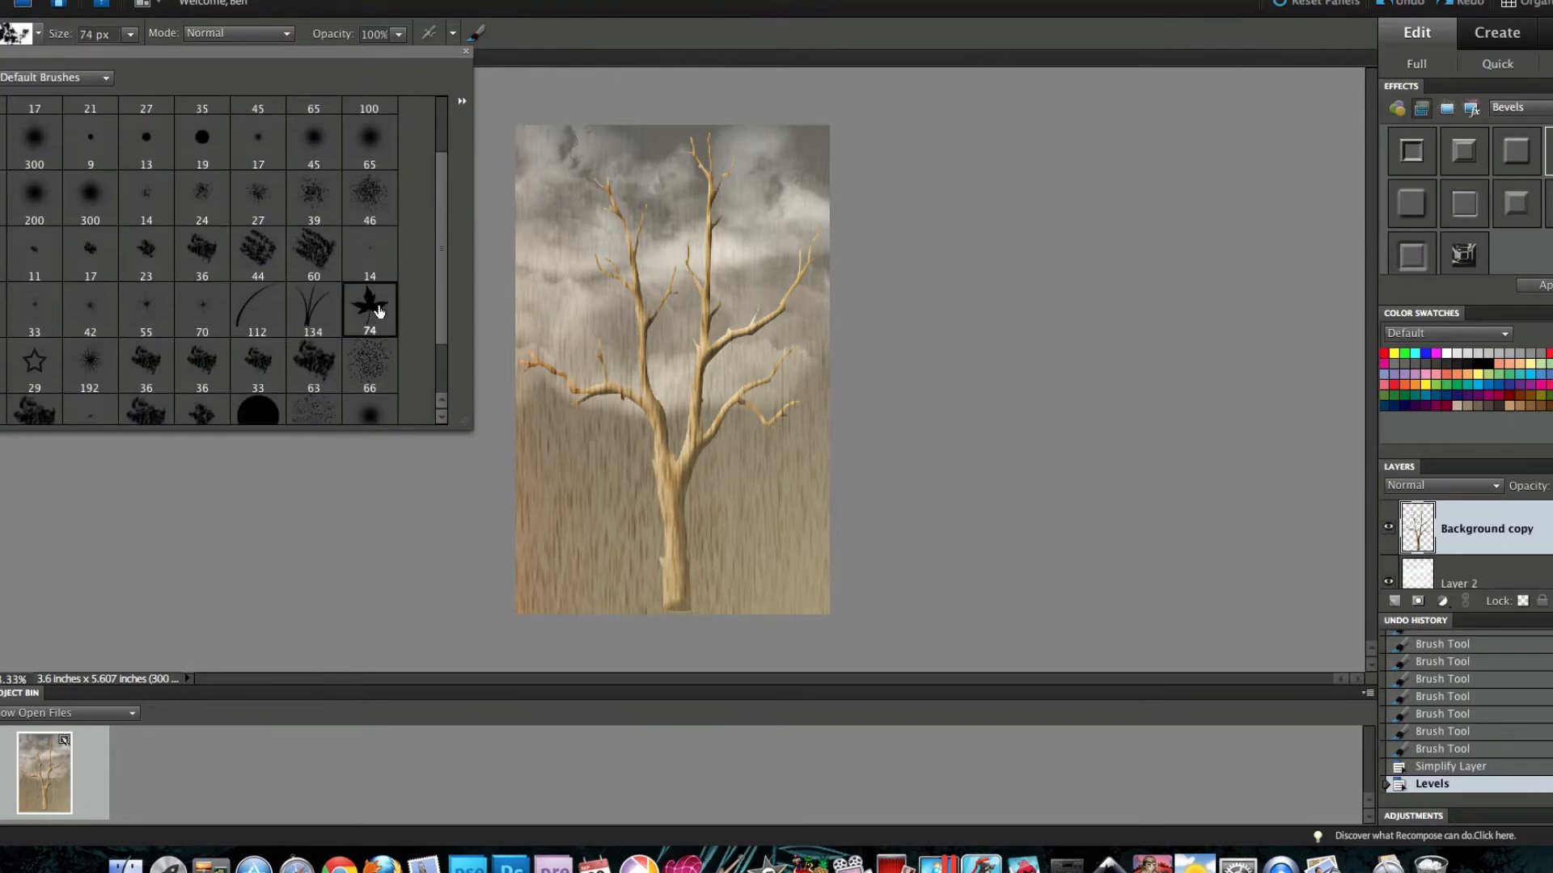
{"action": "left_click", "coordinate": [1249, 277]}
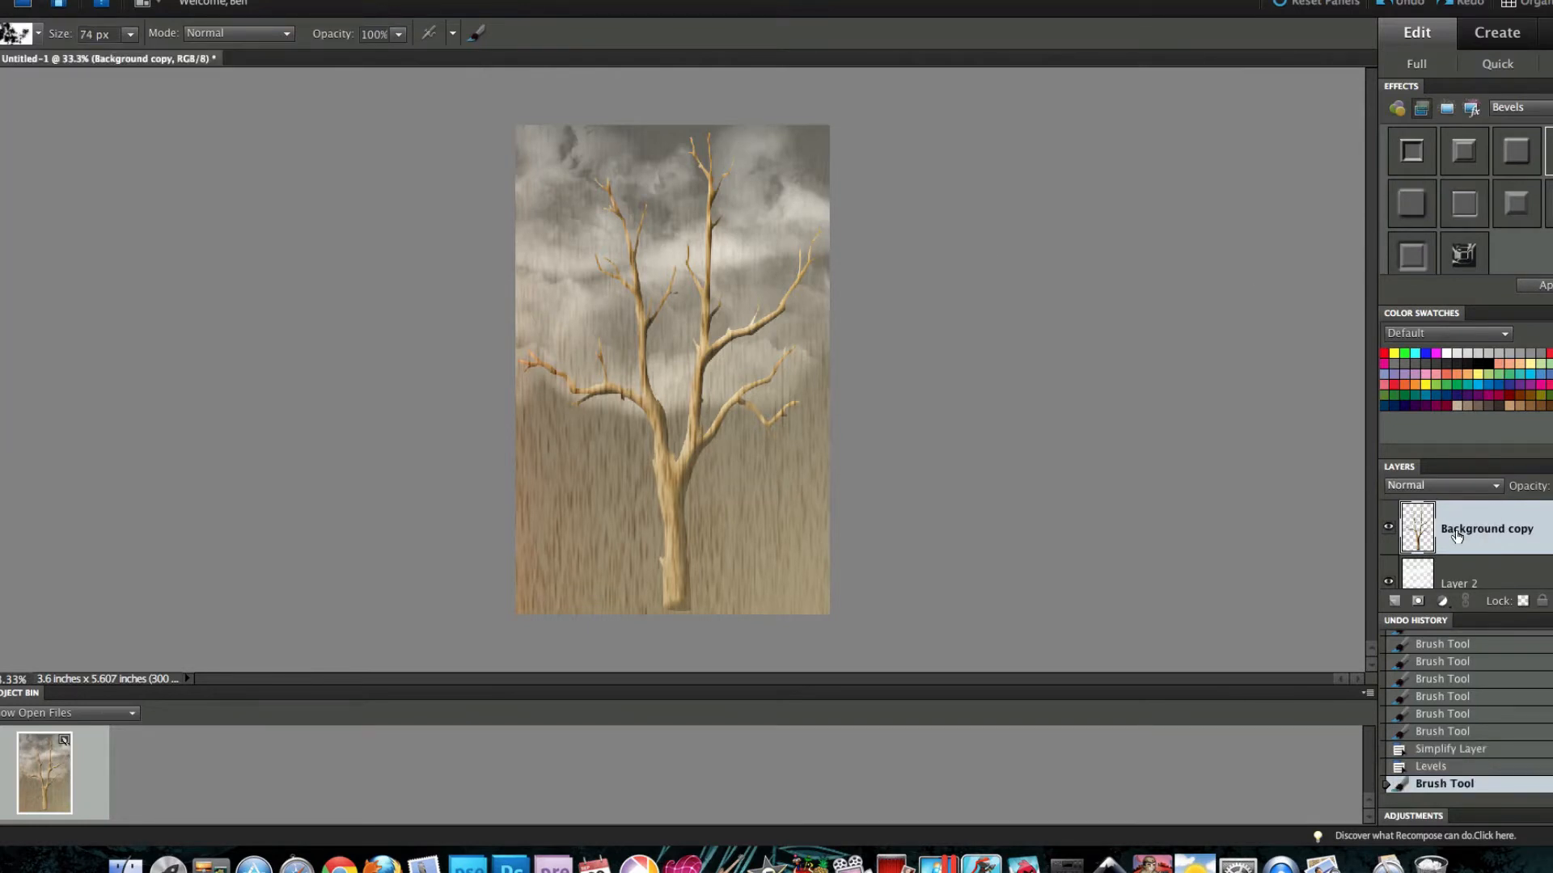
Step: Add a new layer above the Background copy tree layer and select the wood style from the Patterns effects
{"action": "scroll", "coordinate": [1448, 536], "scroll_direction": "up", "scroll_amount": 1}
{"action": "left_click", "coordinate": [1394, 601]}
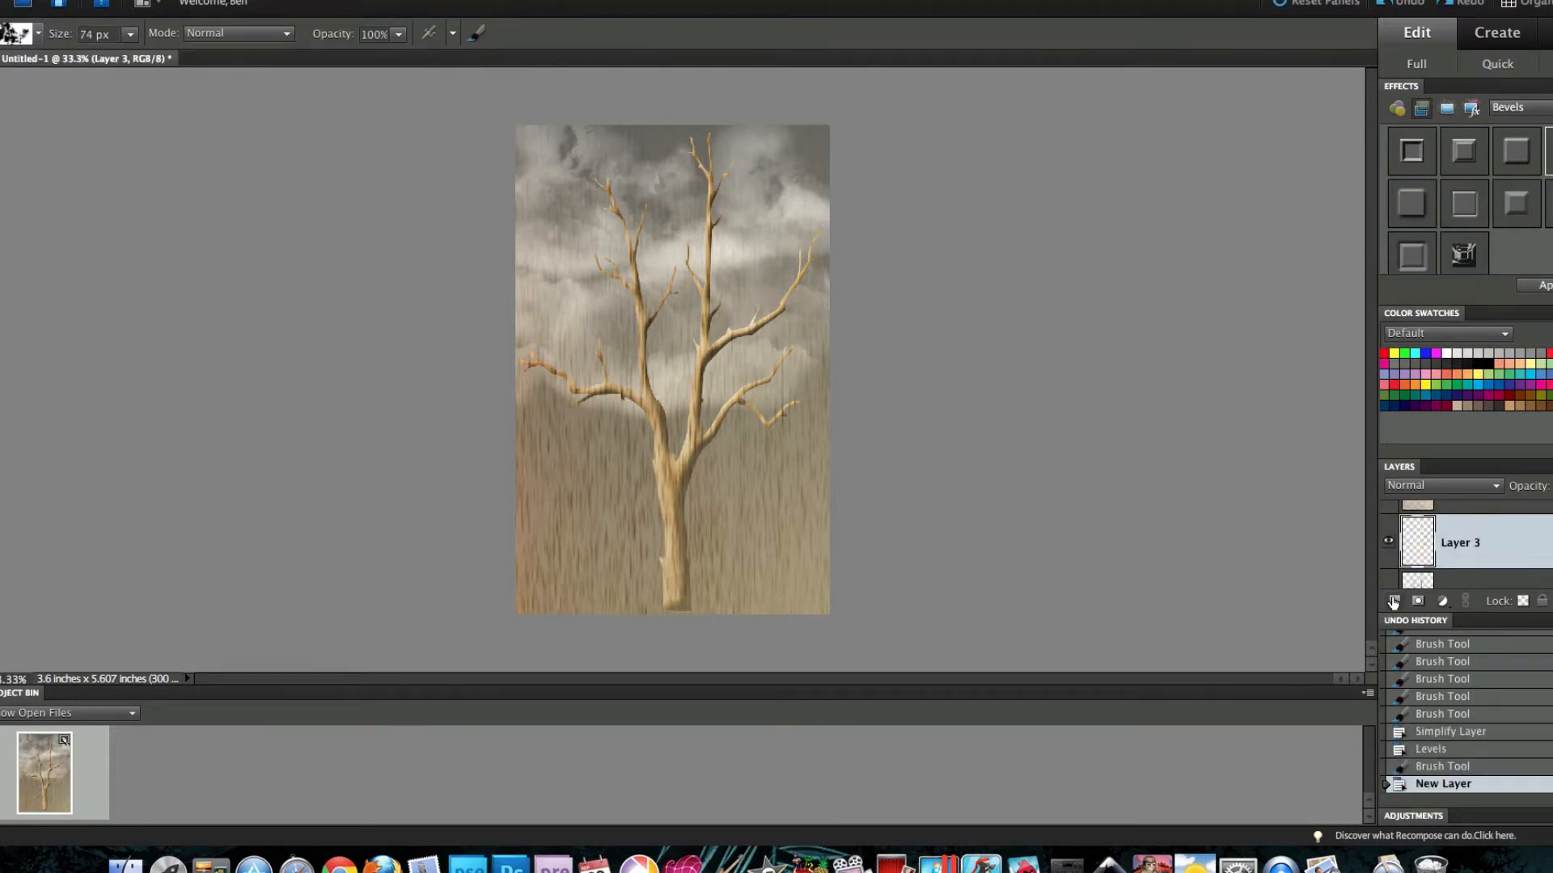
{"action": "left_click", "coordinate": [1537, 107]}
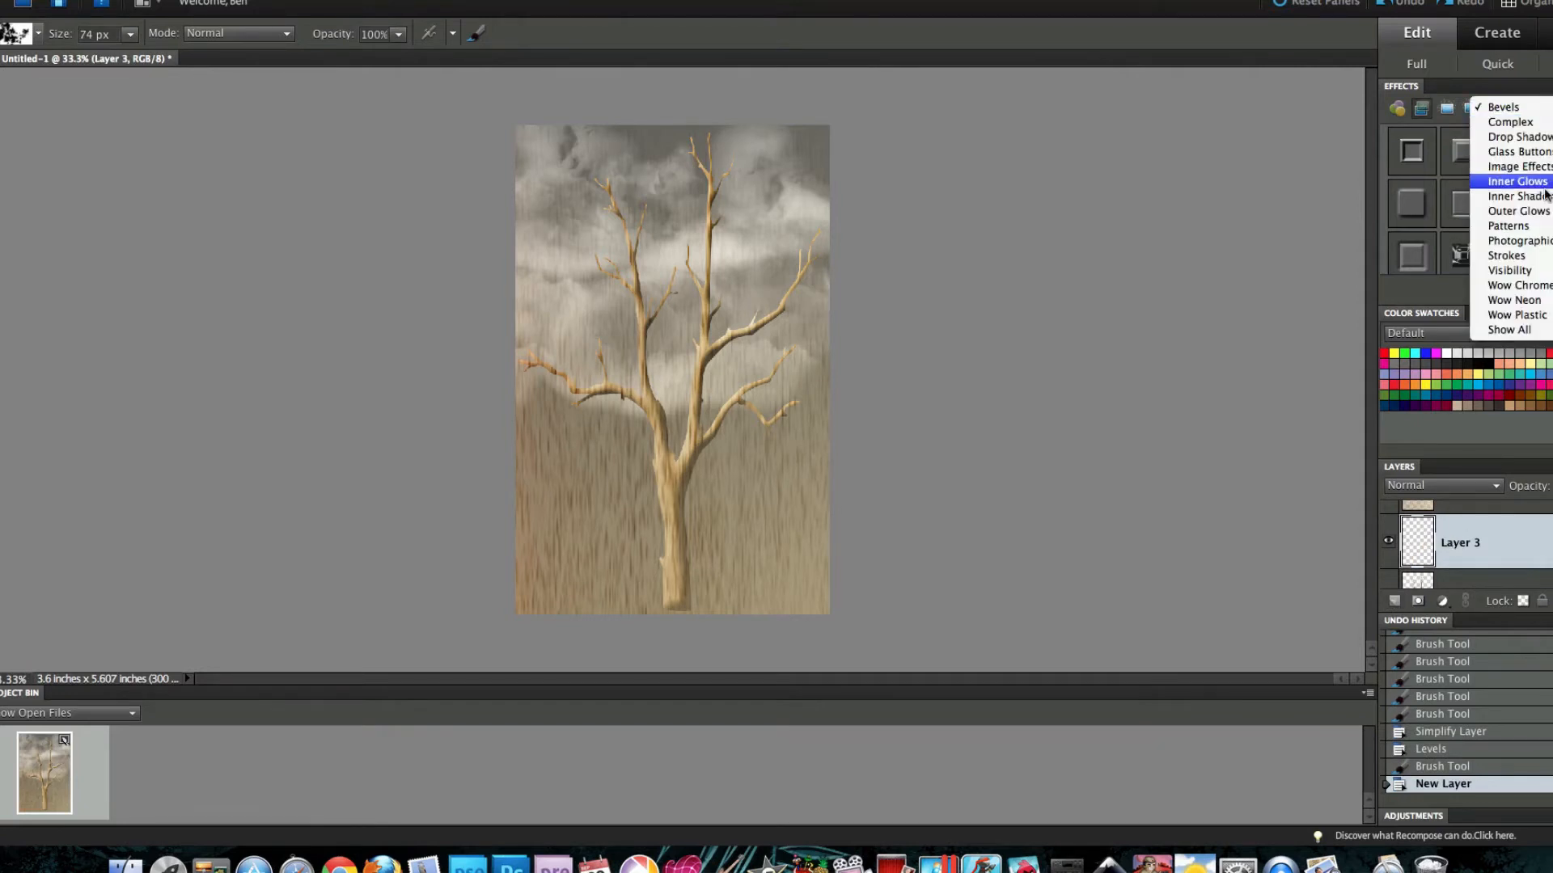
{"action": "left_click", "coordinate": [1512, 232]}
{"action": "scroll", "coordinate": [1473, 266], "scroll_direction": "down", "scroll_amount": 2}
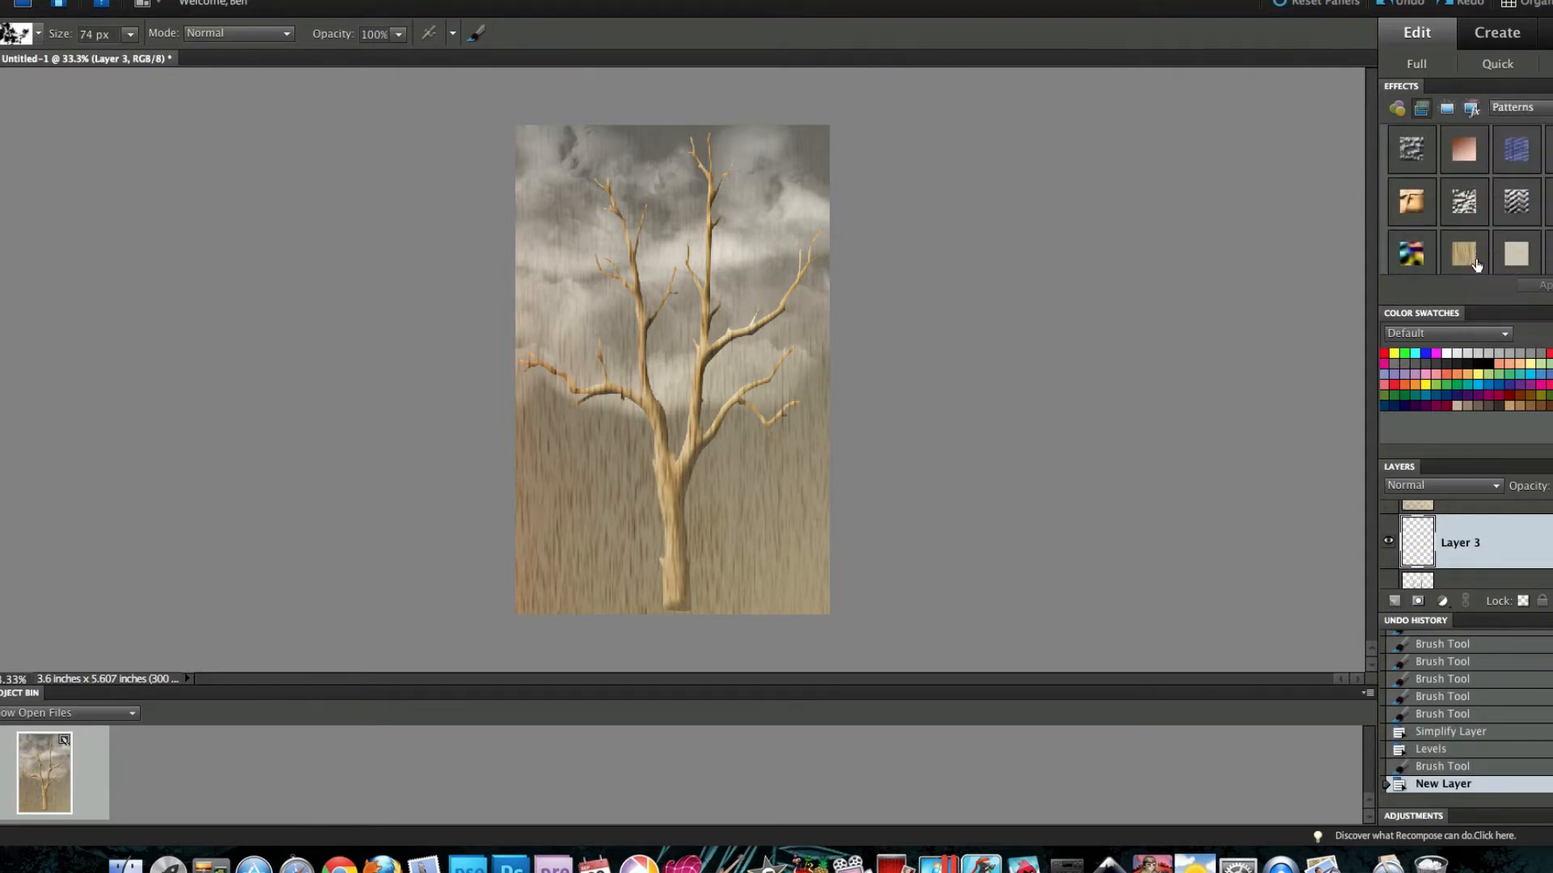
{"action": "left_click", "coordinate": [1473, 253]}
Step: Try painting white leaves along the lower-left branch on Layer 3, and undo them
{"action": "mouse_move", "coordinate": [530, 364]}
{"action": "left_mouse_down"}
{"action": "mouse_move", "coordinate": [586, 408]}
{"action": "mouse_move", "coordinate": [584, 428]}
{"action": "left_mouse_up"}
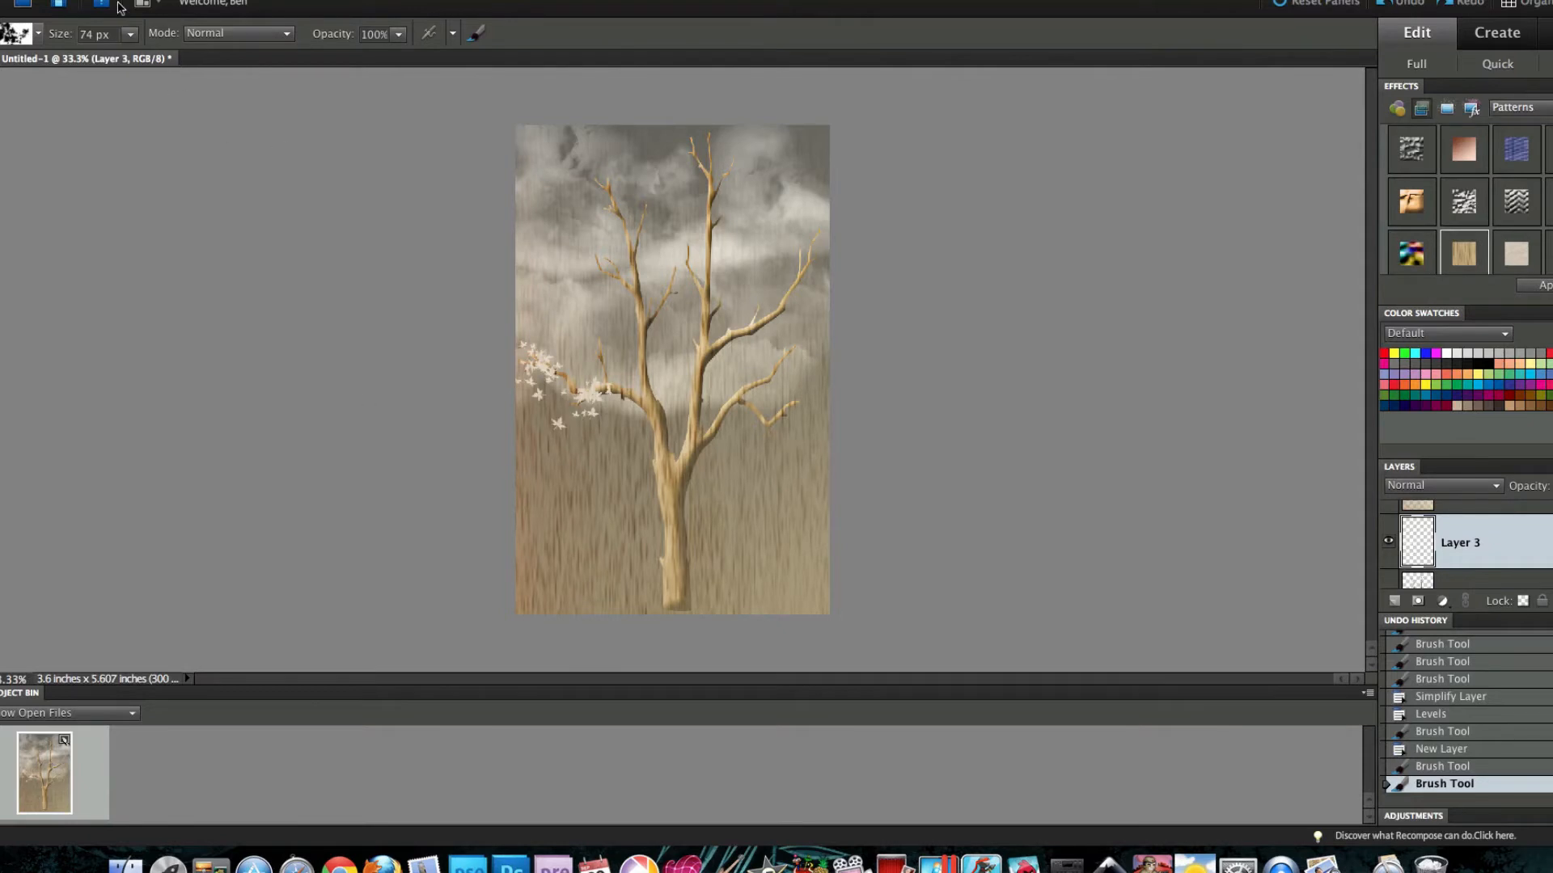
{"action": "left_click", "coordinate": [1458, 750]}
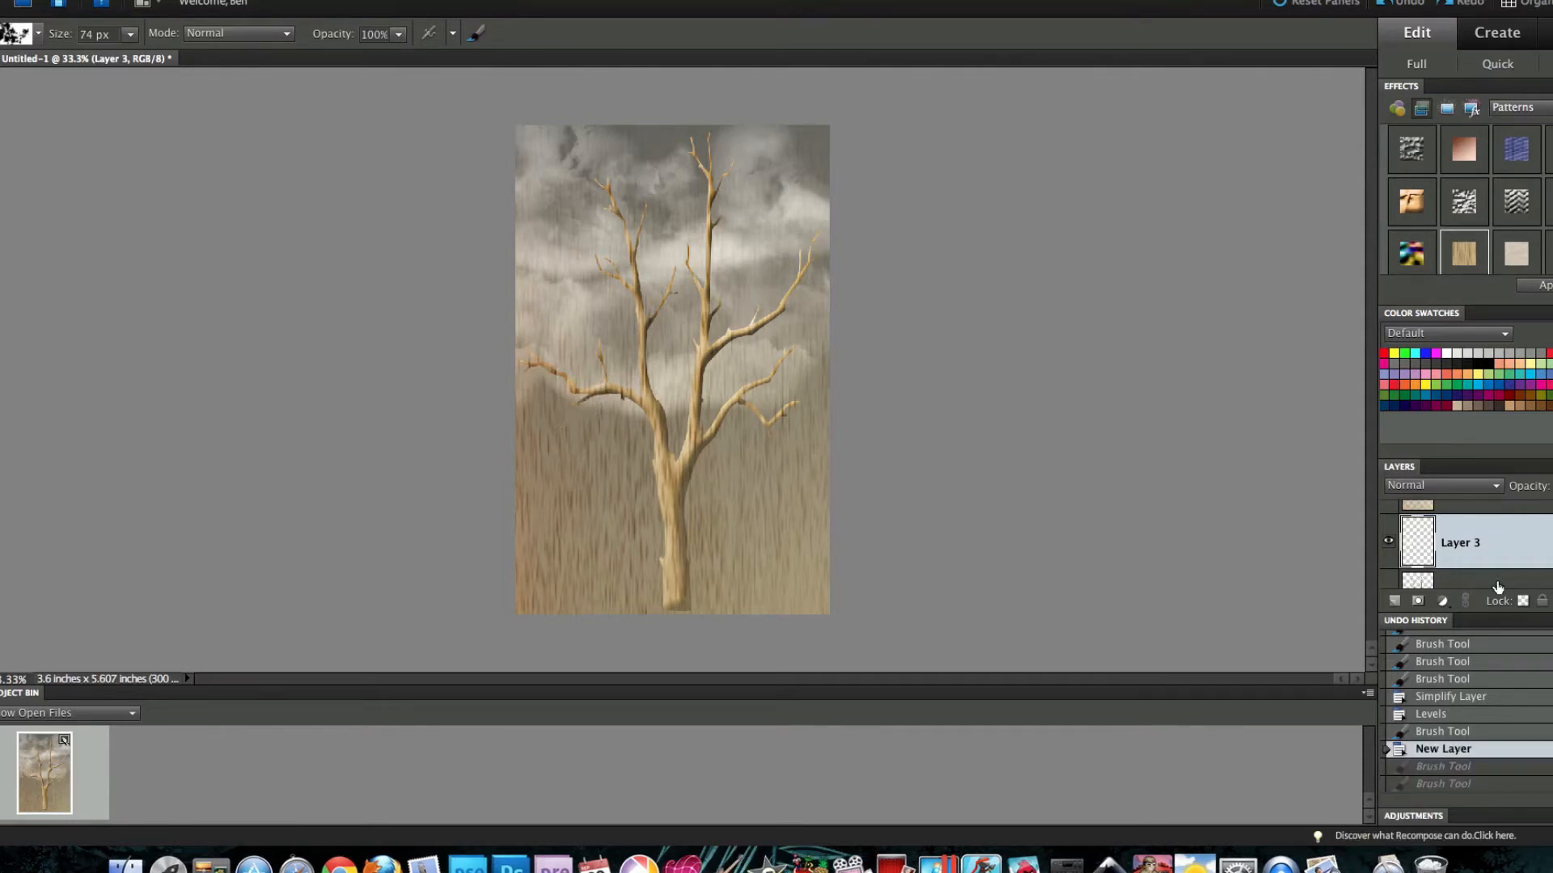
Step: Apply the wood pattern style to Layer 3 and paint leaves along the lower-left branch with the 74 px leaf brush
{"action": "double_click", "coordinate": [1469, 251]}
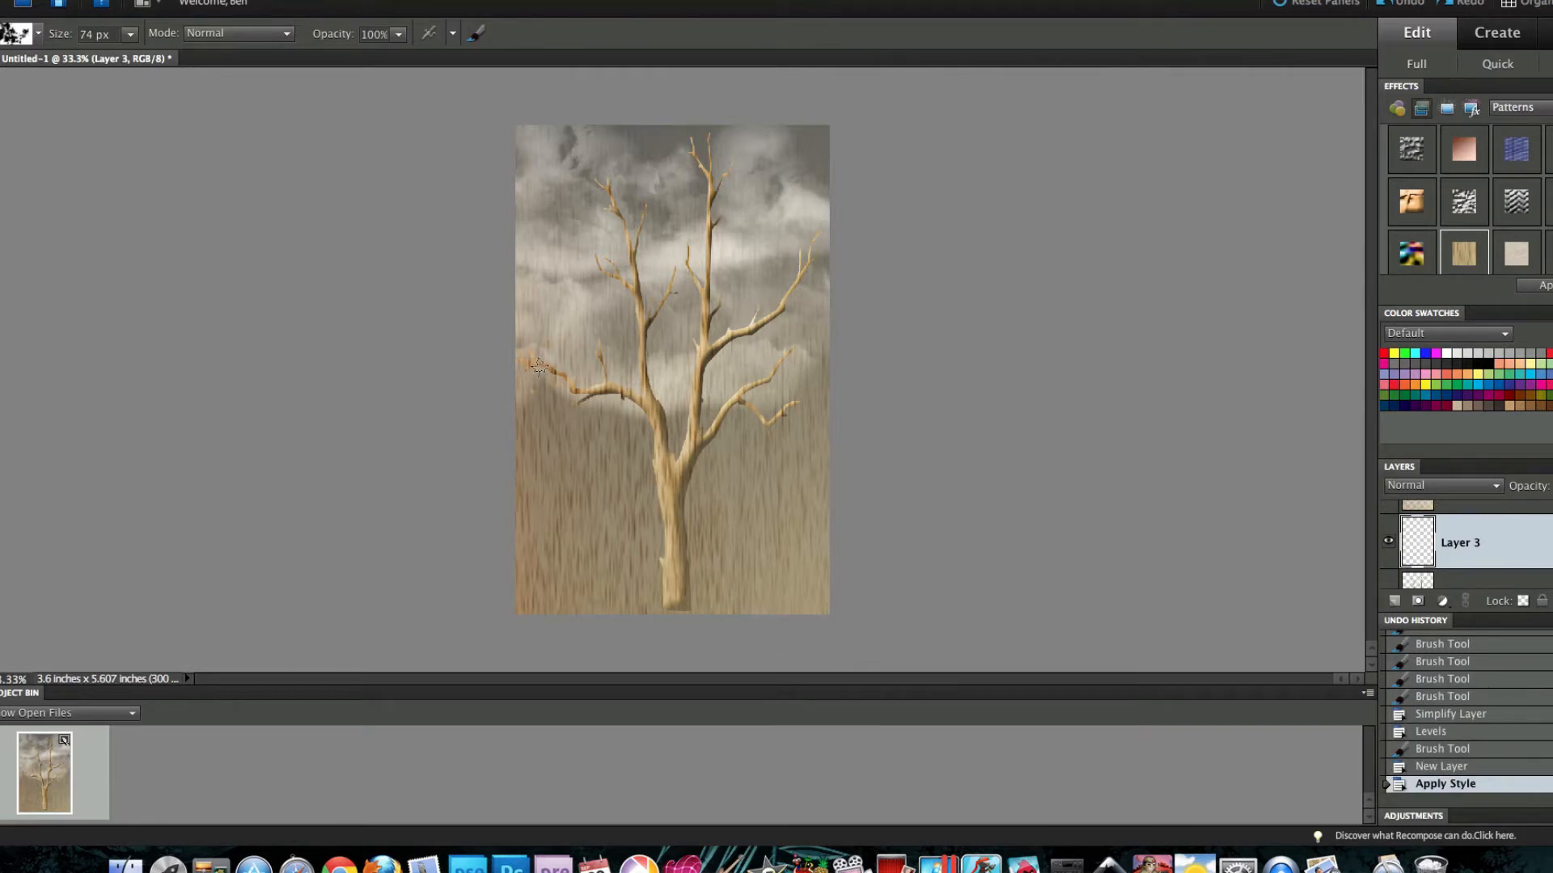
{"action": "mouse_move", "coordinate": [548, 369]}
{"action": "left_mouse_down"}
{"action": "mouse_move", "coordinate": [625, 405]}
{"action": "mouse_move", "coordinate": [581, 399]}
{"action": "mouse_move", "coordinate": [600, 346]}
{"action": "left_mouse_up"}
{"action": "left_click", "coordinate": [599, 361]}
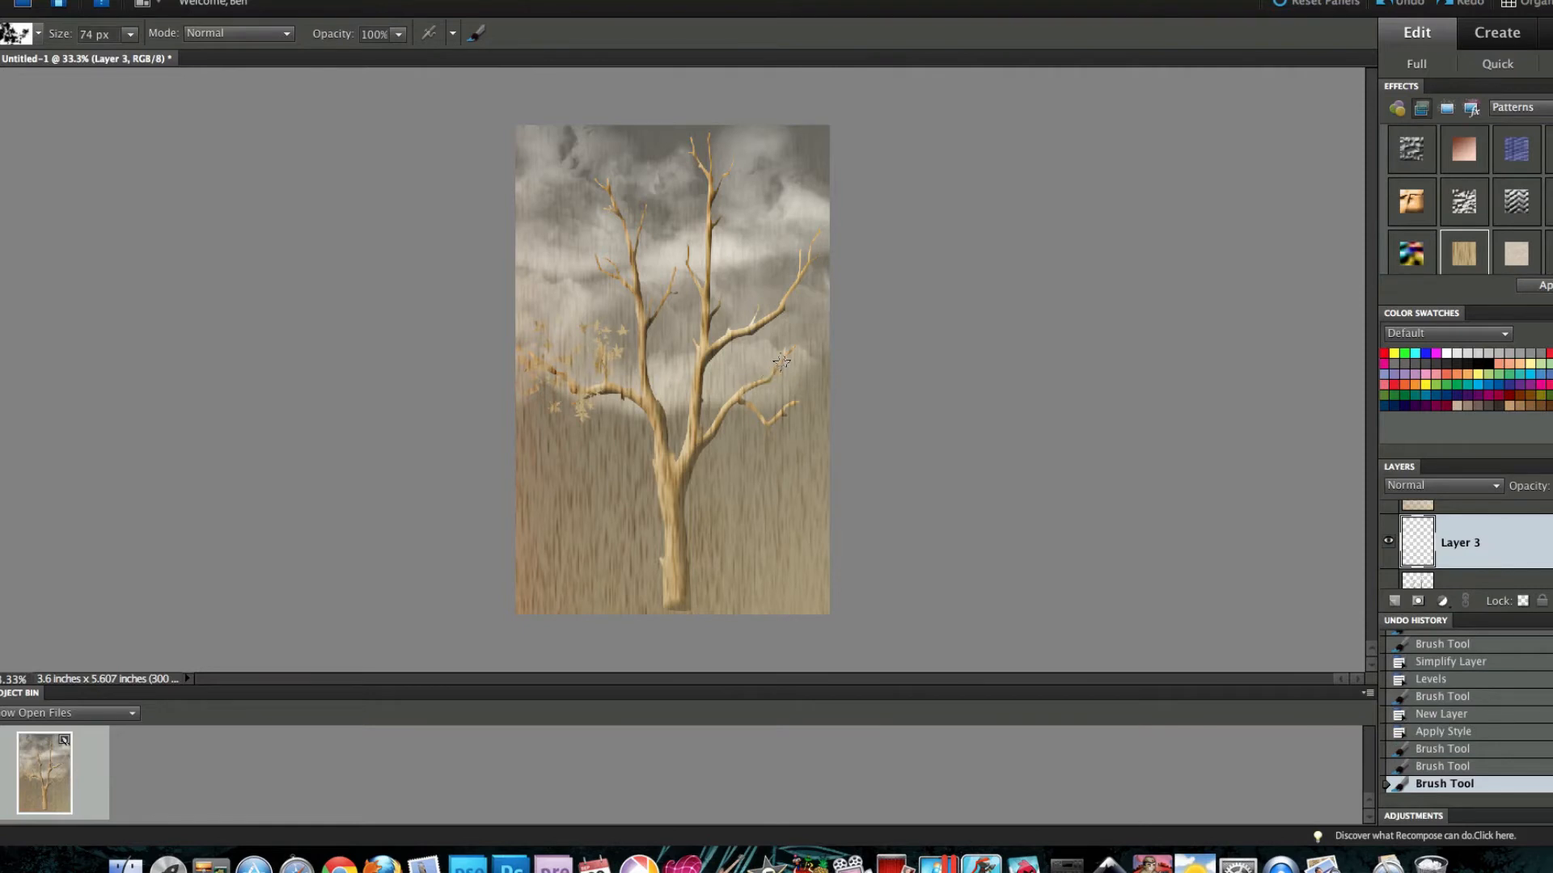
Step: Paint wood-textured leaves over the right-hand branches, the tall central branch and the upper-left branches on Layer 3
{"action": "left_click_drag", "start_coordinate": [781, 361], "coordinate": [813, 428]}
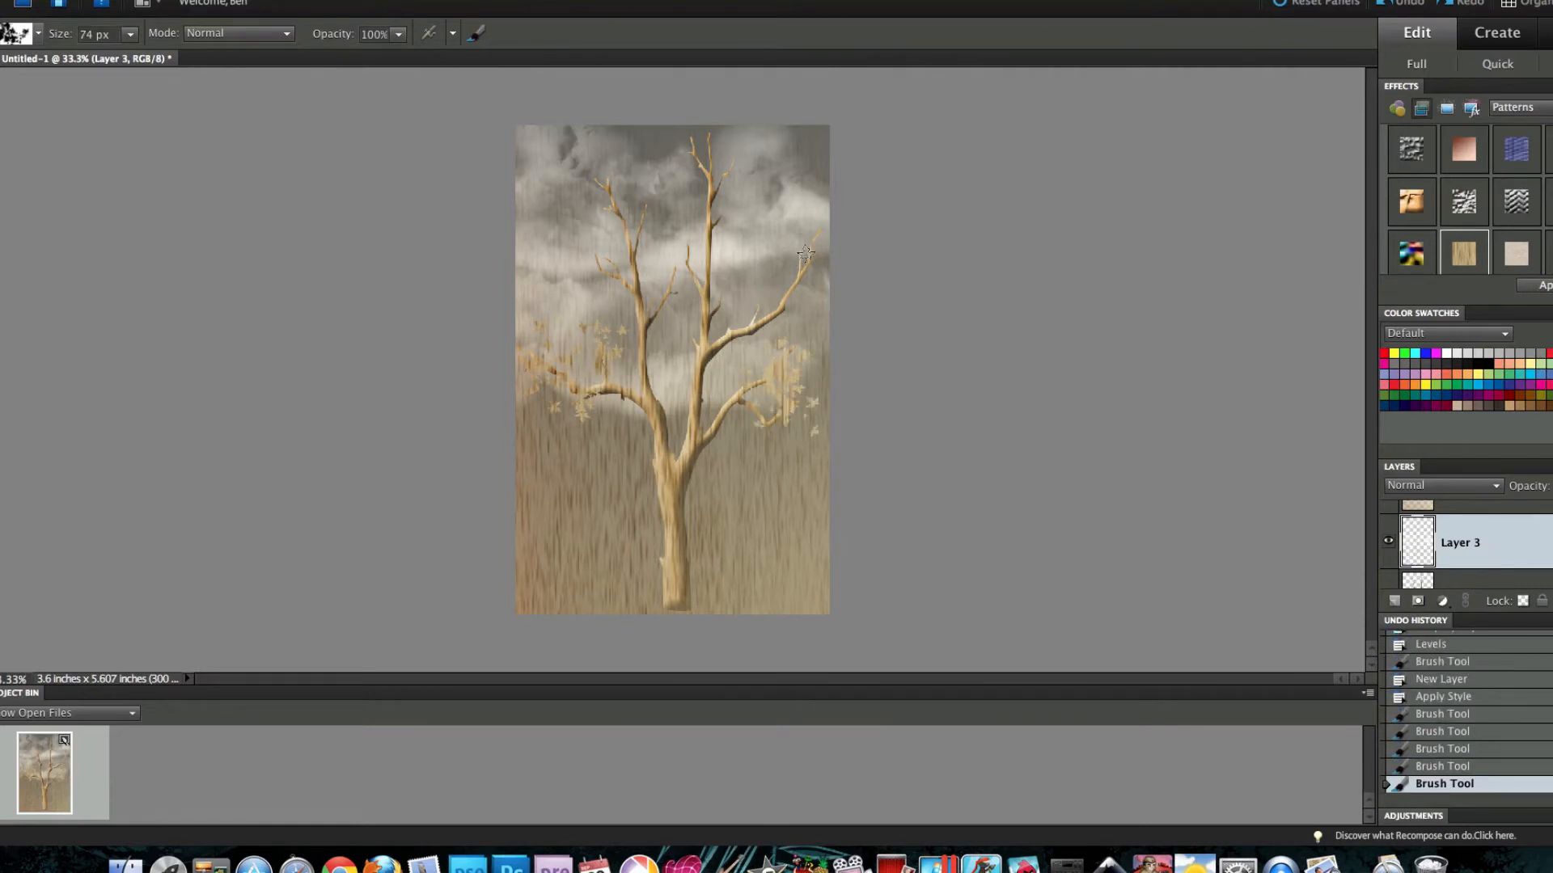
{"action": "left_click", "coordinate": [792, 282]}
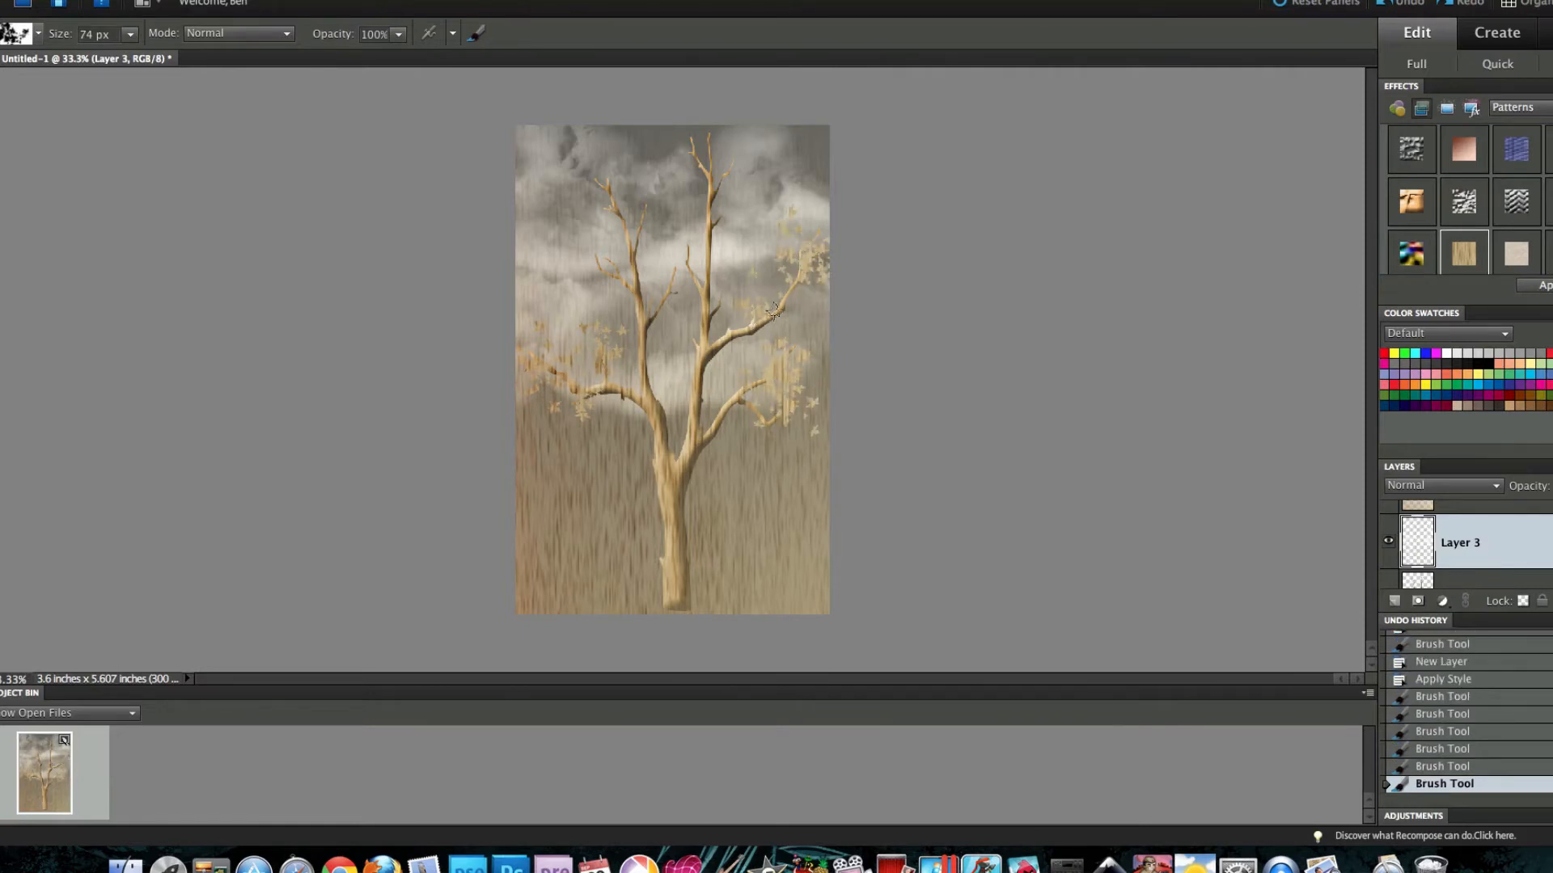
{"action": "left_click", "coordinate": [772, 307]}
{"action": "left_click_drag", "start_coordinate": [707, 159], "coordinate": [702, 270]}
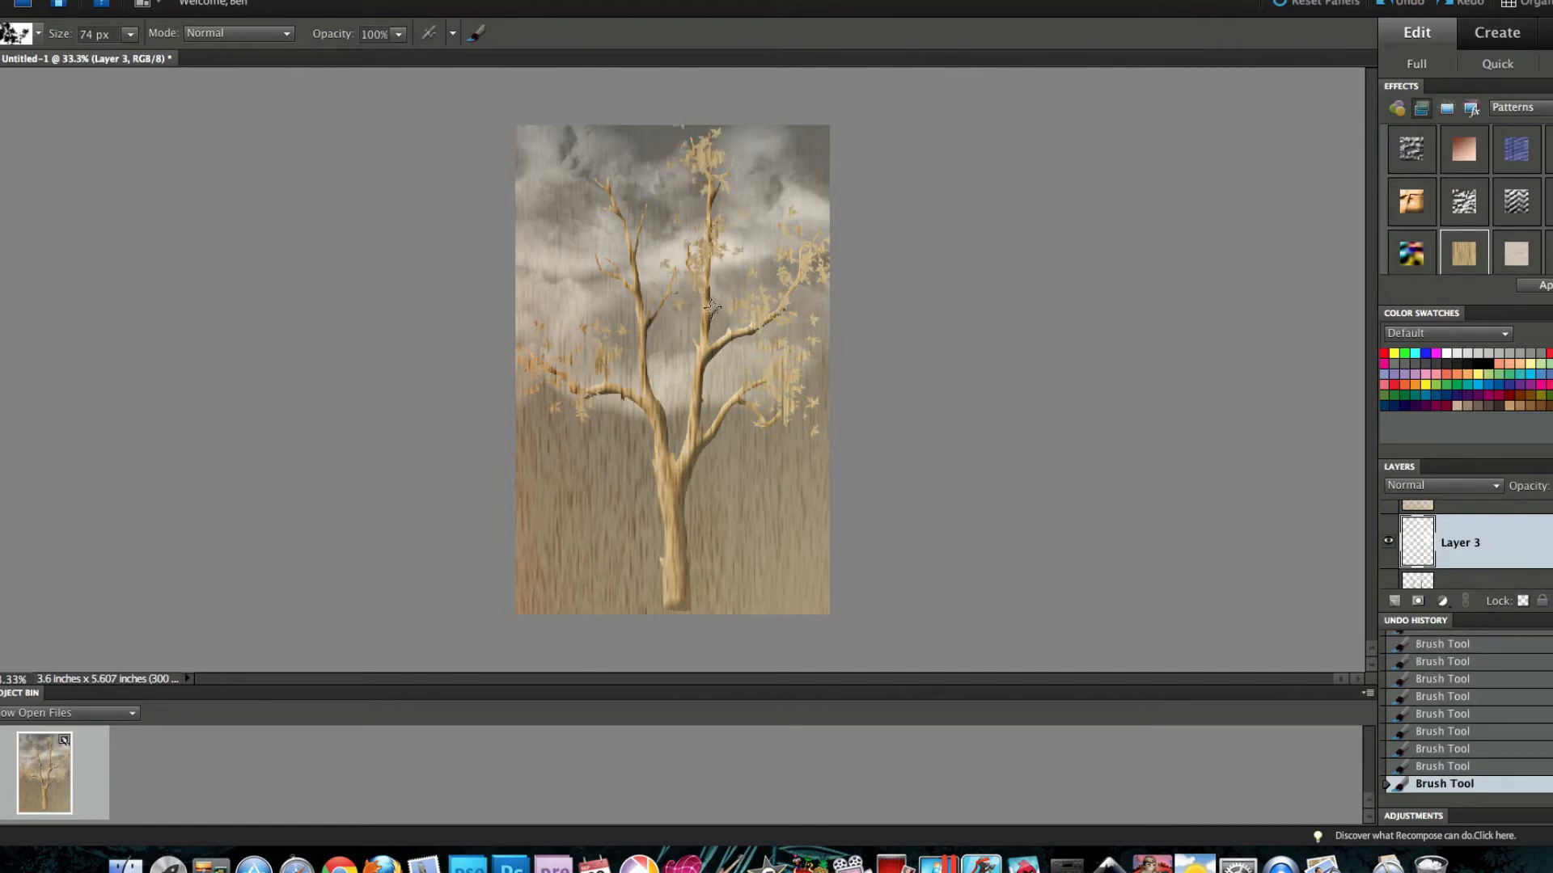
{"action": "left_click", "coordinate": [609, 199]}
{"action": "mouse_move", "coordinate": [609, 199]}
{"action": "left_mouse_down"}
{"action": "mouse_move", "coordinate": [624, 269]}
{"action": "mouse_move", "coordinate": [607, 275]}
{"action": "mouse_move", "coordinate": [599, 247]}
{"action": "left_mouse_up"}
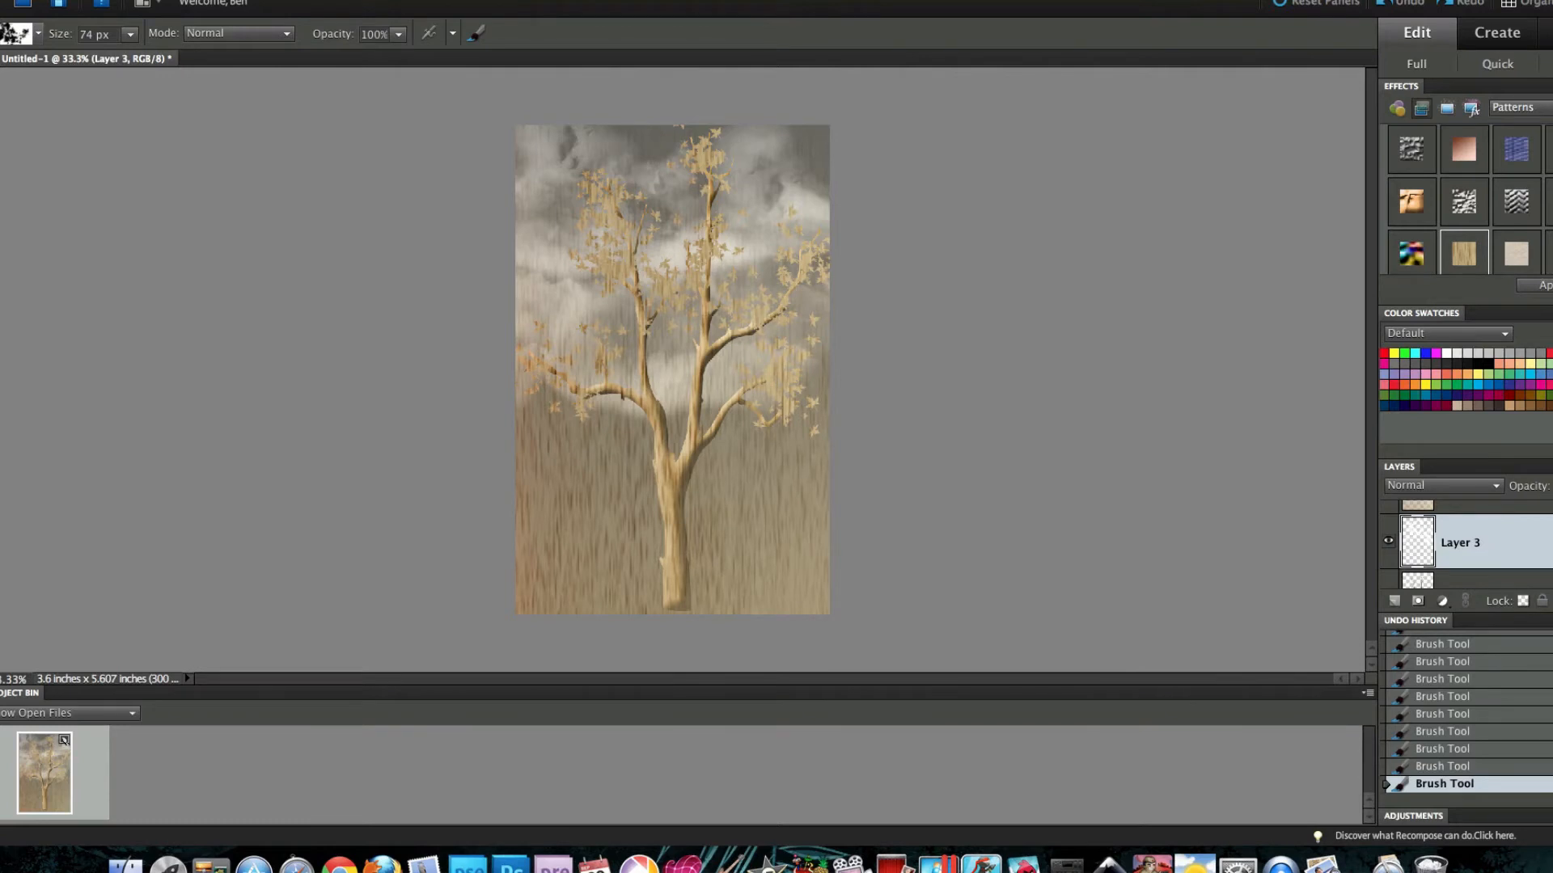
Step: Simplify Layer 3 and colorize its leaves green with hue 59, saturation 46 and lightness -52
{"action": "right_click", "coordinate": [1483, 537]}
{"action": "left_click", "coordinate": [1488, 627]}
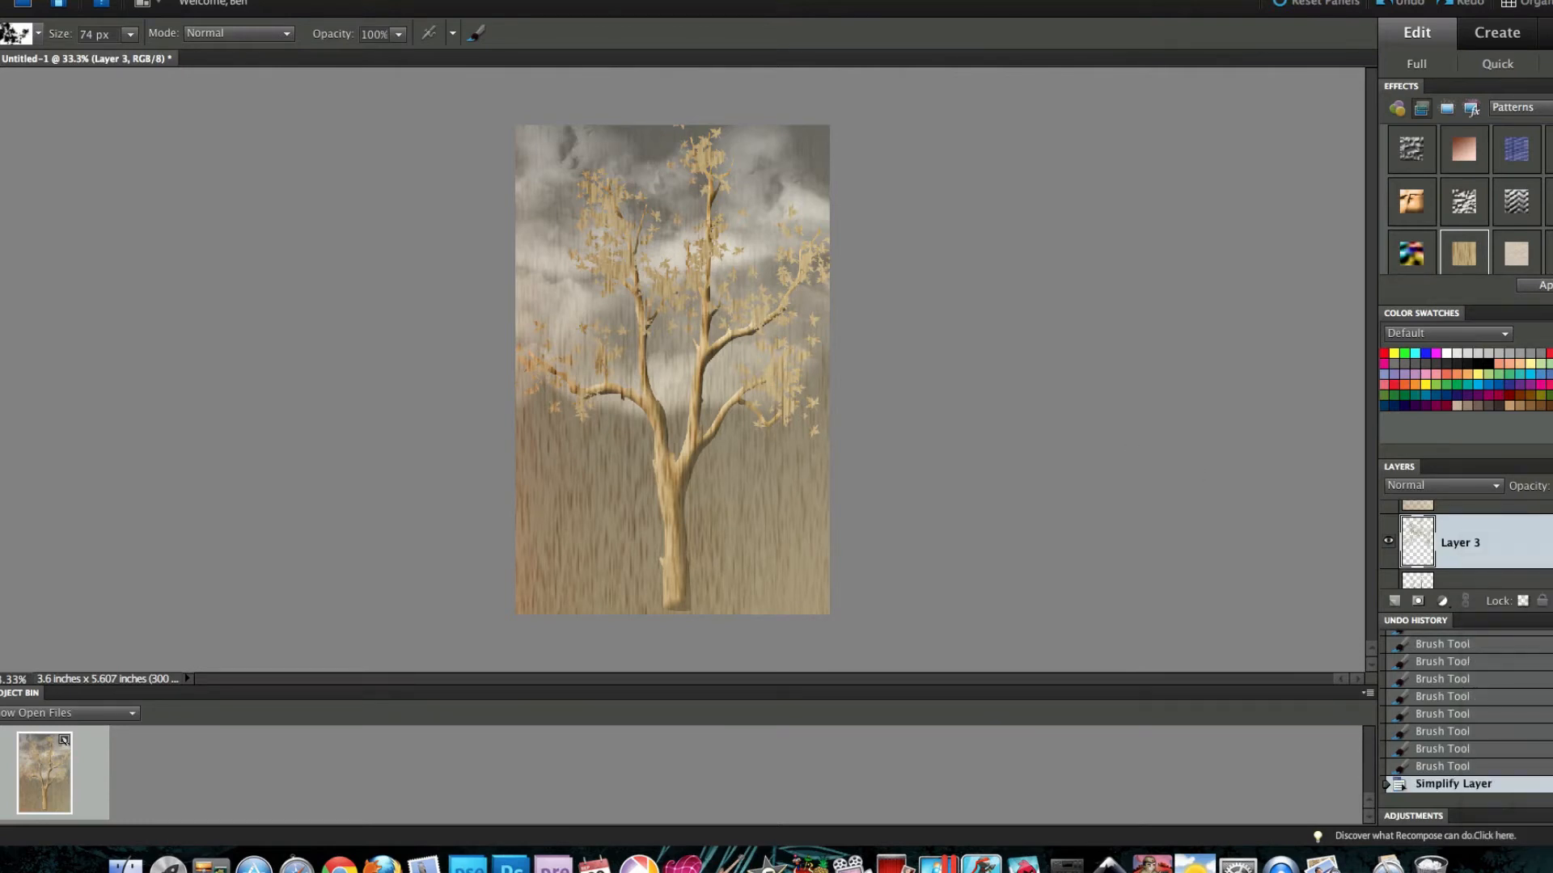
{"action": "left_click", "coordinate": [279, 1]}
{"action": "mouse_move", "coordinate": [328, 141]}
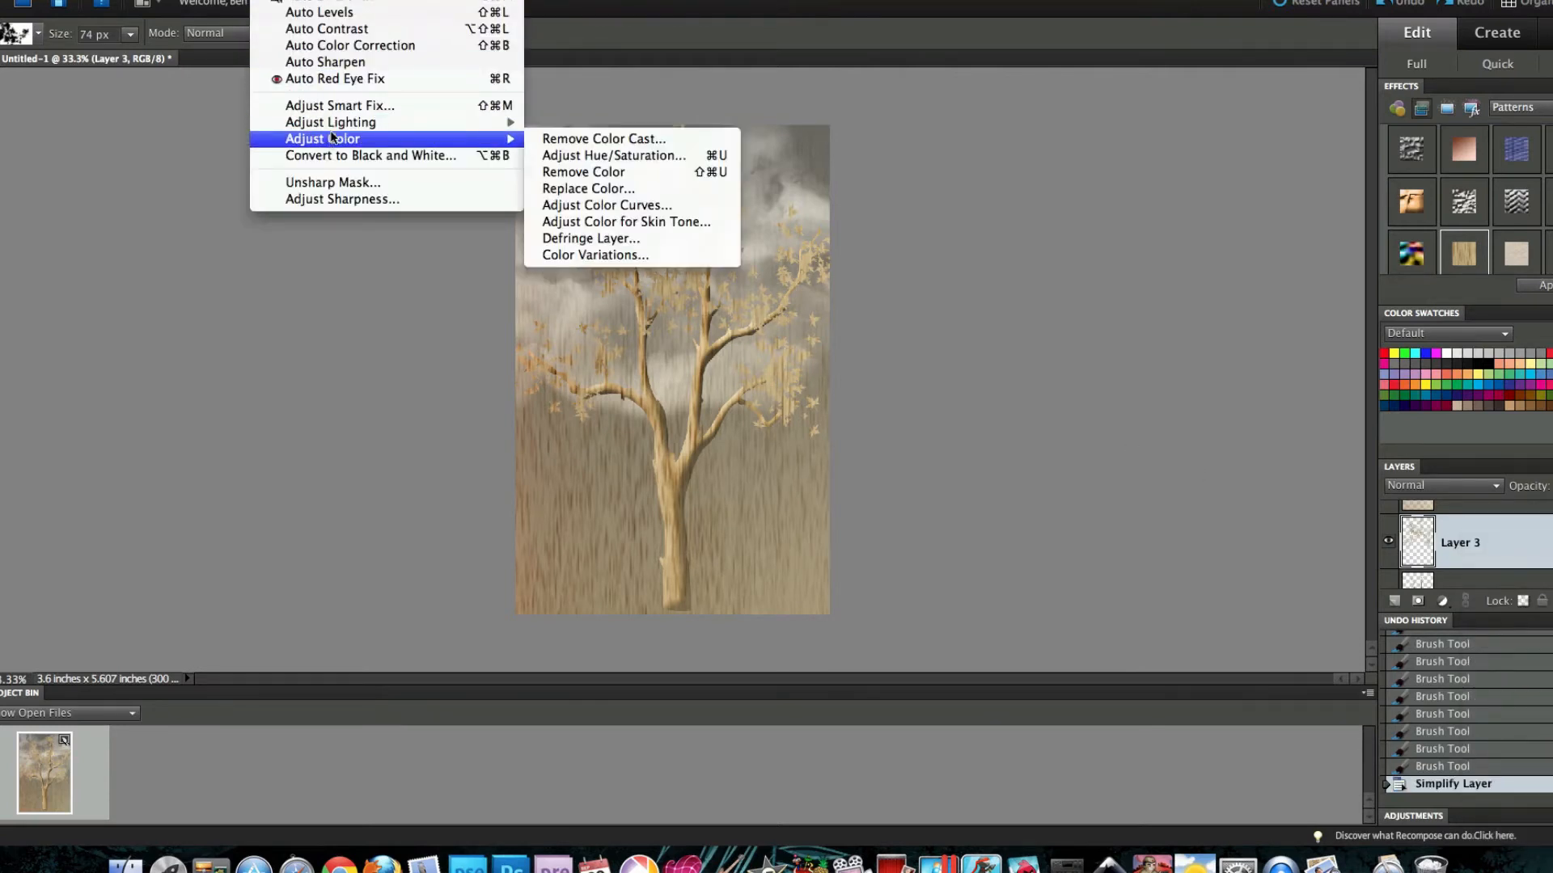
{"action": "left_click", "coordinate": [614, 155]}
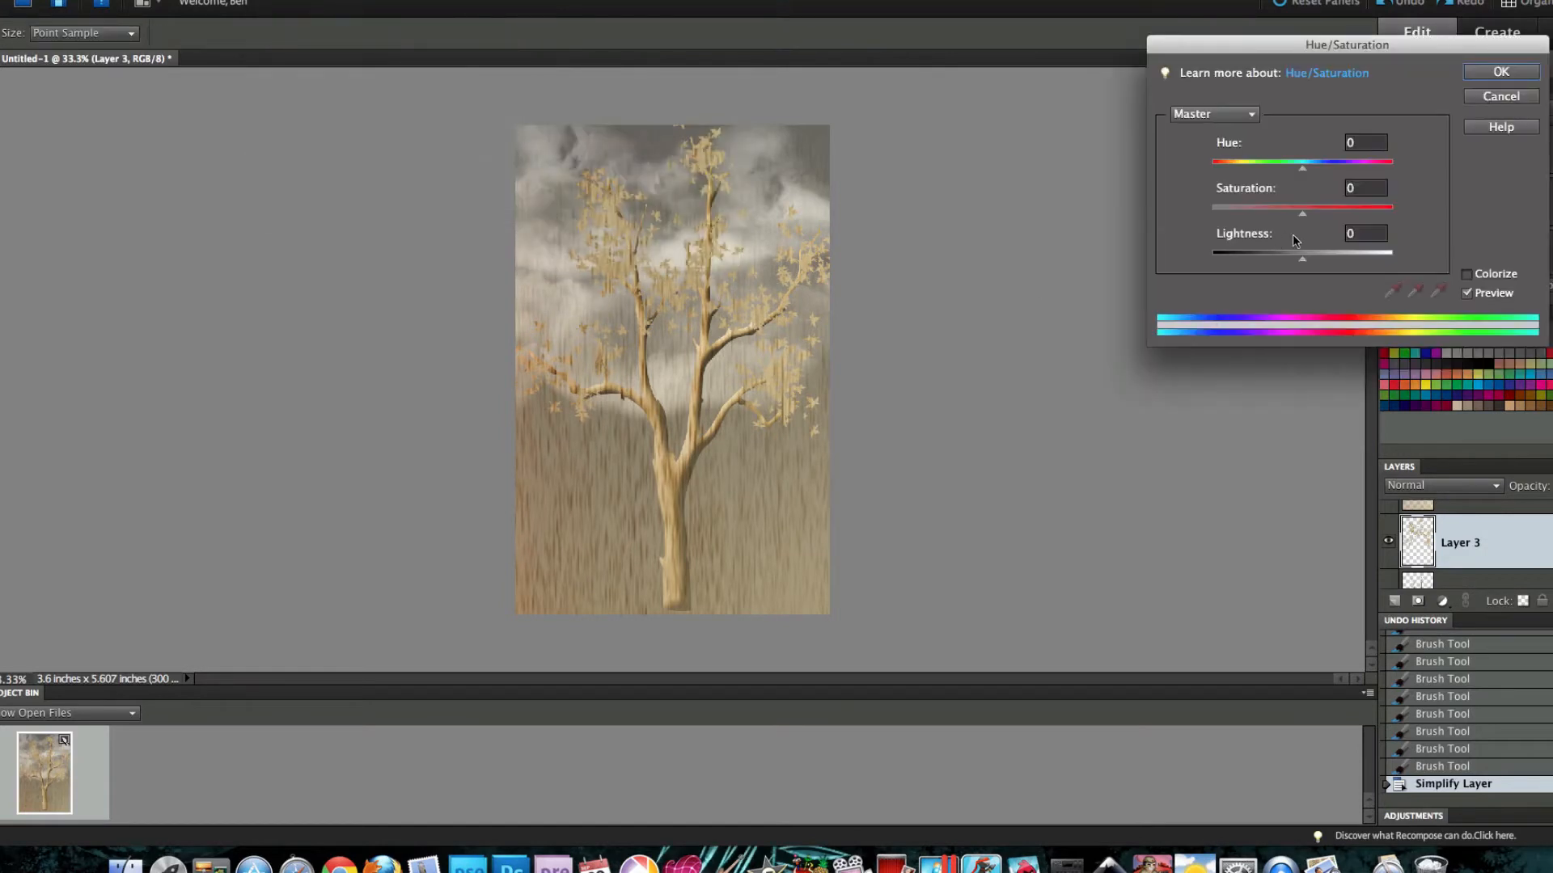
{"action": "left_click", "coordinate": [1468, 275]}
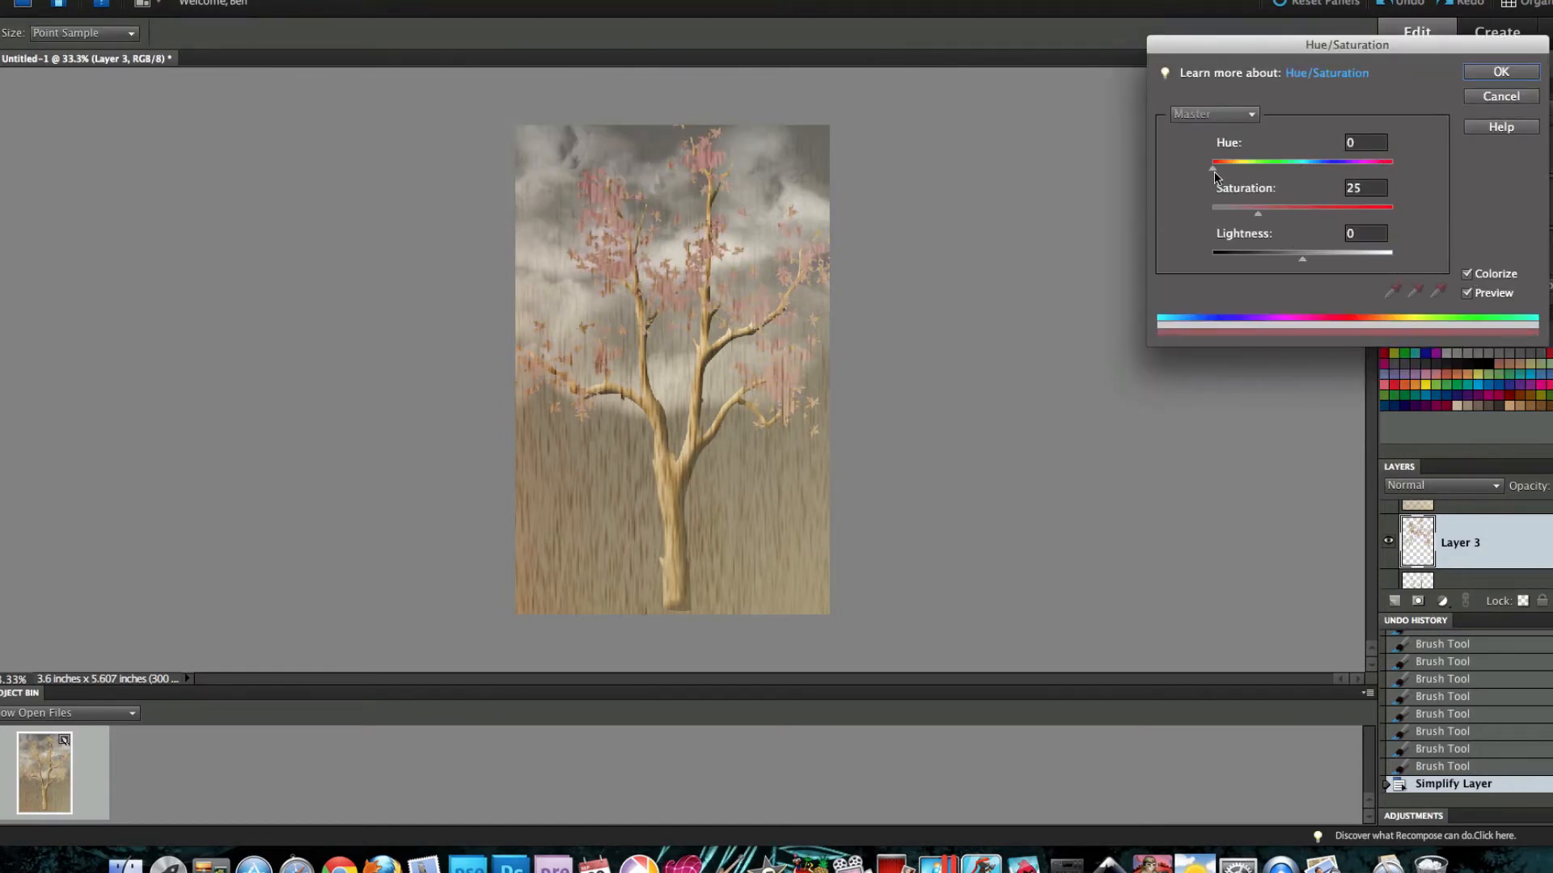
{"action": "left_click_drag", "start_coordinate": [1214, 171], "coordinate": [1256, 266]}
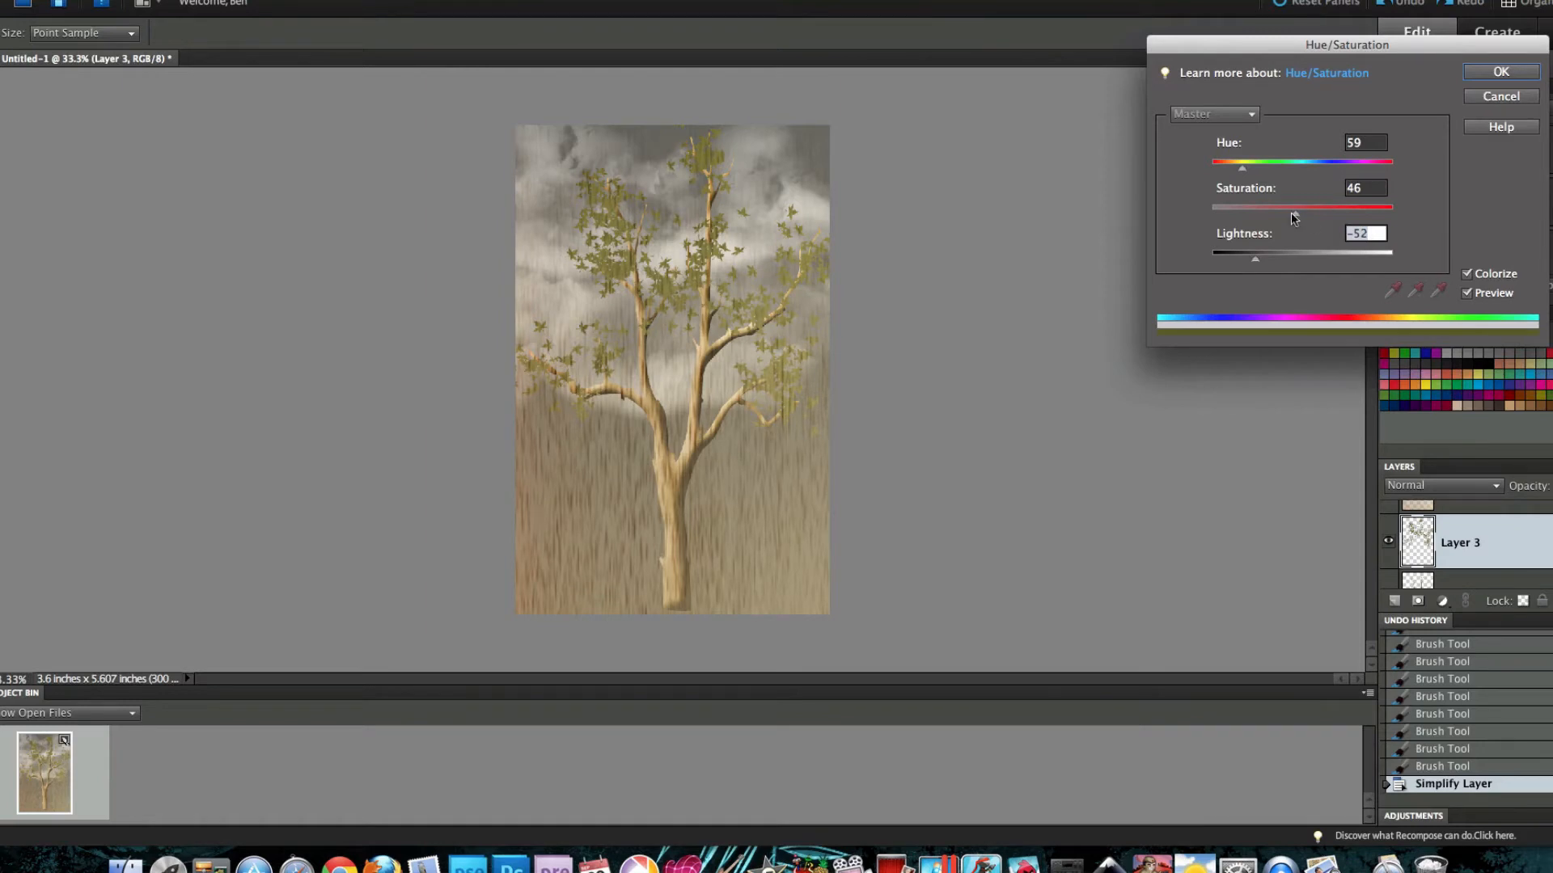
{"action": "left_click", "coordinate": [1501, 71]}
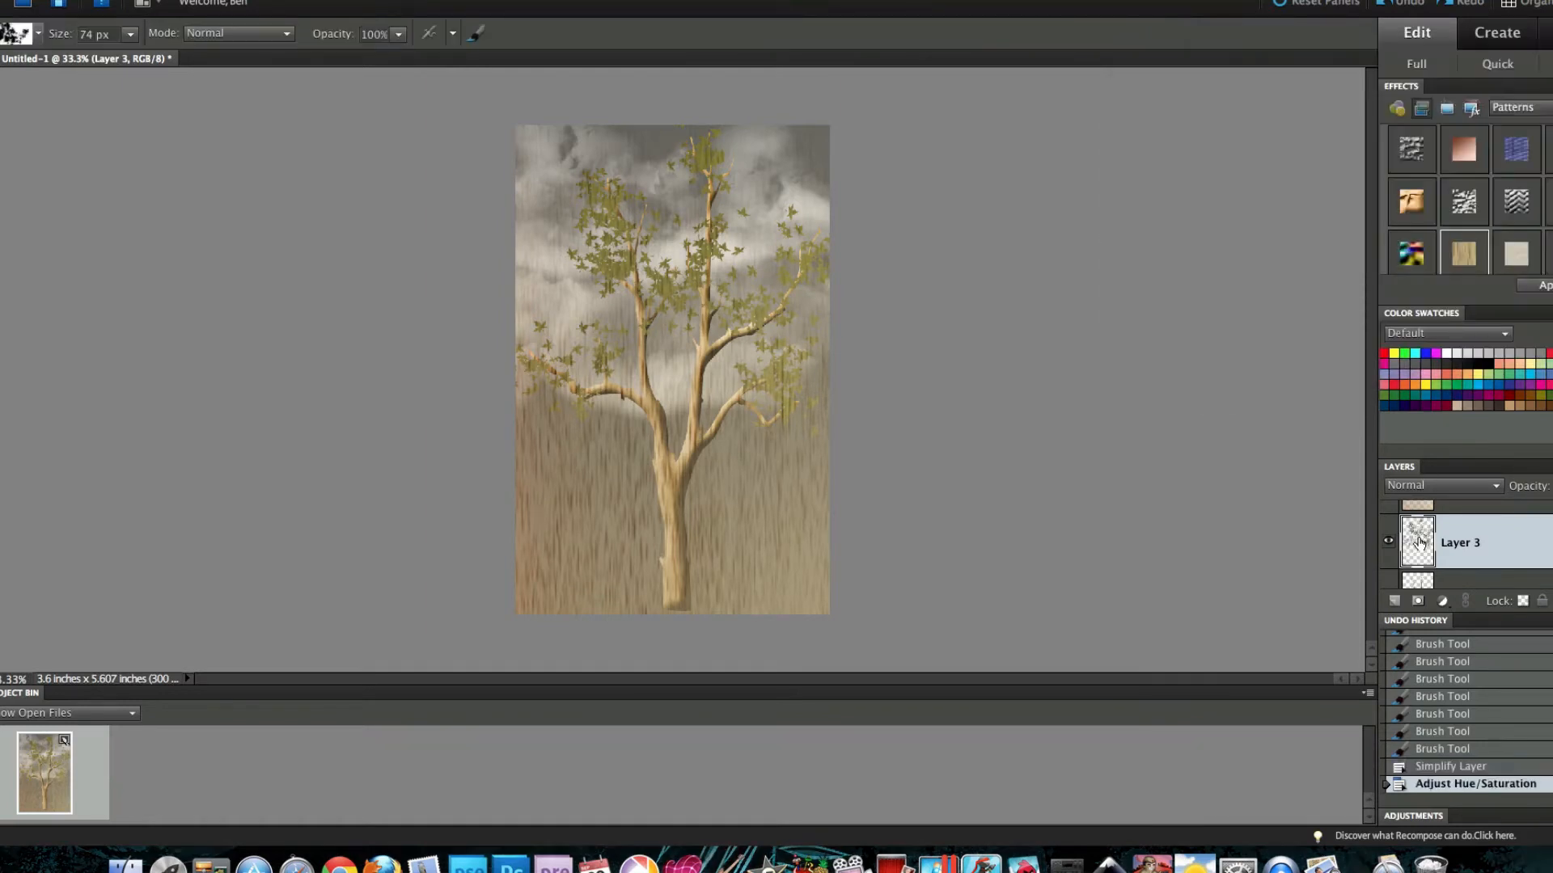
Step: Add a new layer with the wood pattern style and stamp leaves around the lower-left branch
{"action": "left_click", "coordinate": [1394, 601]}
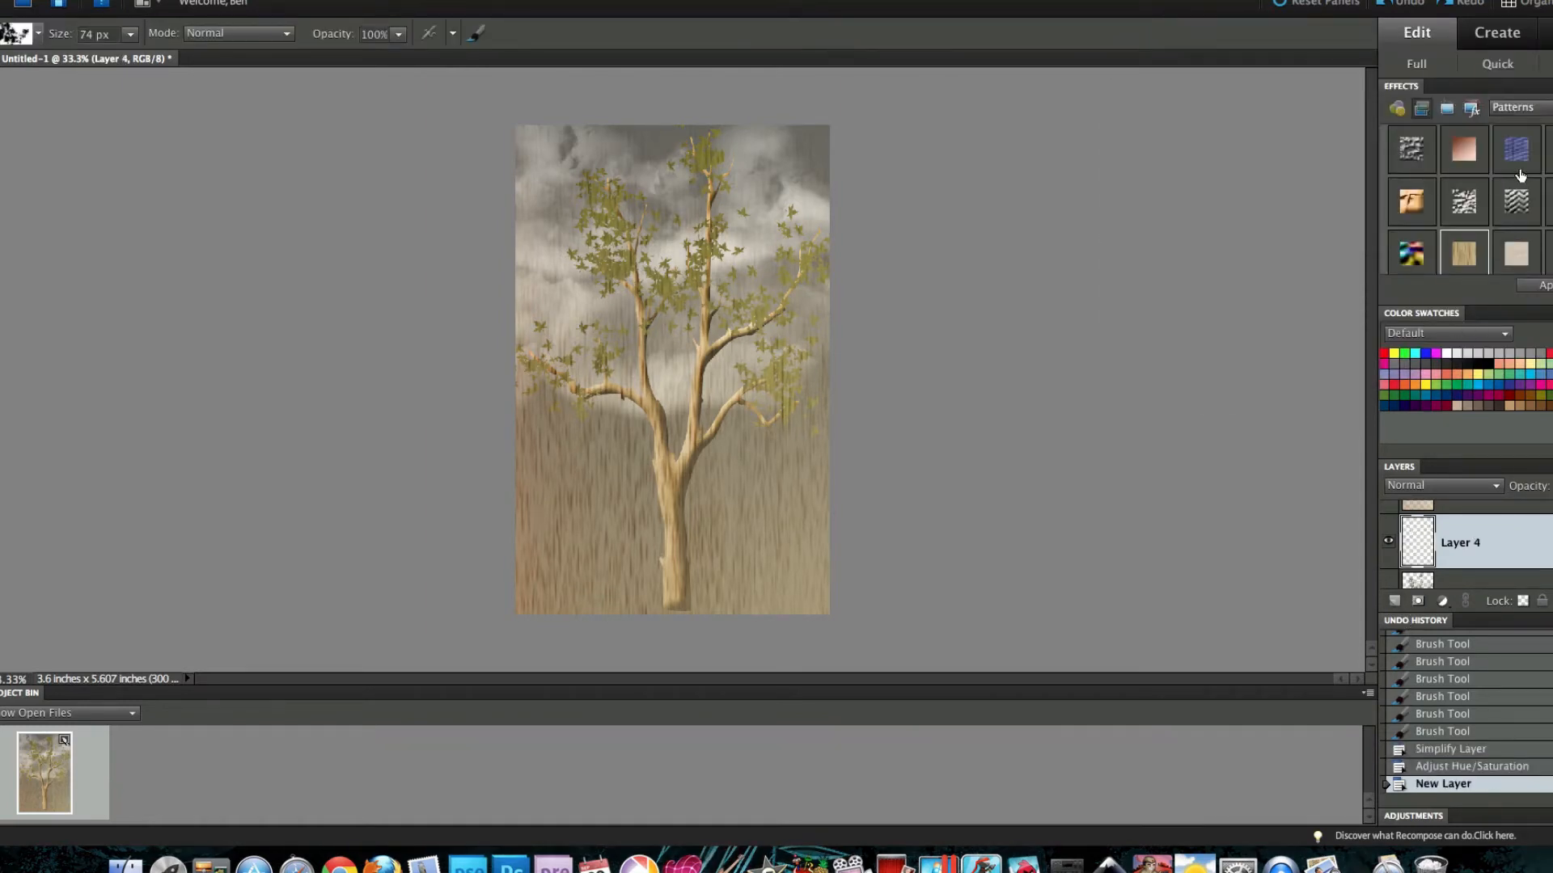
{"action": "double_click", "coordinate": [1465, 258]}
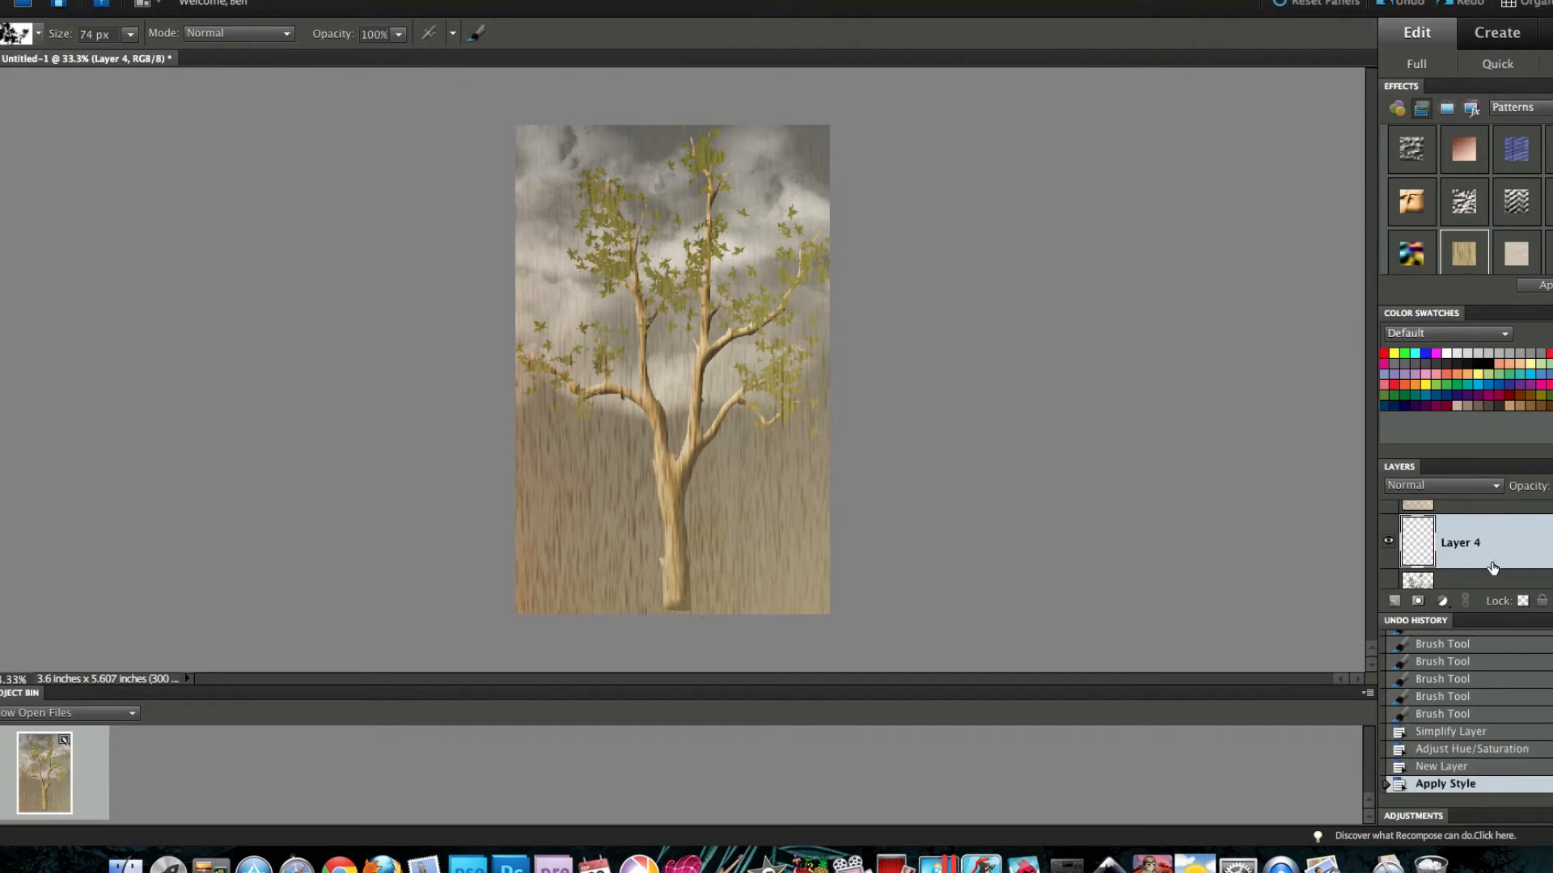
{"action": "left_click", "coordinate": [536, 361]}
{"action": "left_click", "coordinate": [571, 405]}
{"action": "left_click", "coordinate": [604, 350]}
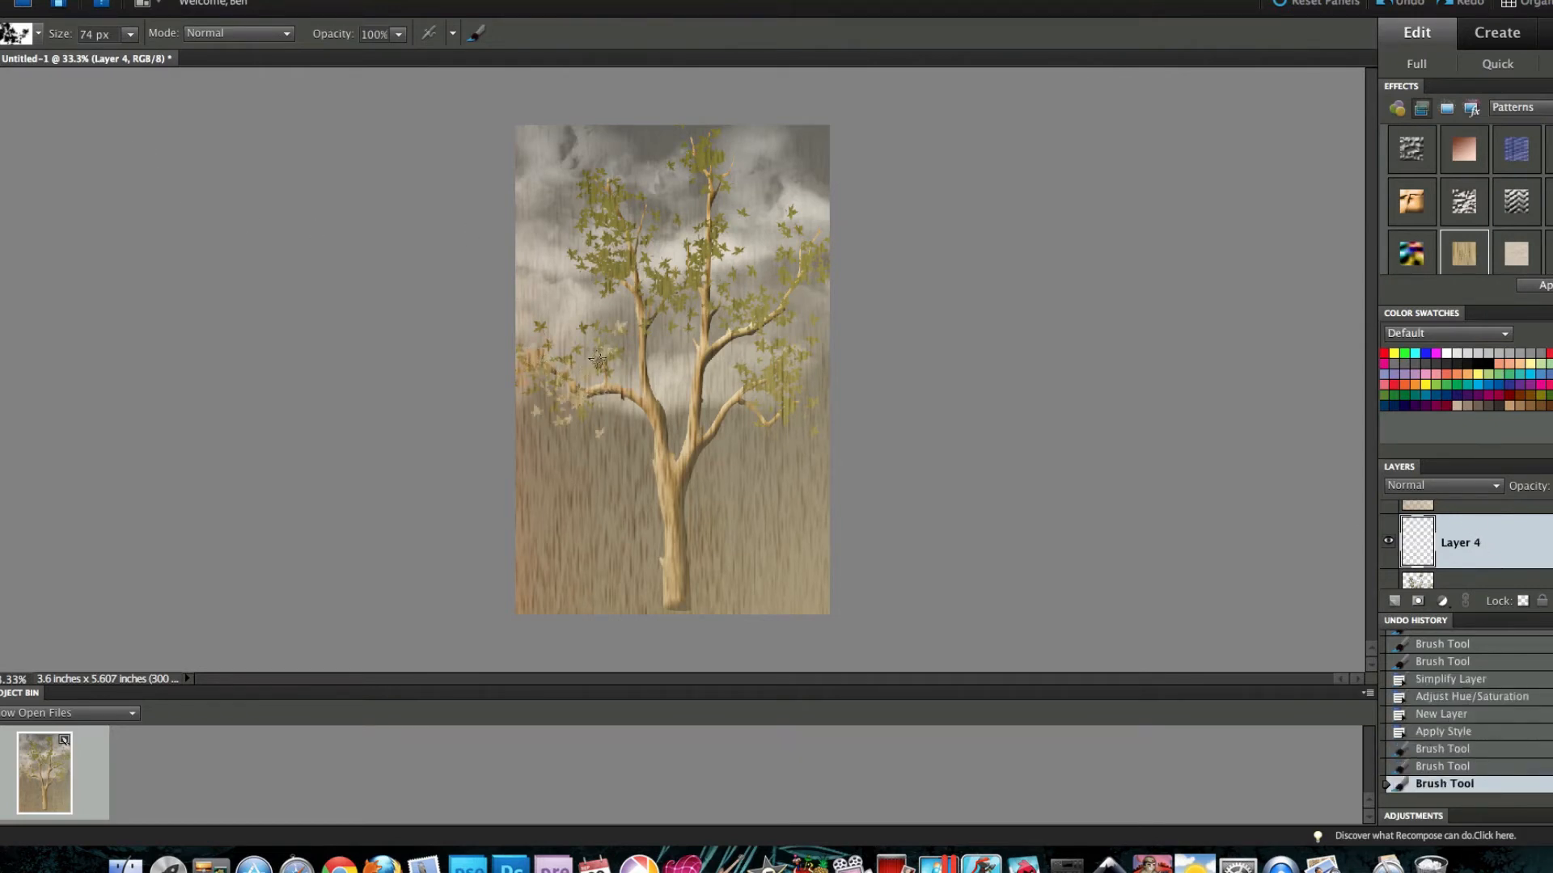
Step: Stamp wood-textured leaves among the green ones on the upper-left branches on Layer 4
{"action": "left_click", "coordinate": [602, 257]}
{"action": "left_click", "coordinate": [588, 203]}
{"action": "left_click", "coordinate": [629, 260]}
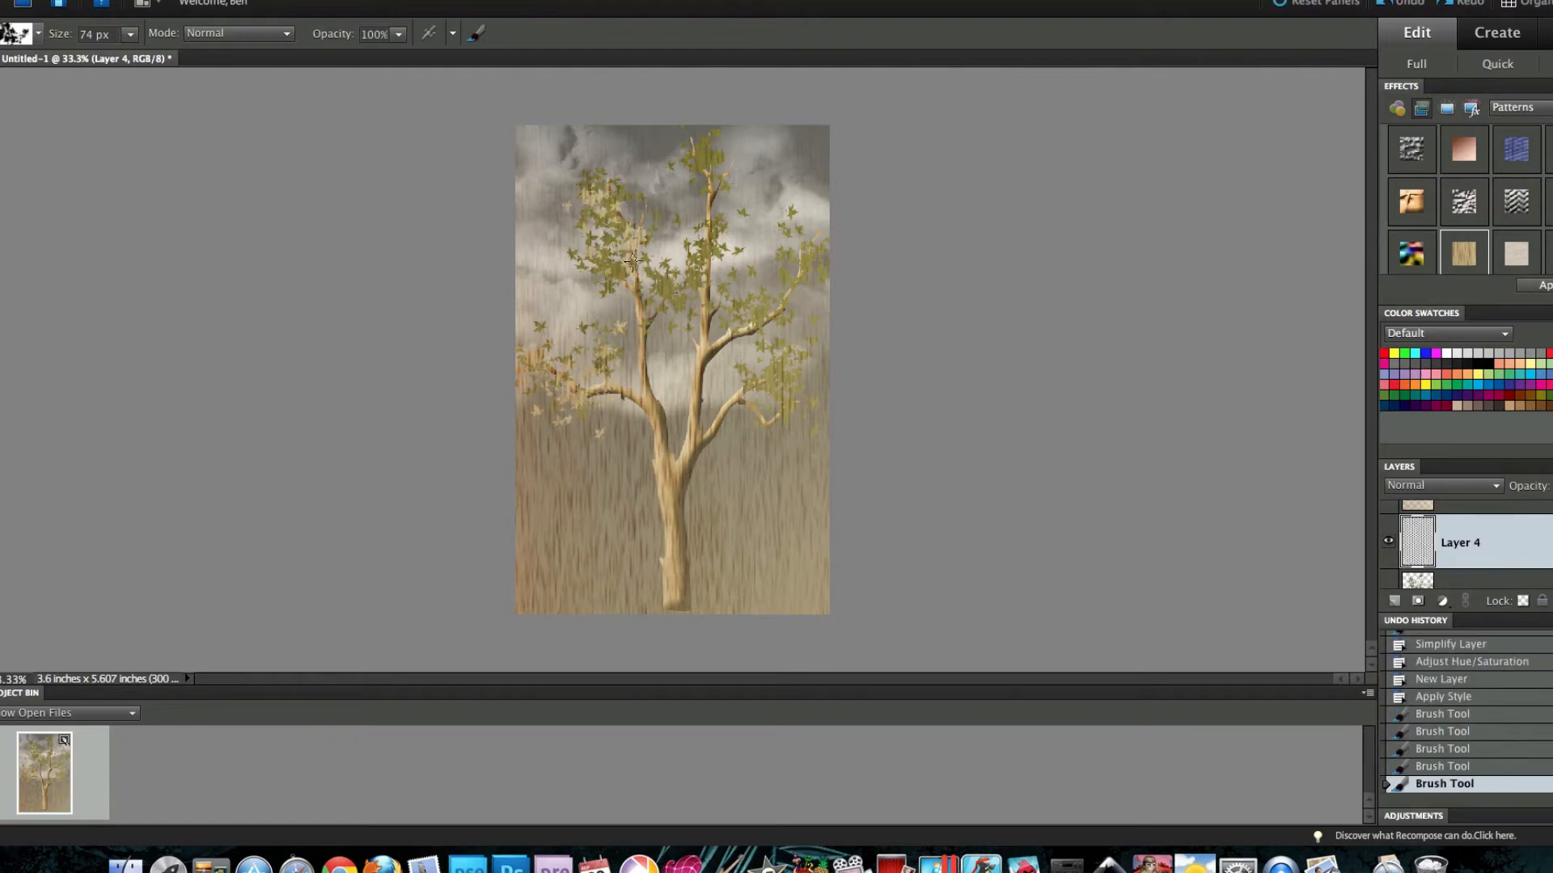
{"action": "left_click", "coordinate": [669, 288]}
{"action": "left_click", "coordinate": [622, 290]}
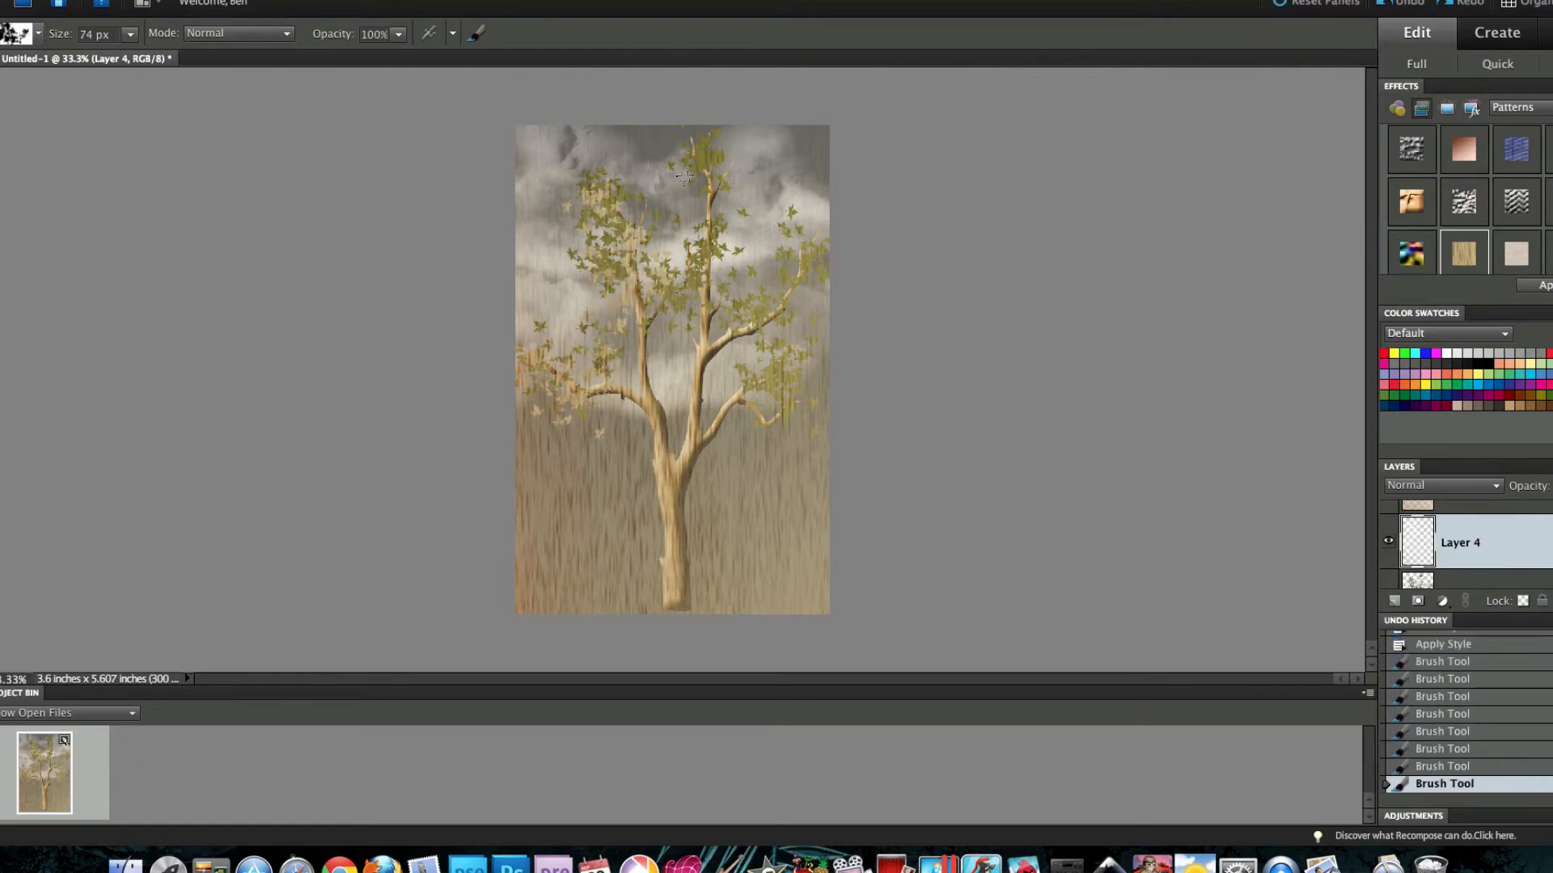
Step: Stamp wood-textured leaves over the top and middle of the tall central branch and the right-hand branches on Layer 4
{"action": "left_click", "coordinate": [705, 162]}
{"action": "left_click", "coordinate": [697, 256]}
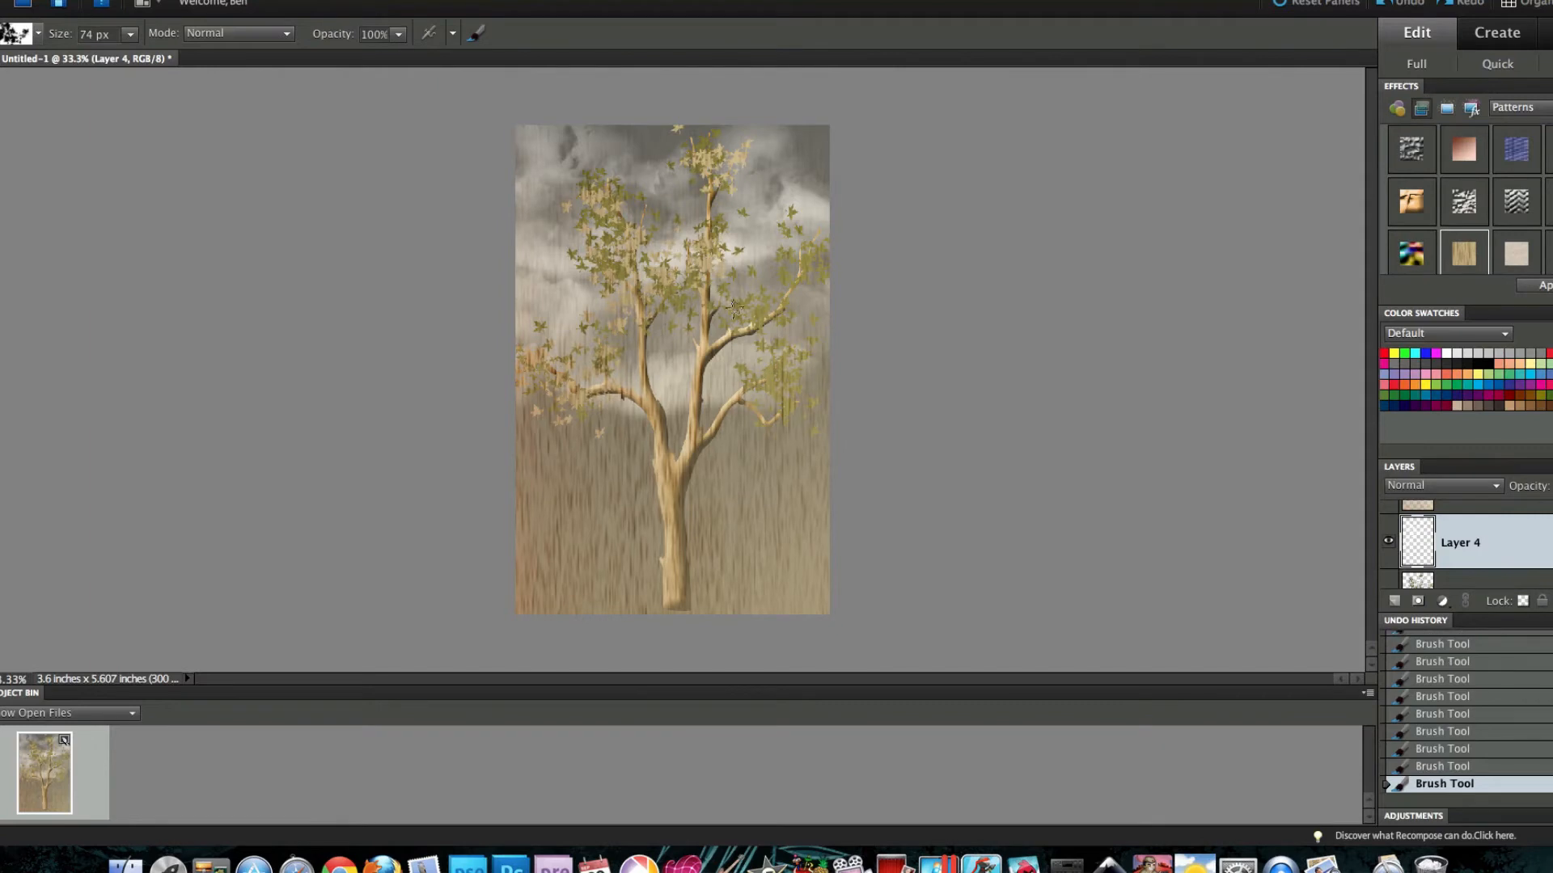
{"action": "left_click", "coordinate": [760, 310]}
{"action": "left_click", "coordinate": [806, 247]}
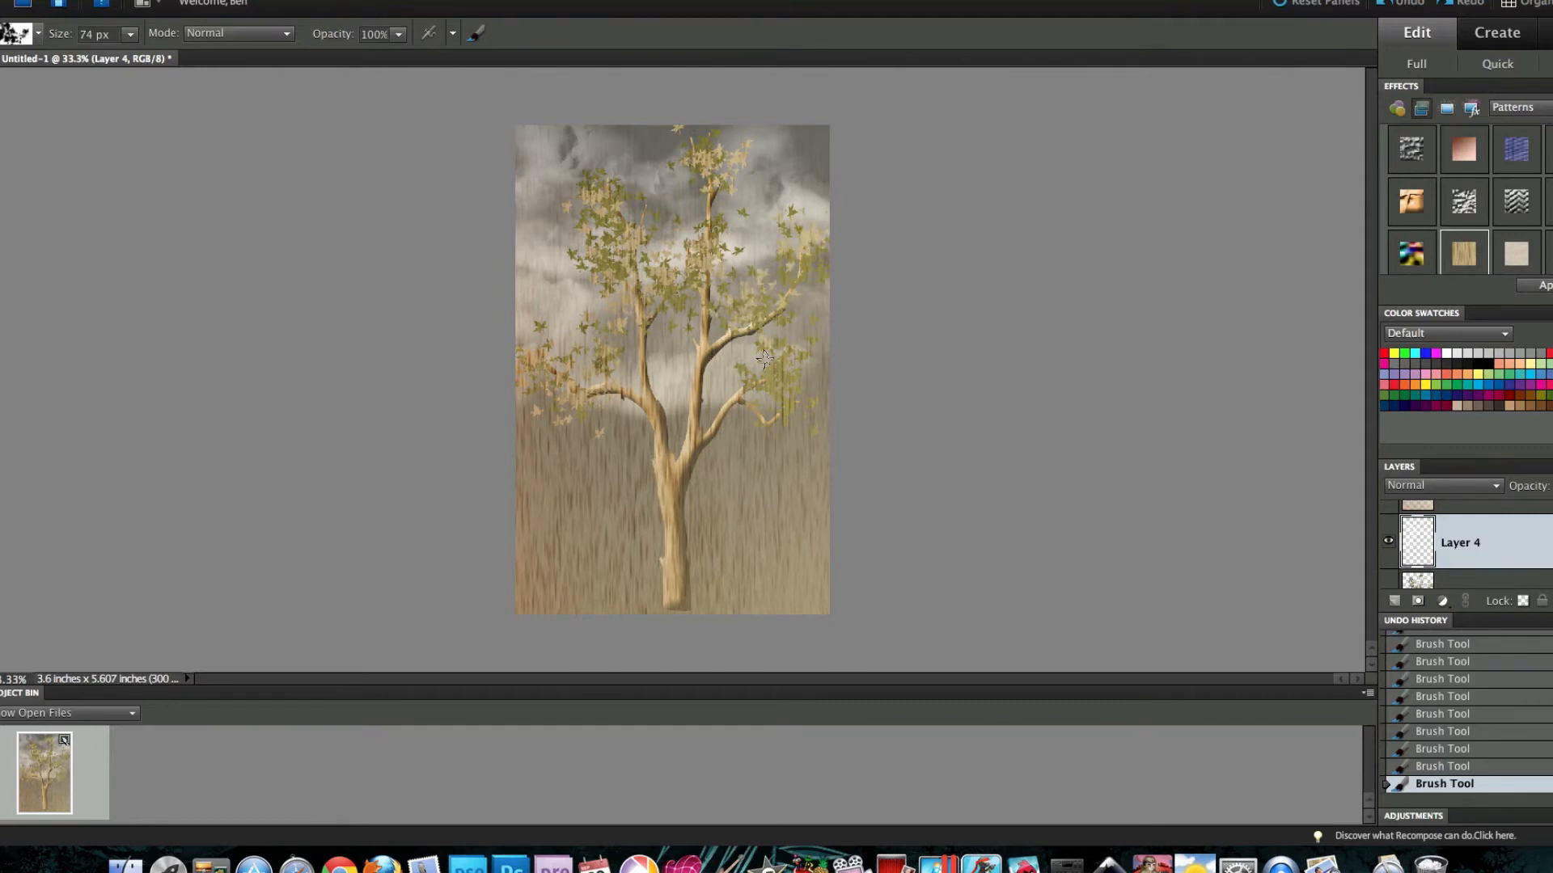
{"action": "left_click", "coordinate": [788, 376]}
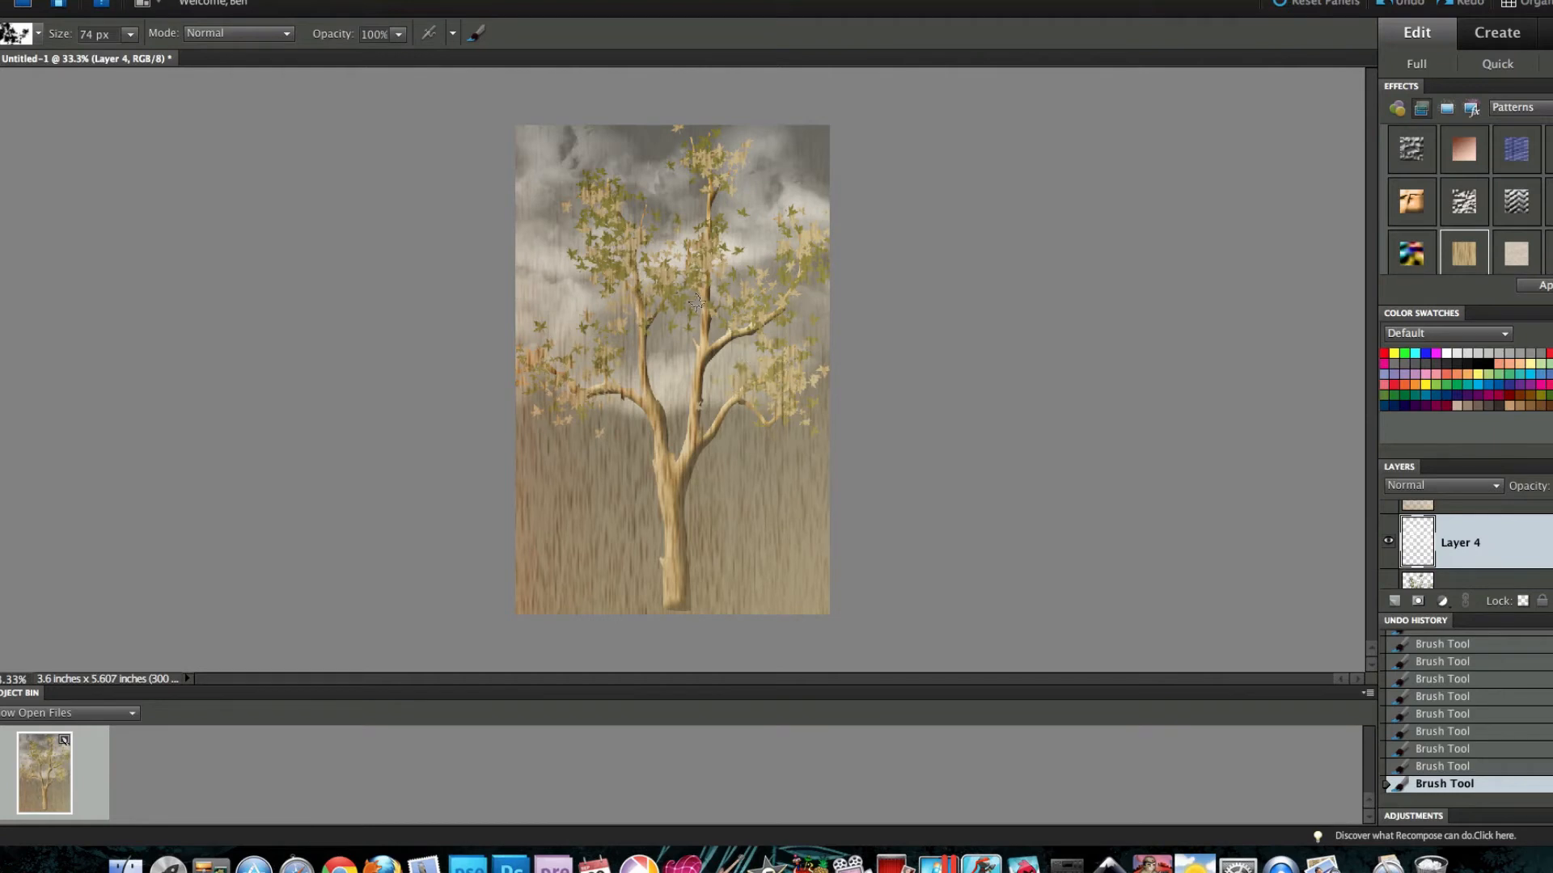
Step: Simplify Layer 4 and colorize its leaves orange with hue 30, saturation 57 and lightness -41
{"action": "right_click", "coordinate": [1546, 541]}
{"action": "left_click", "coordinate": [1488, 619]}
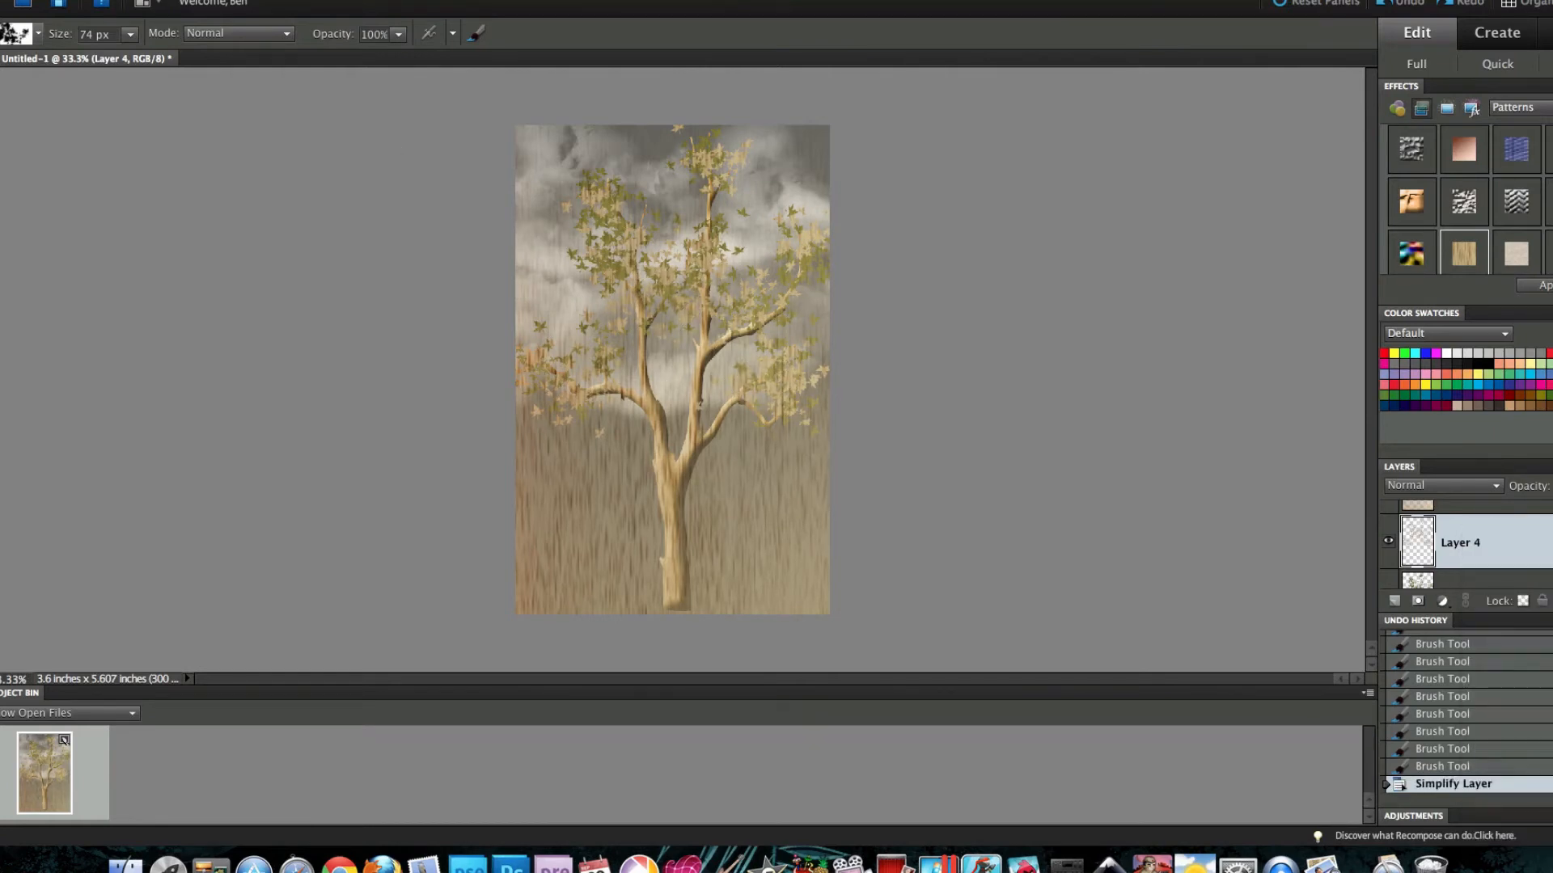
{"action": "left_click", "coordinate": [312, 2]}
{"action": "mouse_move", "coordinate": [394, 138]}
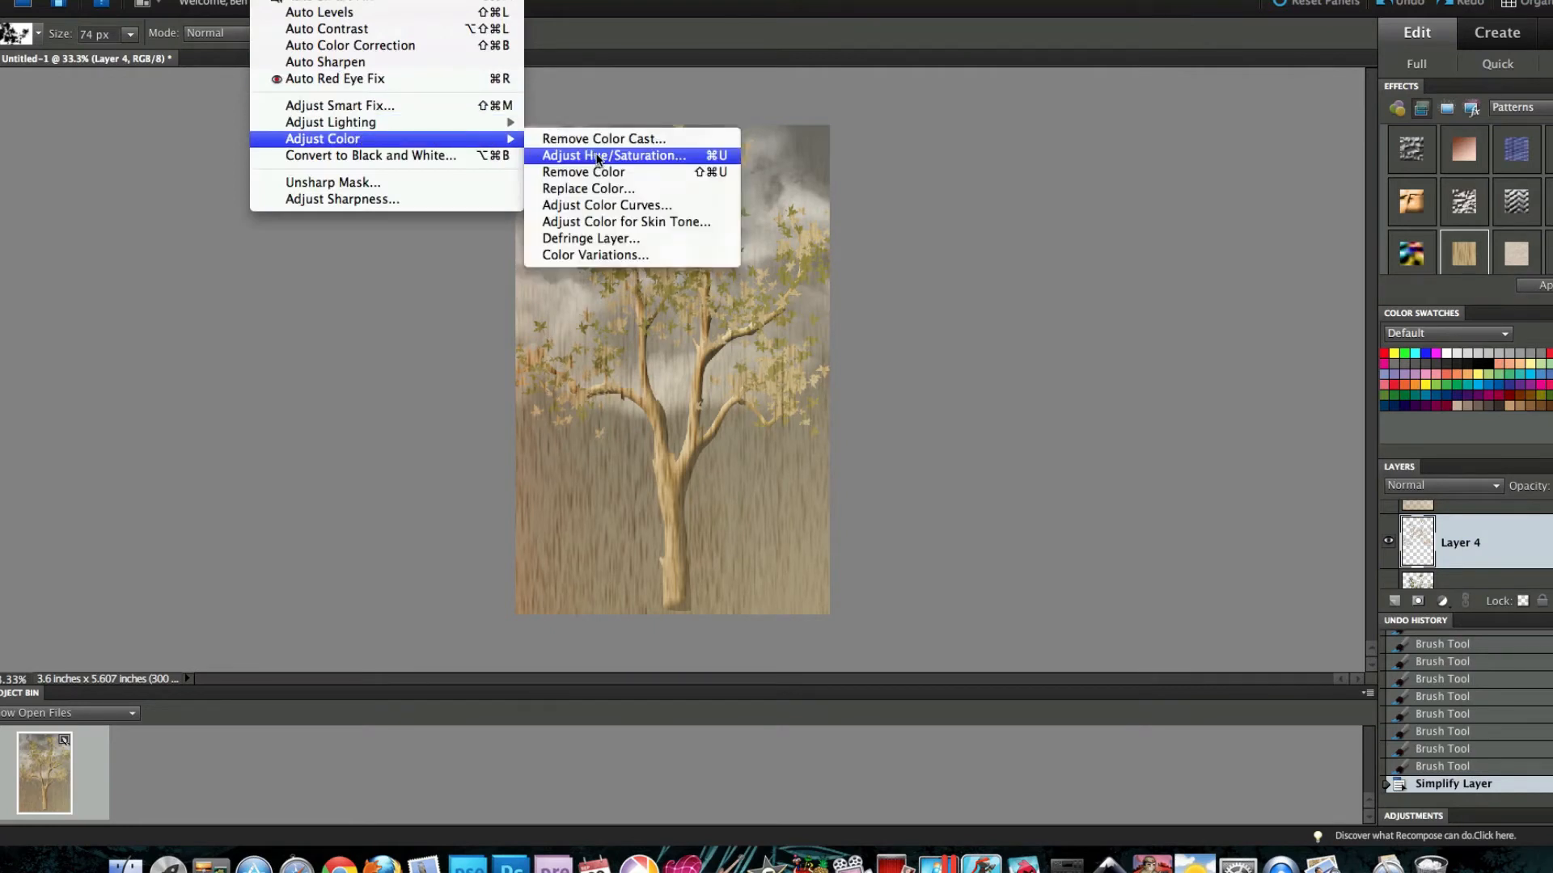
{"action": "left_click", "coordinate": [598, 160]}
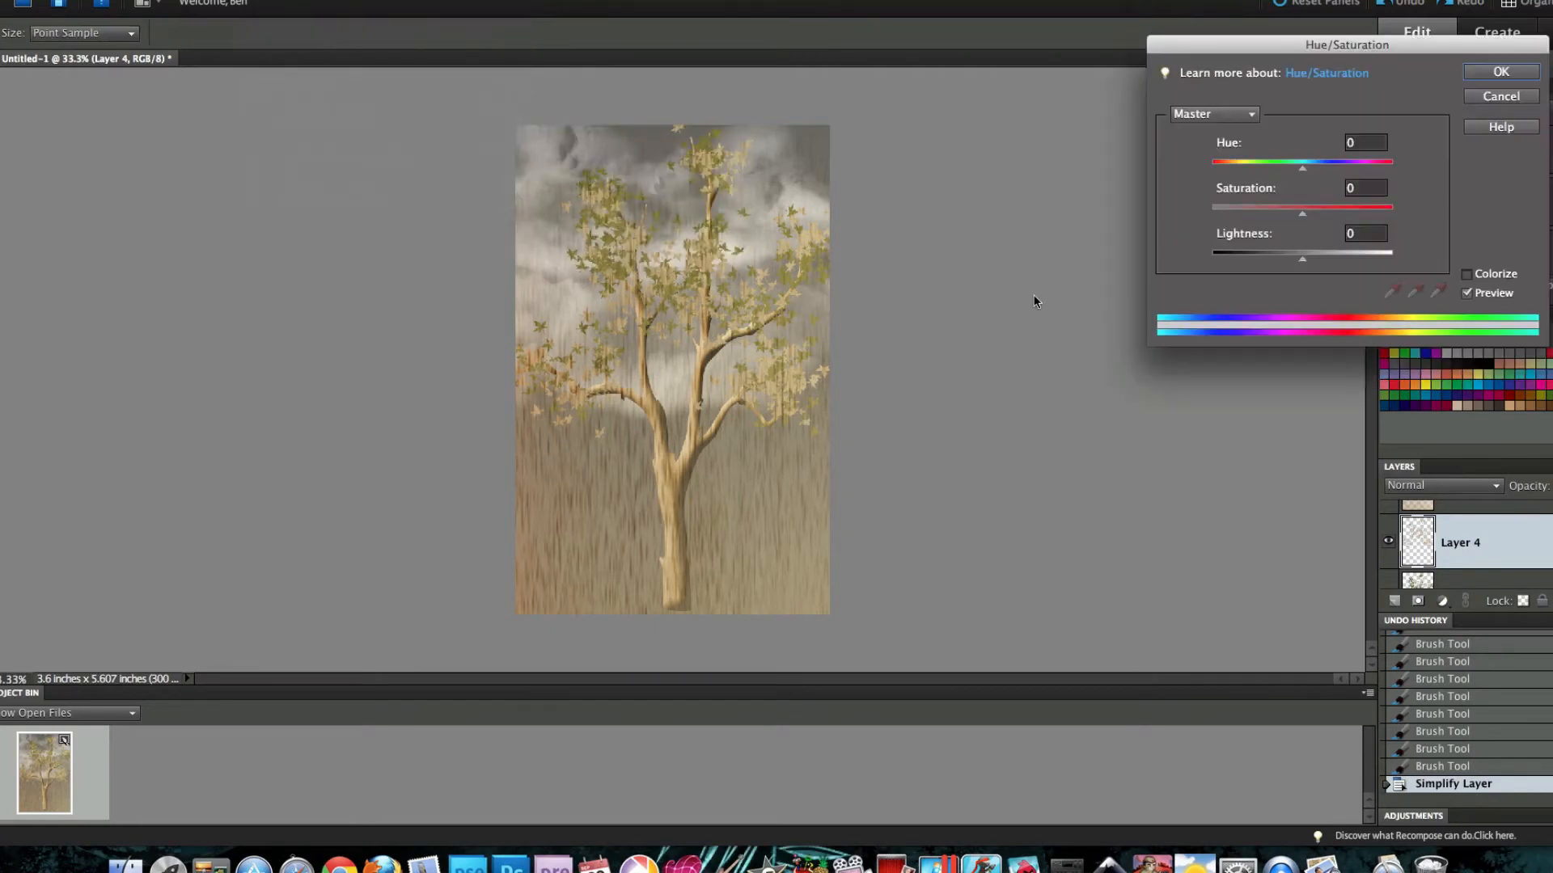
{"action": "left_click", "coordinate": [1467, 274]}
{"action": "left_click", "coordinate": [1223, 169]}
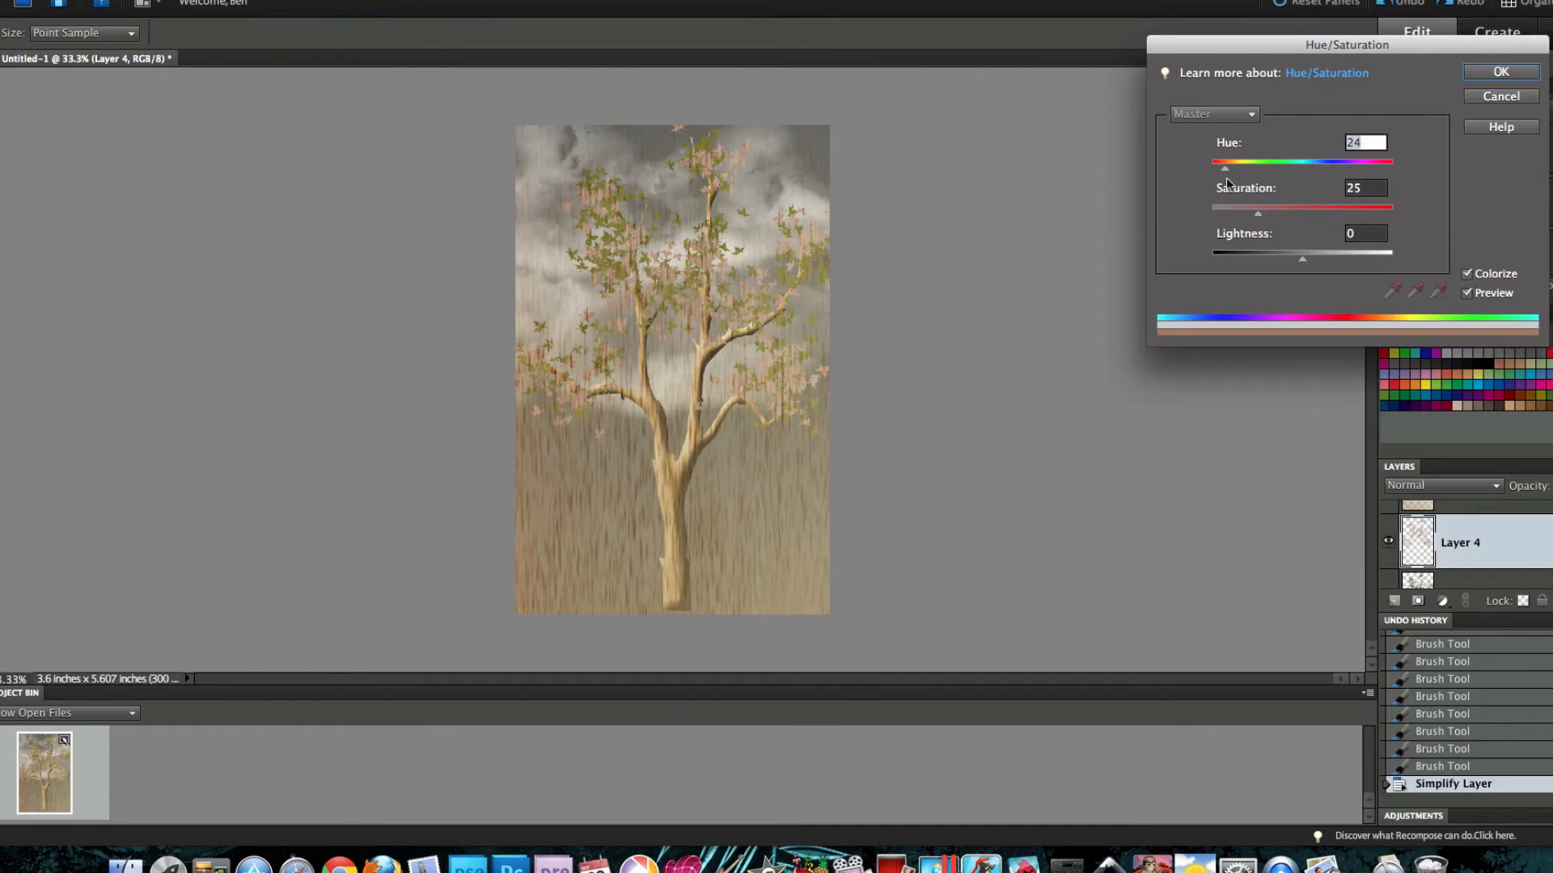
{"action": "left_click_drag", "start_coordinate": [1259, 215], "coordinate": [1315, 215]}
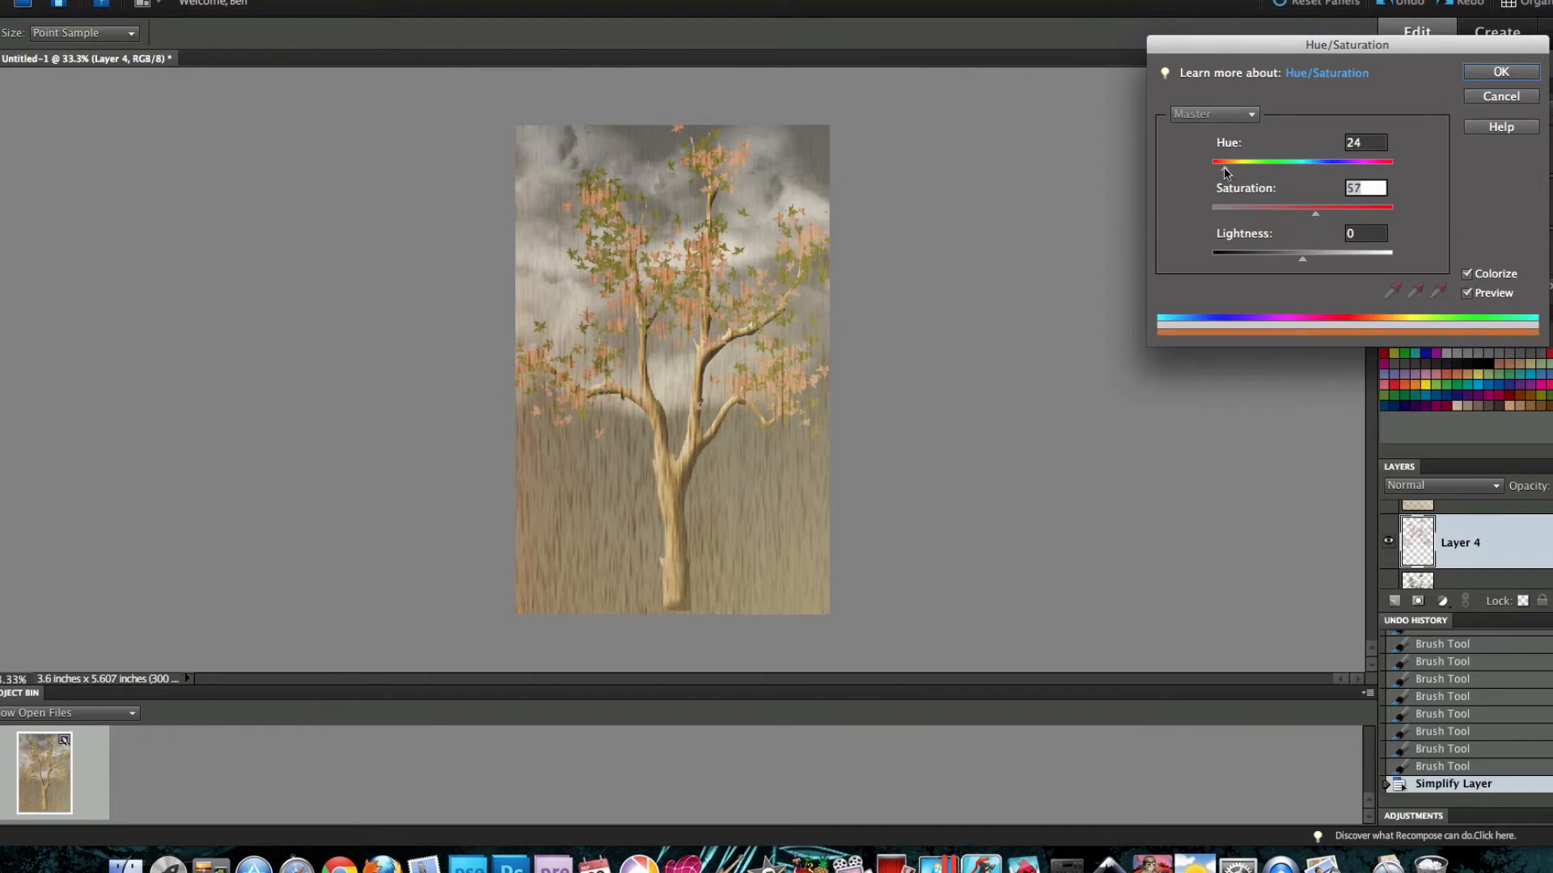
{"action": "left_click_drag", "start_coordinate": [1224, 171], "coordinate": [1229, 173]}
{"action": "left_click_drag", "start_coordinate": [1303, 256], "coordinate": [1267, 256]}
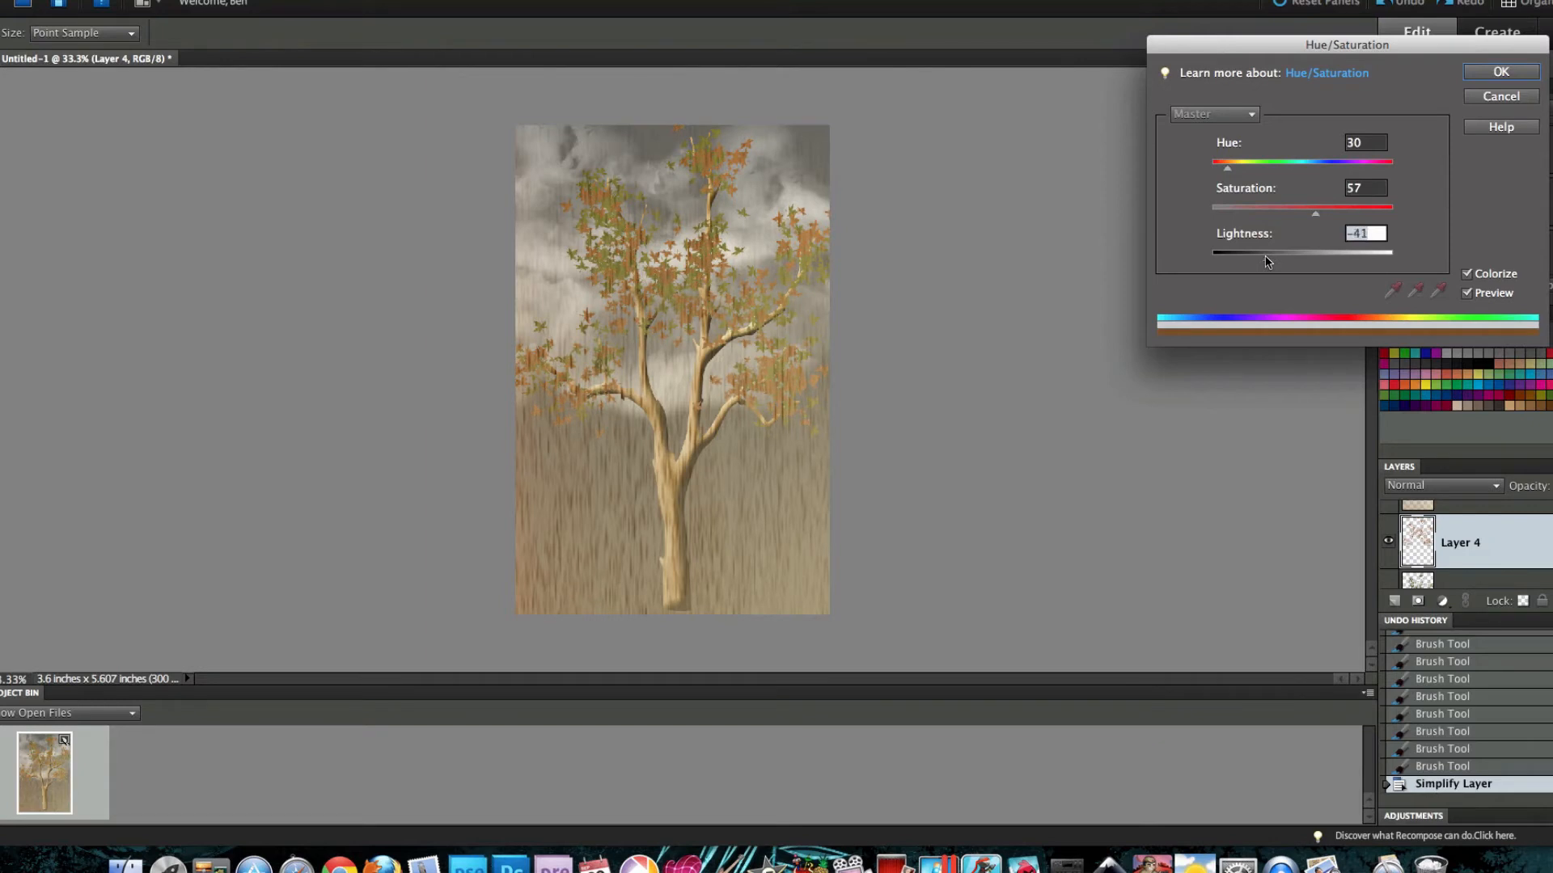
{"action": "left_click", "coordinate": [1500, 71]}
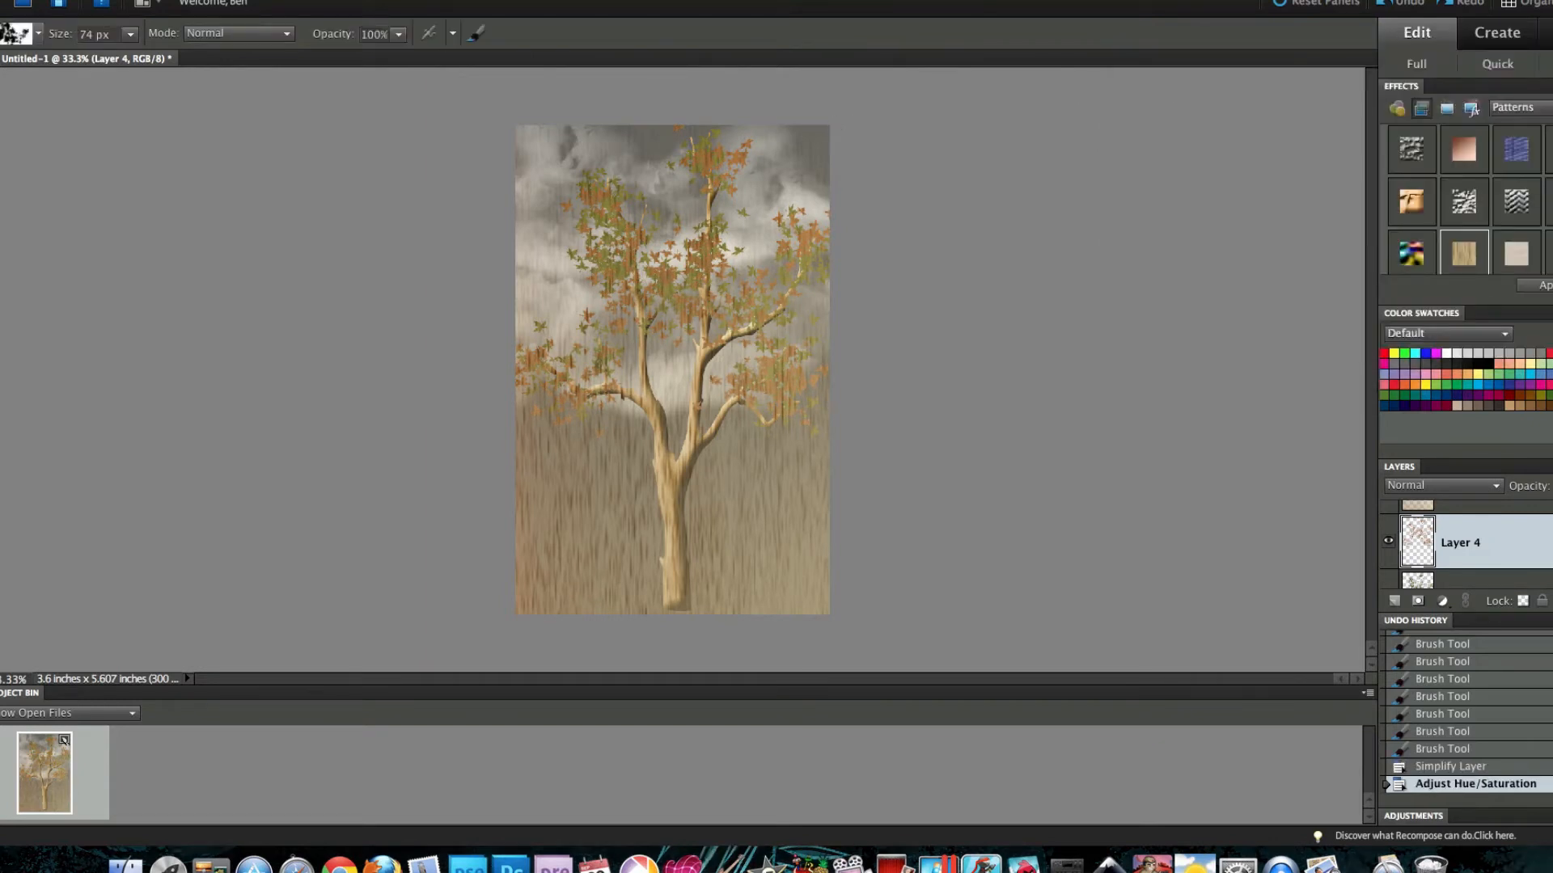
Step: Merge Layer 4 down into Layer 3 and intensify the leaves with Levels, raising the black input to 28 and lowering the white input
{"action": "right_click", "coordinate": [1439, 530]}
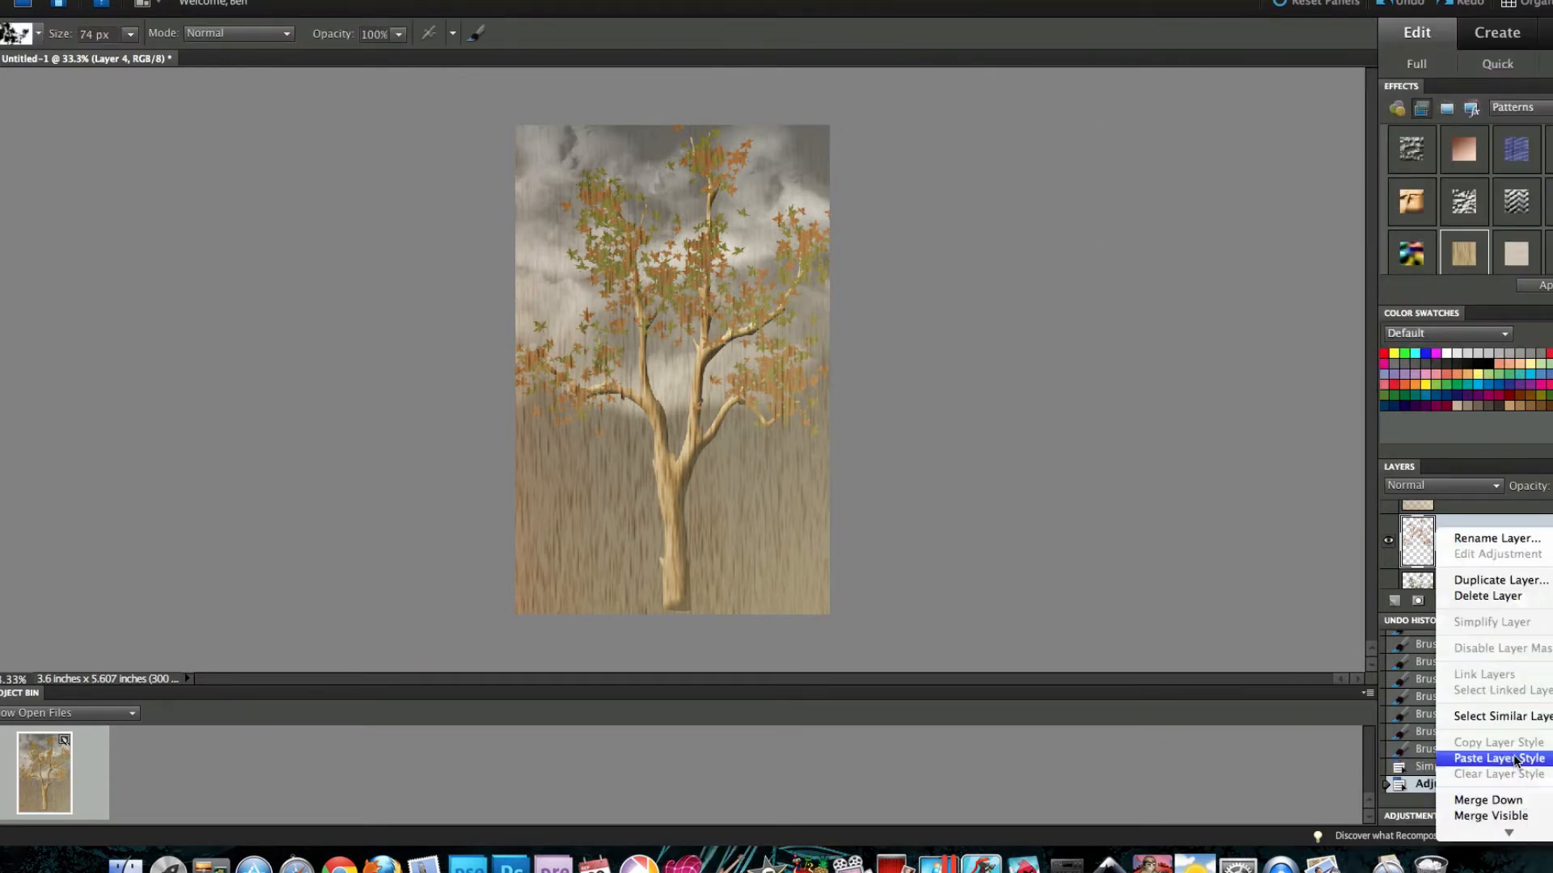
{"action": "left_click", "coordinate": [1519, 796]}
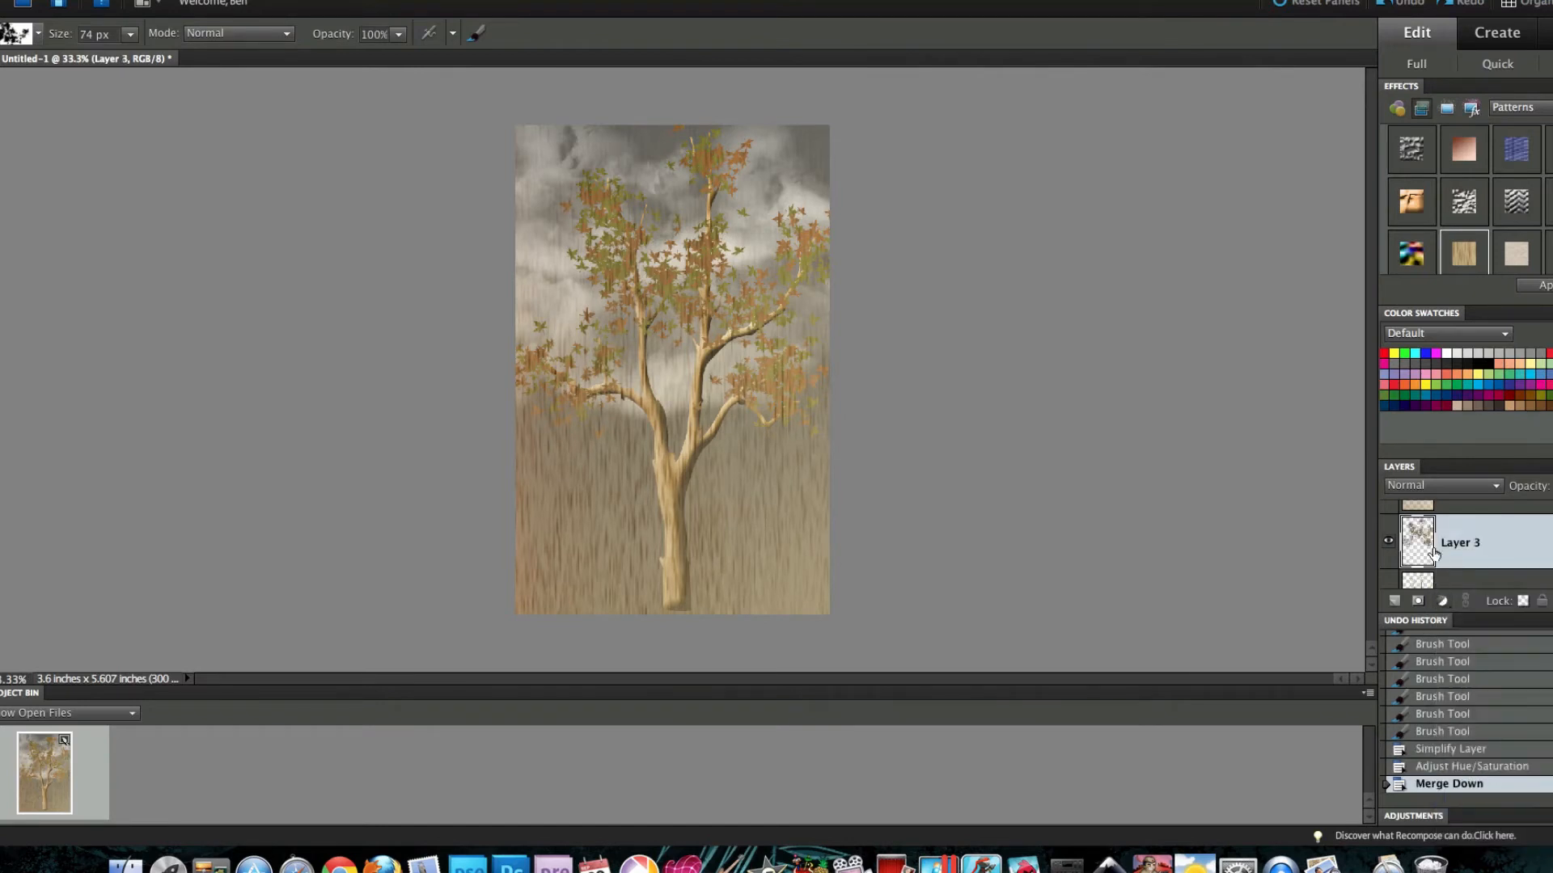
{"action": "left_click", "coordinate": [279, 0]}
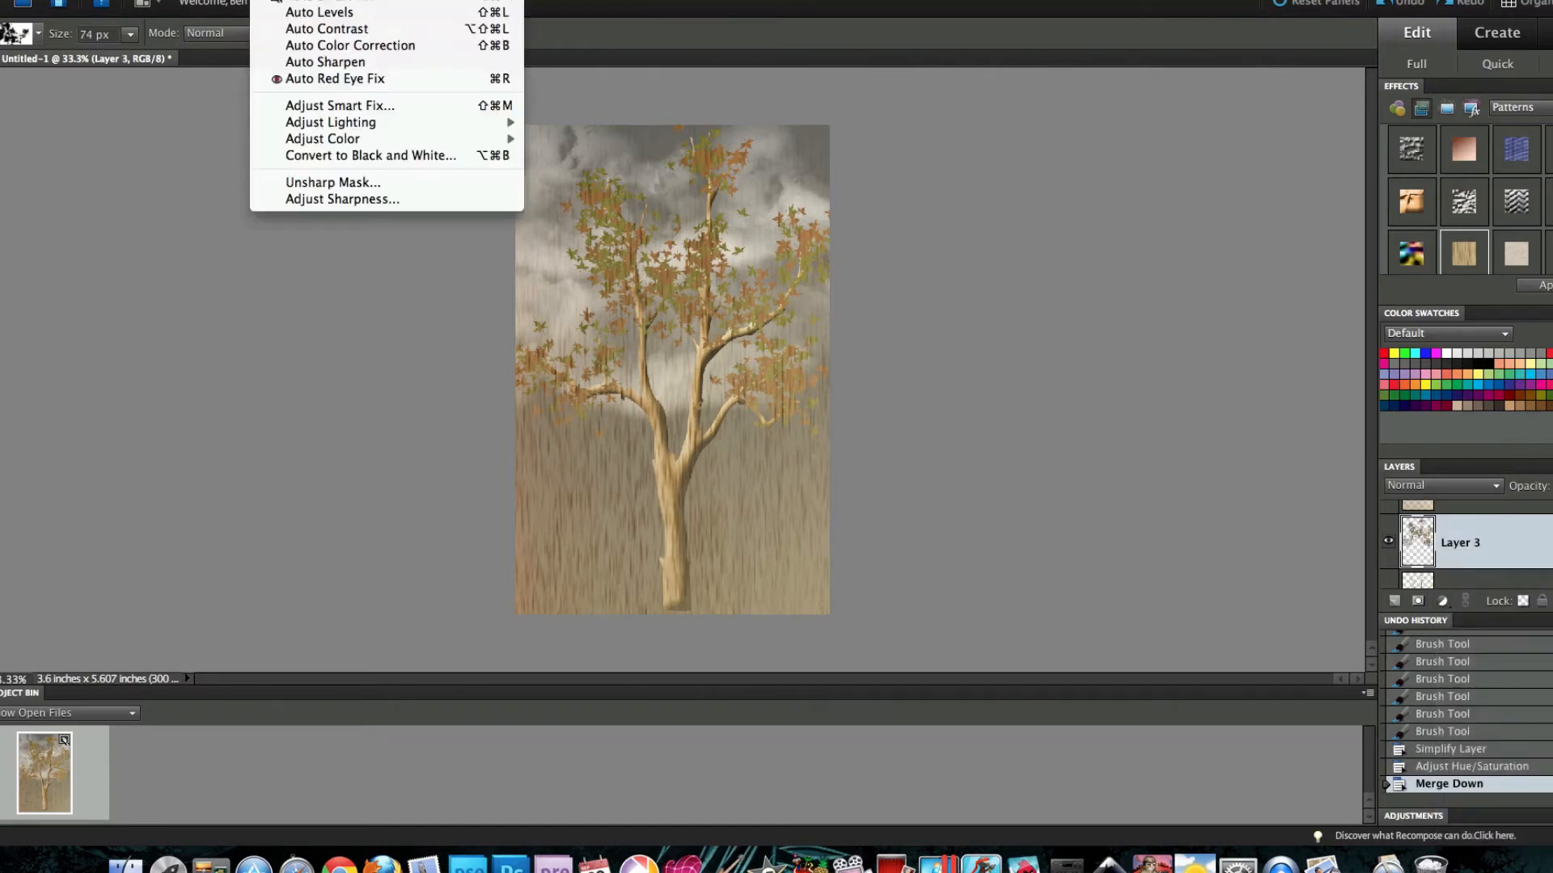
{"action": "mouse_move", "coordinate": [388, 122]}
{"action": "left_click", "coordinate": [614, 156]}
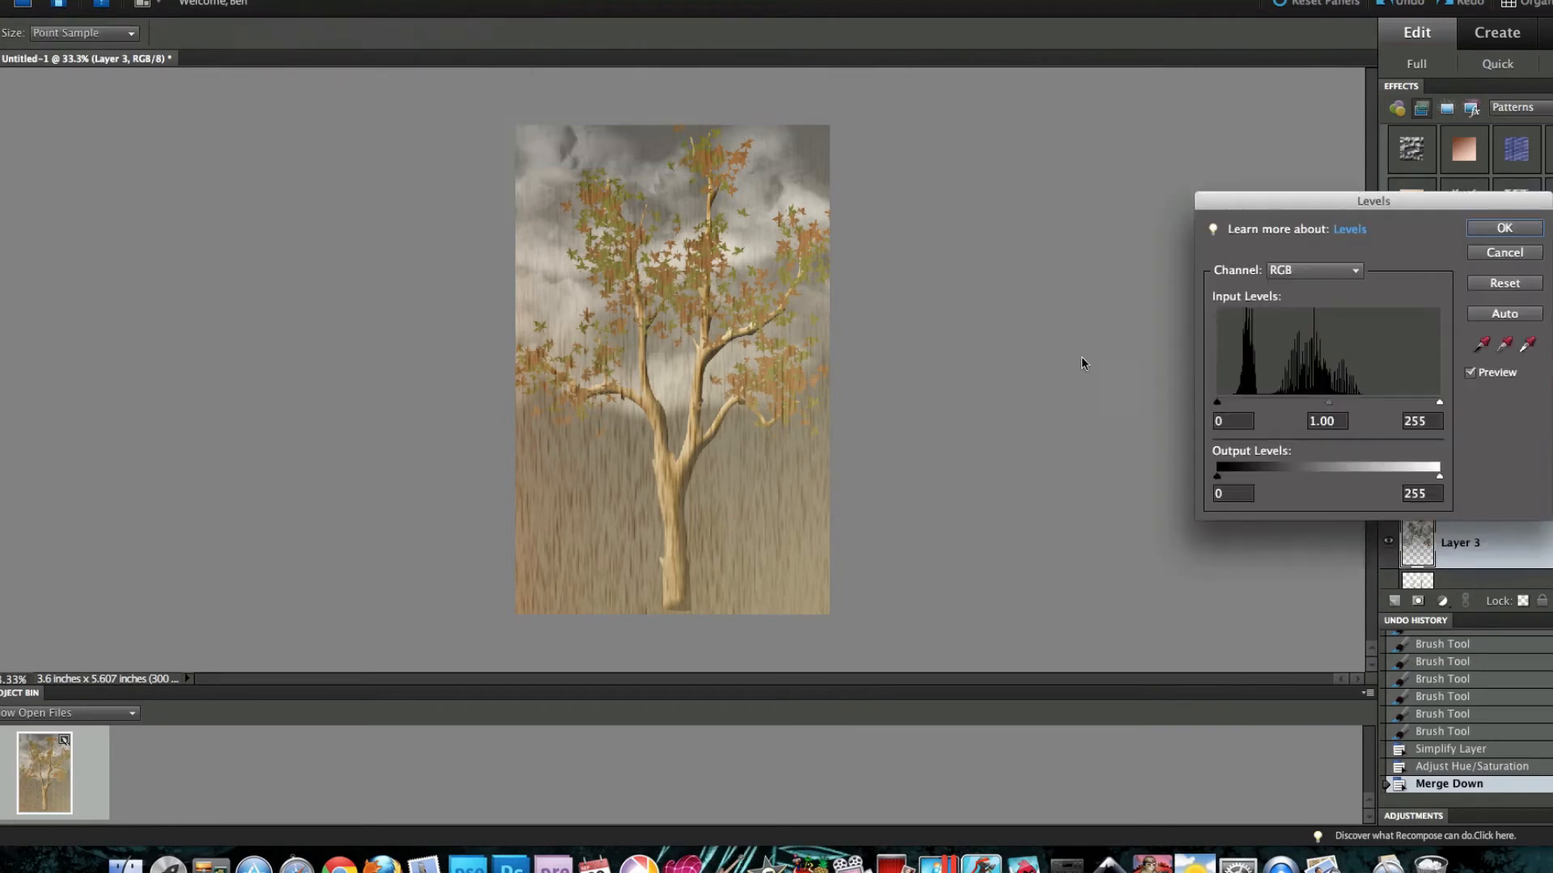
{"action": "left_click_drag", "start_coordinate": [1213, 406], "coordinate": [1241, 404]}
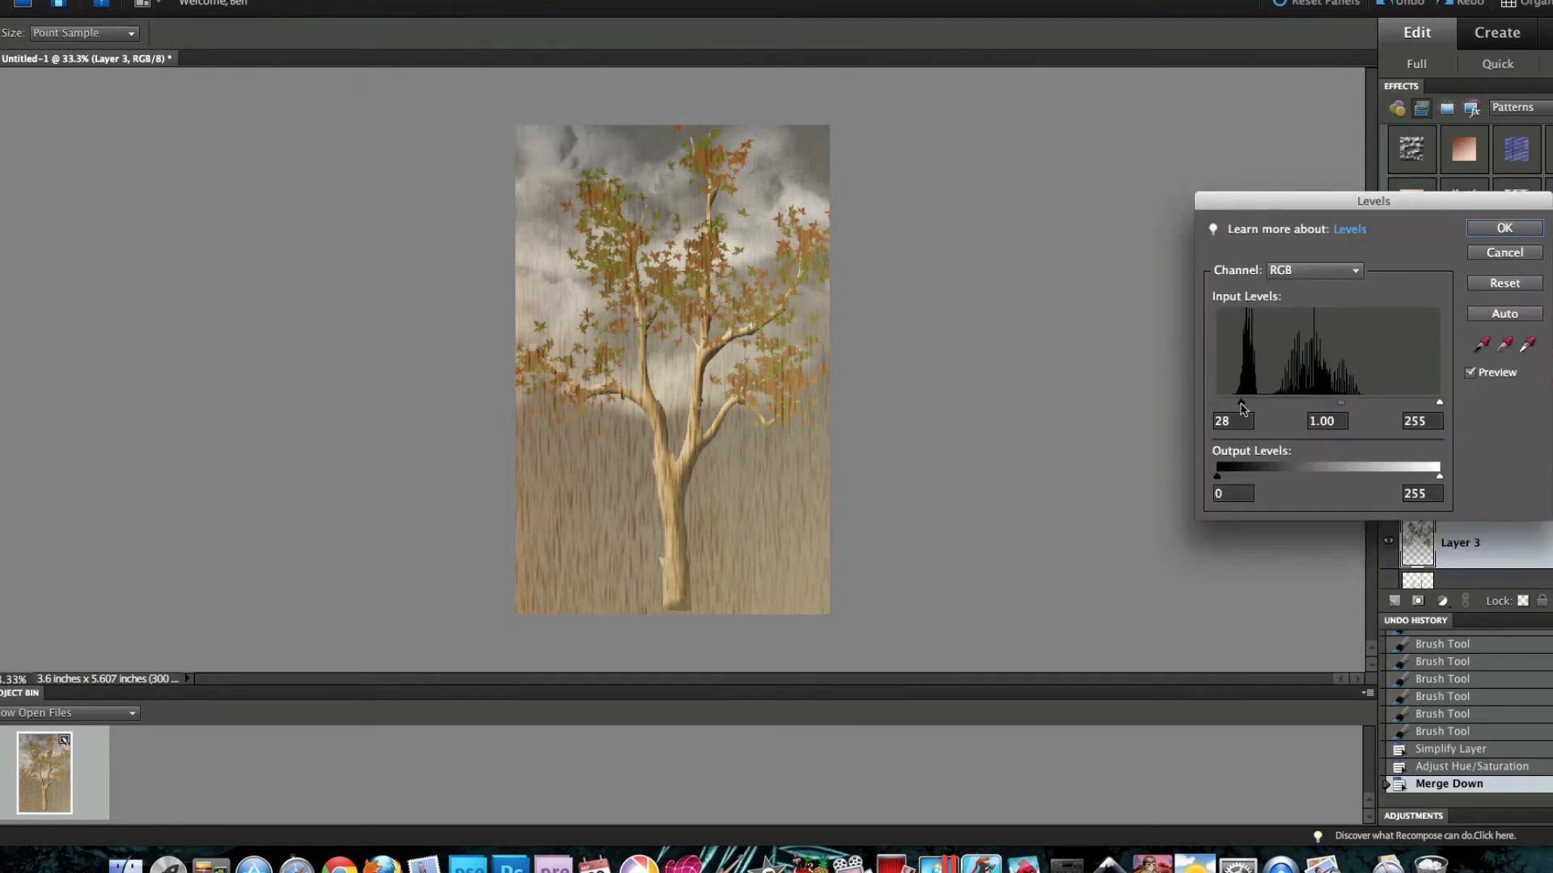
{"action": "left_click_drag", "start_coordinate": [1421, 403], "coordinate": [1257, 404]}
{"action": "left_click_drag", "start_coordinate": [1412, 404], "coordinate": [1400, 406]}
{"action": "mouse_move", "coordinate": [1400, 404]}
{"action": "left_mouse_down"}
{"action": "mouse_move", "coordinate": [1380, 407]}
{"action": "mouse_move", "coordinate": [1398, 409]}
{"action": "left_mouse_up"}
{"action": "left_click_drag", "start_coordinate": [1385, 405], "coordinate": [1381, 406]}
{"action": "left_click", "coordinate": [1503, 228]}
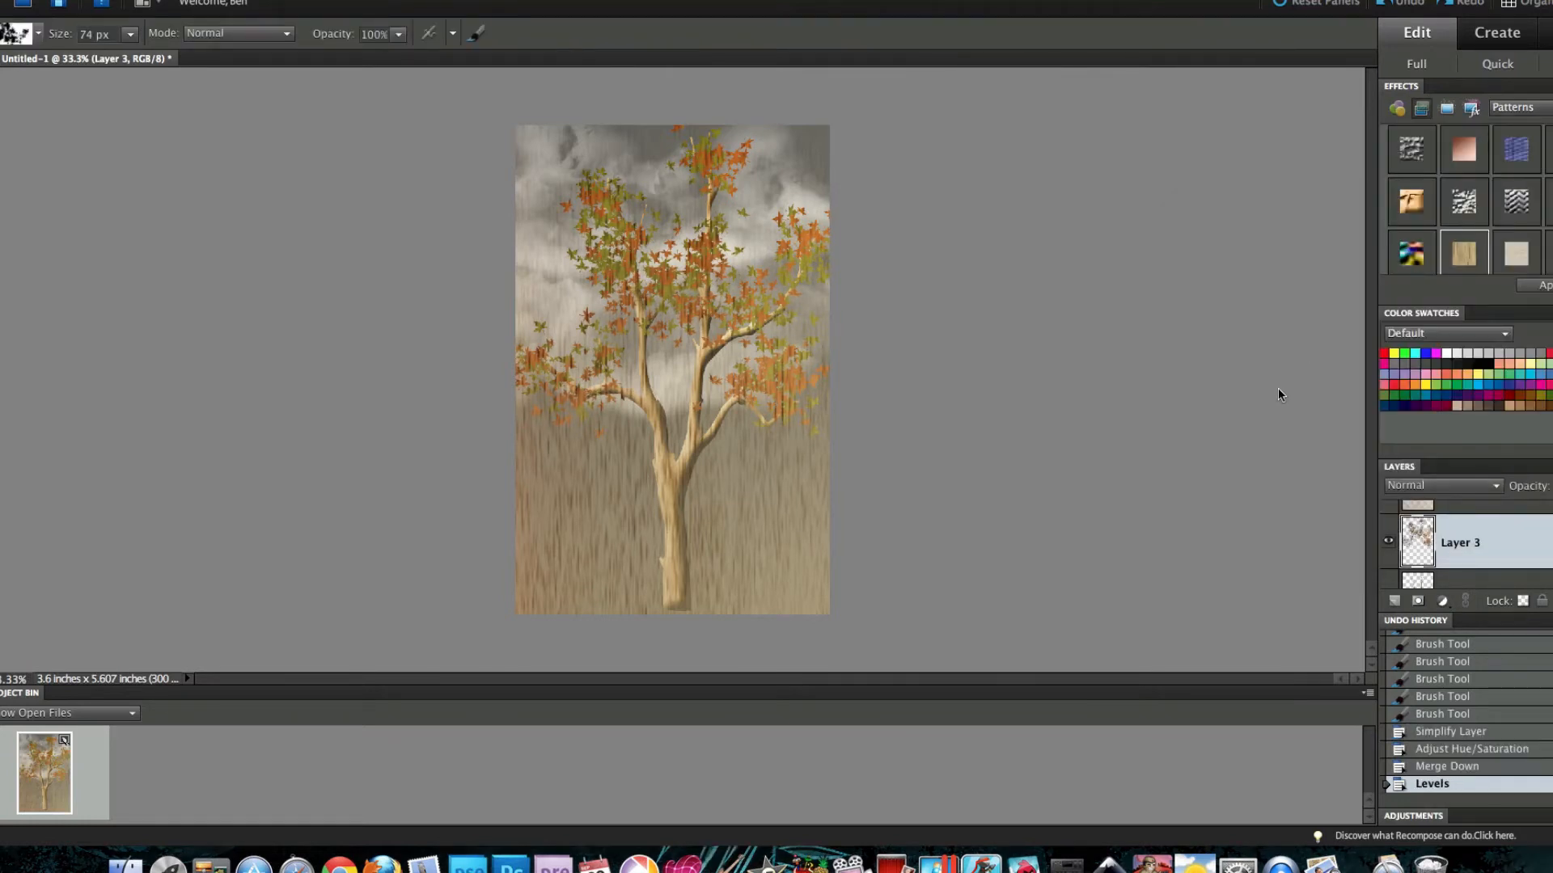
Step: Add a new layer with the wood pattern style and paint short grass along the ground with the 134 px grass brush
{"action": "scroll", "coordinate": [1493, 558], "scroll_direction": "up", "scroll_amount": 1}
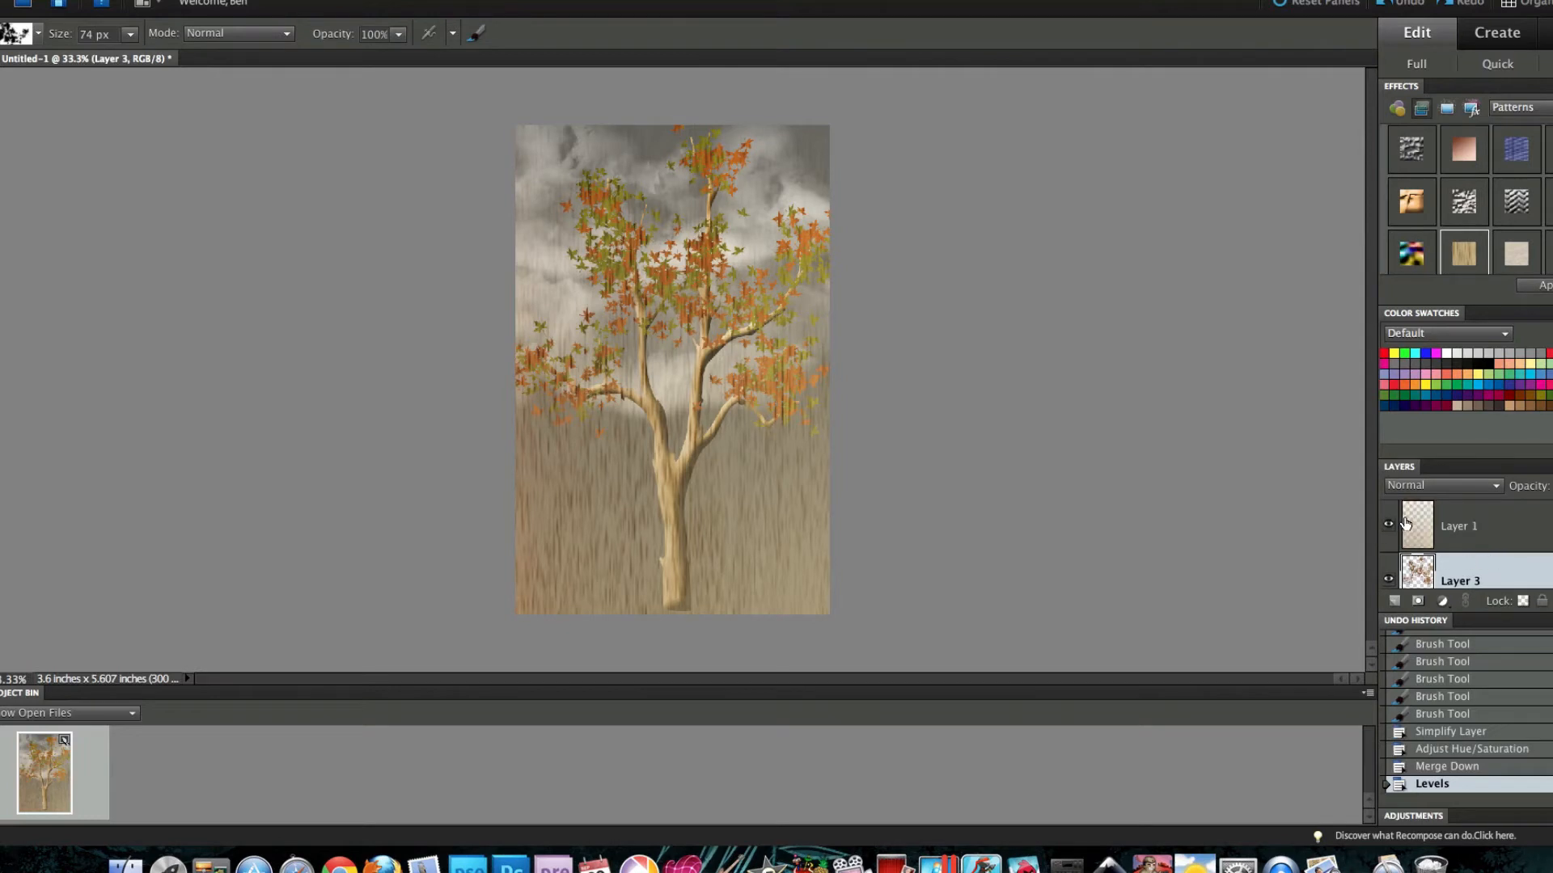
{"action": "left_click", "coordinate": [1394, 601]}
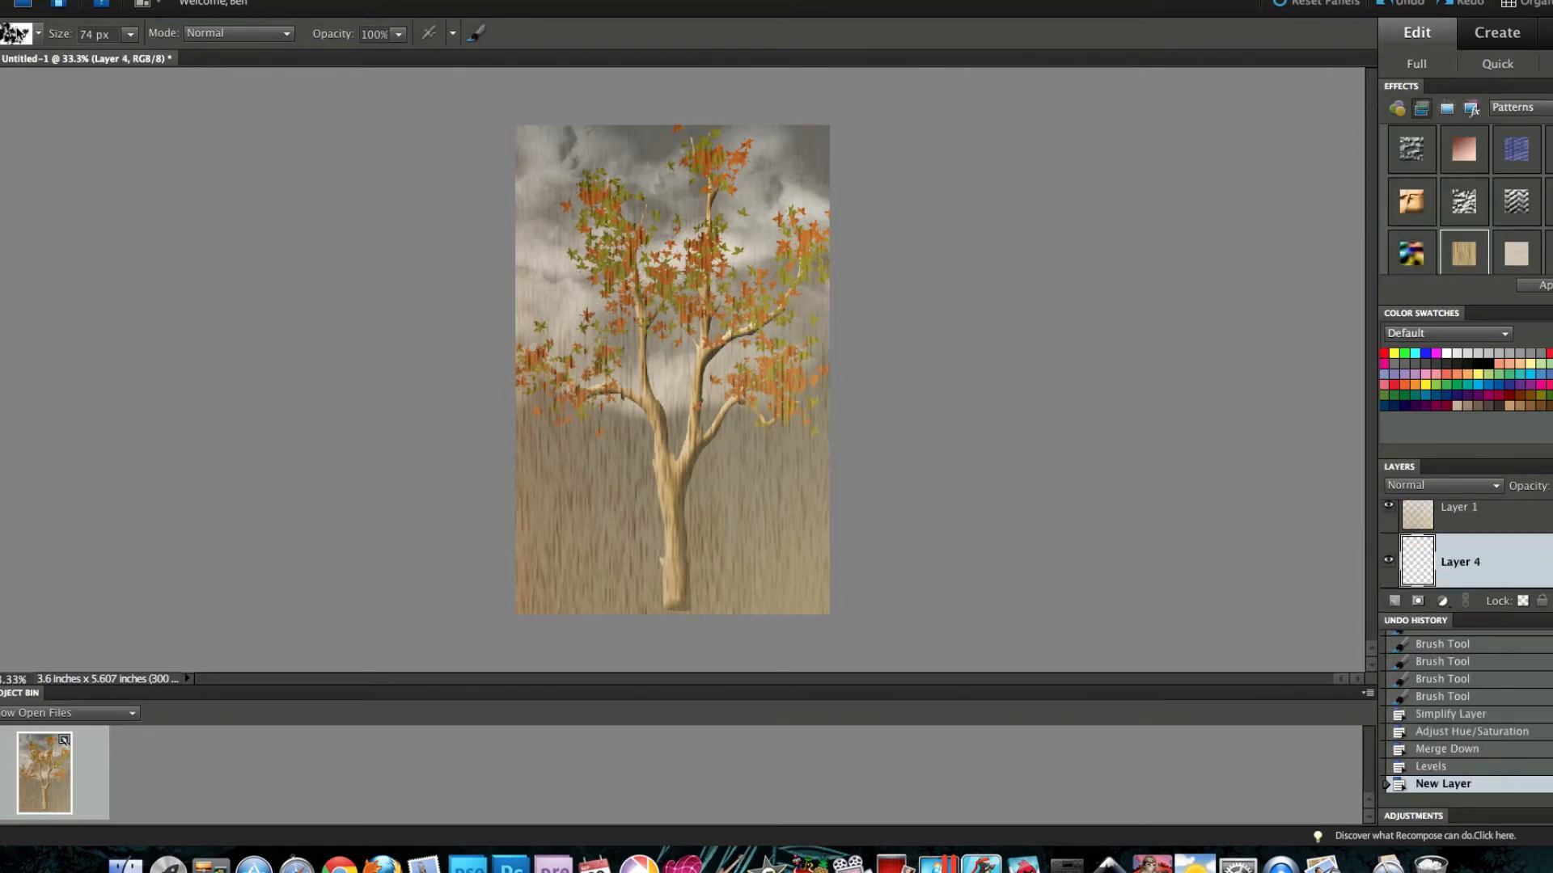
{"action": "left_click", "coordinate": [18, 35]}
{"action": "left_click", "coordinate": [306, 298]}
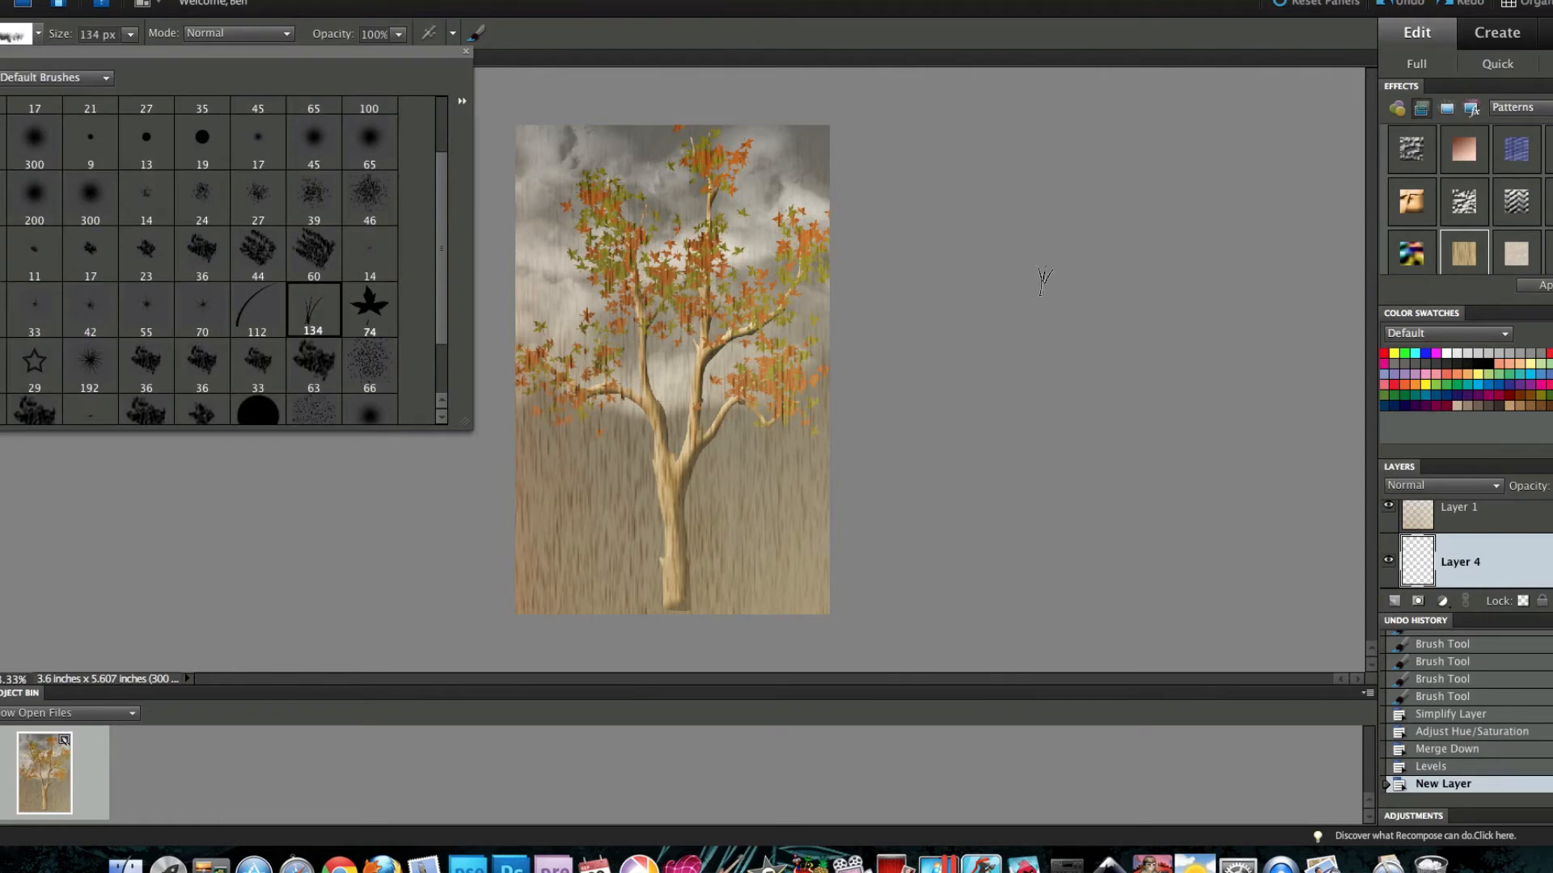
{"action": "left_click", "coordinate": [1045, 280]}
{"action": "double_click", "coordinate": [1469, 260]}
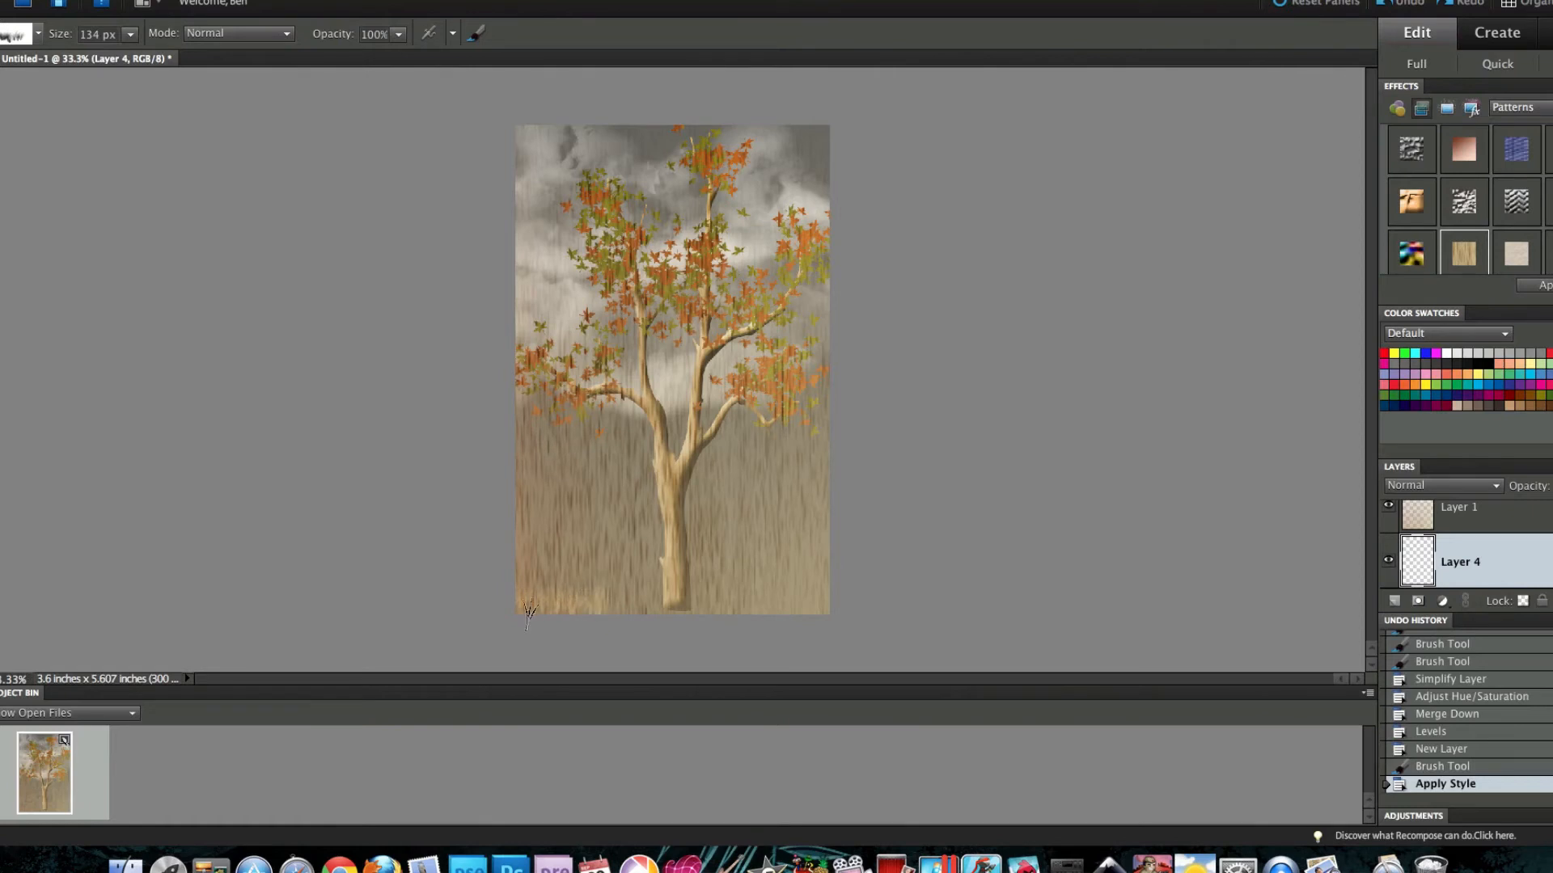
{"action": "mouse_move", "coordinate": [540, 579]}
{"action": "left_mouse_down"}
{"action": "mouse_move", "coordinate": [641, 600]}
{"action": "mouse_move", "coordinate": [811, 577]}
{"action": "mouse_move", "coordinate": [787, 611]}
{"action": "mouse_move", "coordinate": [830, 602]}
{"action": "mouse_move", "coordinate": [617, 613]}
{"action": "left_mouse_up"}
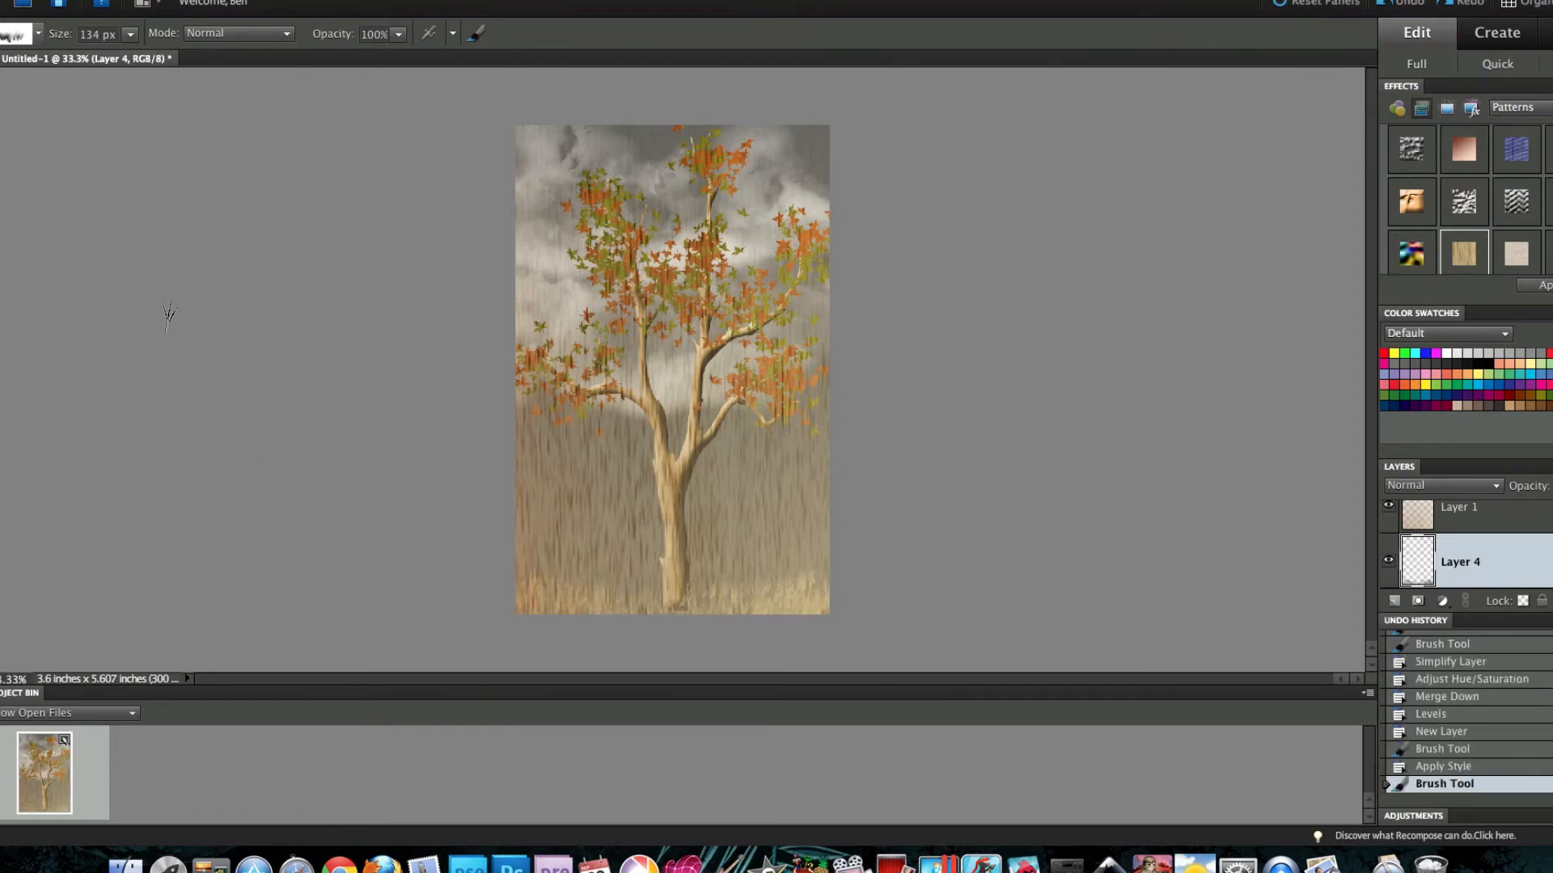
Step: Enlarge the grass brush to 250 px and paint taller grass across the ground and around the trunk base on Layer 4
{"action": "key", "text": "bracketright"}
{"action": "key", "text": "bracketright"}
{"action": "key", "text": "bracketright"}
{"action": "key", "text": "bracketright"}
{"action": "key", "text": "bracketright"}
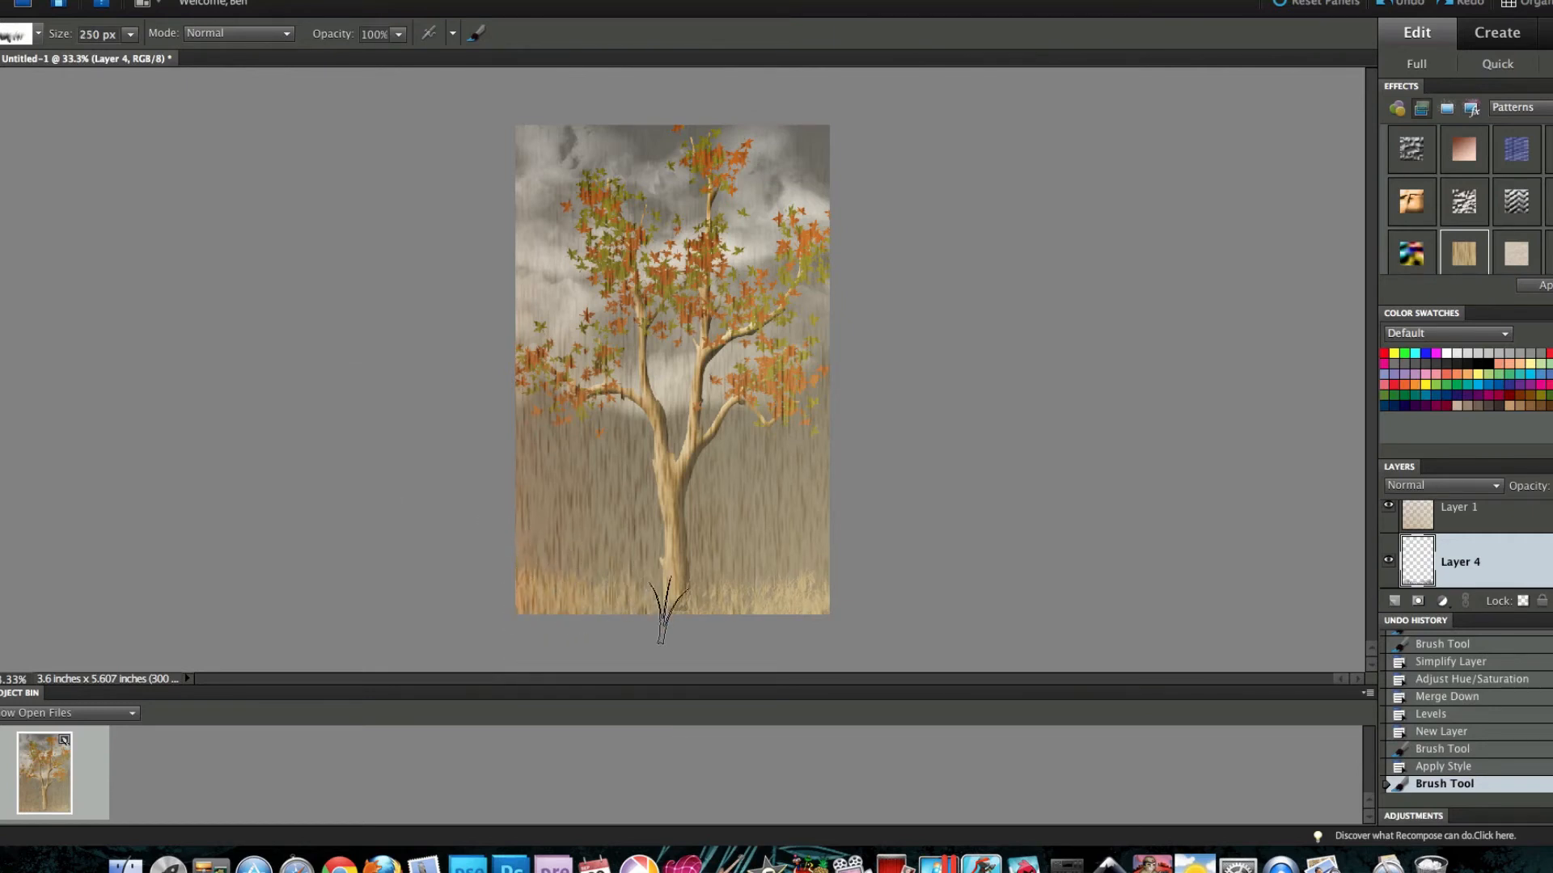
{"action": "key", "text": "bracketleft"}
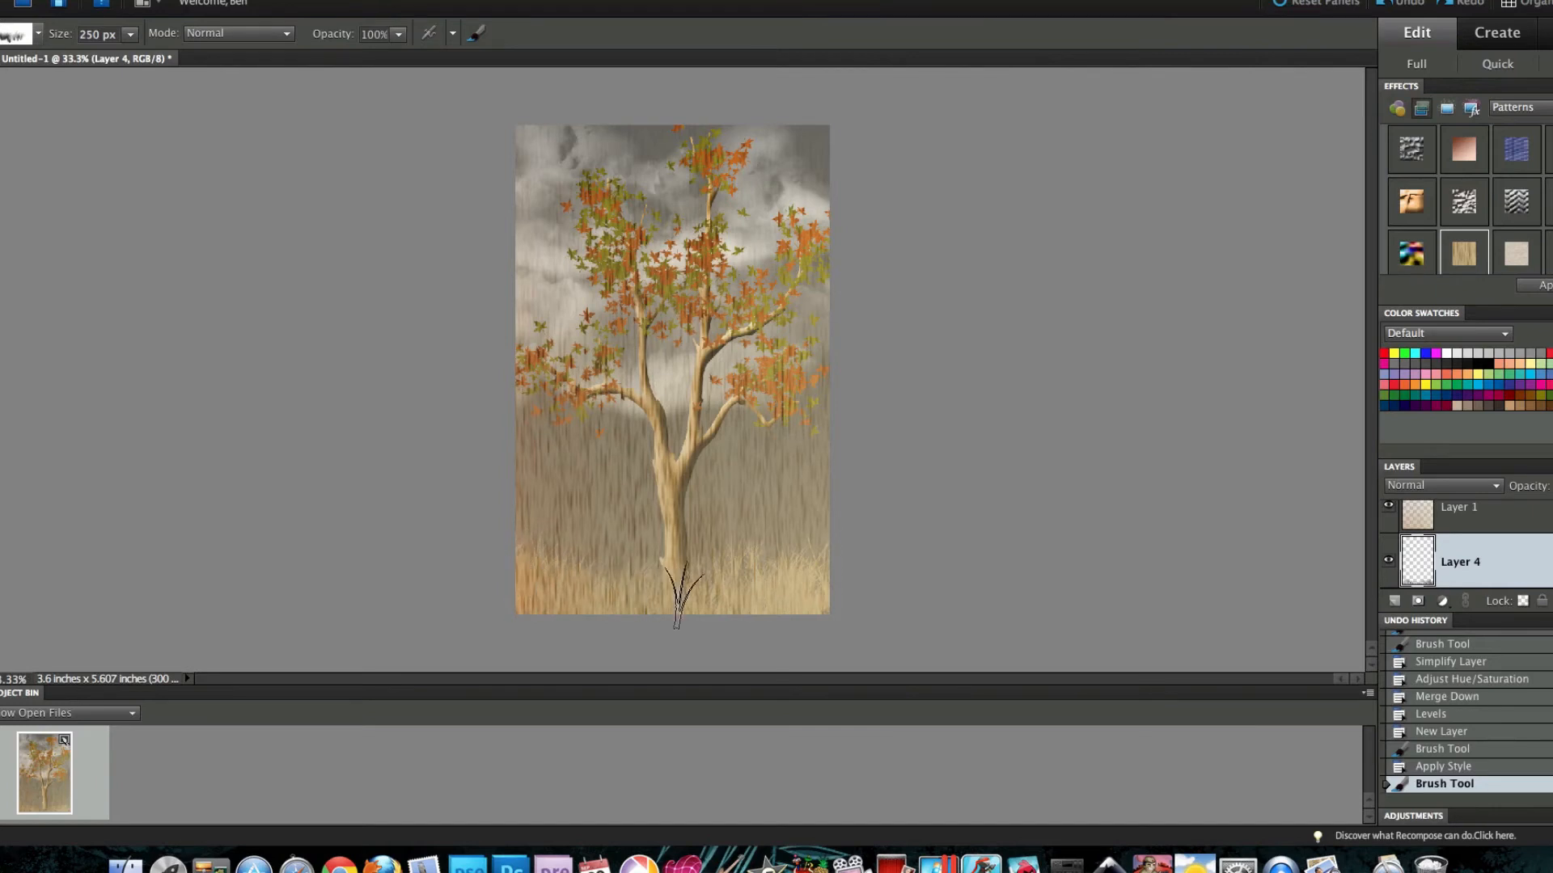
{"action": "left_click", "coordinate": [853, 598]}
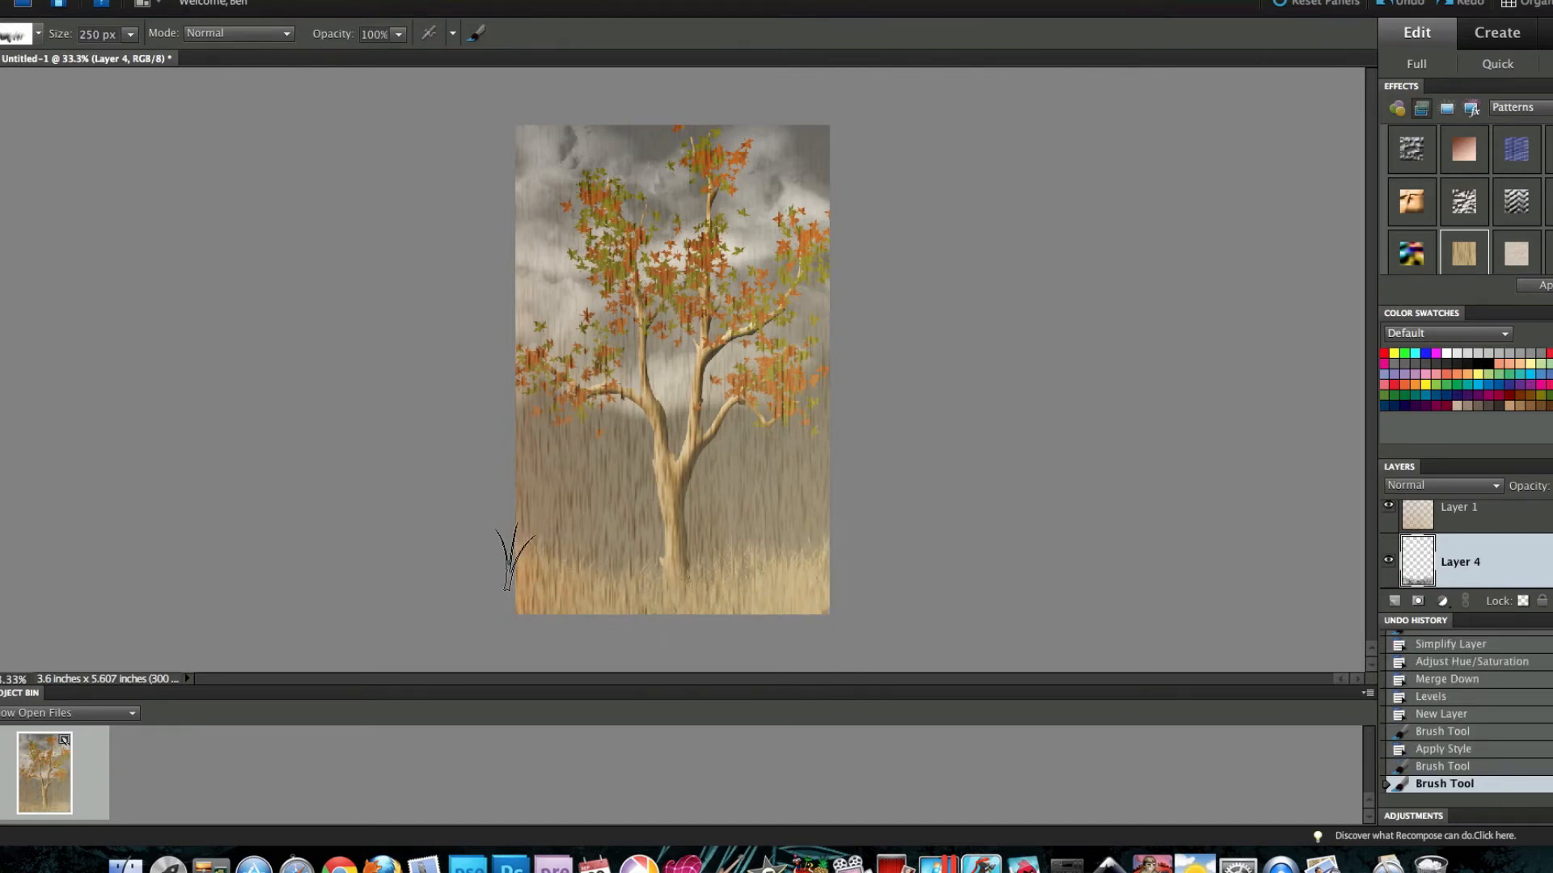
{"action": "left_click", "coordinate": [516, 560]}
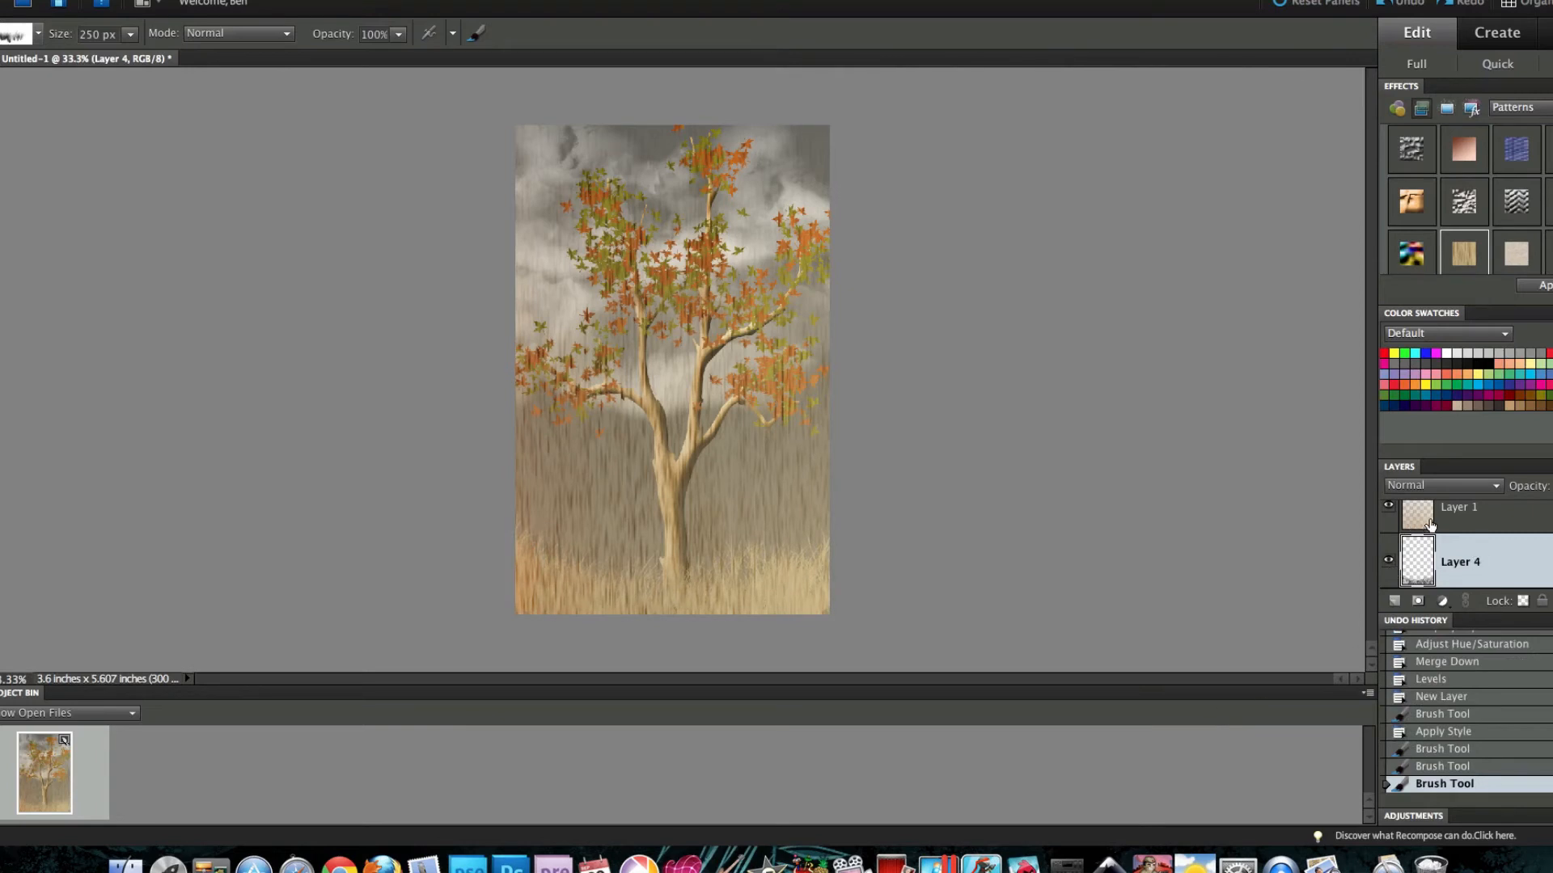
Step: Add Layer 5 with the wood pattern style and paint shorter foreground grass using brush sizes of 150 and 125 px
{"action": "left_click", "coordinate": [1395, 602]}
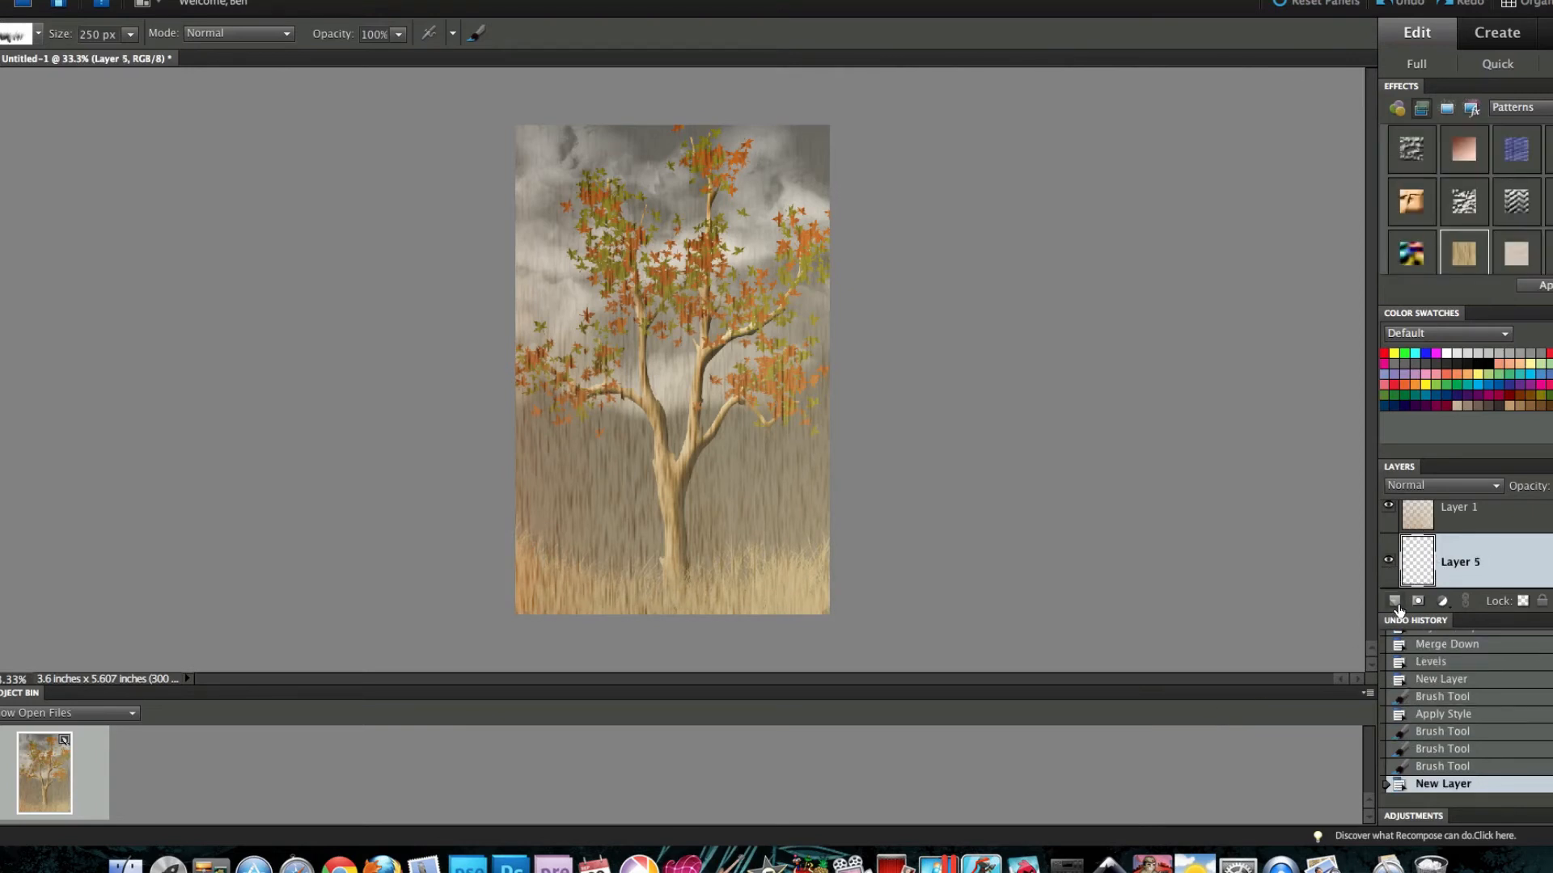
{"action": "double_click", "coordinate": [1473, 249]}
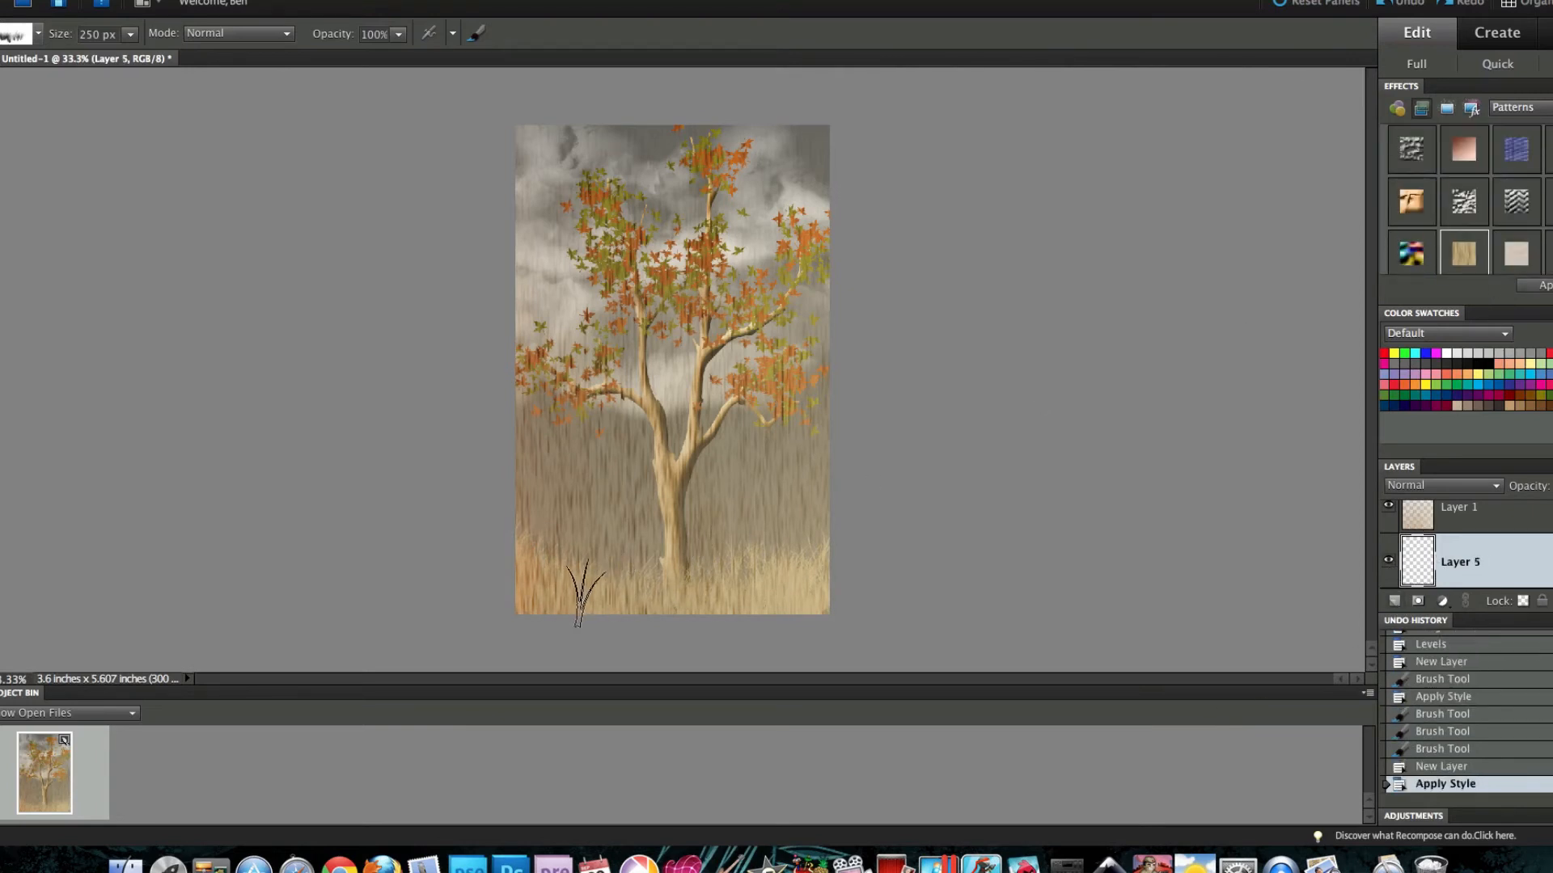
{"action": "key", "text": "bracketleft"}
{"action": "key", "text": "bracketleft"}
{"action": "key", "text": "bracketleft"}
{"action": "mouse_move", "coordinate": [534, 600]}
{"action": "left_mouse_down"}
{"action": "mouse_move", "coordinate": [599, 602]}
{"action": "mouse_move", "coordinate": [498, 577]}
{"action": "mouse_move", "coordinate": [598, 590]}
{"action": "left_mouse_up"}
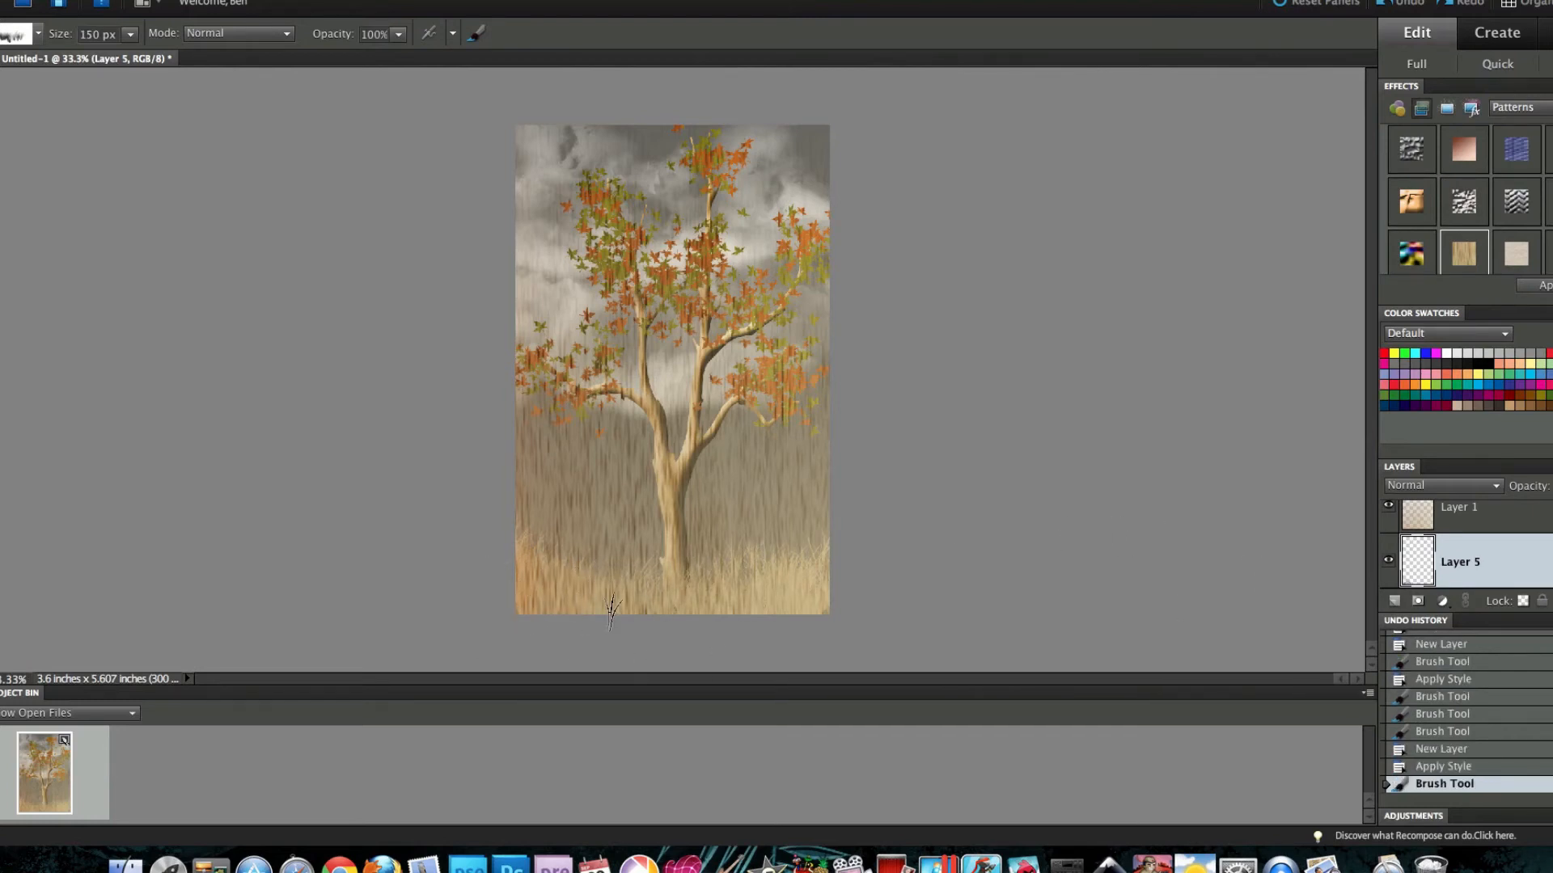
{"action": "mouse_move", "coordinate": [760, 595]}
{"action": "left_mouse_down"}
{"action": "mouse_move", "coordinate": [830, 618]}
{"action": "mouse_move", "coordinate": [770, 646]}
{"action": "mouse_move", "coordinate": [841, 625]}
{"action": "mouse_move", "coordinate": [766, 602]}
{"action": "left_mouse_up"}
{"action": "key", "text": "bracketleft"}
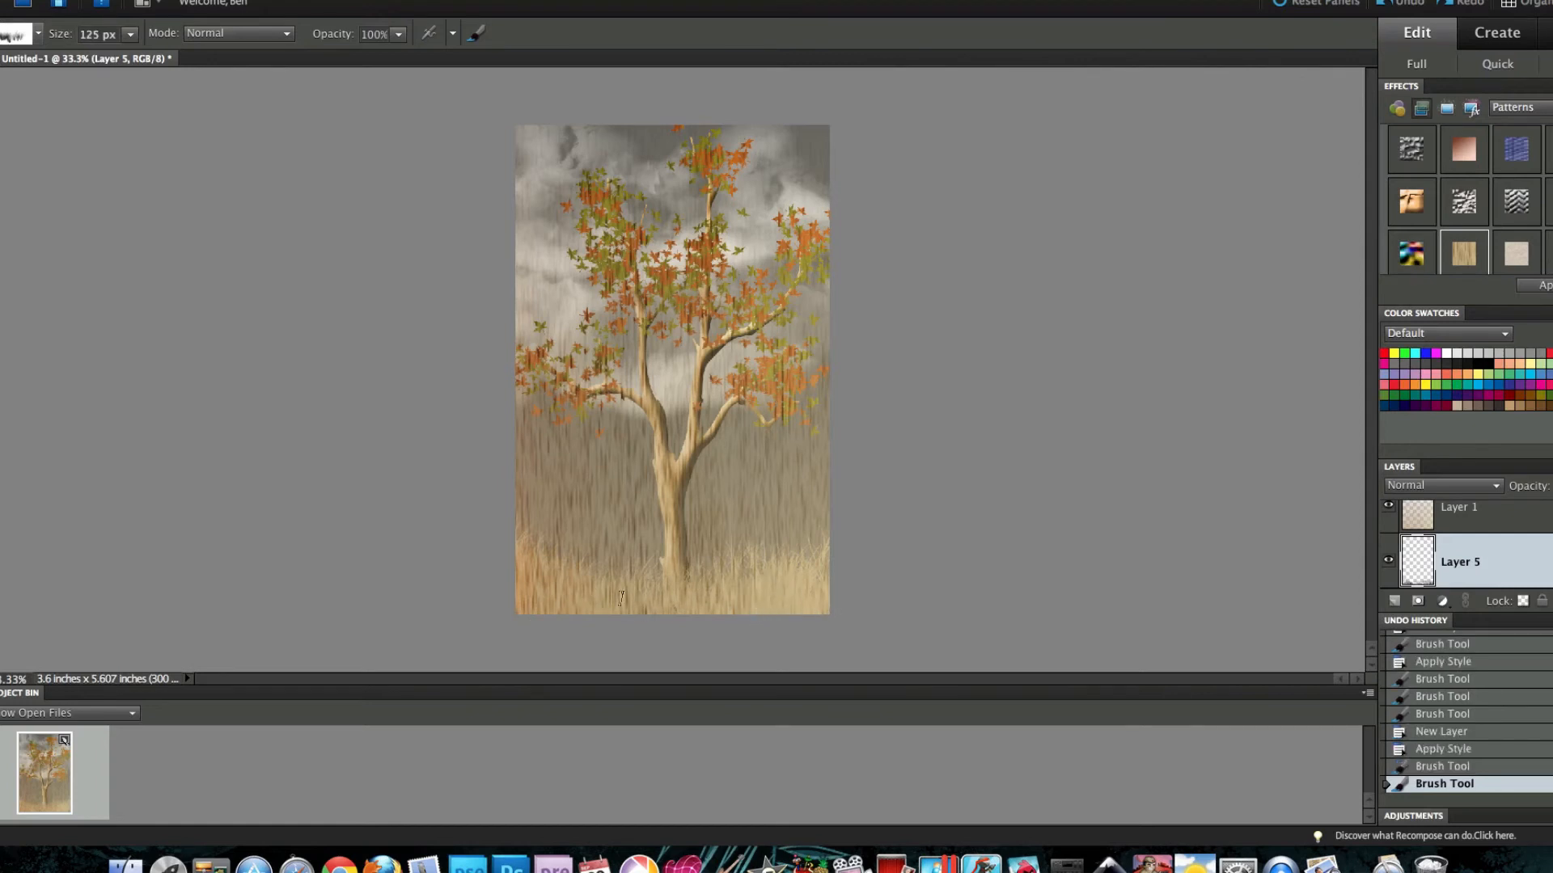
Step: Simplify Layer 5 and colorize its foreground grass dark olive with hue 58, saturation 63 and lightness -91
{"action": "right_click", "coordinate": [1464, 566]}
{"action": "left_click", "coordinate": [1485, 623]}
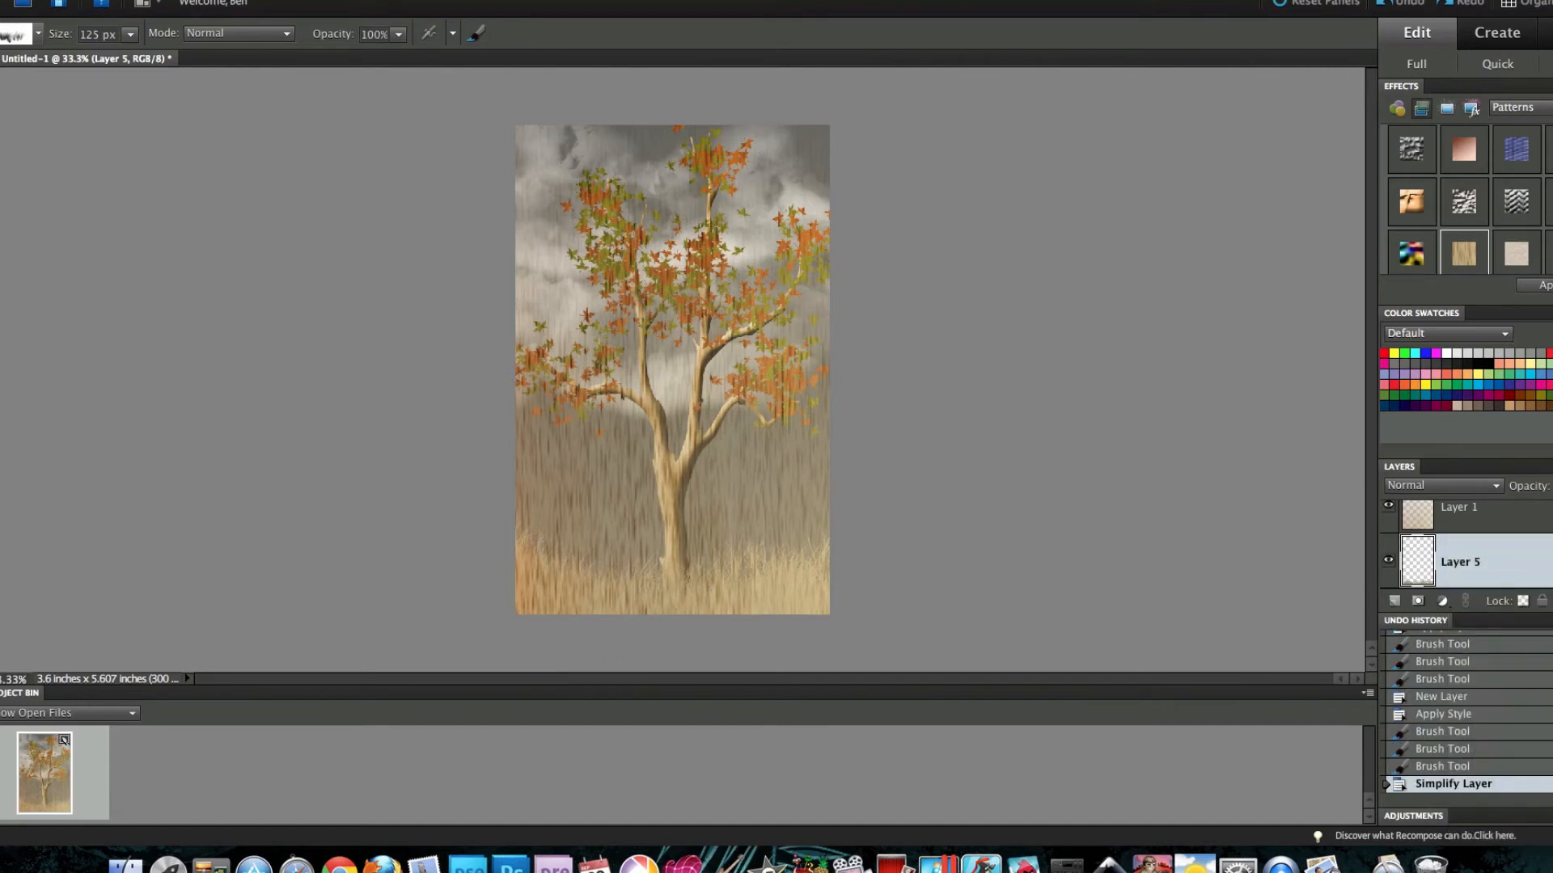
{"action": "left_click", "coordinate": [283, 0]}
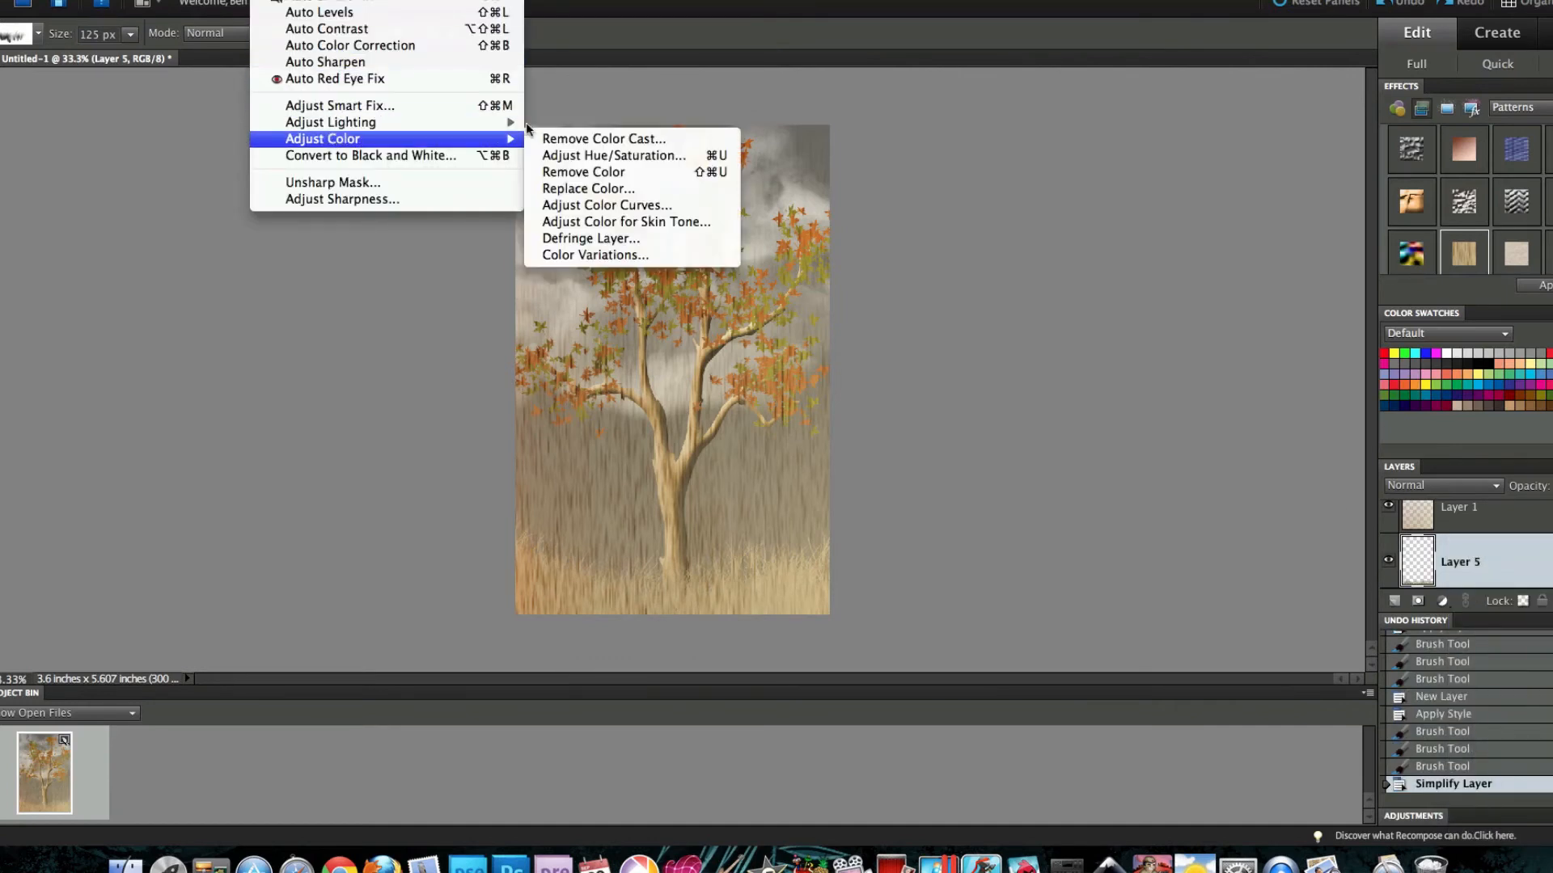
{"action": "mouse_move", "coordinate": [452, 138]}
{"action": "left_click", "coordinate": [618, 157]}
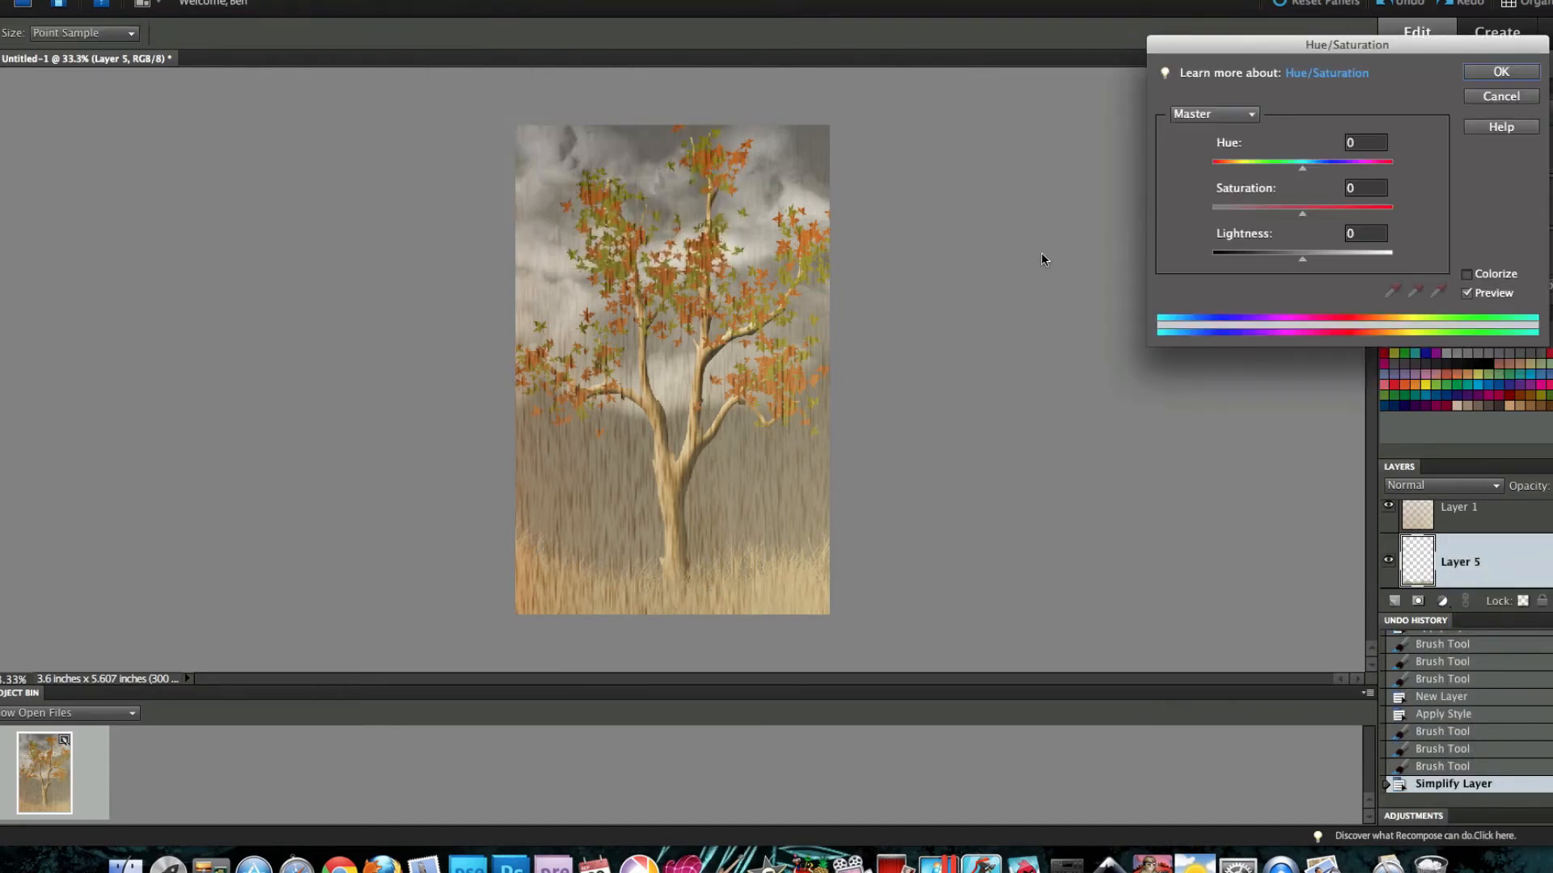
{"action": "left_click", "coordinate": [1467, 275]}
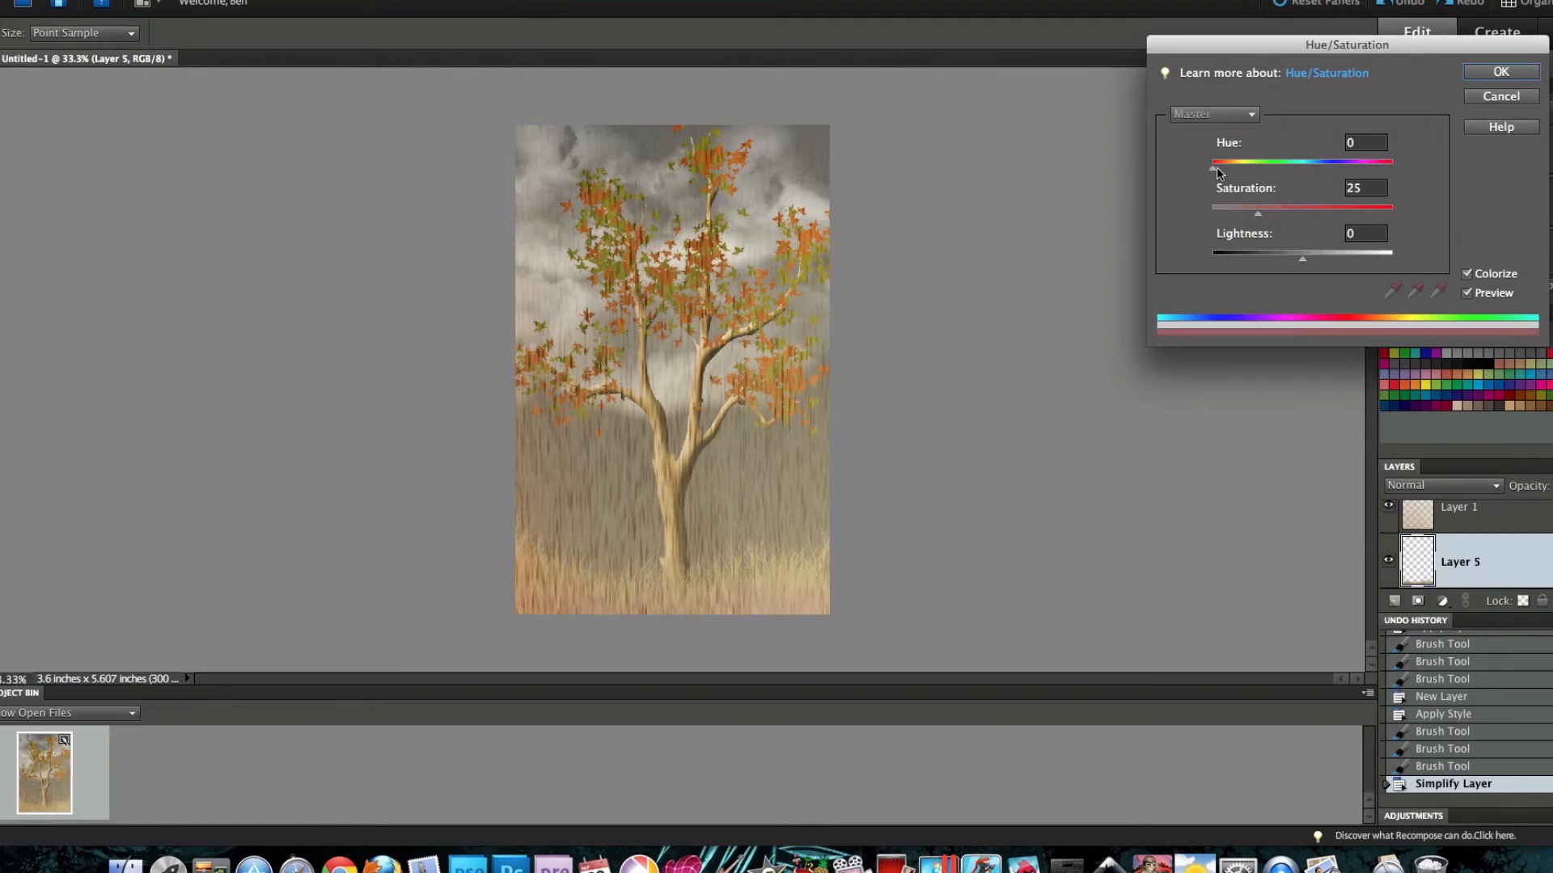
{"action": "left_click_drag", "start_coordinate": [1217, 172], "coordinate": [1221, 262]}
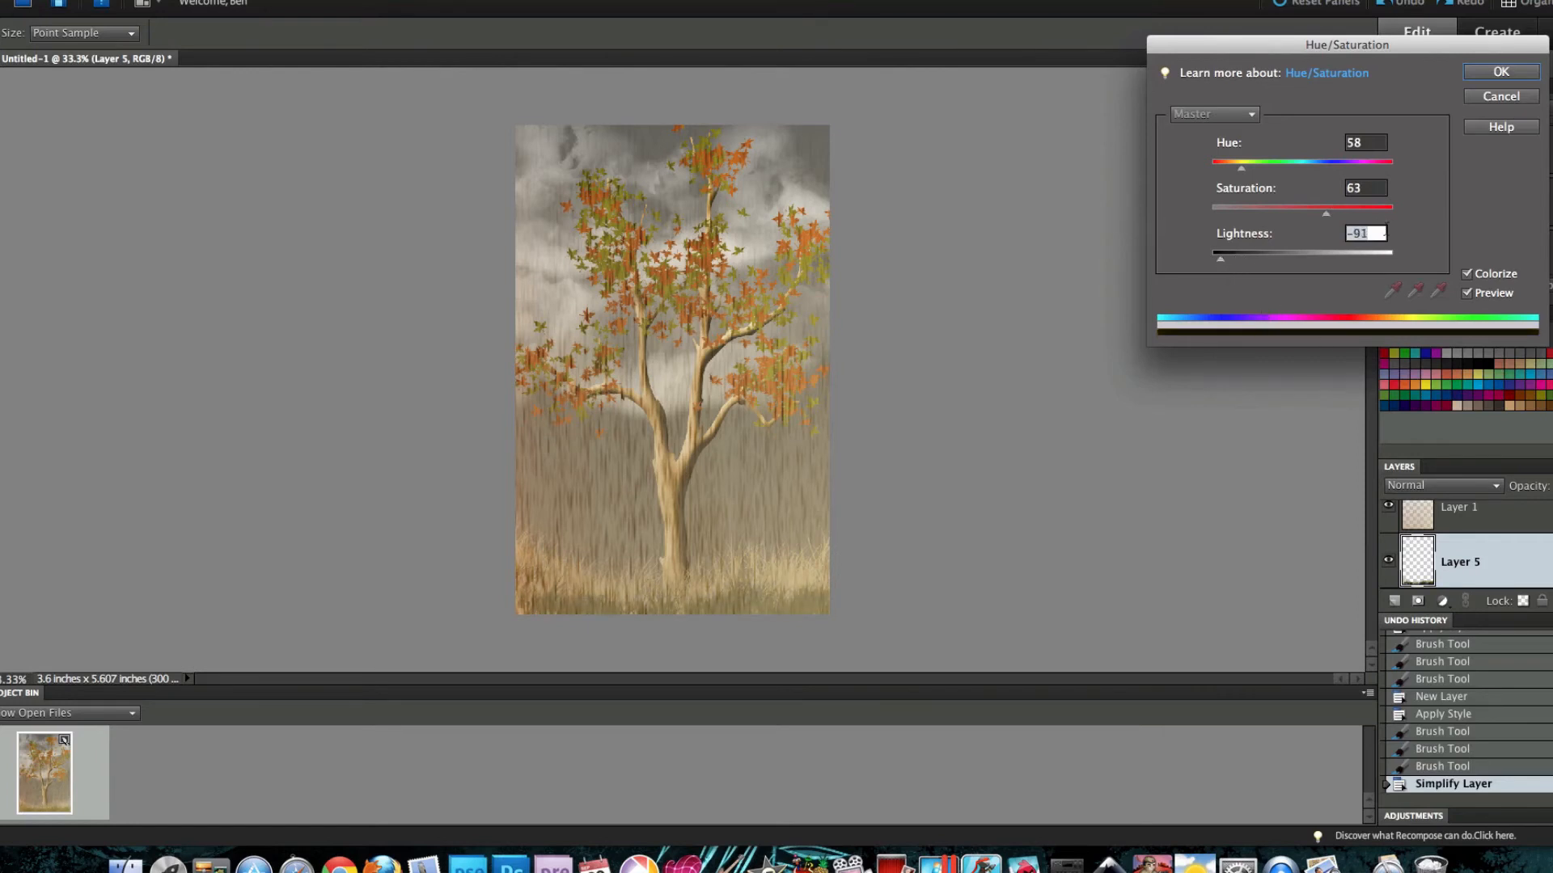
{"action": "left_click", "coordinate": [1529, 74]}
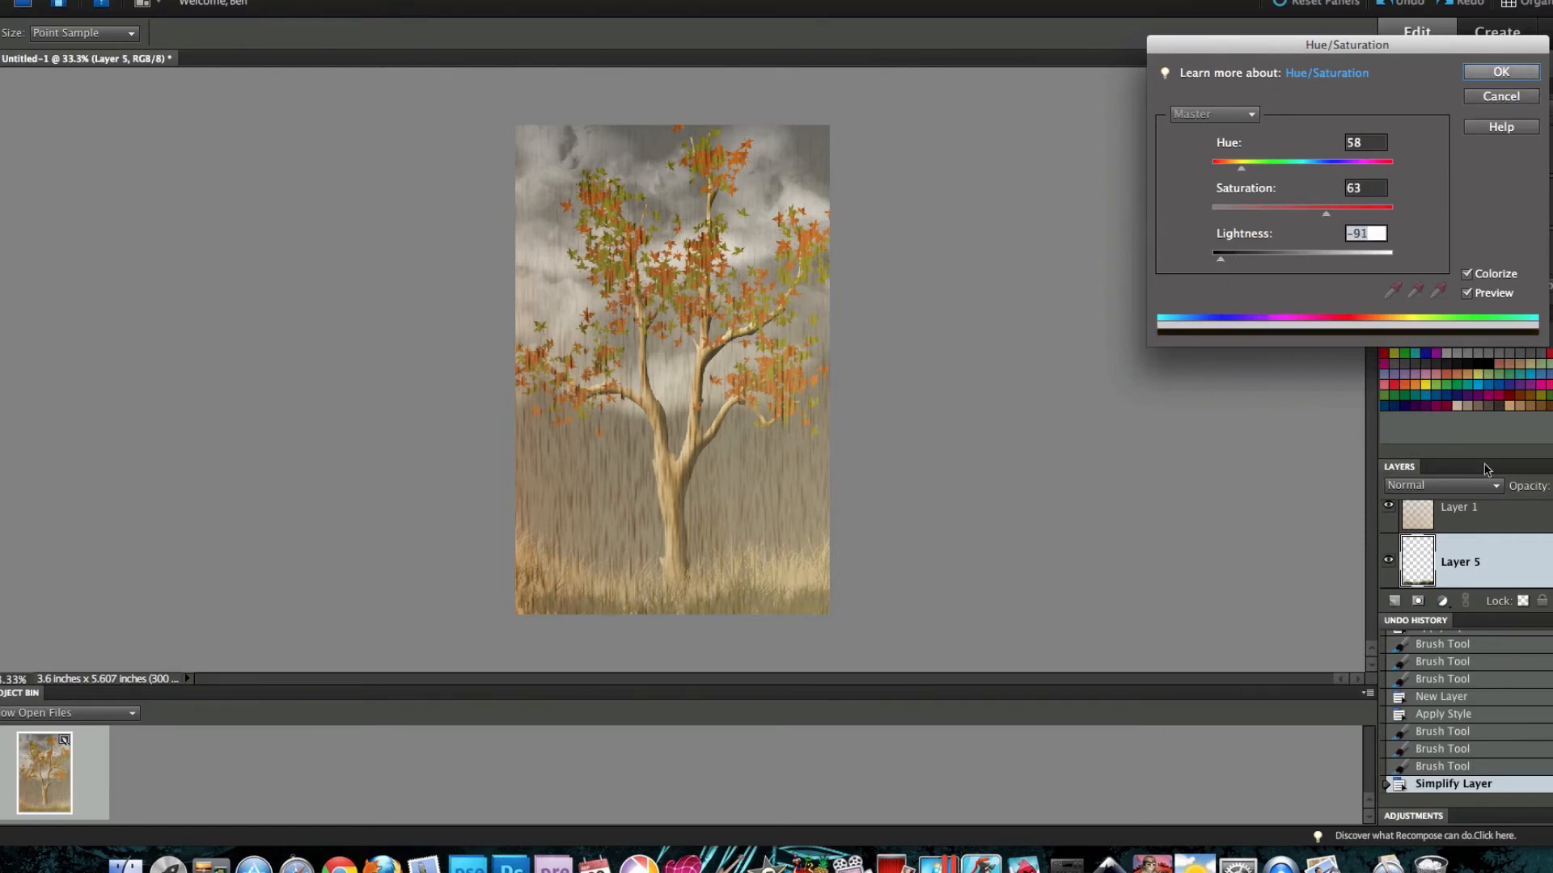
Step: Duplicate Layer 5 and stretch the copied foreground grass downward to 132.9% of its height
{"action": "right_click", "coordinate": [1435, 558]}
{"action": "left_click", "coordinate": [1451, 576]}
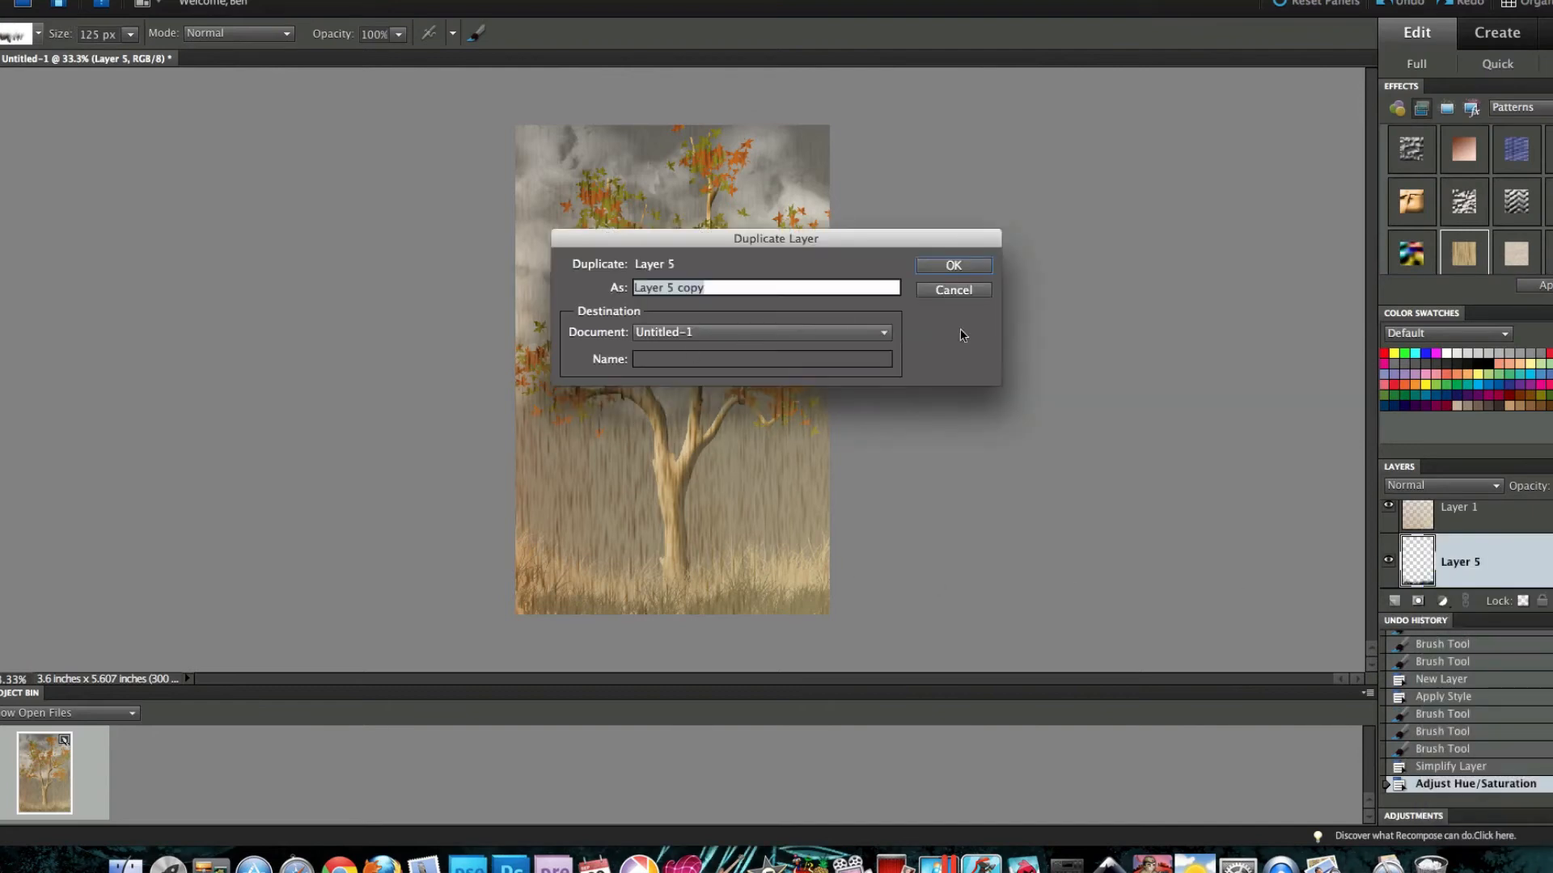
{"action": "left_click", "coordinate": [946, 270]}
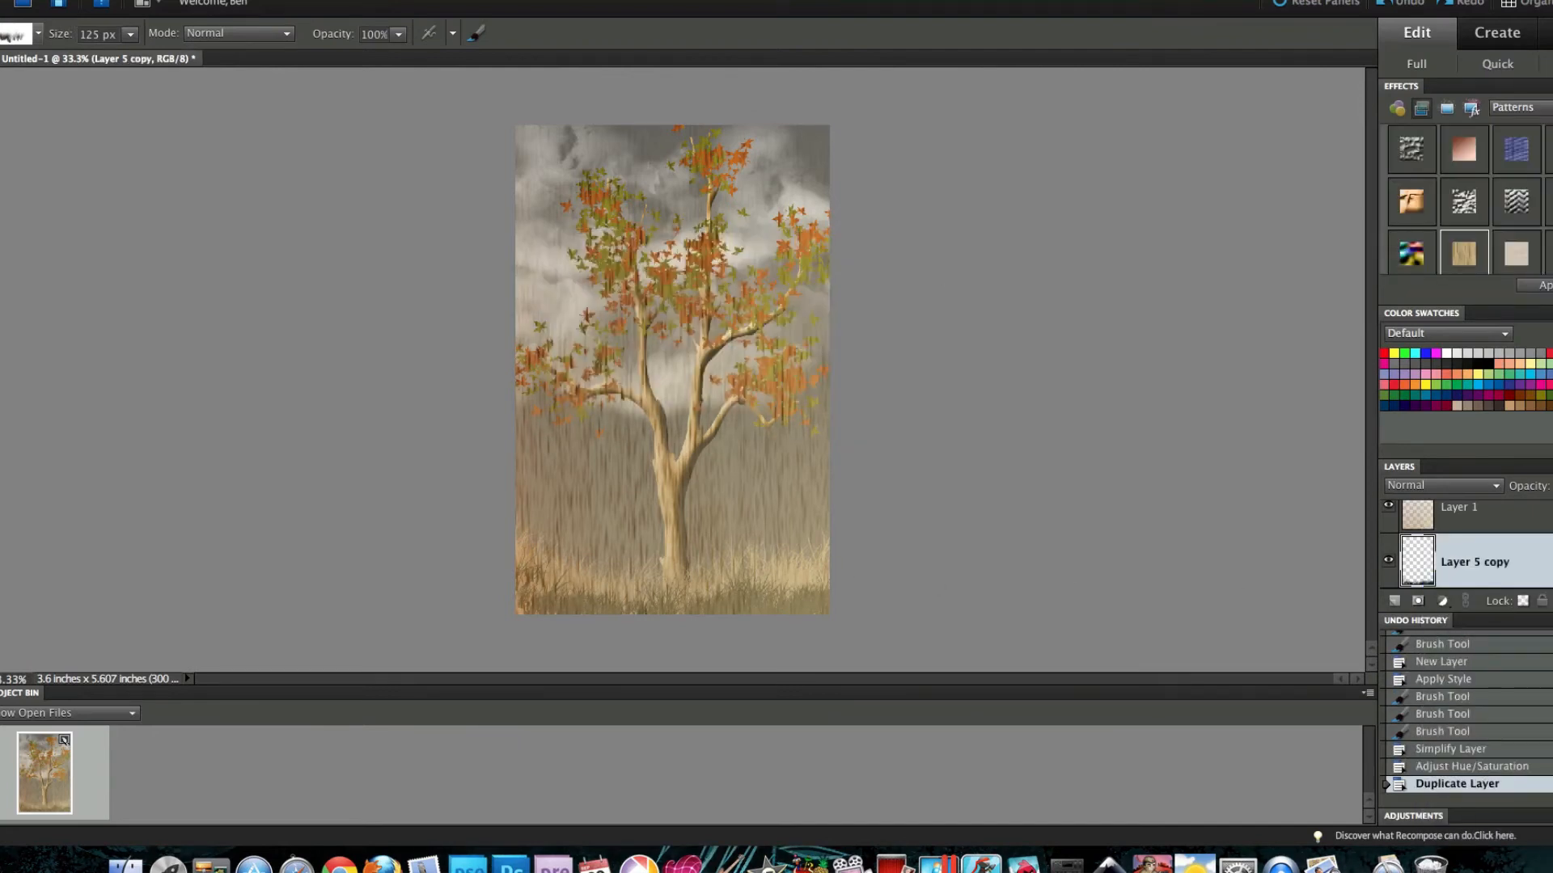
{"action": "key", "text": "v"}
{"action": "left_click_drag", "start_coordinate": [672, 615], "coordinate": [670, 643]}
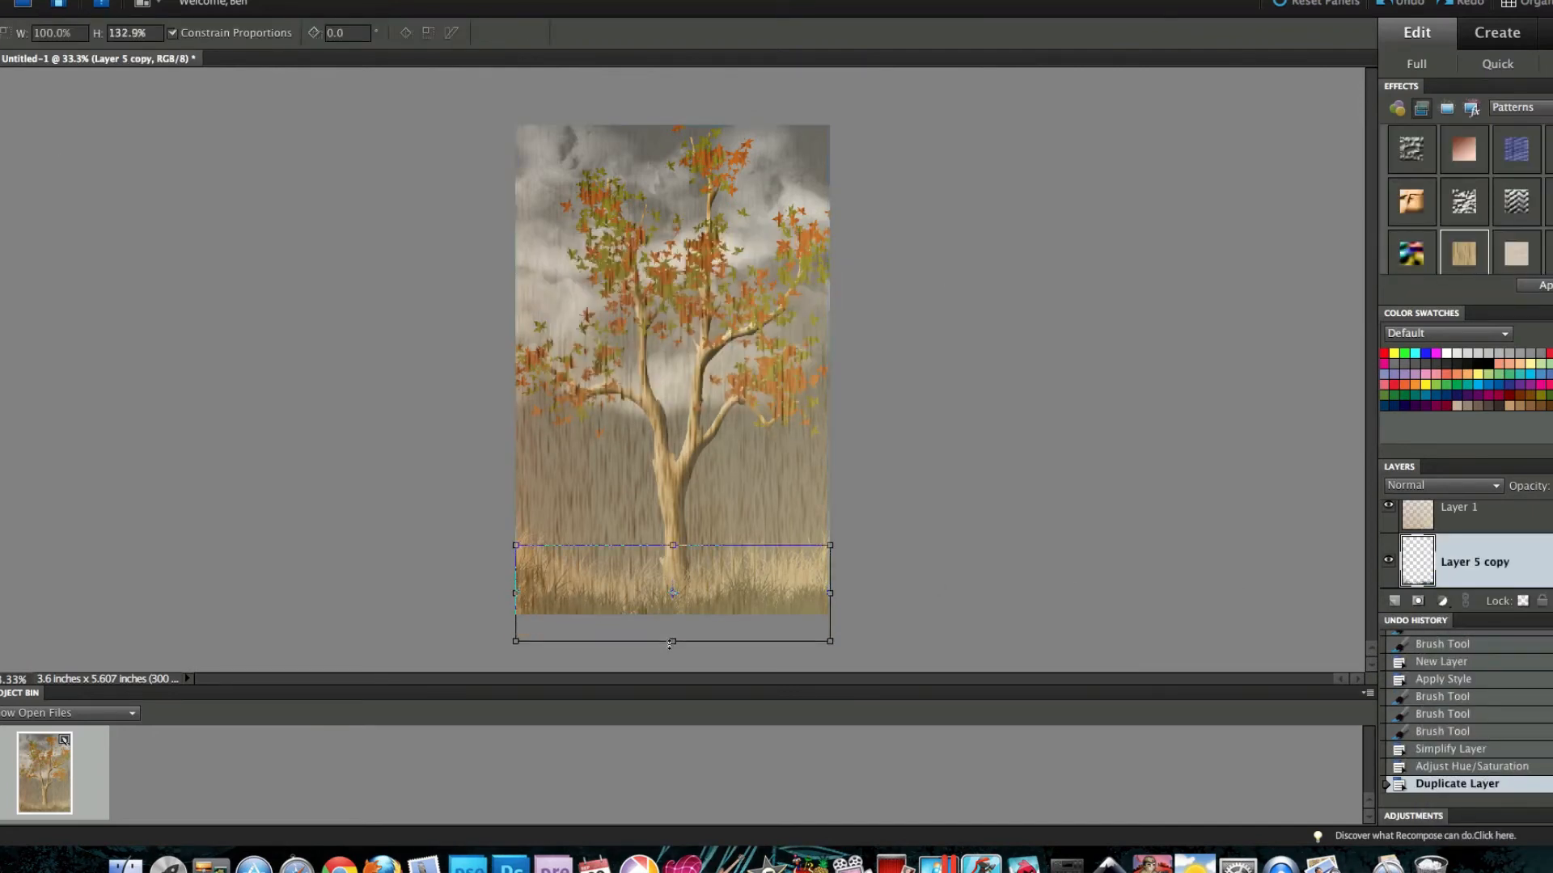
{"action": "key", "text": "Return"}
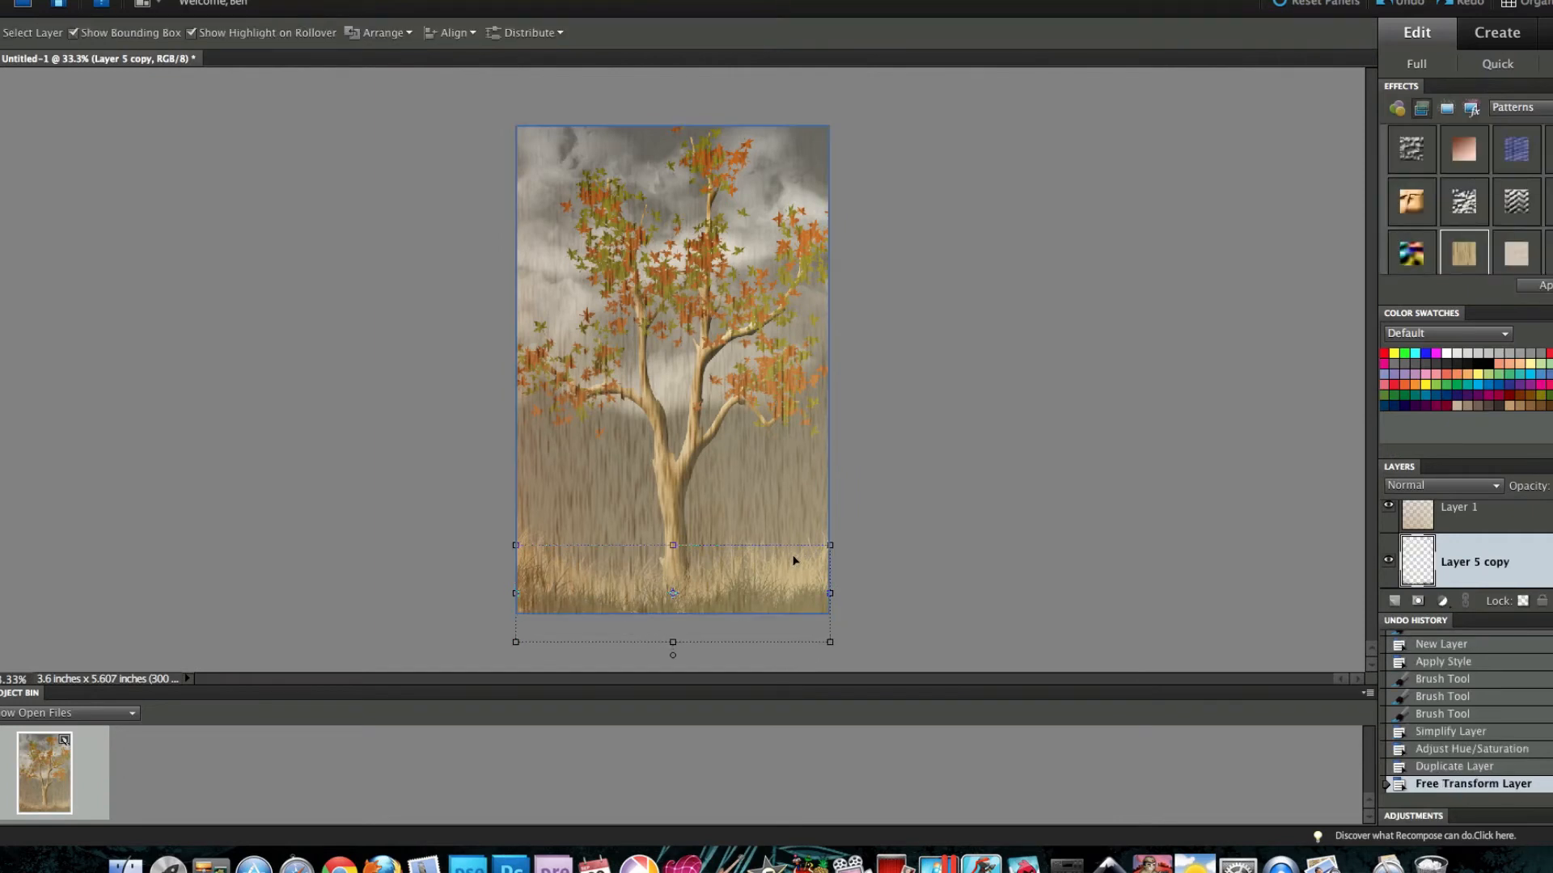
Step: Enlarge the Layer 5 copy to about 122% height, flip it horizontally, and stretch it across the ground past both canvas edges
{"action": "left_click_drag", "start_coordinate": [830, 545], "coordinate": [898, 524]}
{"action": "mouse_move", "coordinate": [748, 569]}
{"action": "left_mouse_down"}
{"action": "mouse_move", "coordinate": [676, 565]}
{"action": "mouse_move", "coordinate": [736, 569]}
{"action": "left_mouse_up"}
{"action": "left_click_drag", "start_coordinate": [878, 583], "coordinate": [117, 589]}
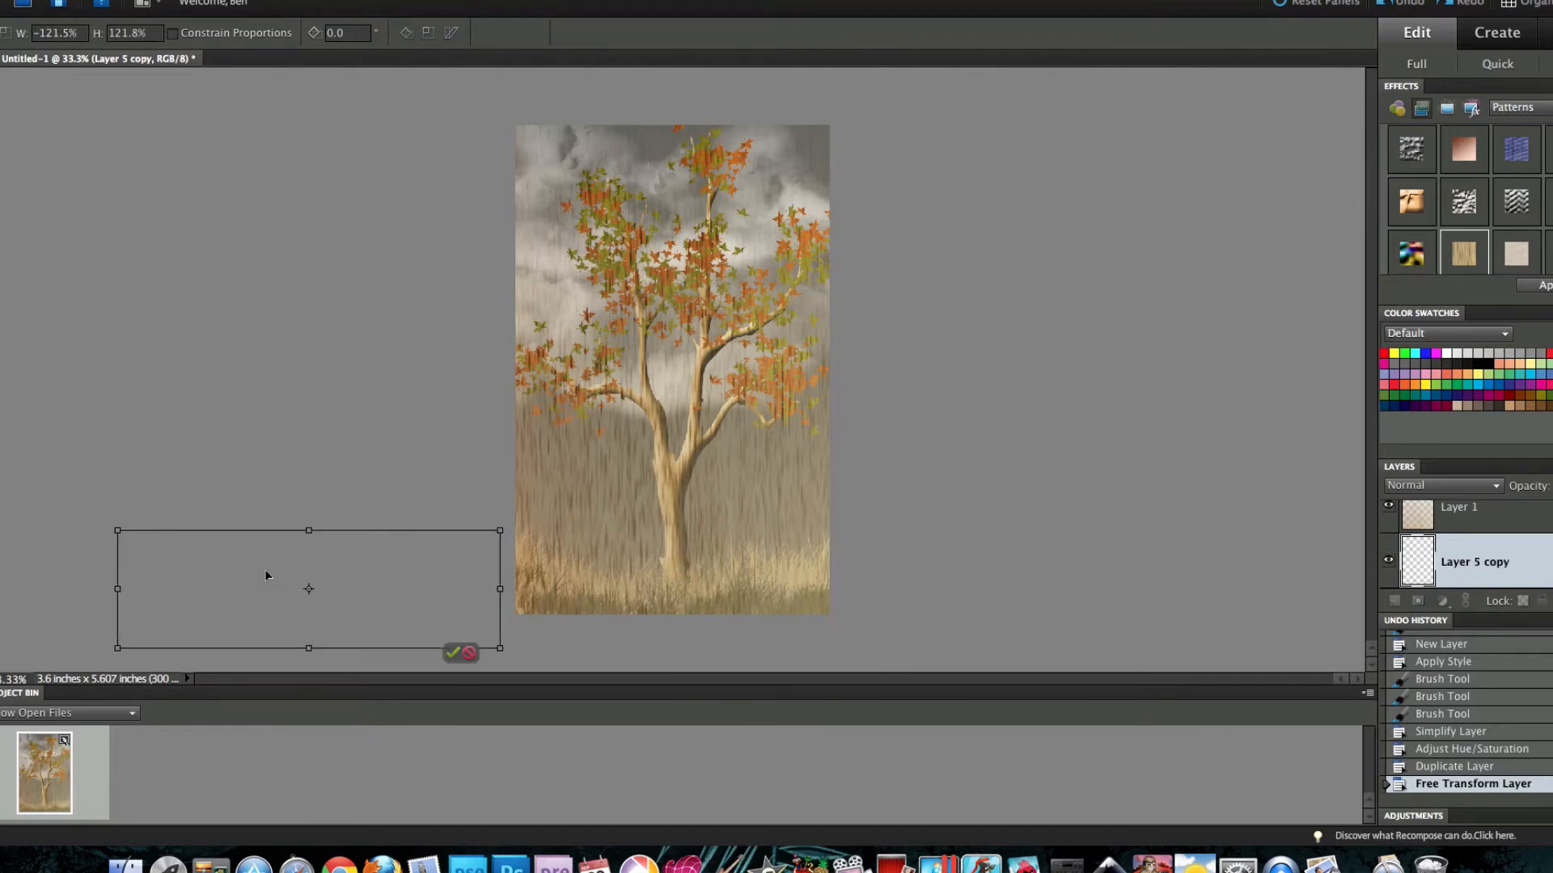
{"action": "left_click_drag", "start_coordinate": [265, 570], "coordinate": [584, 564]}
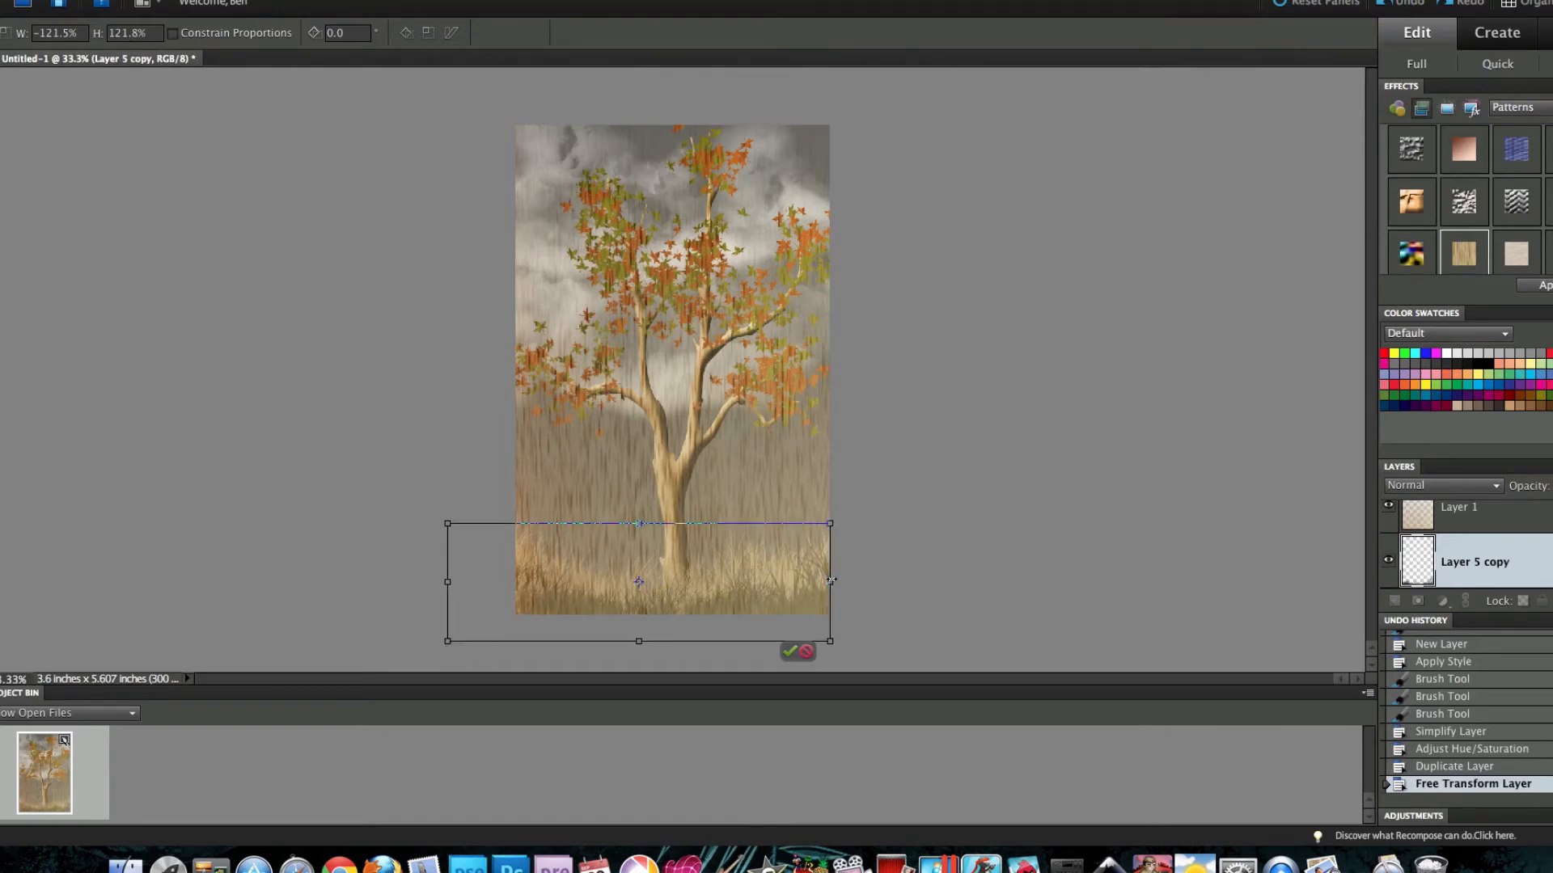
{"action": "left_click_drag", "start_coordinate": [831, 580], "coordinate": [846, 581]}
{"action": "left_click", "coordinate": [806, 651]}
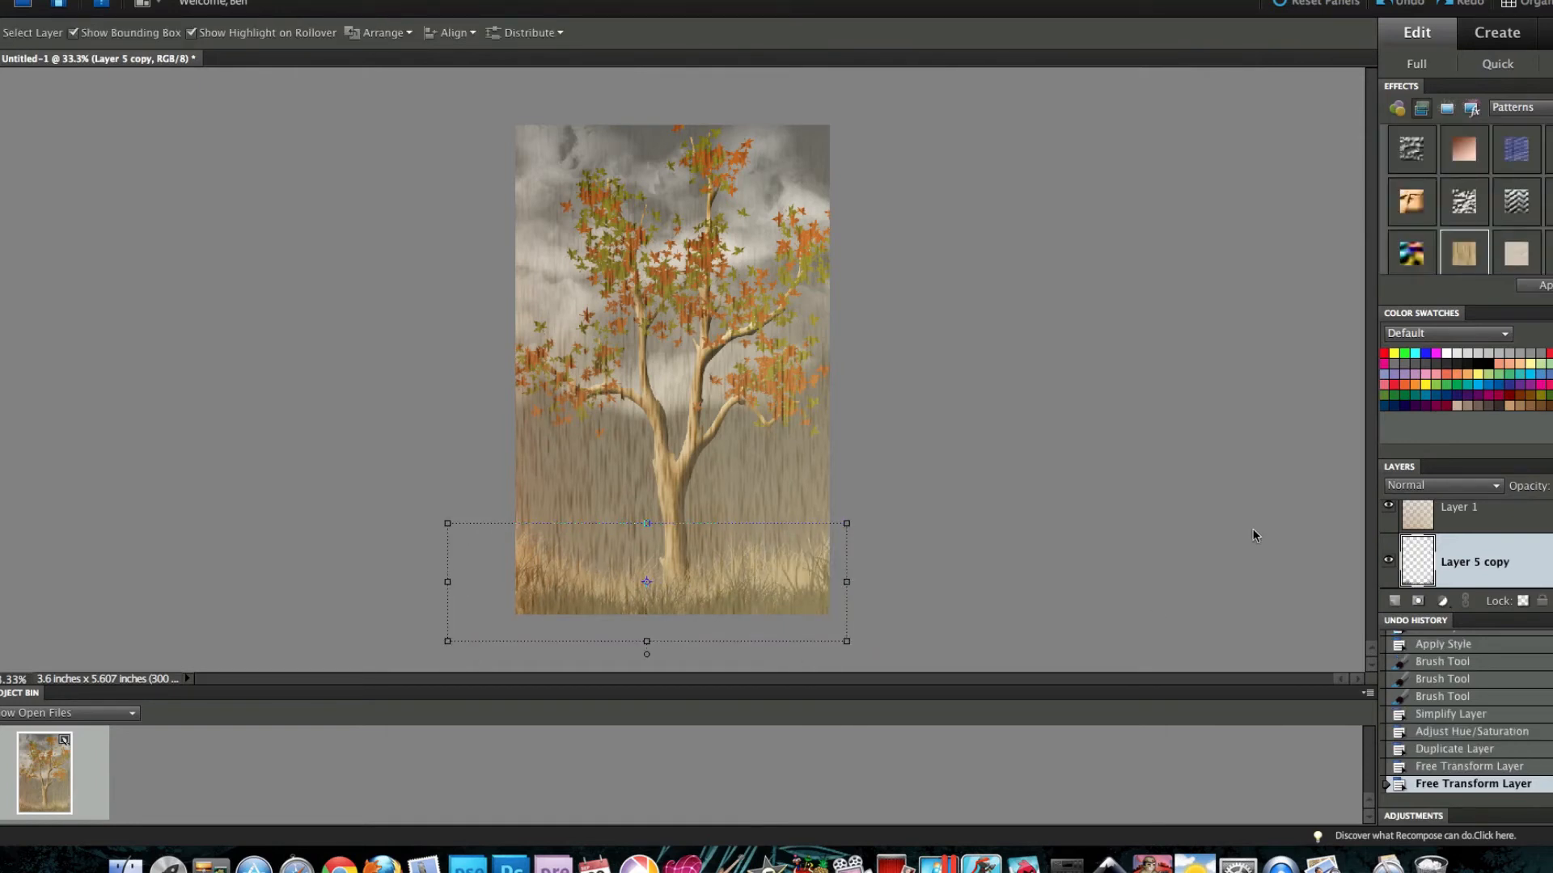
{"action": "scroll", "coordinate": [1451, 566], "scroll_direction": "down", "scroll_amount": 1}
{"action": "left_click", "coordinate": [1427, 552]}
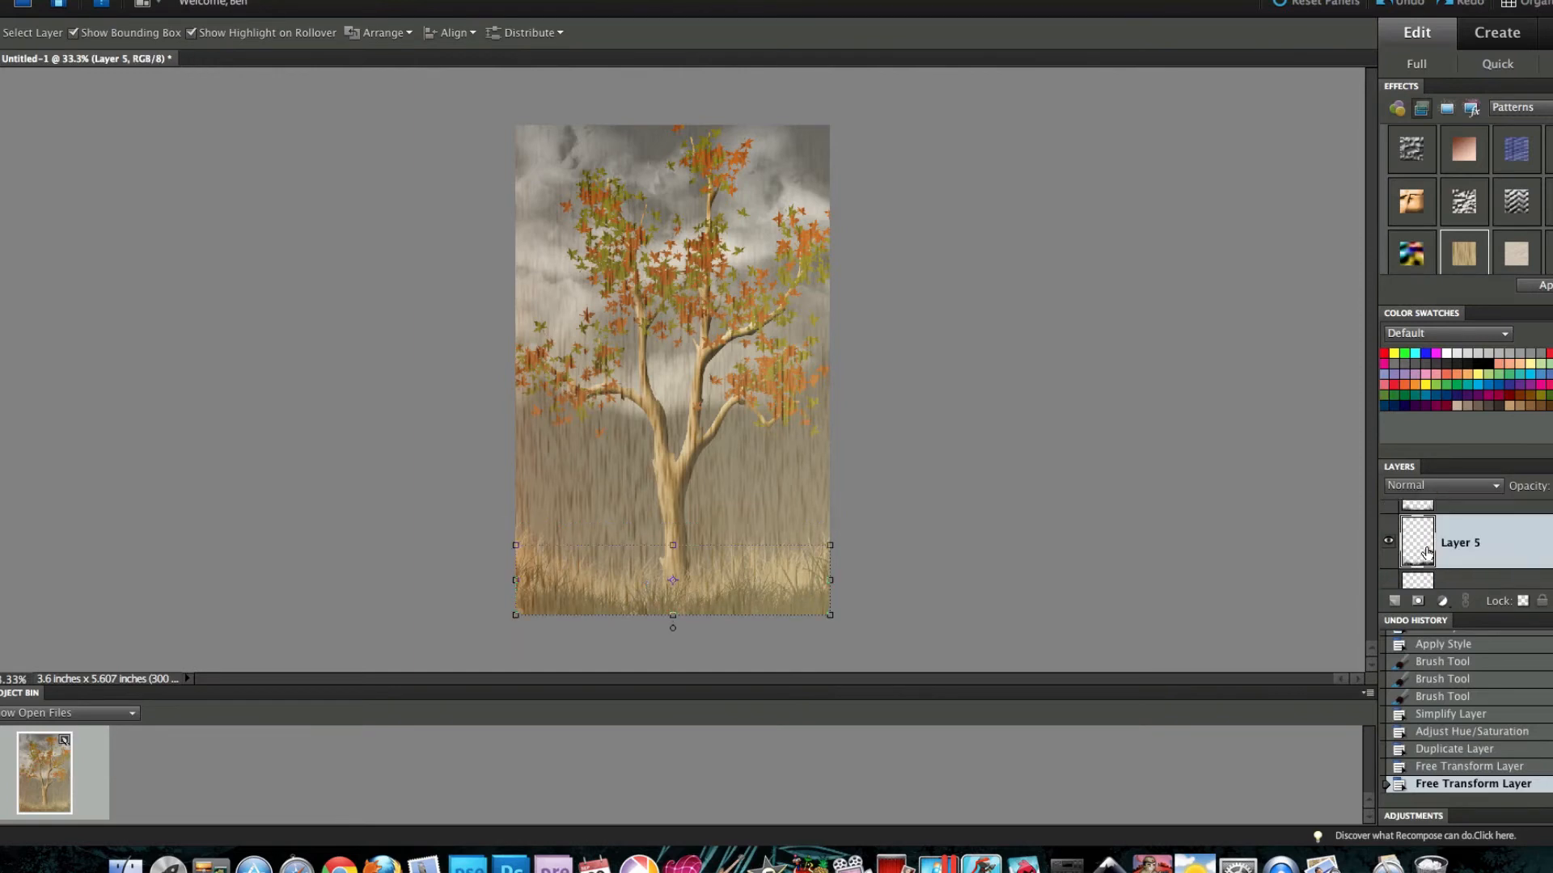
{"action": "right_click", "coordinate": [1427, 552]}
{"action": "left_click", "coordinate": [1260, 503]}
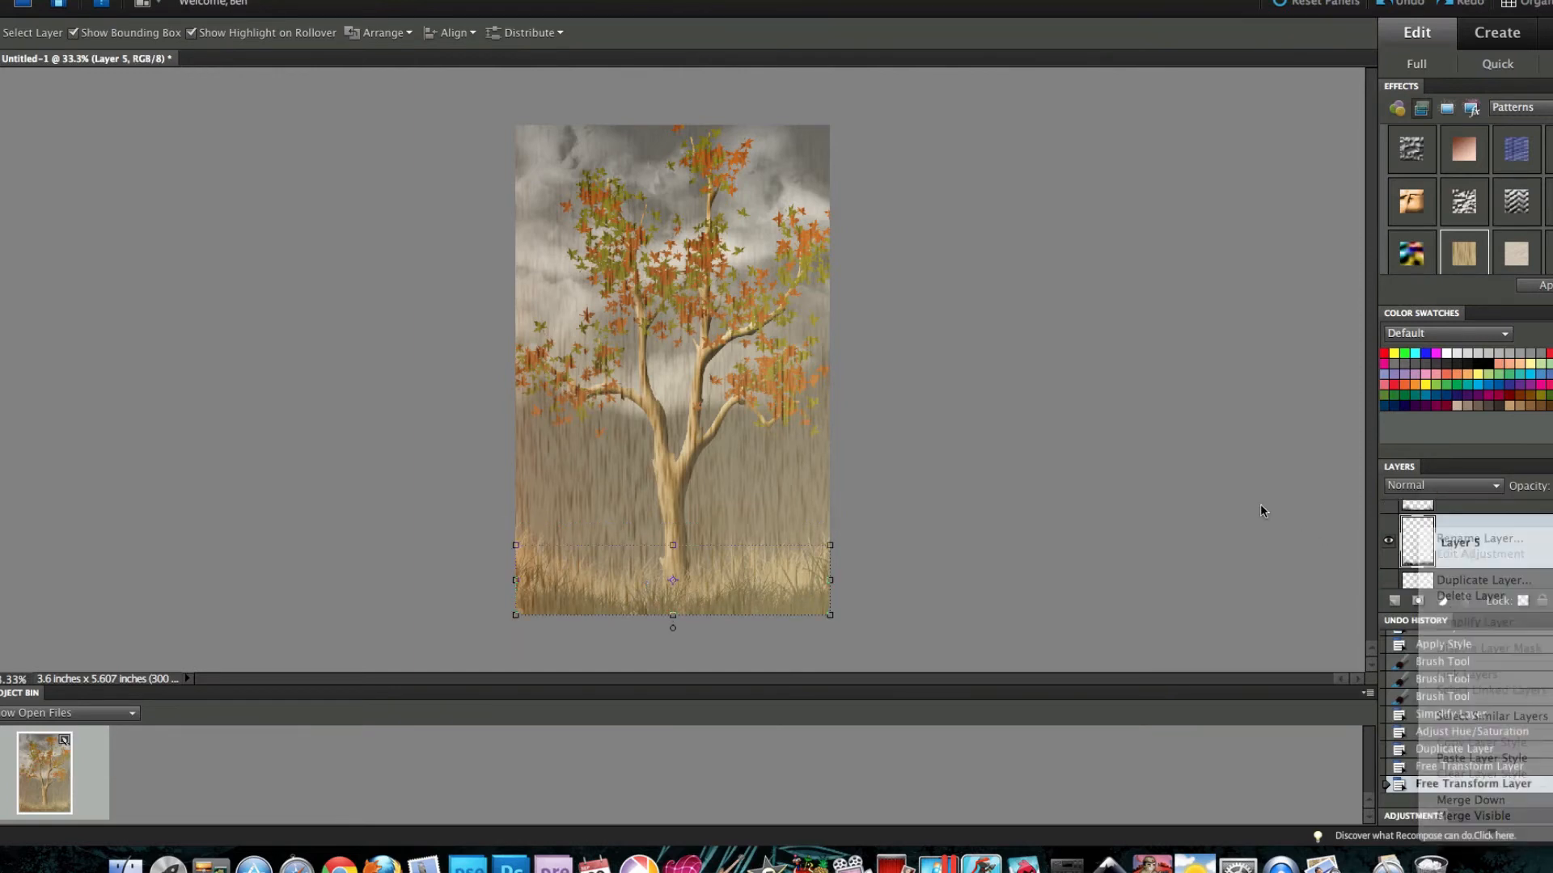
{"action": "left_click", "coordinate": [267, 2]}
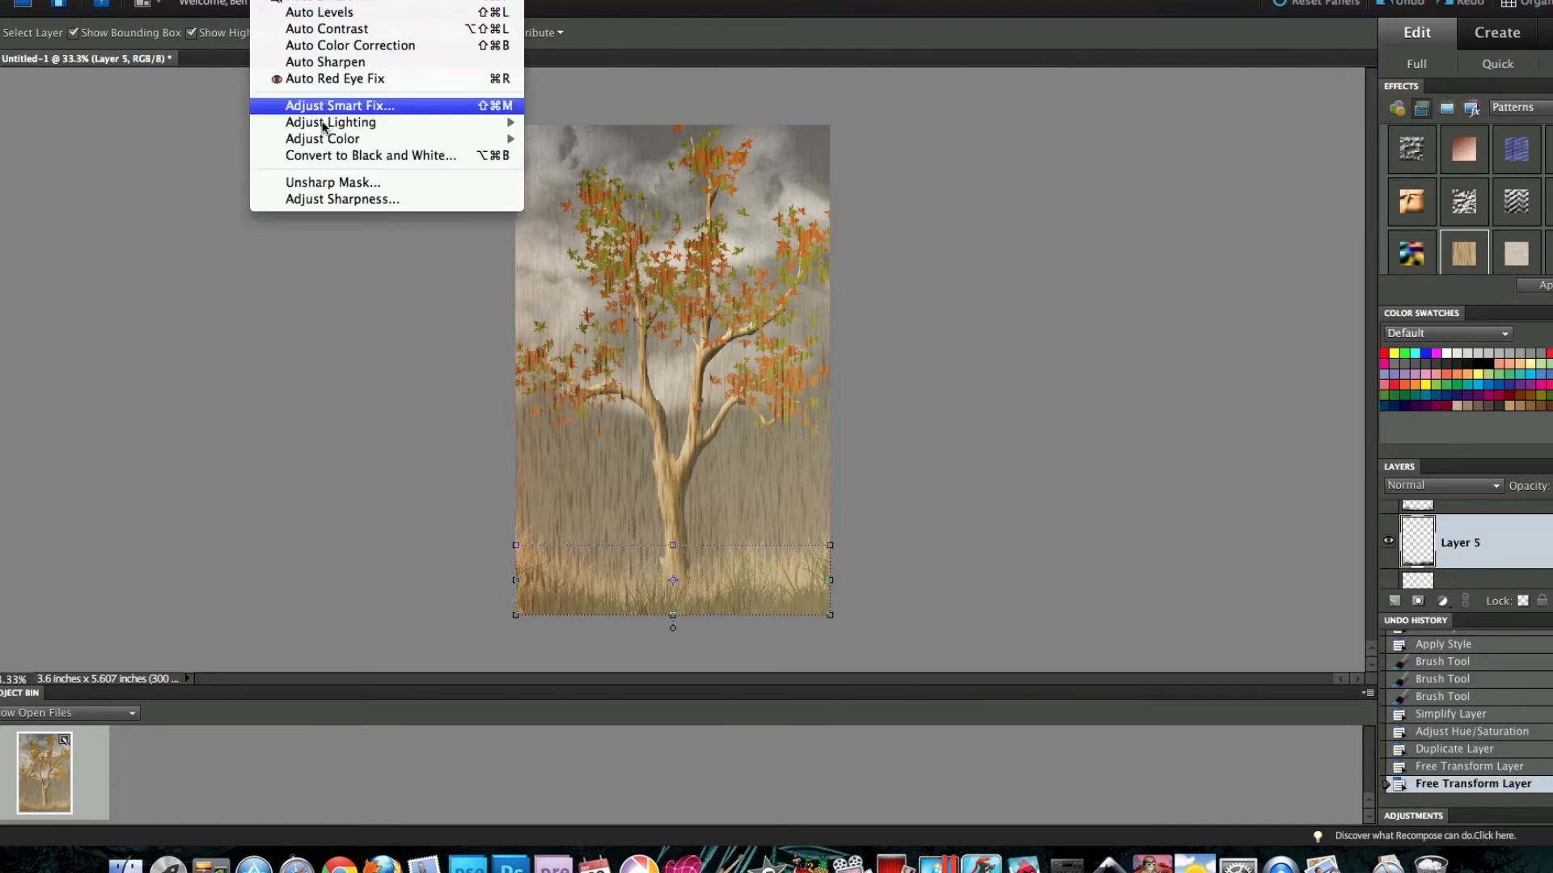
{"action": "mouse_move", "coordinate": [348, 138]}
{"action": "left_click", "coordinate": [623, 156]}
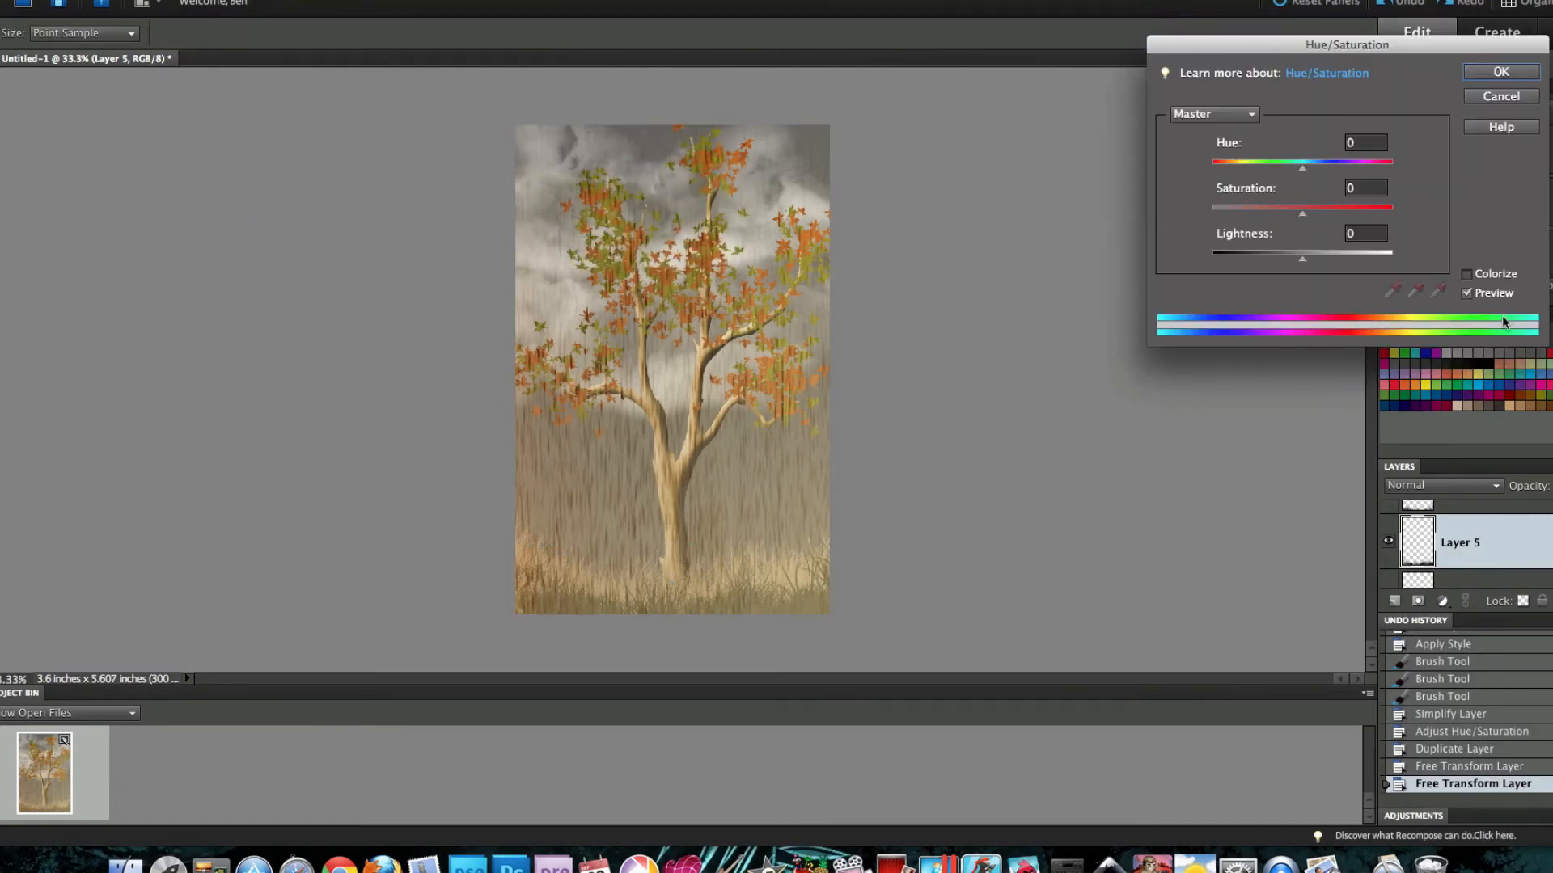
{"action": "left_click", "coordinate": [1467, 275]}
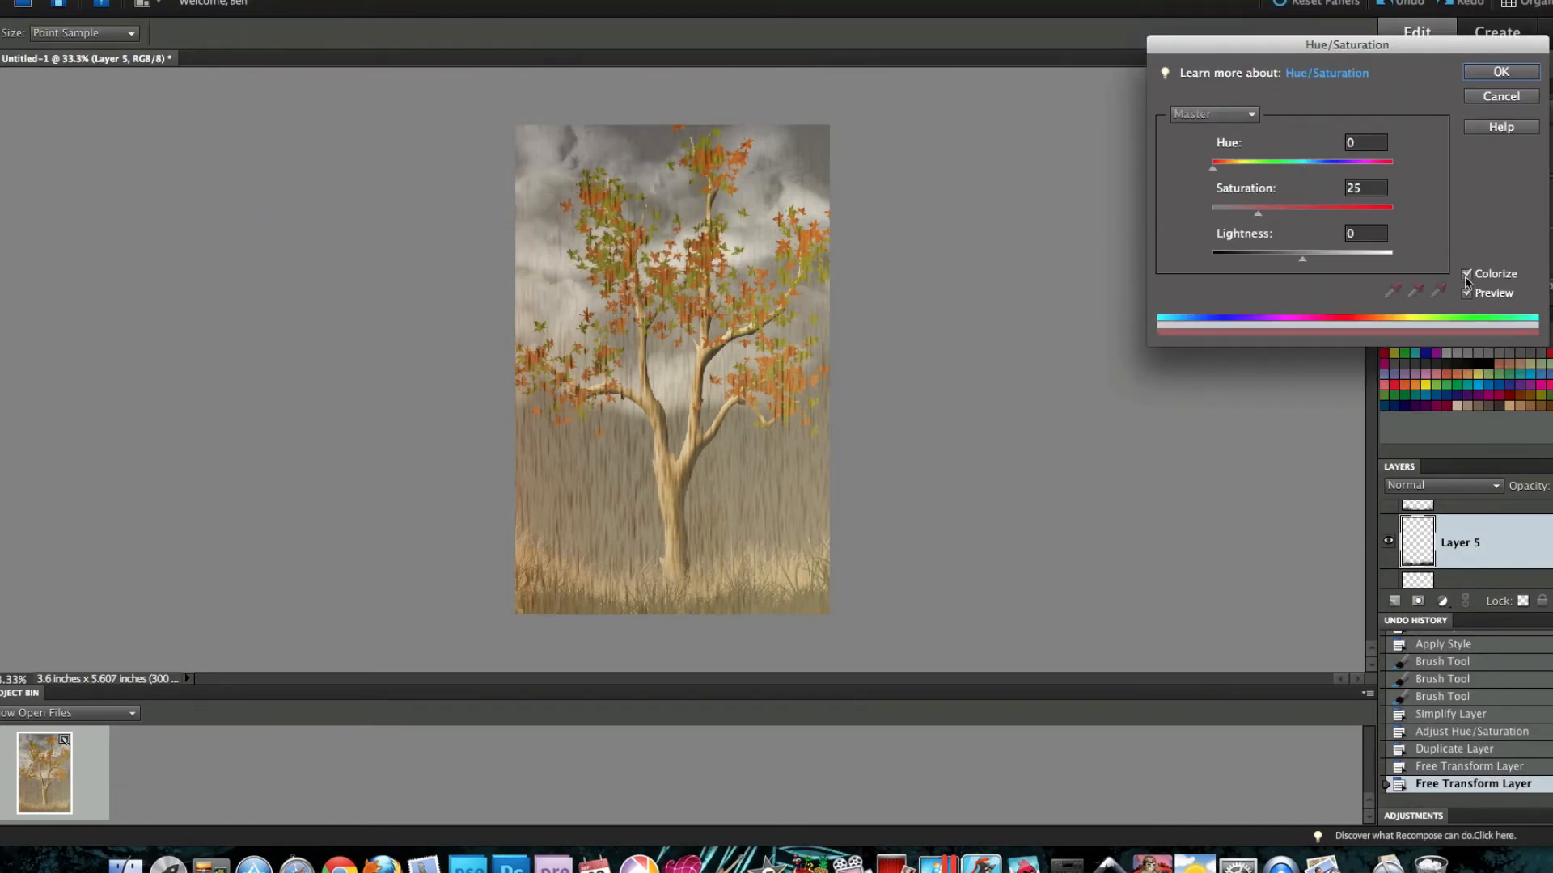
{"action": "left_click", "coordinate": [1466, 277]}
{"action": "left_click", "coordinate": [1466, 276]}
{"action": "left_click", "coordinate": [1466, 276]}
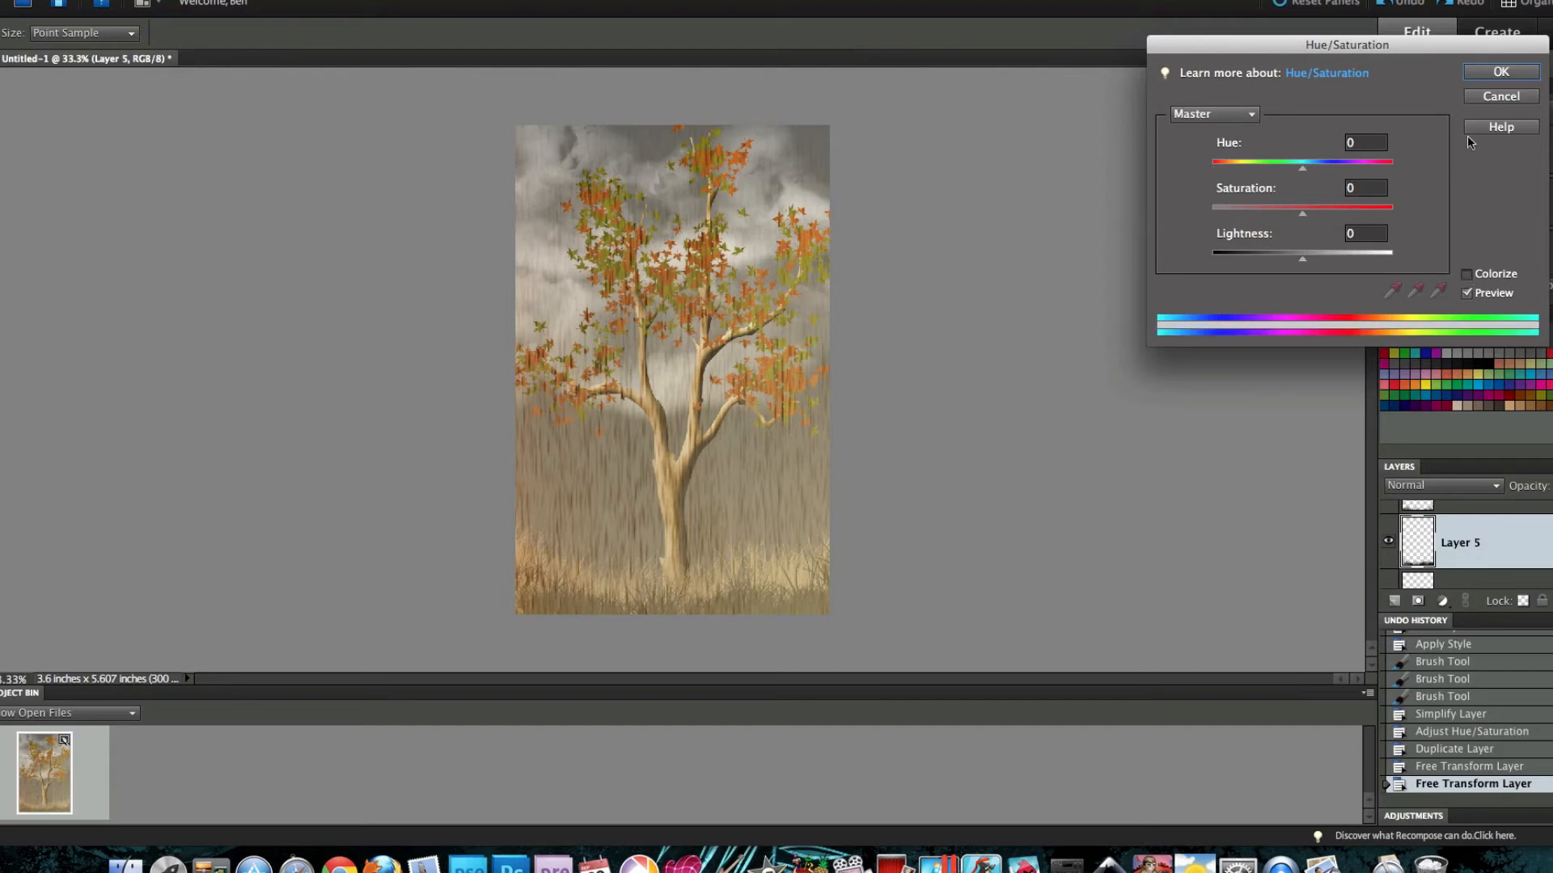
{"action": "left_click", "coordinate": [1502, 97]}
Step: Simplify Layer 4 with the tall grass
{"action": "scroll", "coordinate": [1503, 517], "scroll_direction": "down", "scroll_amount": 1}
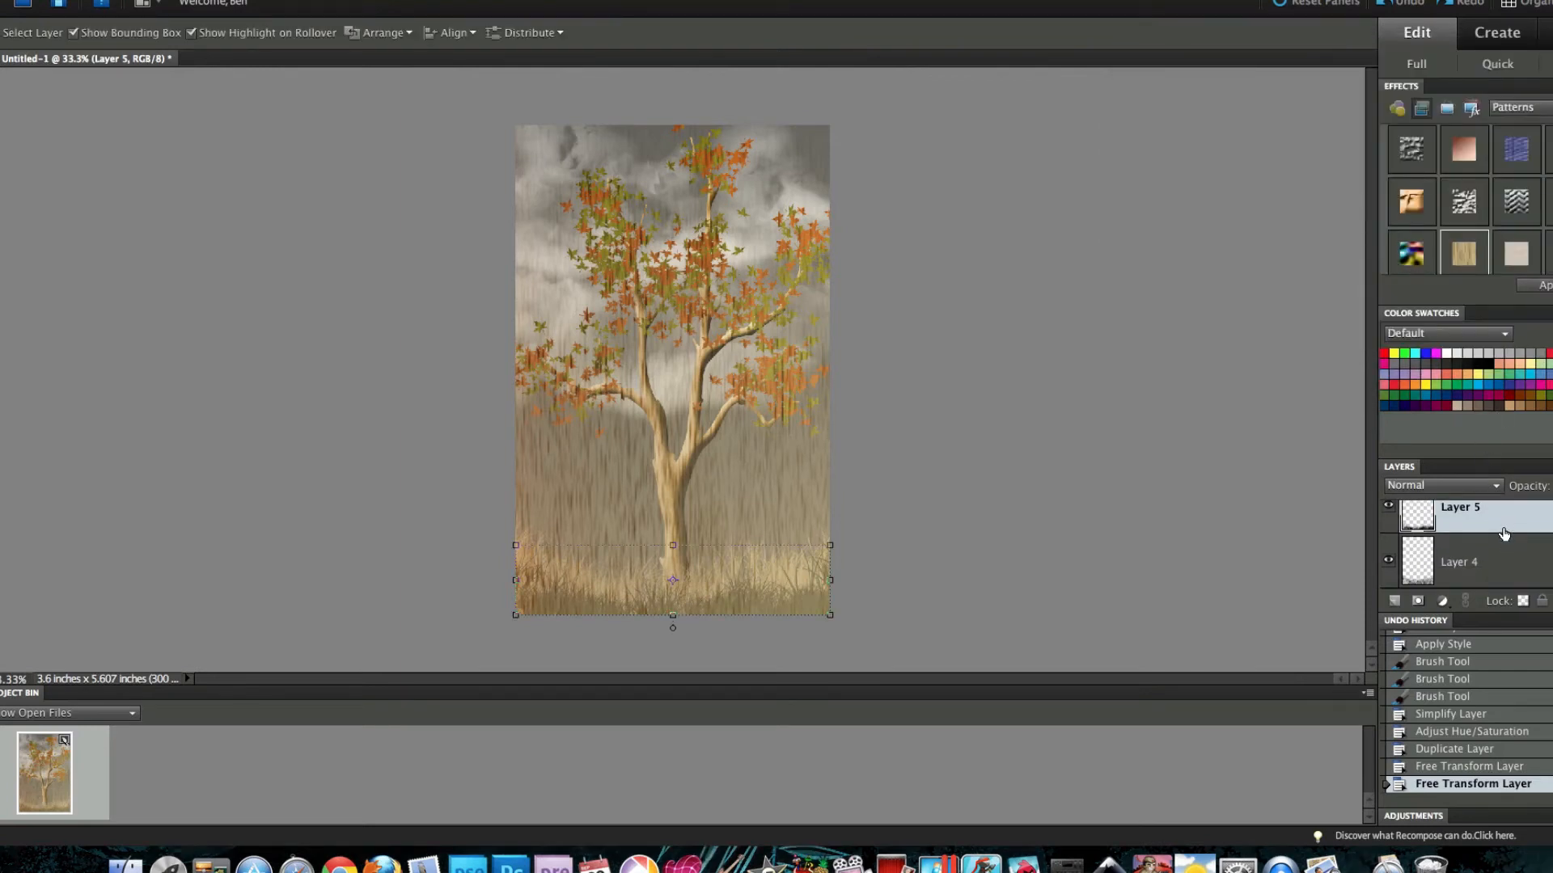
{"action": "left_click", "coordinate": [1495, 569]}
{"action": "right_click", "coordinate": [1519, 567]}
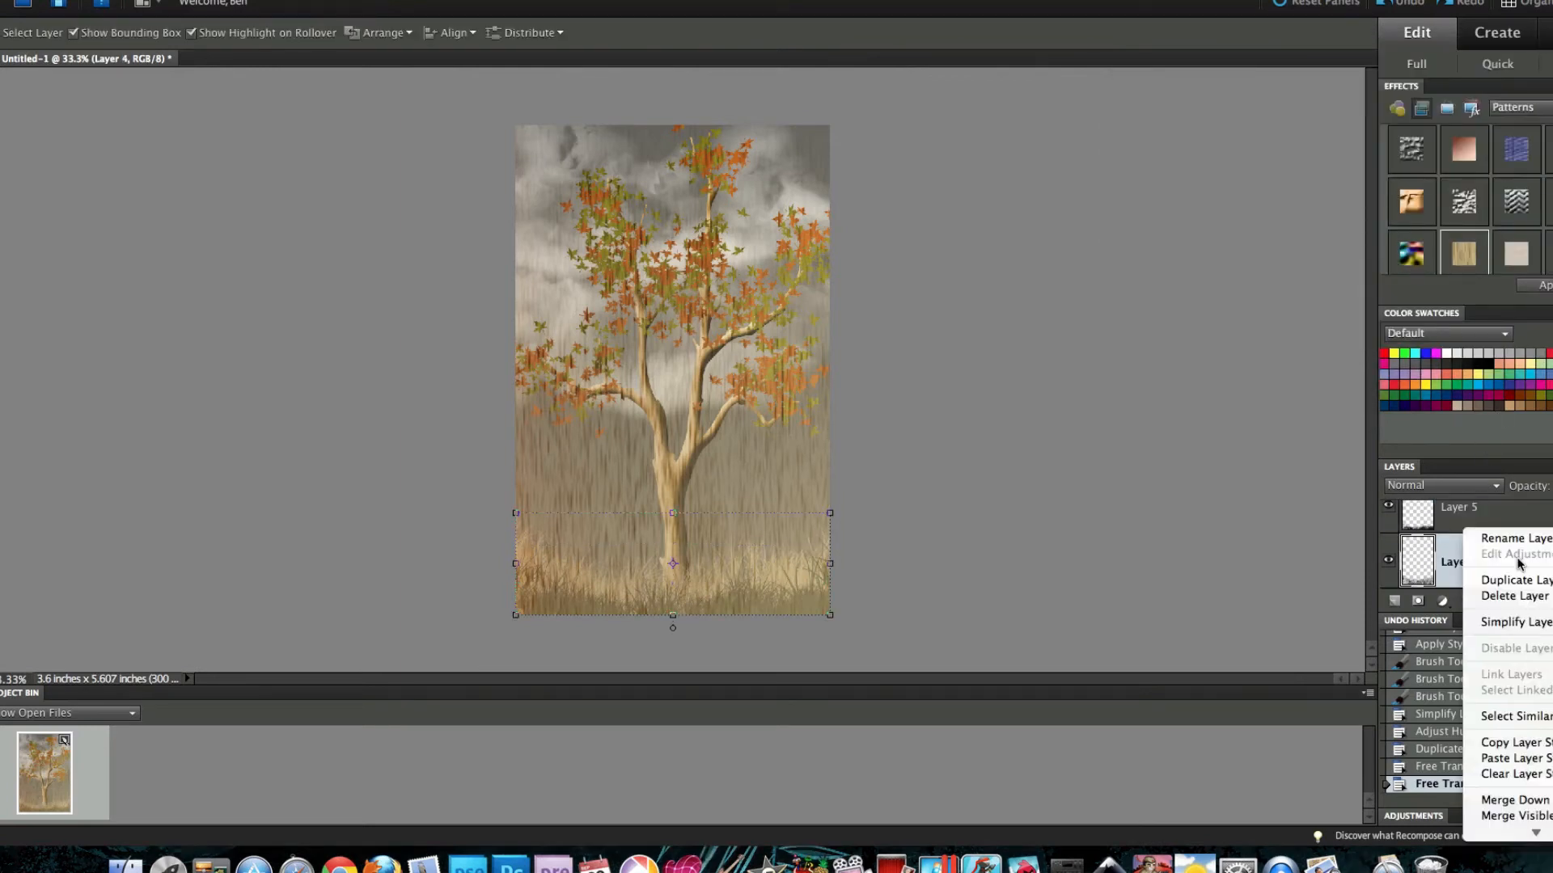
{"action": "left_click", "coordinate": [1188, 568]}
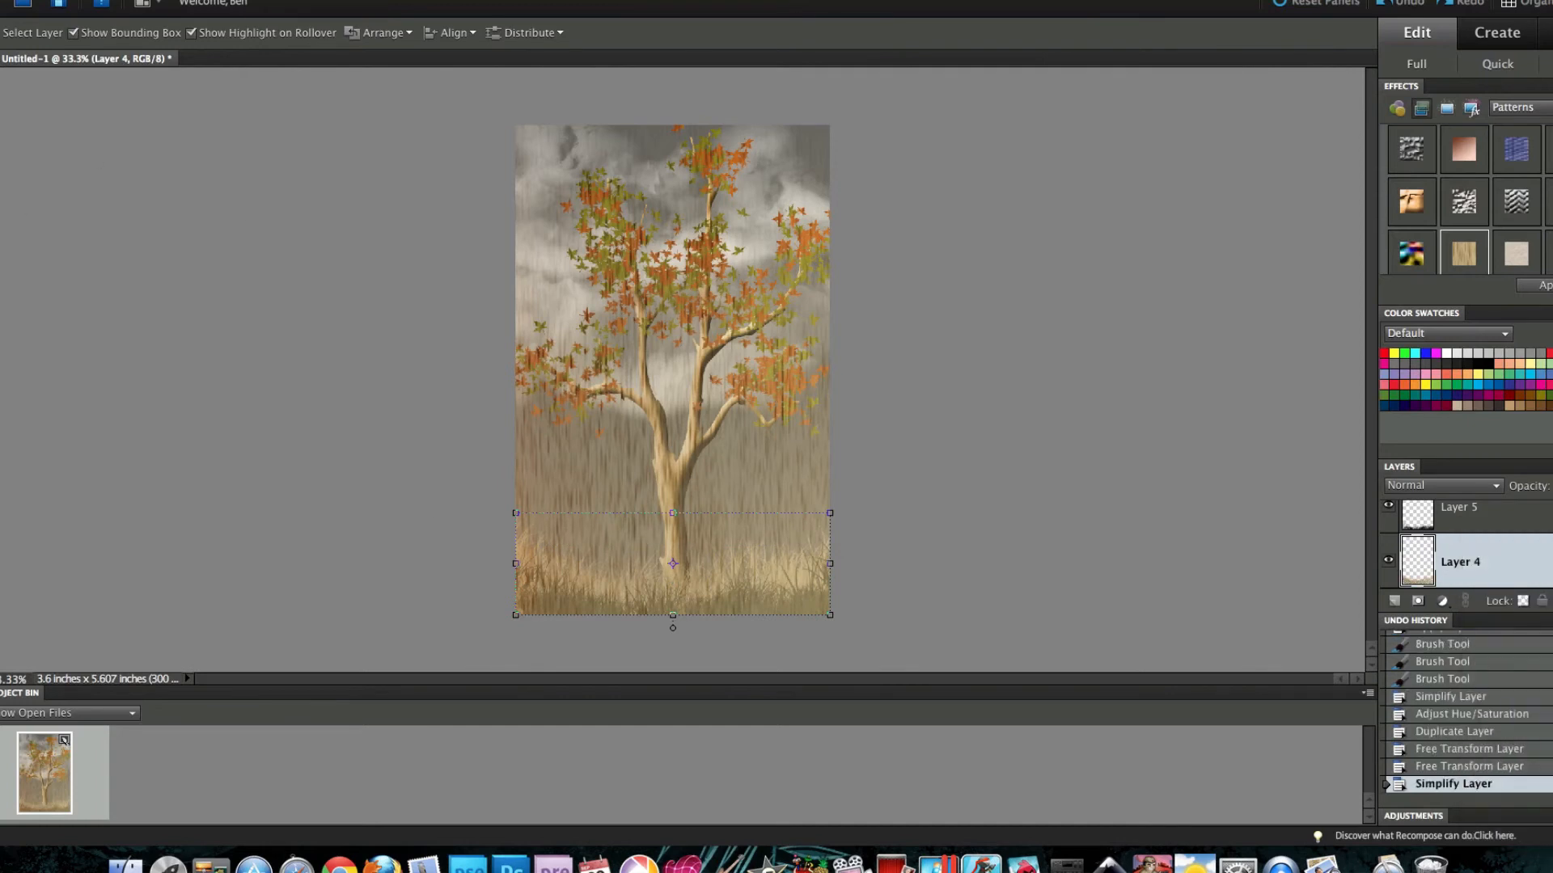
Step: Colorize the Layer 4 grass dark green with hue 82, saturation 98 and lightness -68
{"action": "left_click", "coordinate": [271, 0]}
{"action": "mouse_move", "coordinate": [359, 145]}
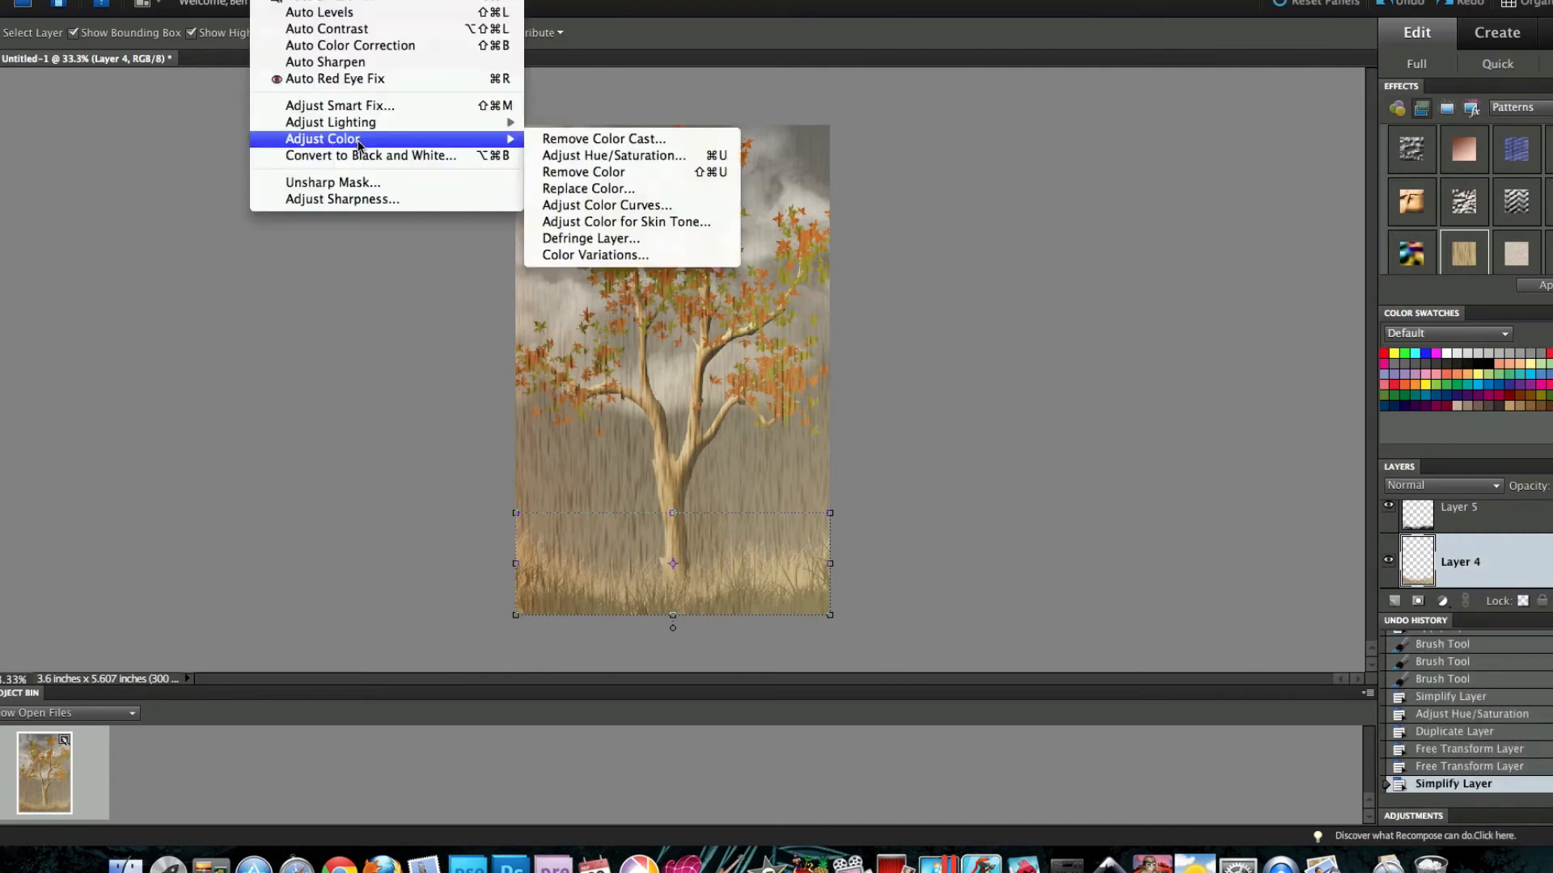
{"action": "left_click", "coordinate": [614, 156]}
{"action": "left_click", "coordinate": [1465, 275]}
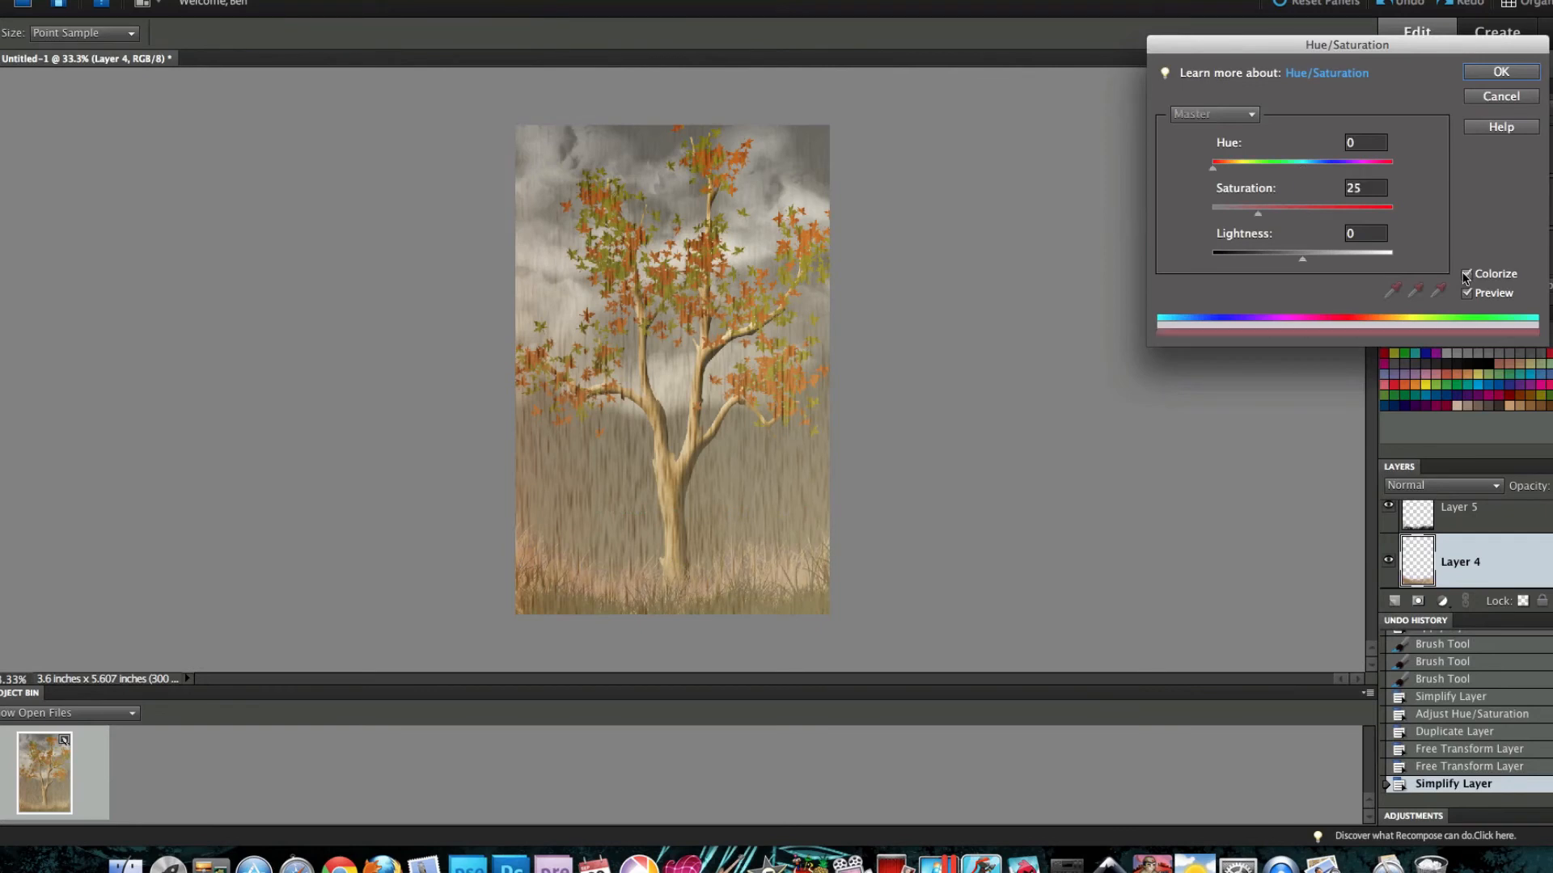
{"action": "left_click_drag", "start_coordinate": [1217, 170], "coordinate": [1267, 168]}
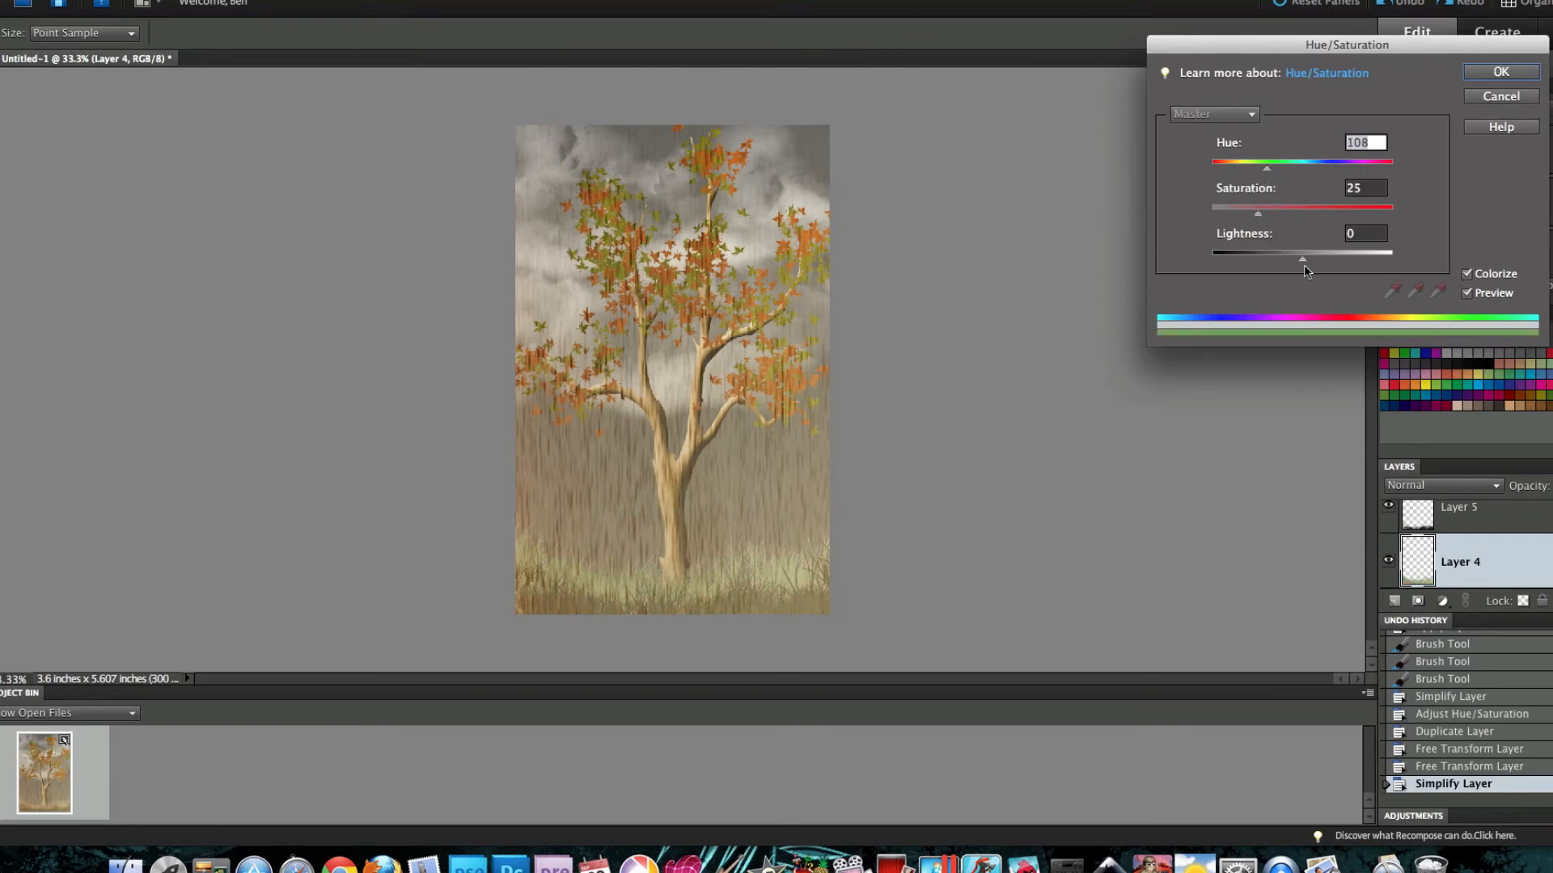
{"action": "mouse_move", "coordinate": [1303, 266]}
{"action": "left_mouse_down"}
{"action": "mouse_move", "coordinate": [1251, 261]}
{"action": "mouse_move", "coordinate": [1286, 261]}
{"action": "left_mouse_up"}
{"action": "left_click_drag", "start_coordinate": [1246, 207], "coordinate": [1345, 214]}
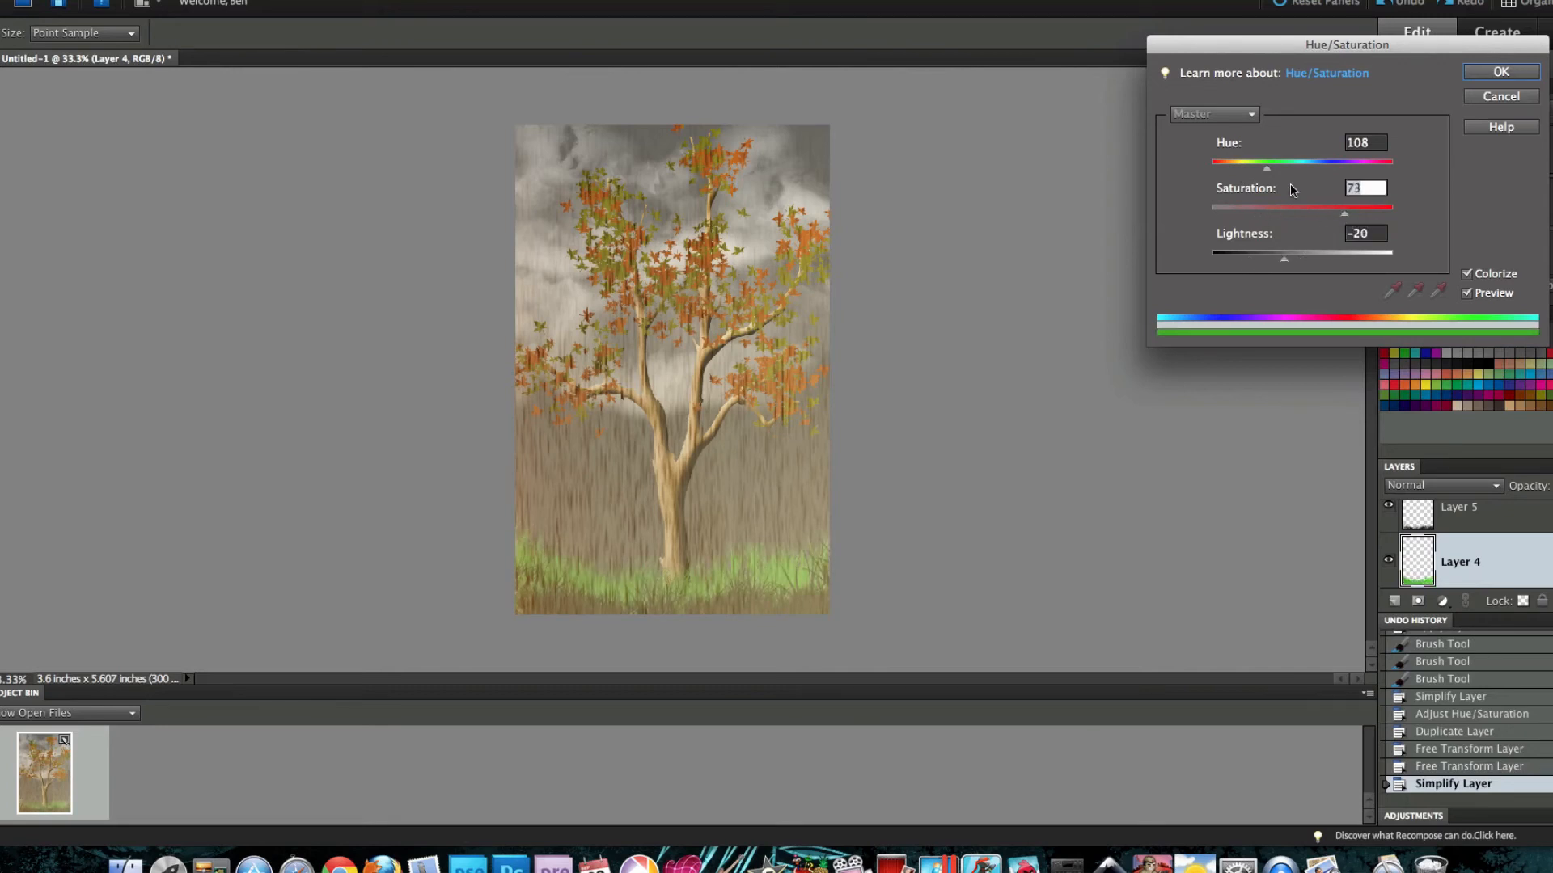
{"action": "left_click_drag", "start_coordinate": [1266, 168], "coordinate": [1242, 169]}
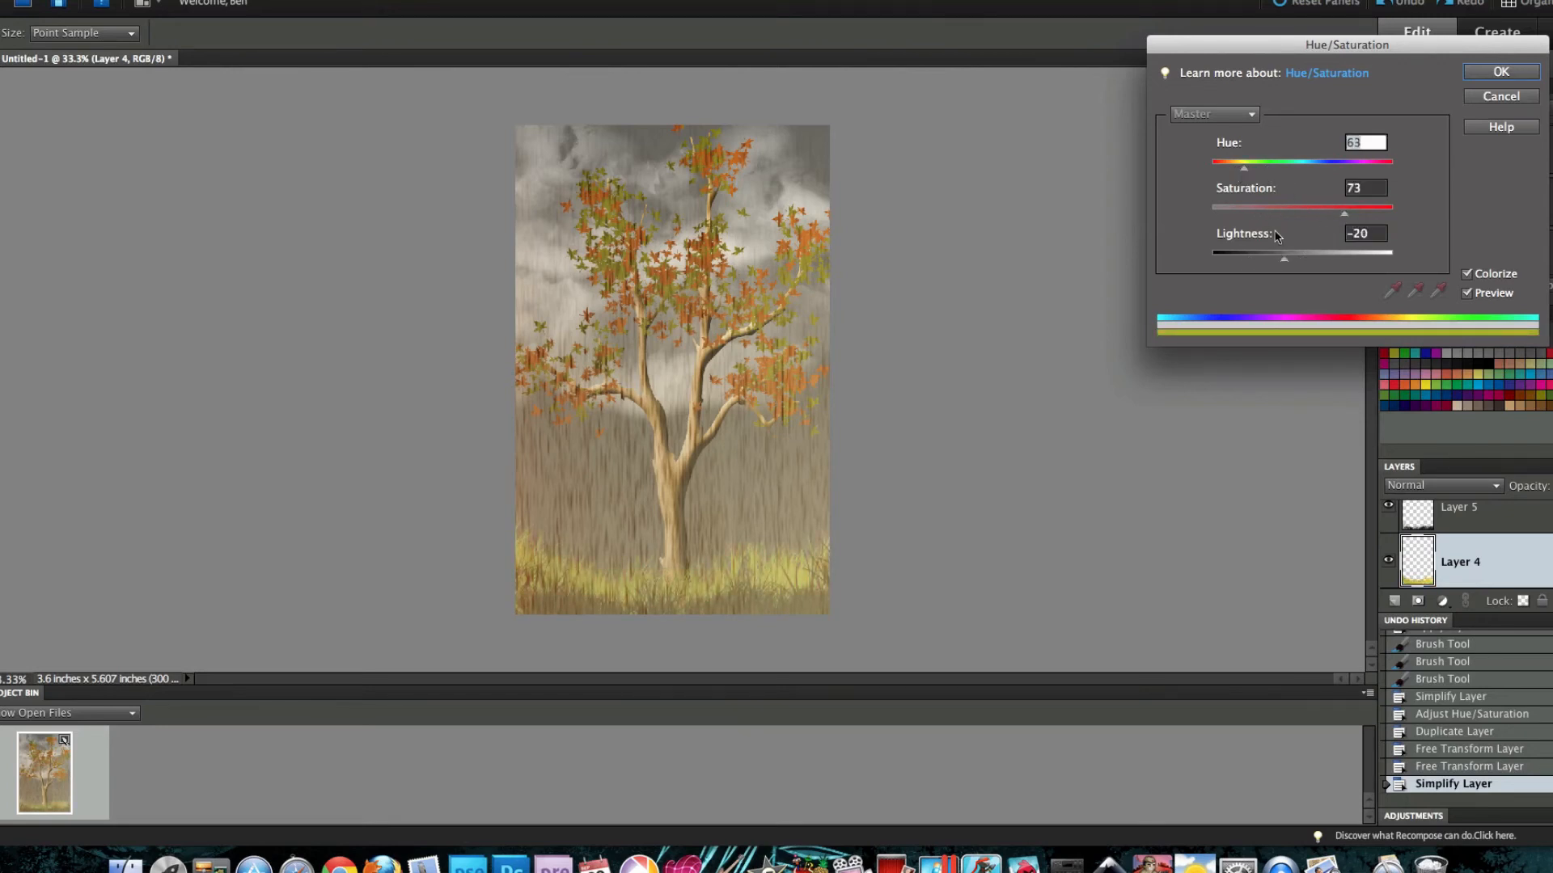
{"action": "left_click_drag", "start_coordinate": [1284, 259], "coordinate": [1255, 263]}
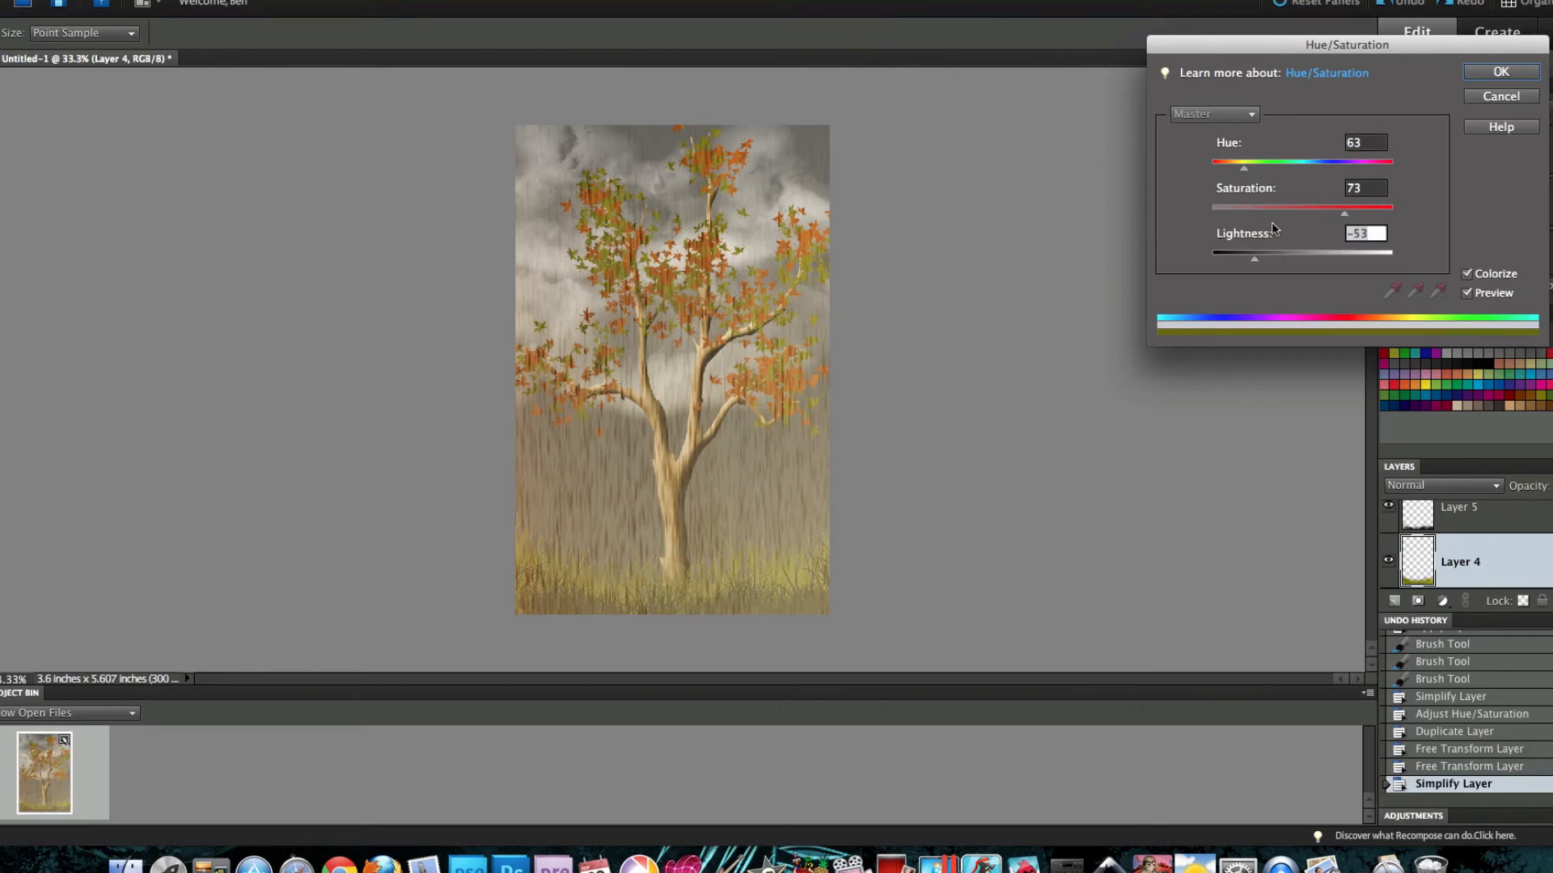
{"action": "left_click_drag", "start_coordinate": [1344, 213], "coordinate": [1378, 217]}
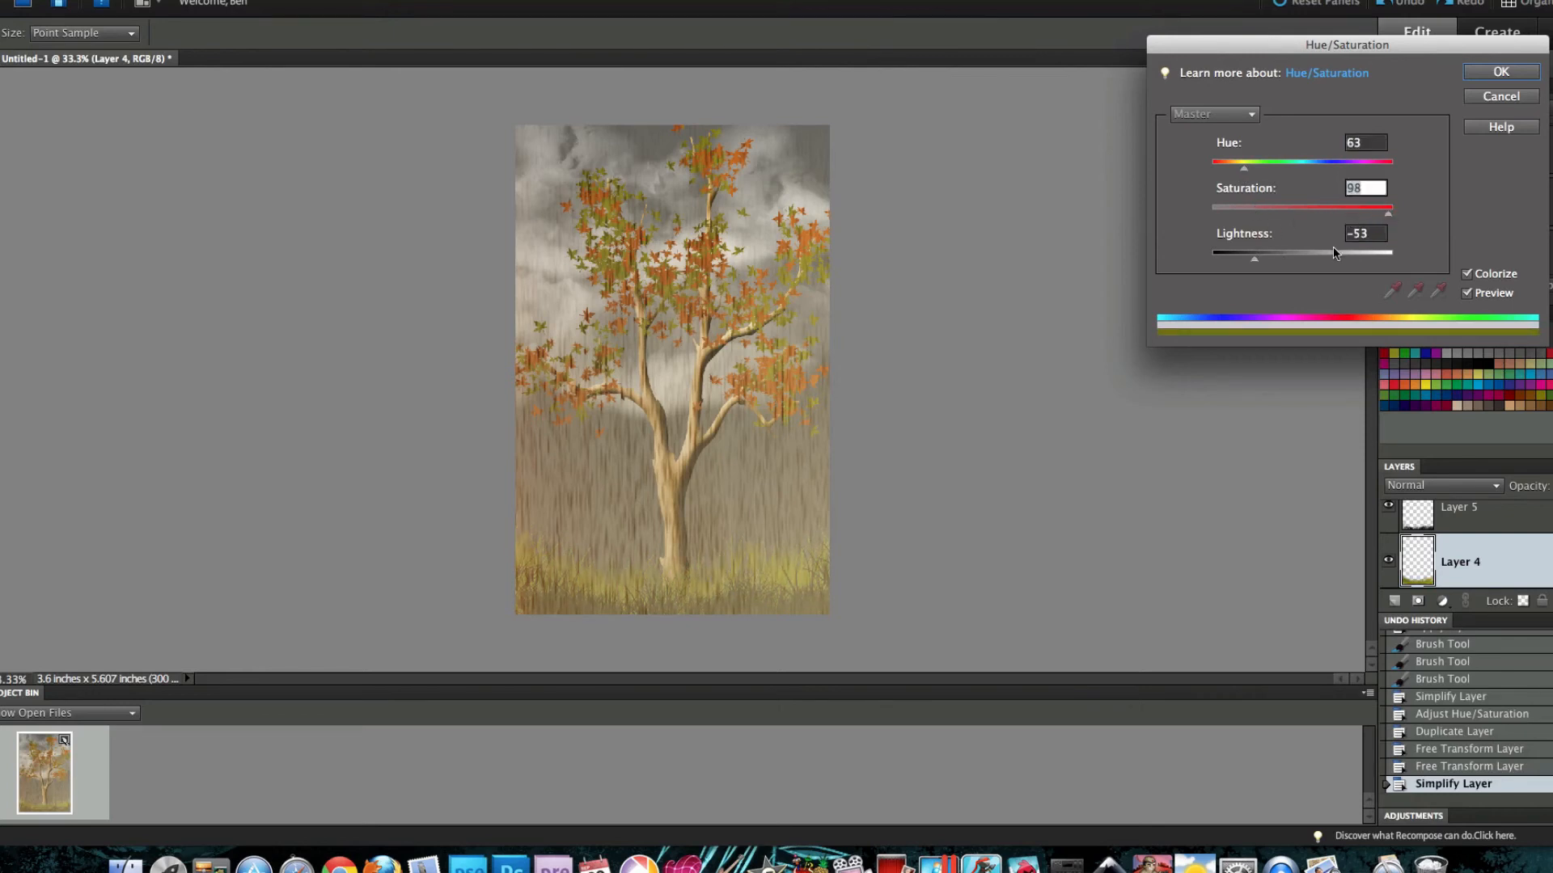
{"action": "mouse_move", "coordinate": [1245, 168]}
{"action": "left_mouse_down"}
{"action": "mouse_move", "coordinate": [1285, 169]}
{"action": "mouse_move", "coordinate": [1253, 177]}
{"action": "left_mouse_up"}
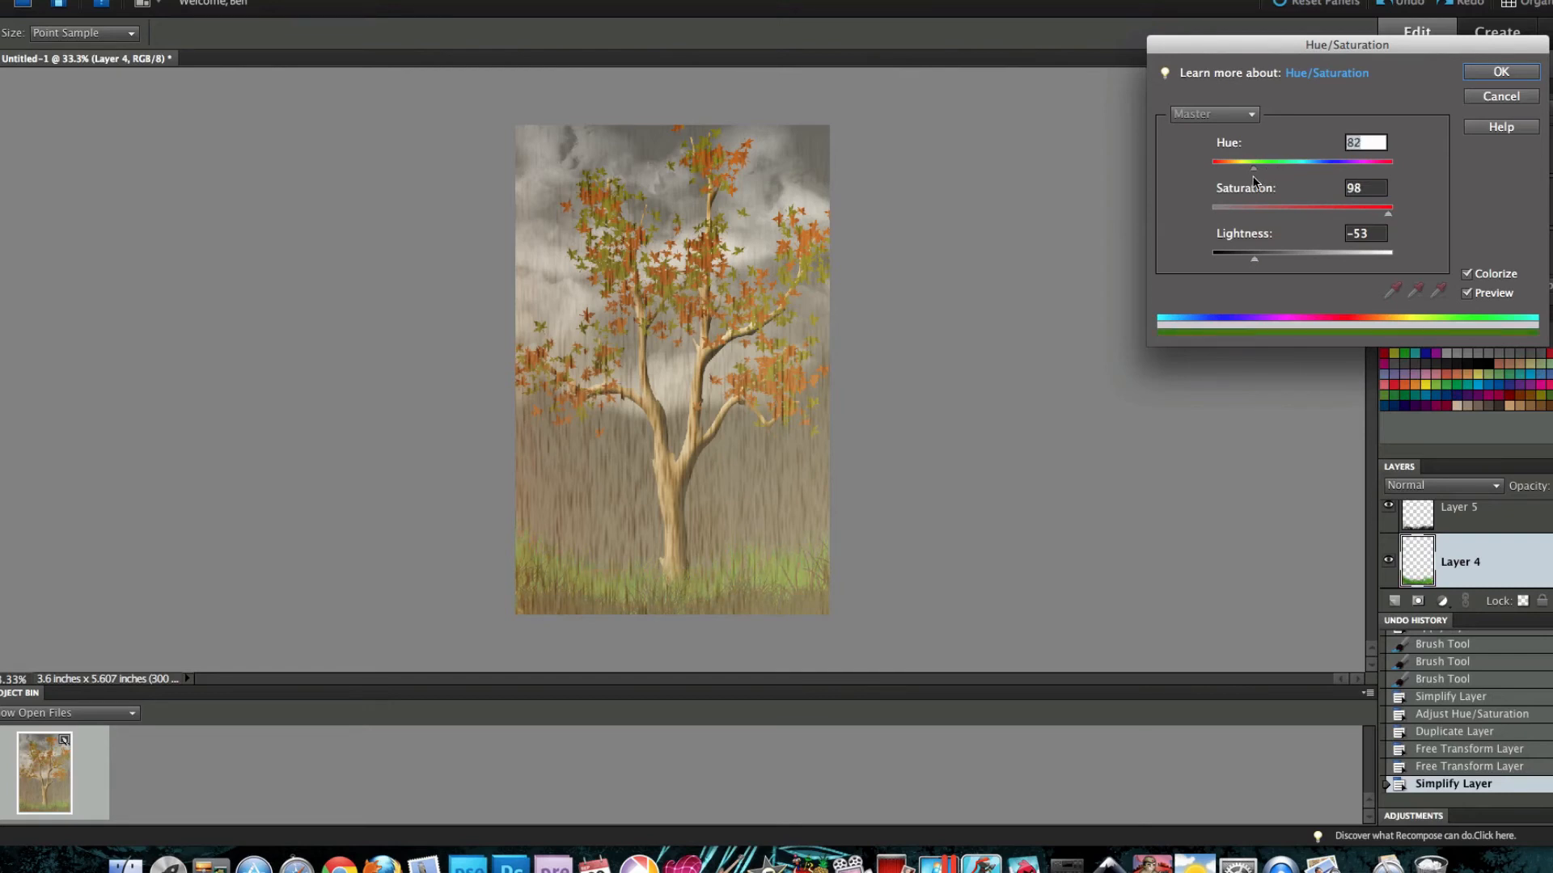
{"action": "left_click_drag", "start_coordinate": [1261, 258], "coordinate": [1241, 258]}
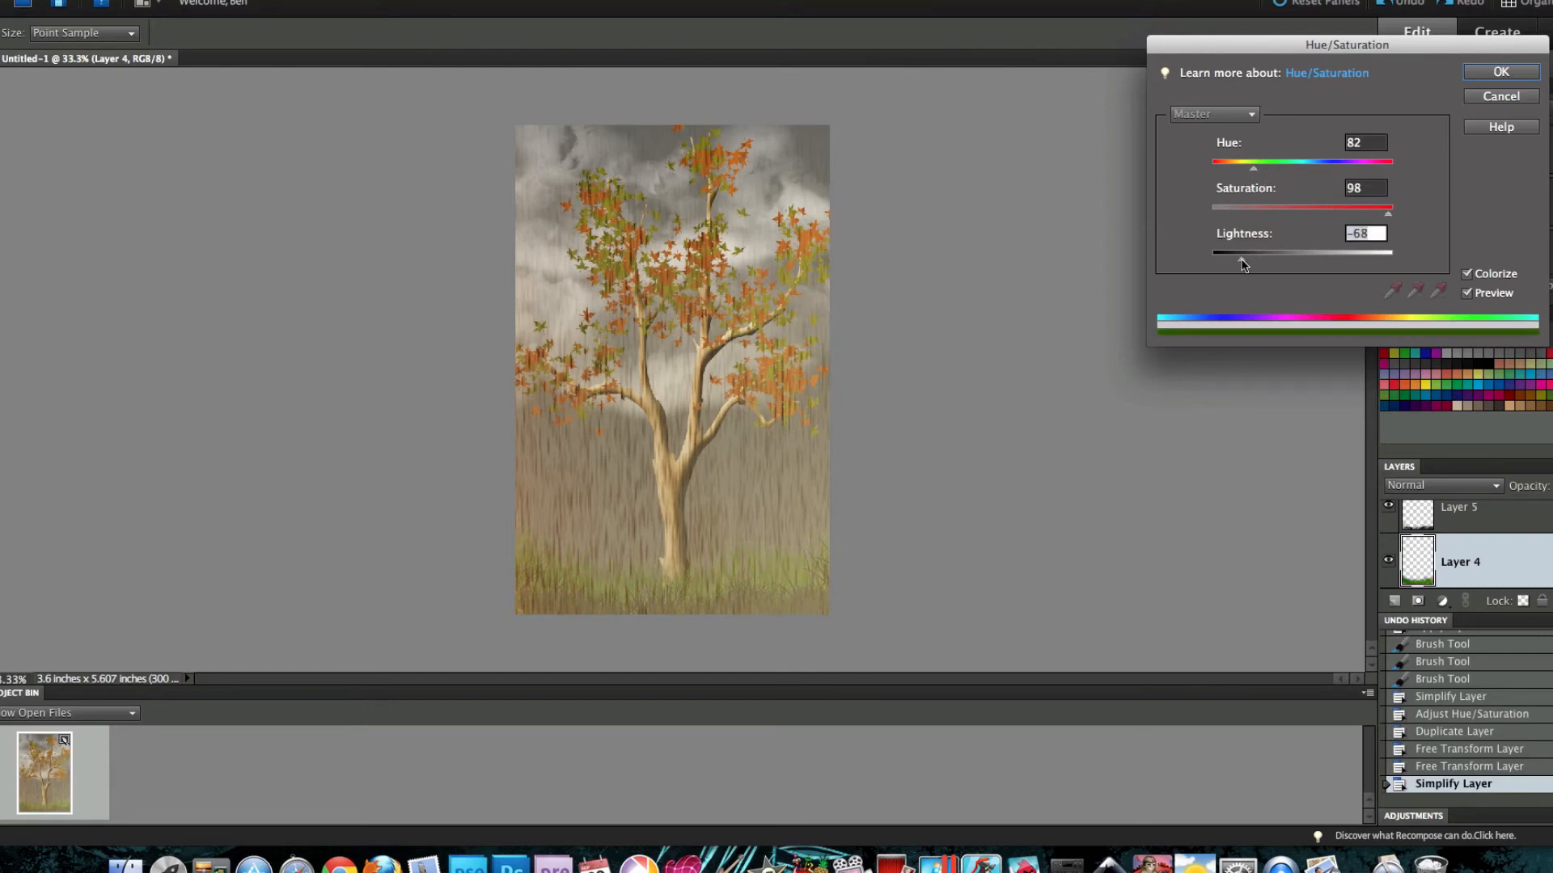
{"action": "left_click", "coordinate": [1499, 72]}
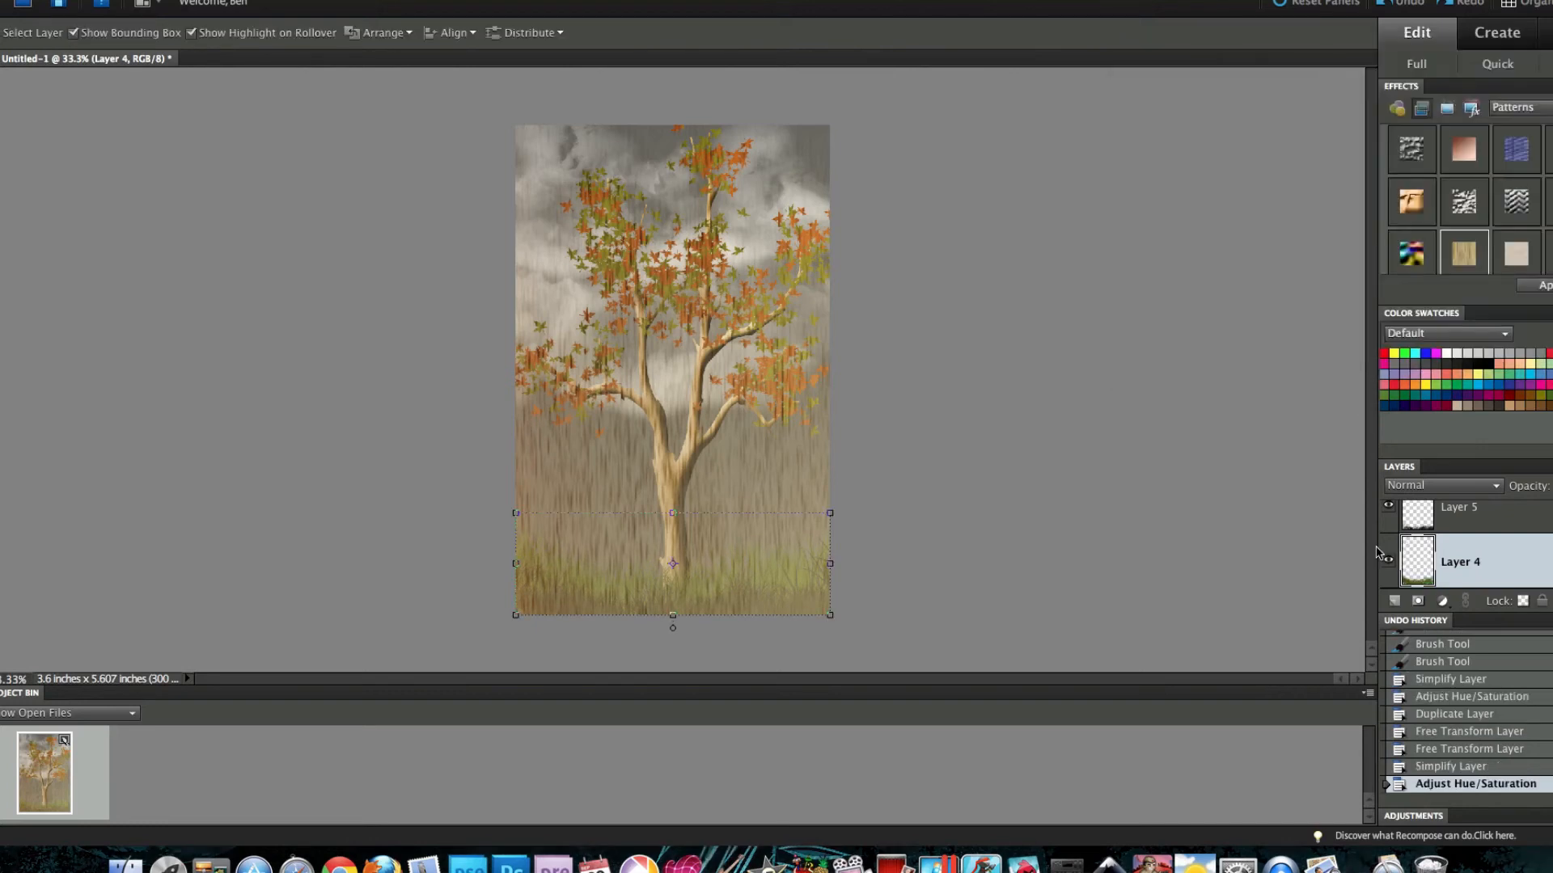
Step: Duplicate Layer 4, scale the copy proportionally to 141.8%, and shift it to span the ground past both canvas edges
{"action": "right_click", "coordinate": [1433, 561]}
{"action": "left_click", "coordinate": [1470, 581]}
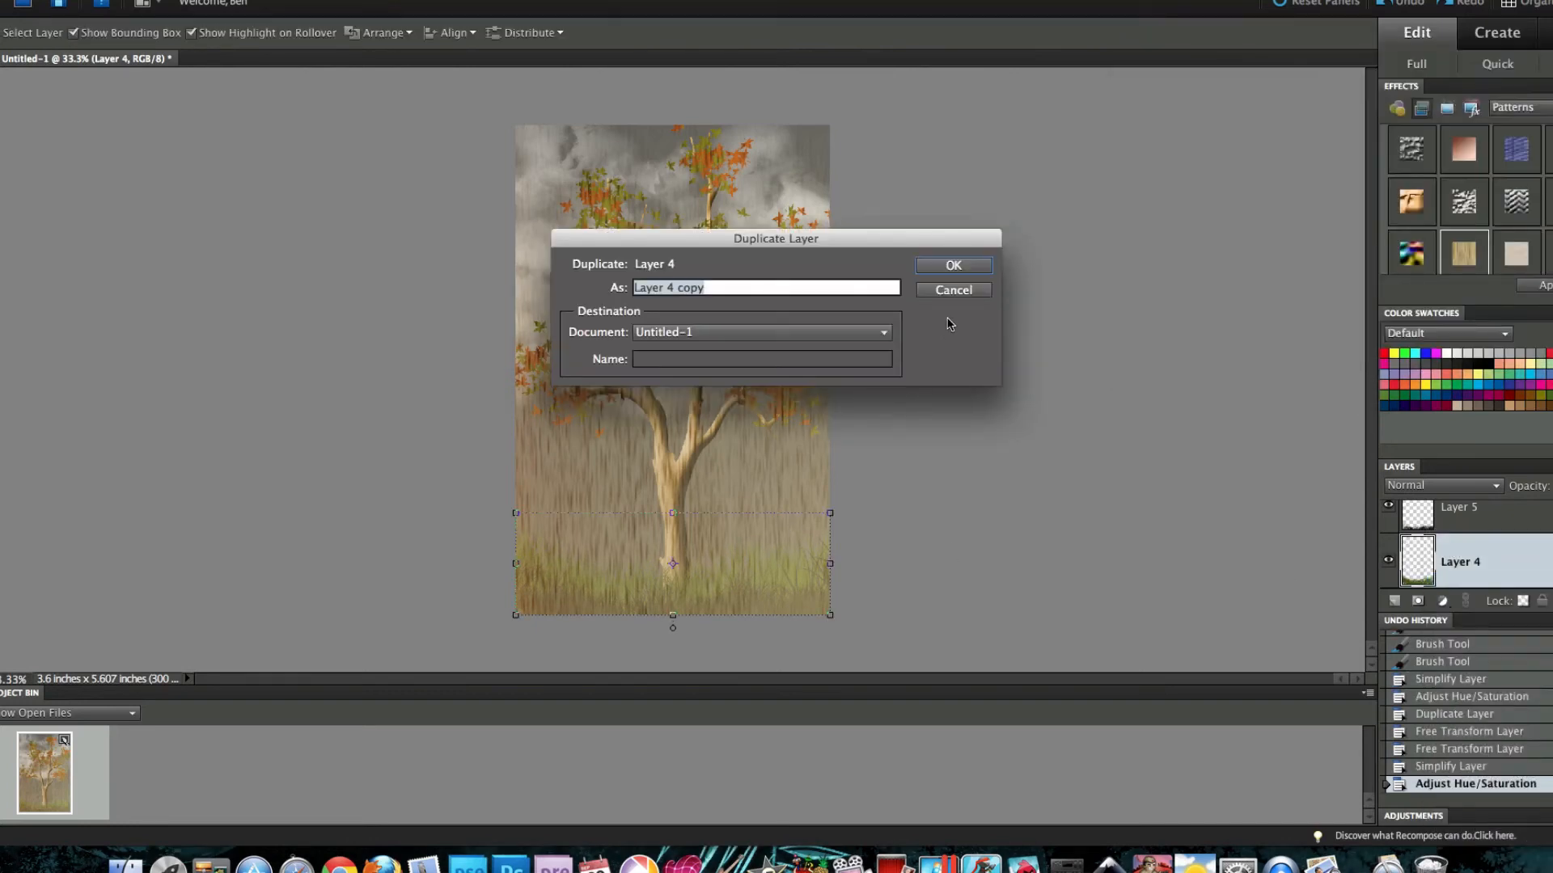
{"action": "key", "text": "Return"}
{"action": "left_click_drag", "start_coordinate": [829, 512], "coordinate": [897, 491]}
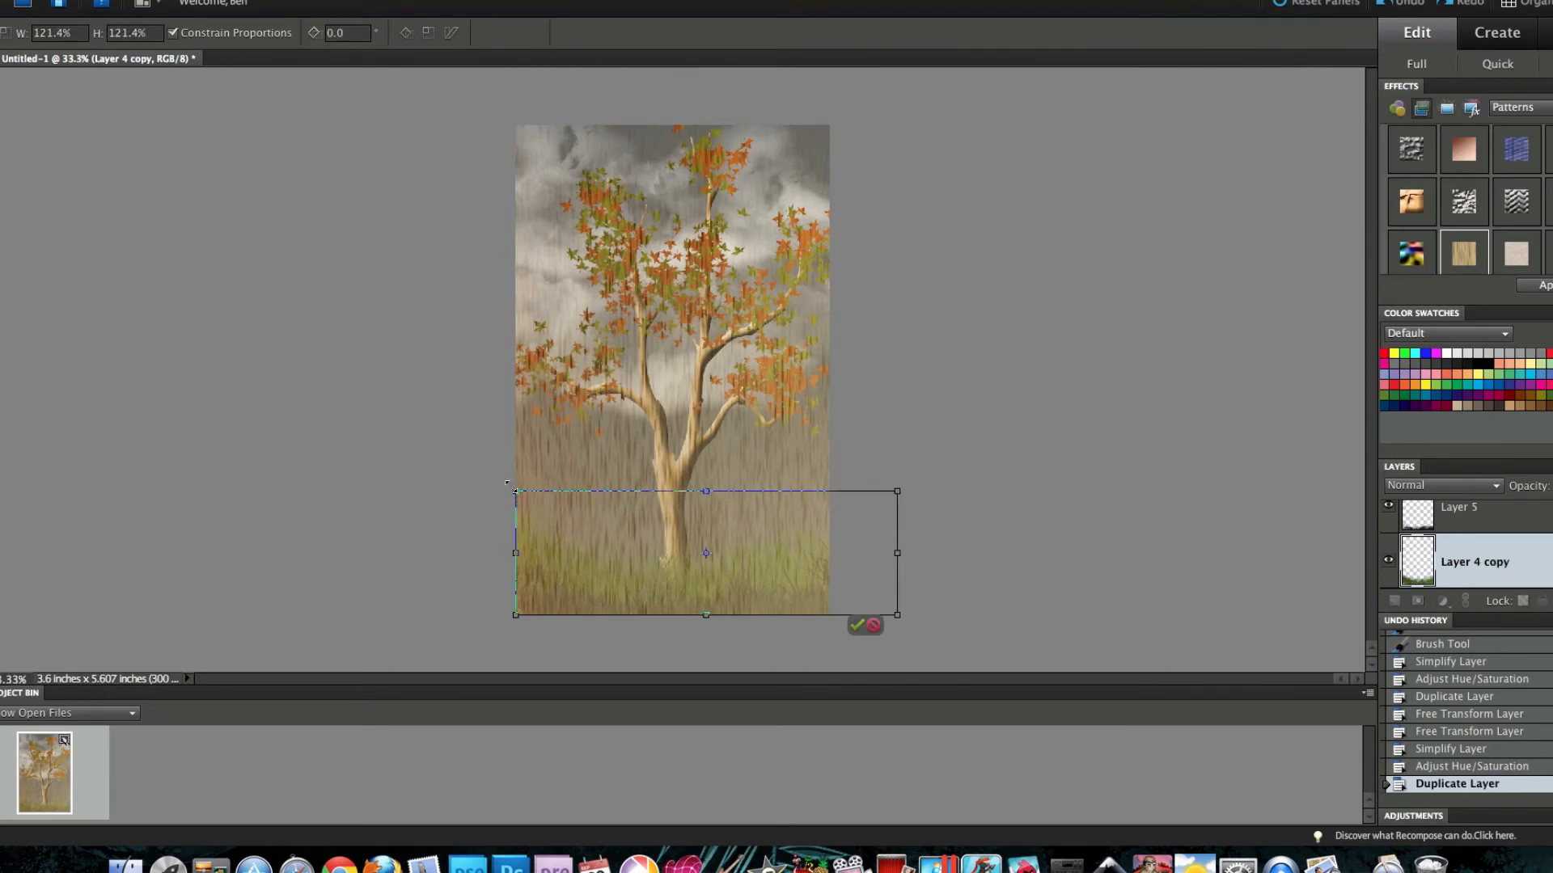
{"action": "left_click_drag", "start_coordinate": [507, 483], "coordinate": [450, 470]}
{"action": "left_click_drag", "start_coordinate": [693, 526], "coordinate": [679, 525]}
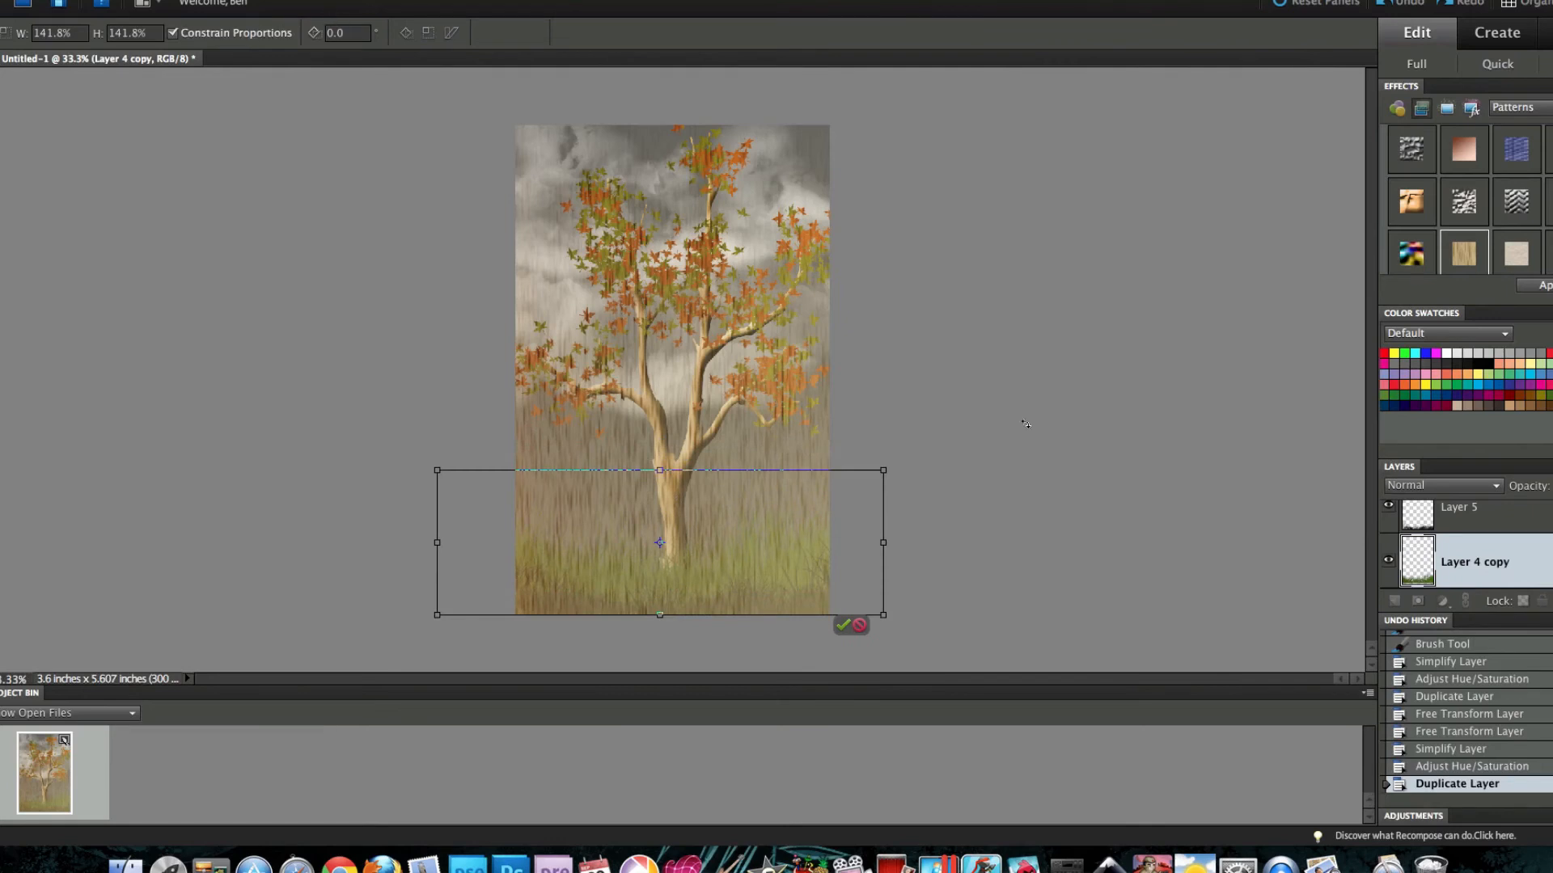
{"action": "left_click", "coordinate": [846, 624]}
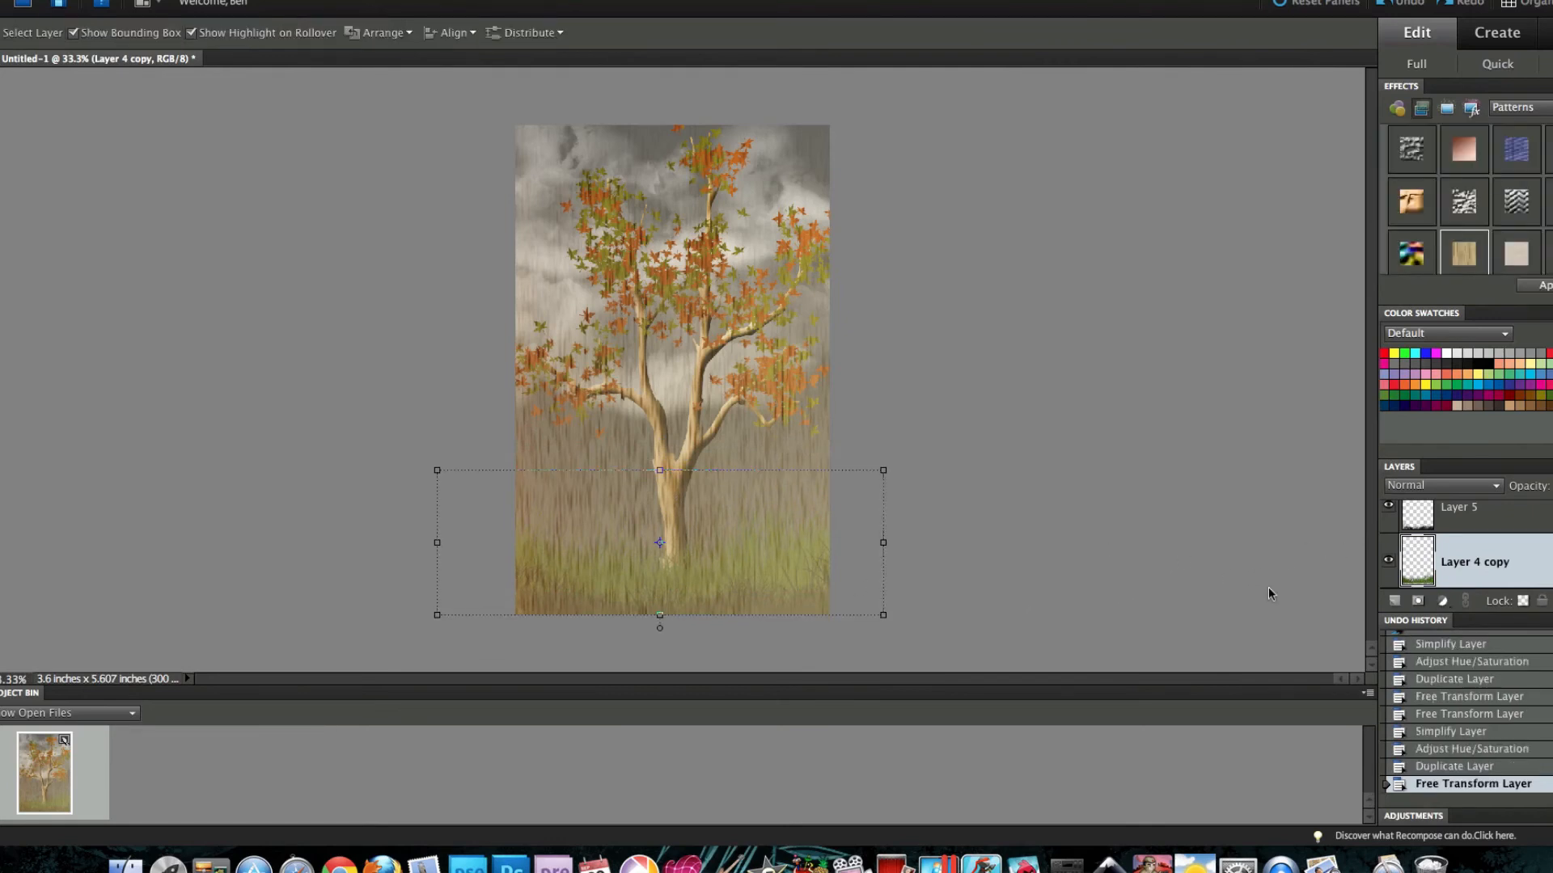
Step: Move the Layer 4 copy below Layer 4 in the layer order
{"action": "scroll", "coordinate": [1423, 558], "scroll_direction": "down", "scroll_amount": 3}
{"action": "scroll", "coordinate": [1425, 558], "scroll_direction": "up", "scroll_amount": 1}
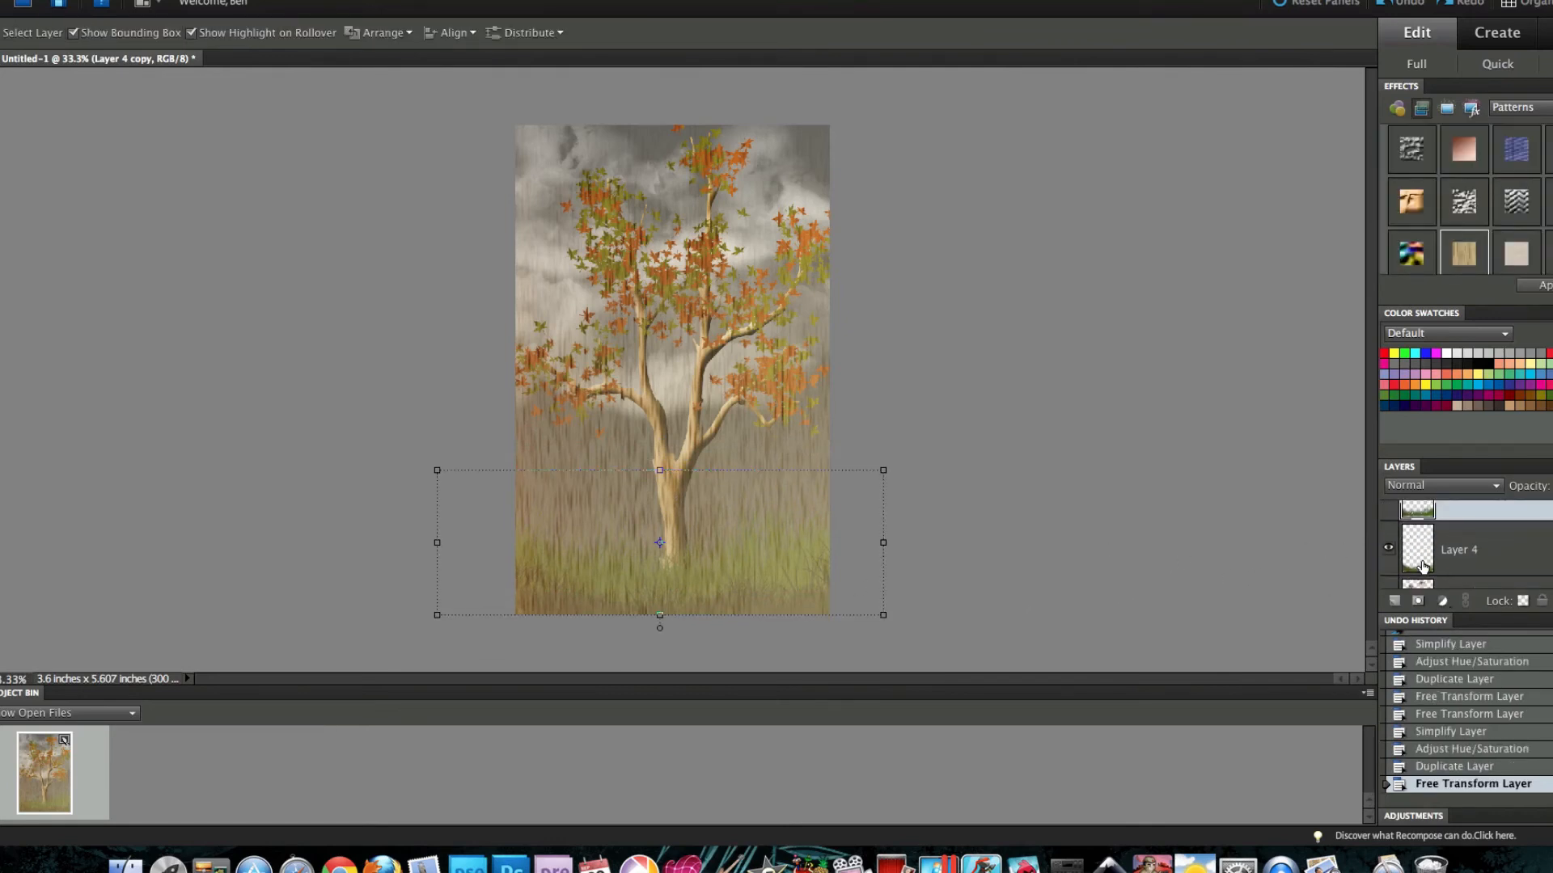
{"action": "scroll", "coordinate": [1429, 509], "scroll_direction": "up", "scroll_amount": 1}
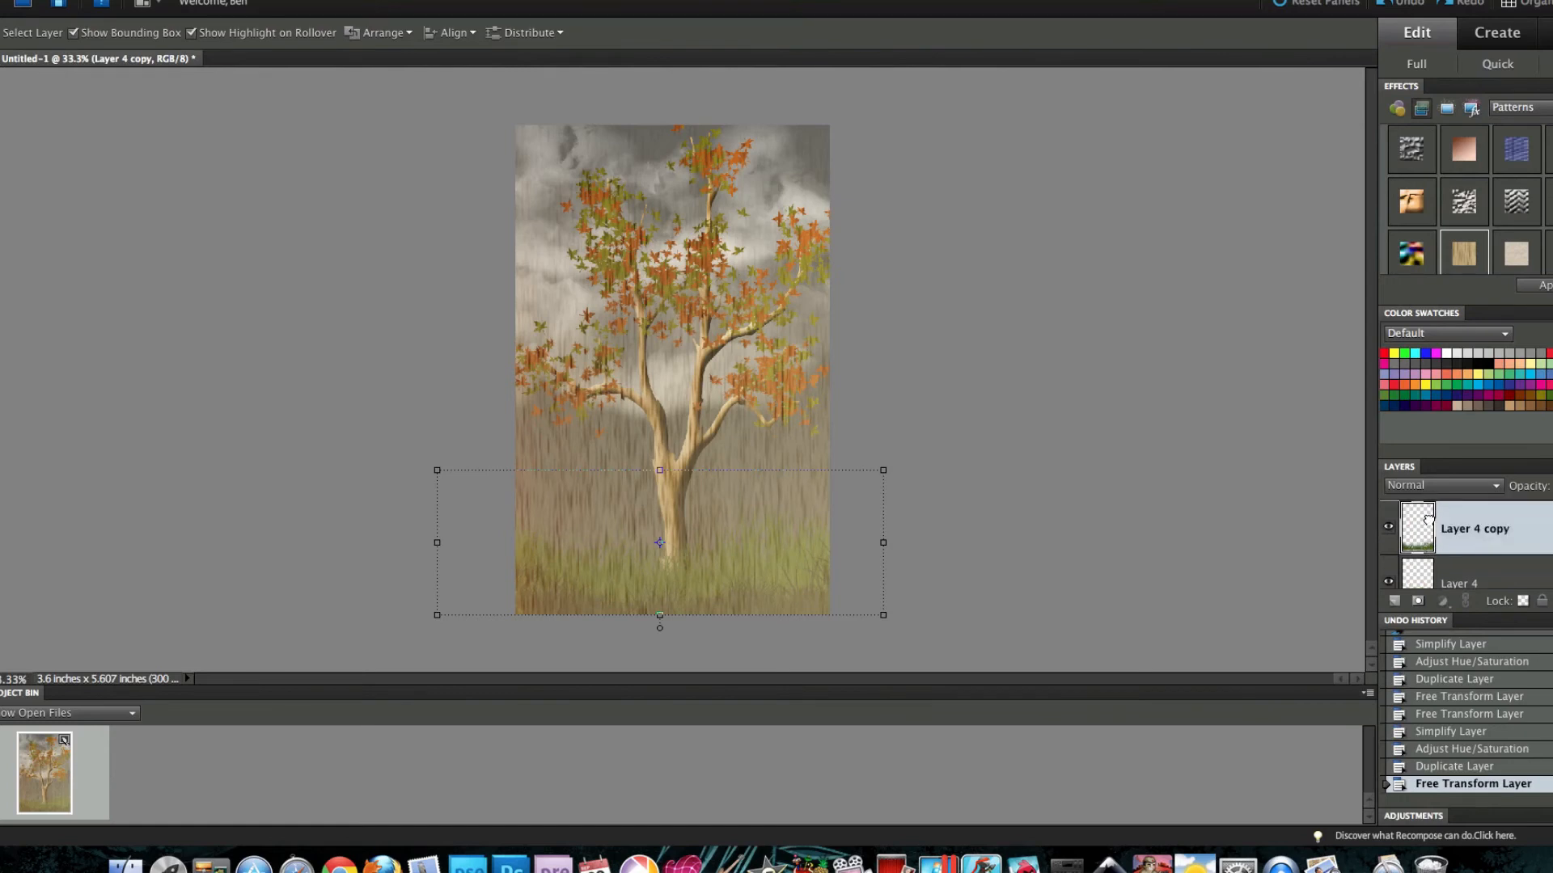
{"action": "left_click_drag", "start_coordinate": [1428, 520], "coordinate": [1425, 575]}
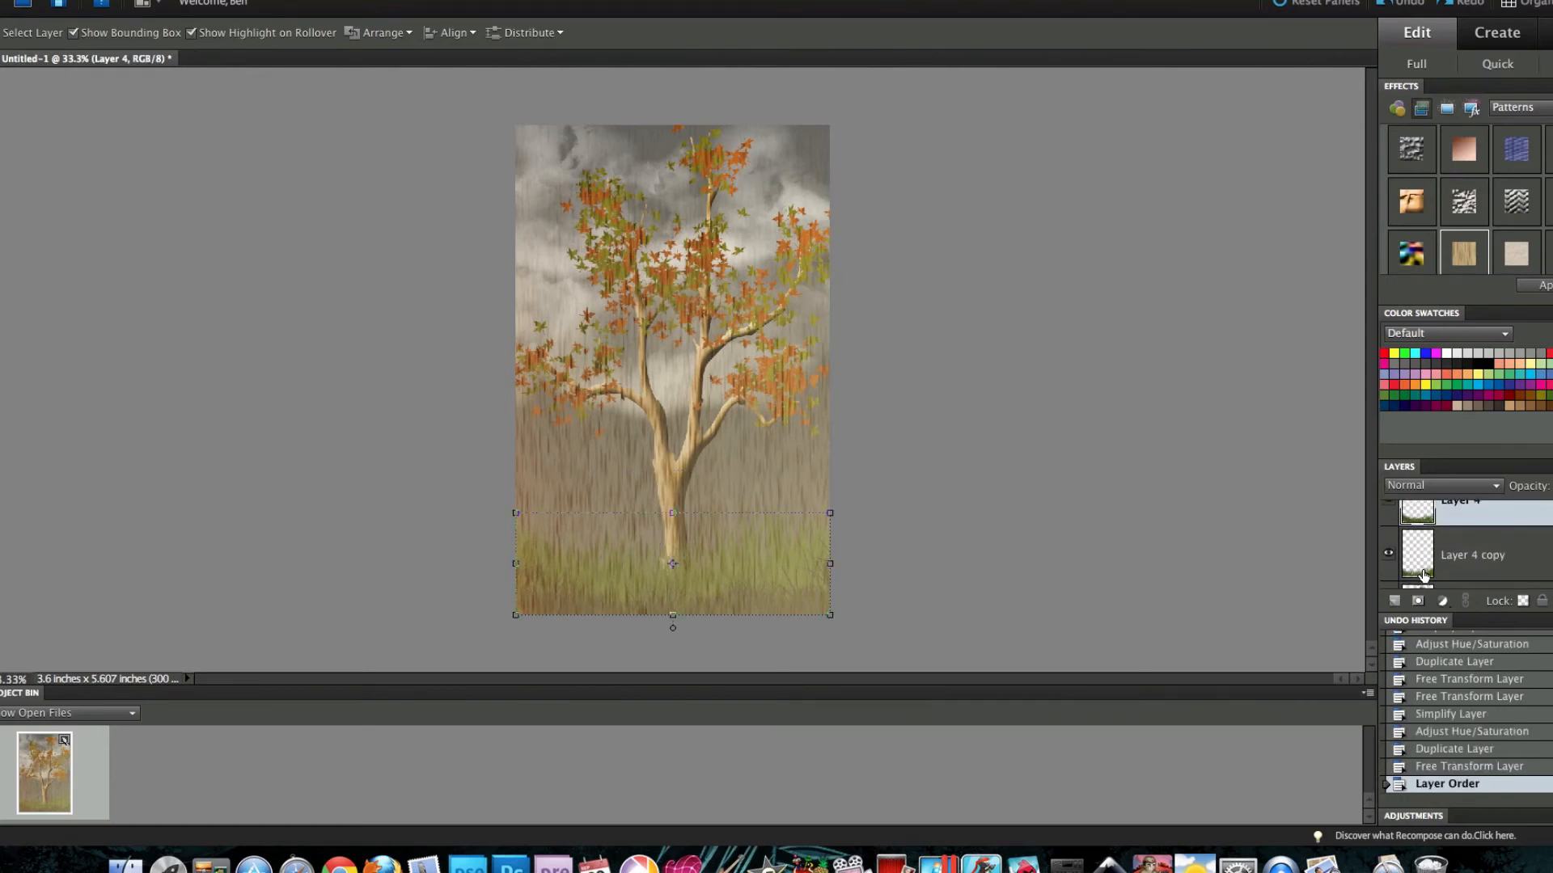
Step: Colorize the Layer 4 grass dark olive with hue 54, saturation 86 and lightness -74, then deselect the layer
{"action": "left_click", "coordinate": [1421, 549]}
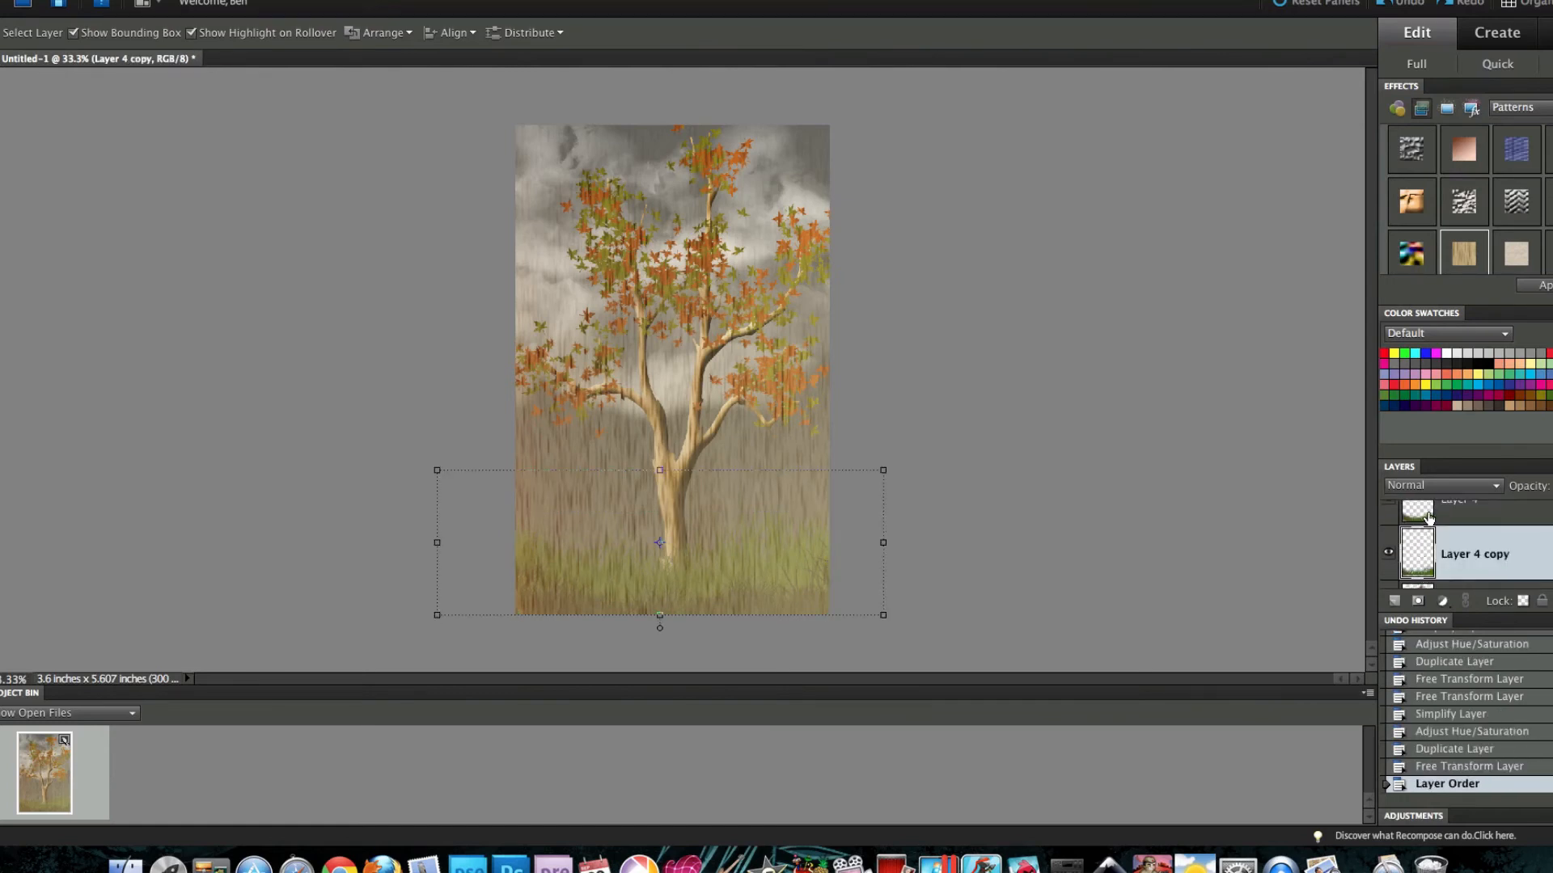
{"action": "left_click", "coordinate": [1428, 514]}
{"action": "left_click", "coordinate": [277, 2]}
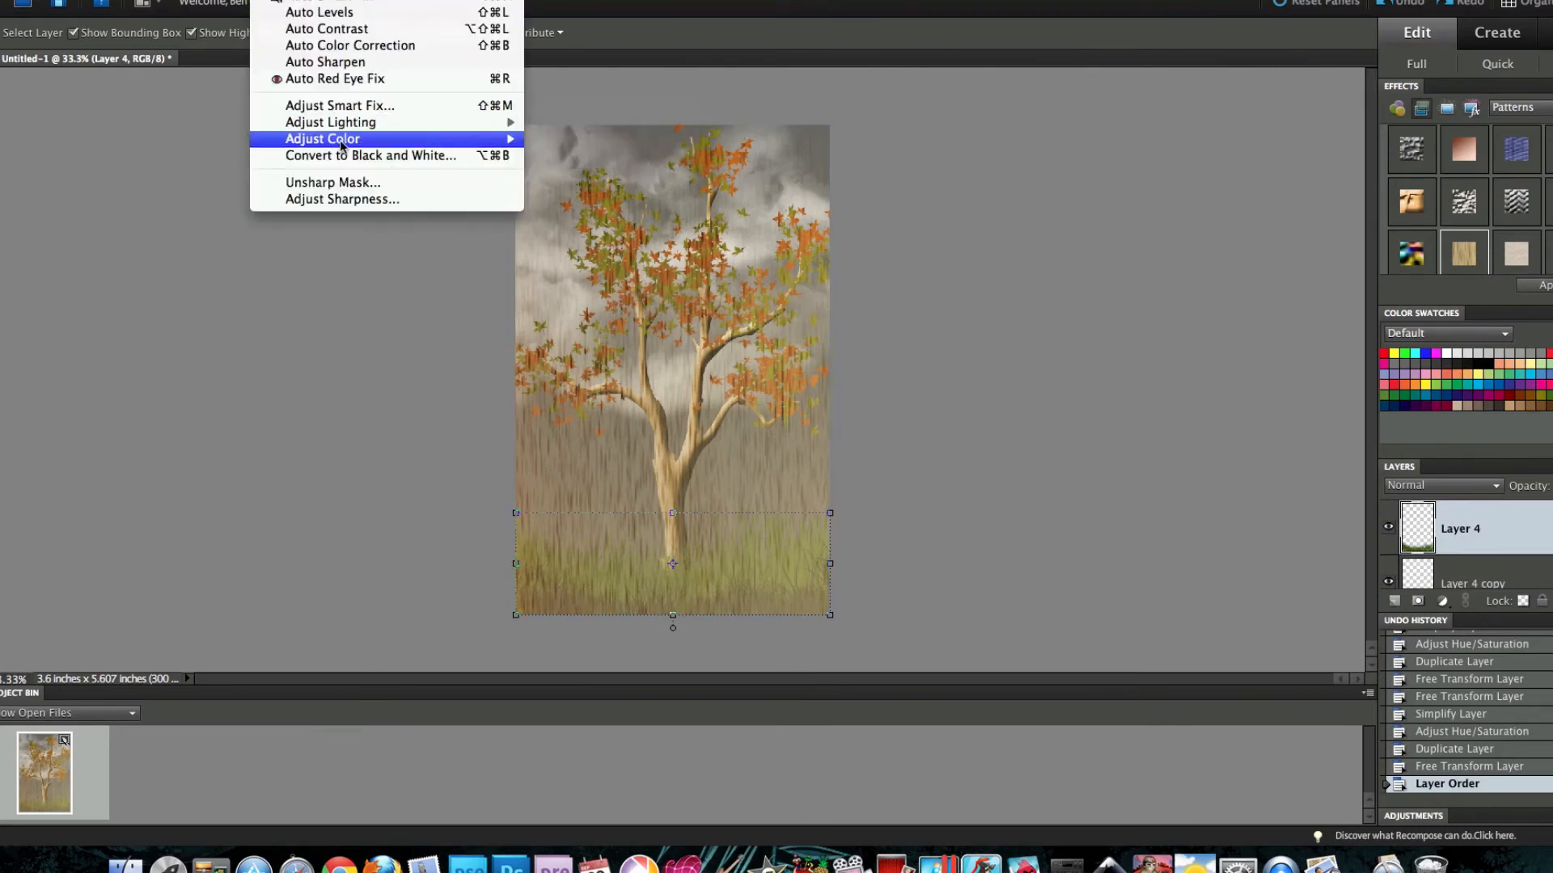
{"action": "mouse_move", "coordinate": [356, 139]}
{"action": "left_click", "coordinate": [611, 156]}
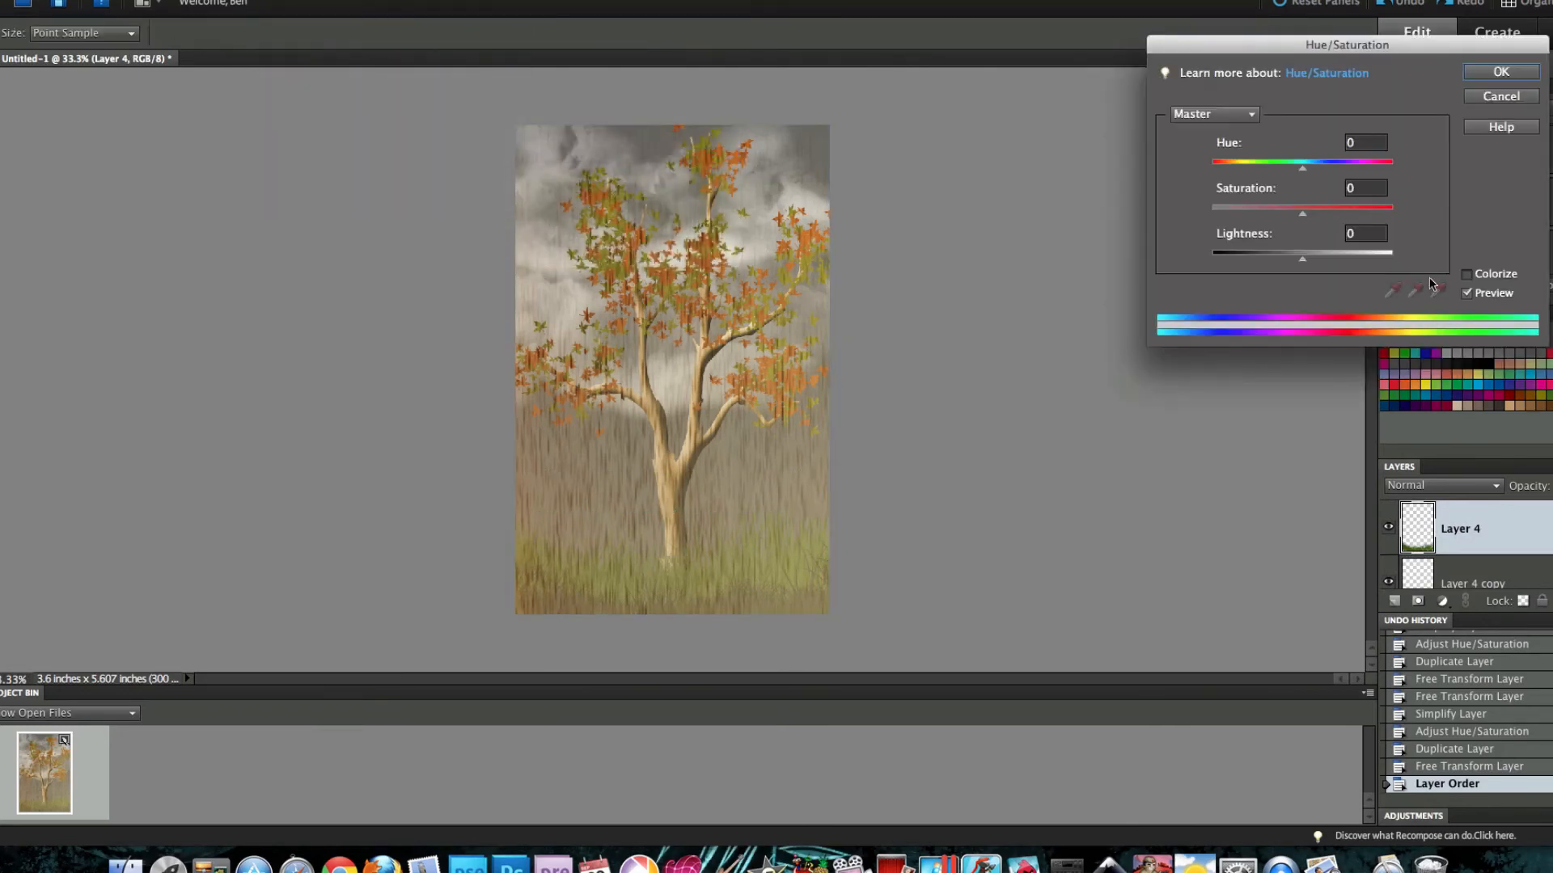
{"action": "left_click", "coordinate": [1467, 275]}
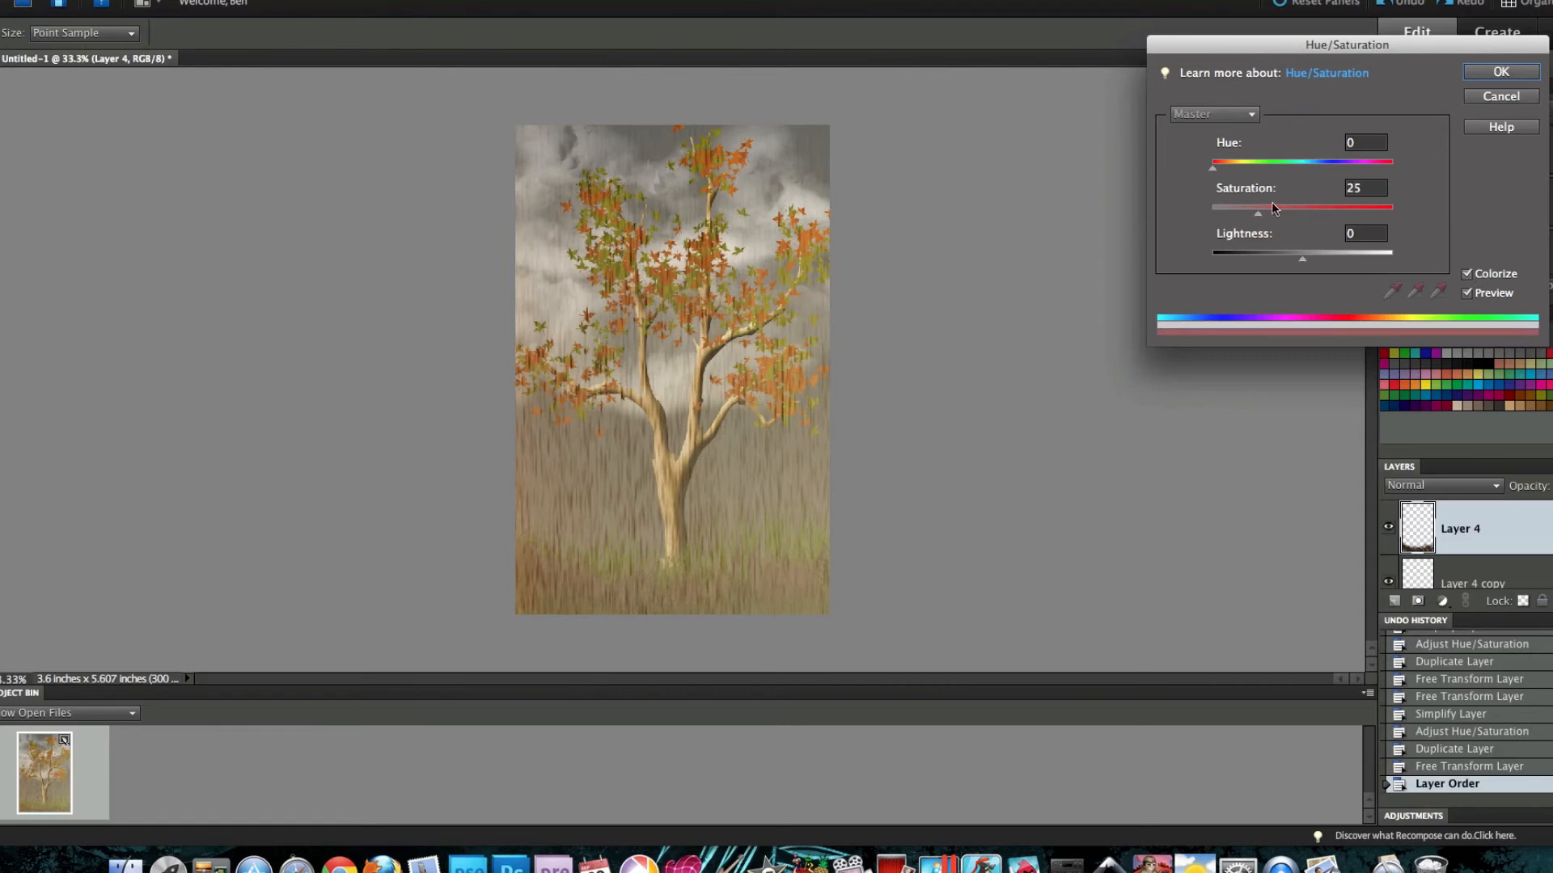
{"action": "left_click_drag", "start_coordinate": [1258, 212], "coordinate": [1366, 218]}
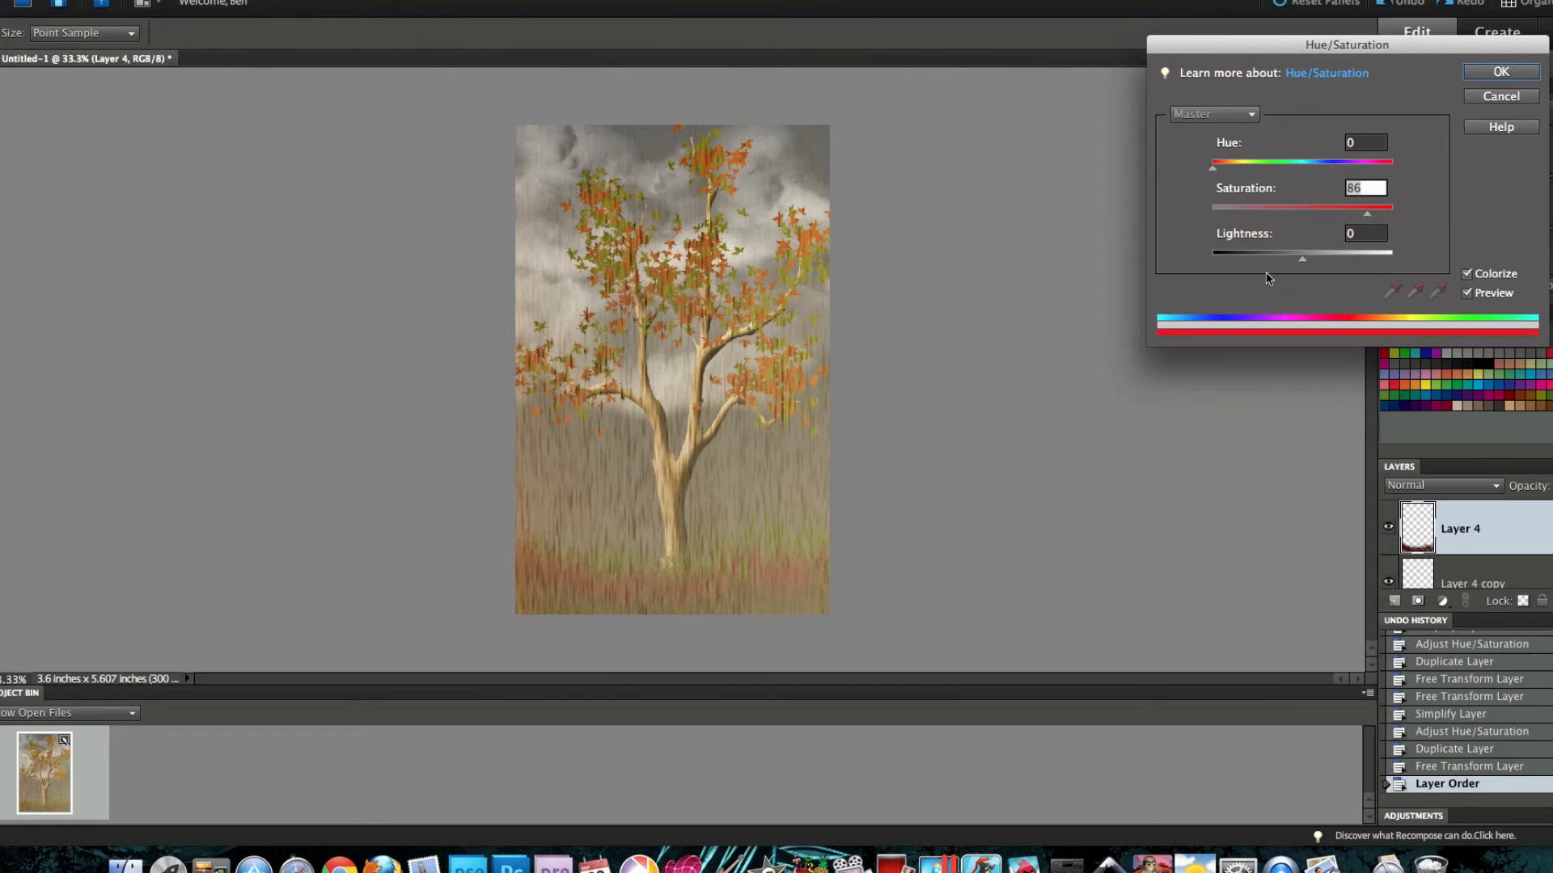
{"action": "left_click_drag", "start_coordinate": [1302, 258], "coordinate": [1215, 259]}
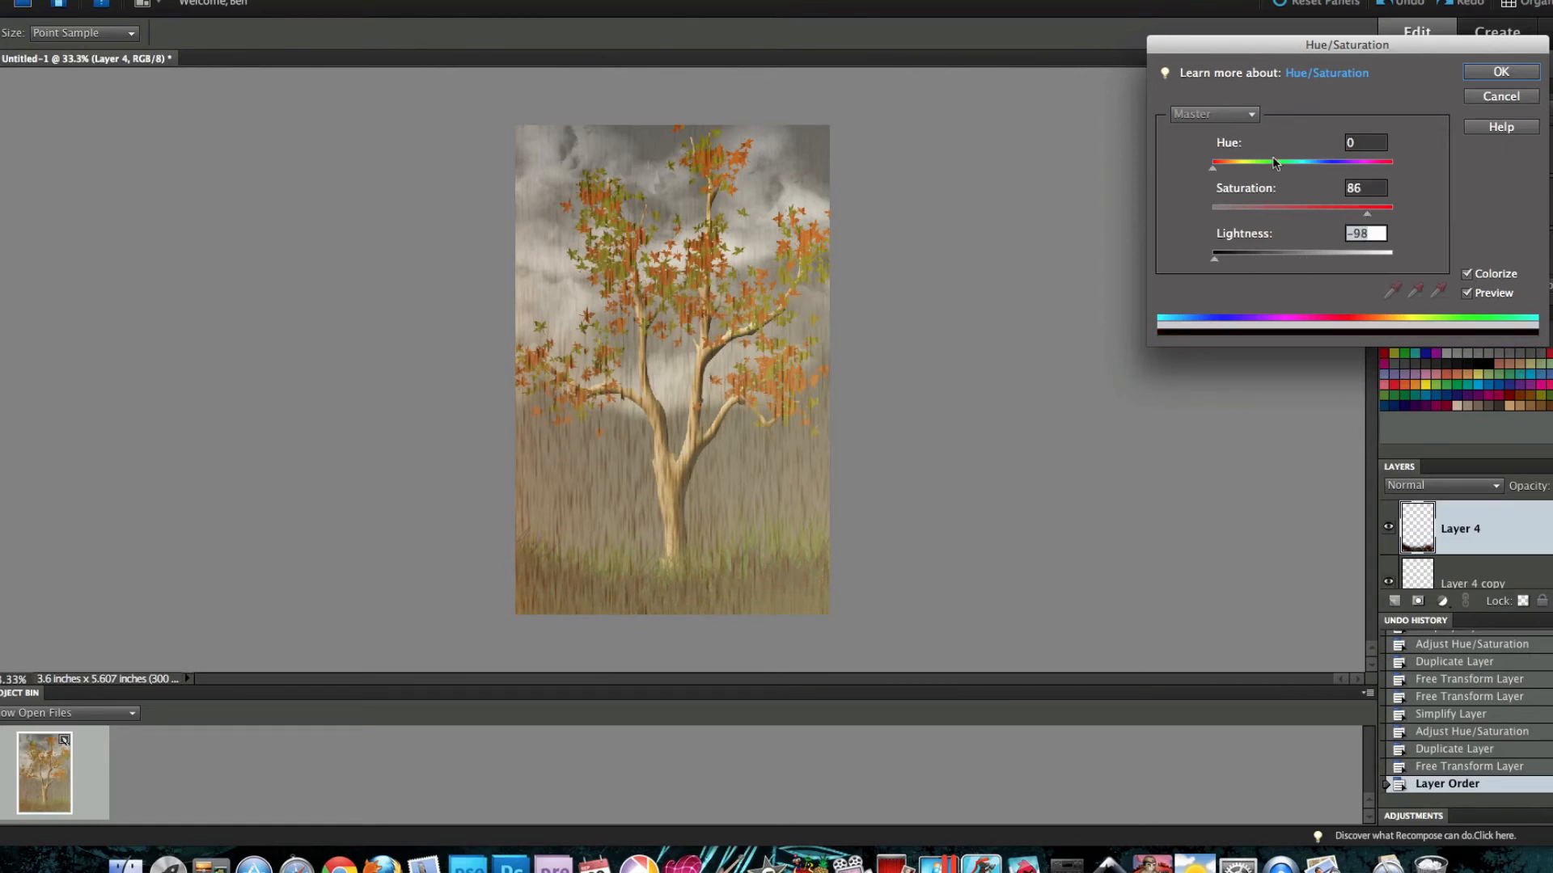
{"action": "left_click_drag", "start_coordinate": [1215, 172], "coordinate": [1273, 171]}
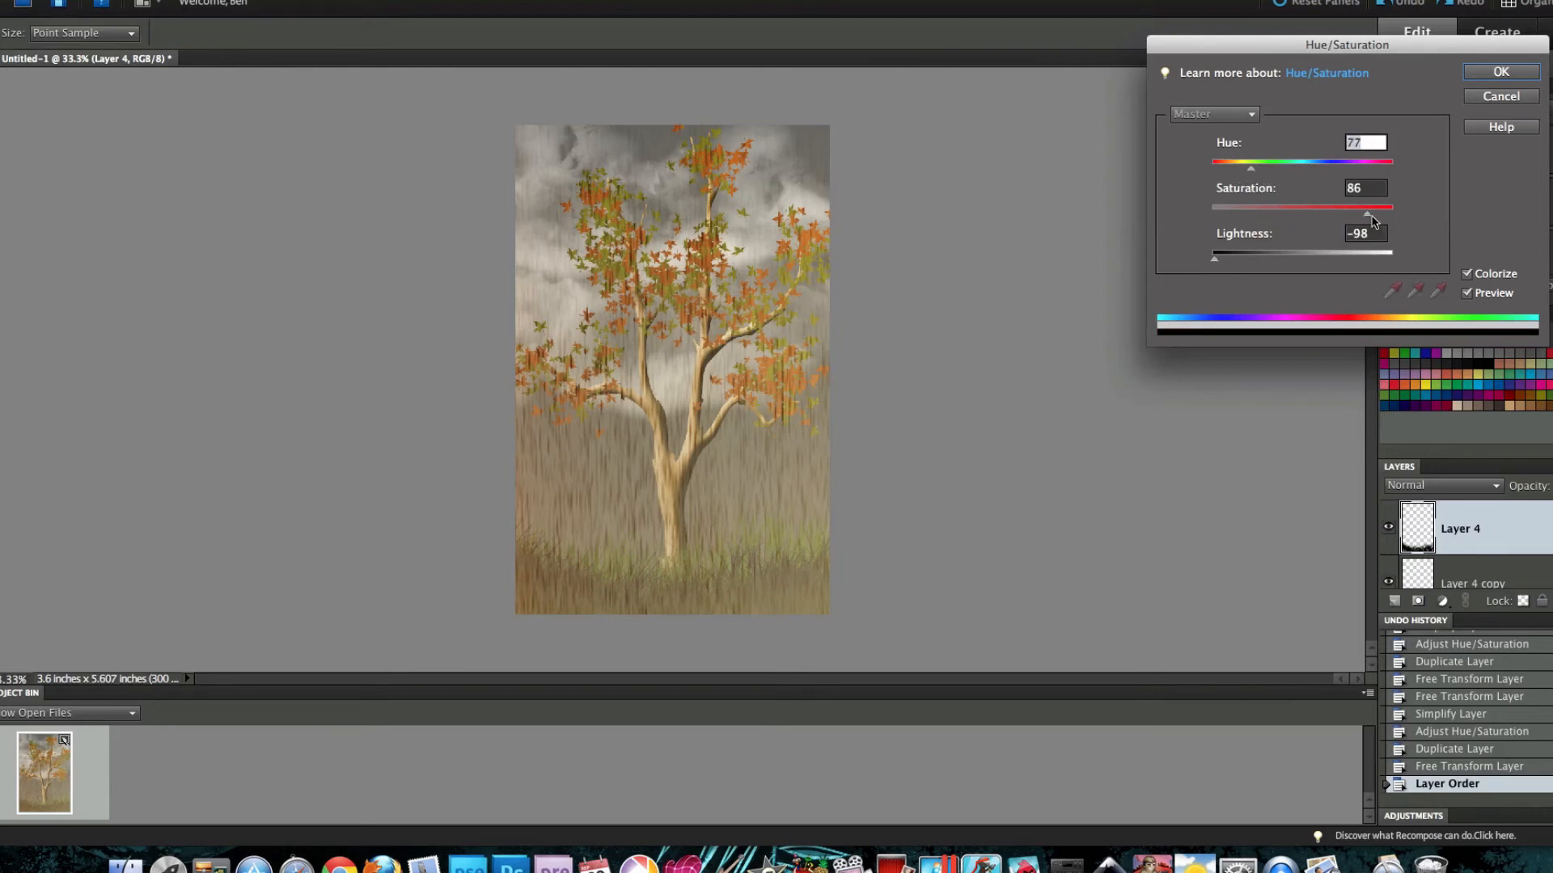
{"action": "left_click_drag", "start_coordinate": [1214, 255], "coordinate": [1235, 259]}
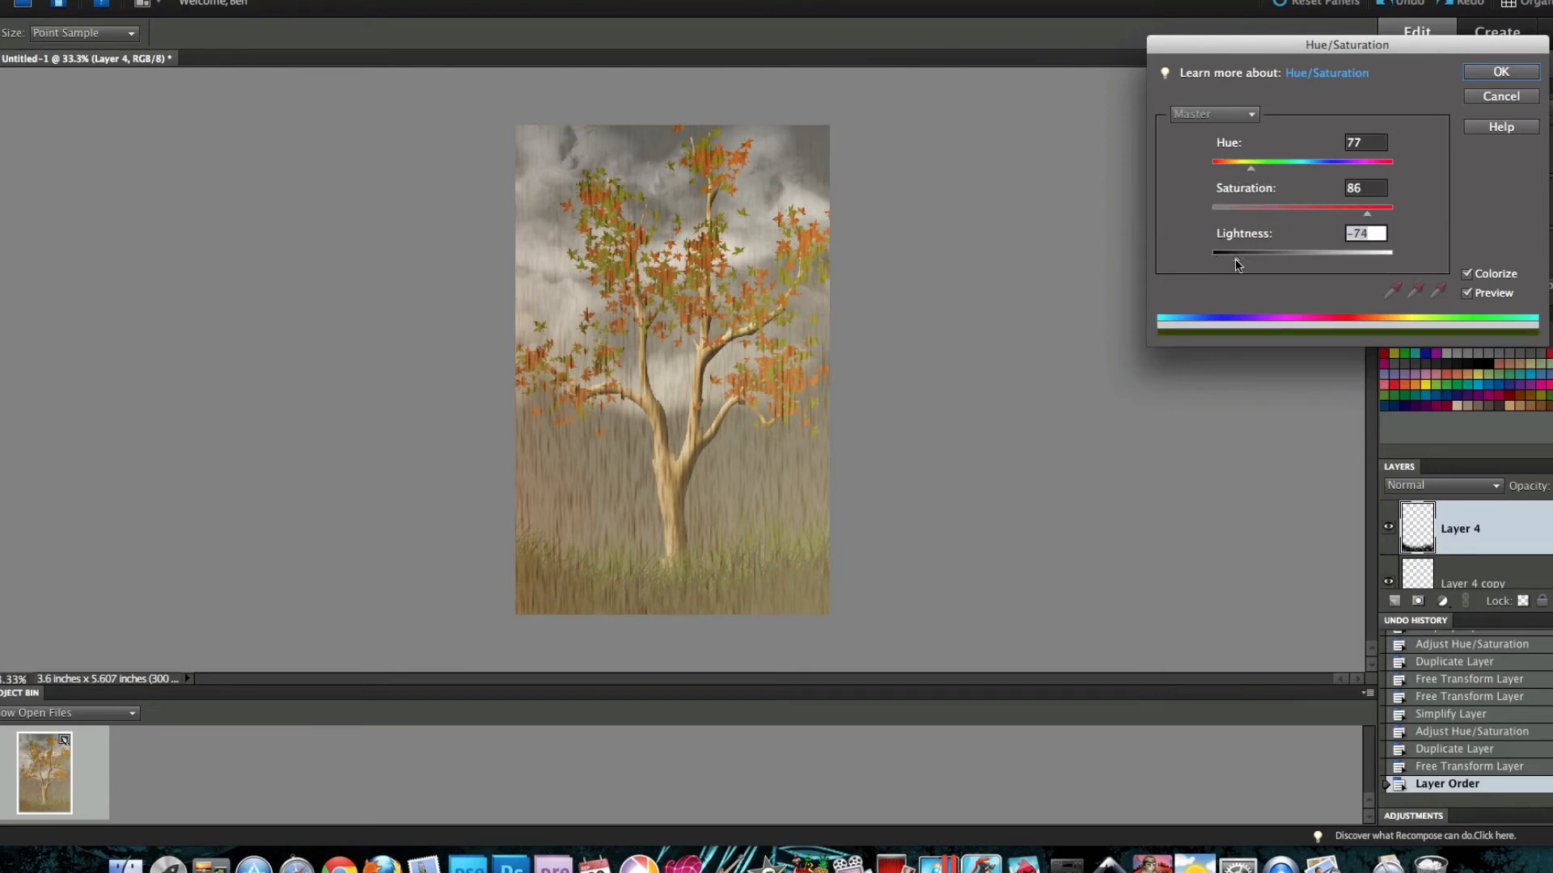
{"action": "left_click_drag", "start_coordinate": [1242, 170], "coordinate": [1238, 170]}
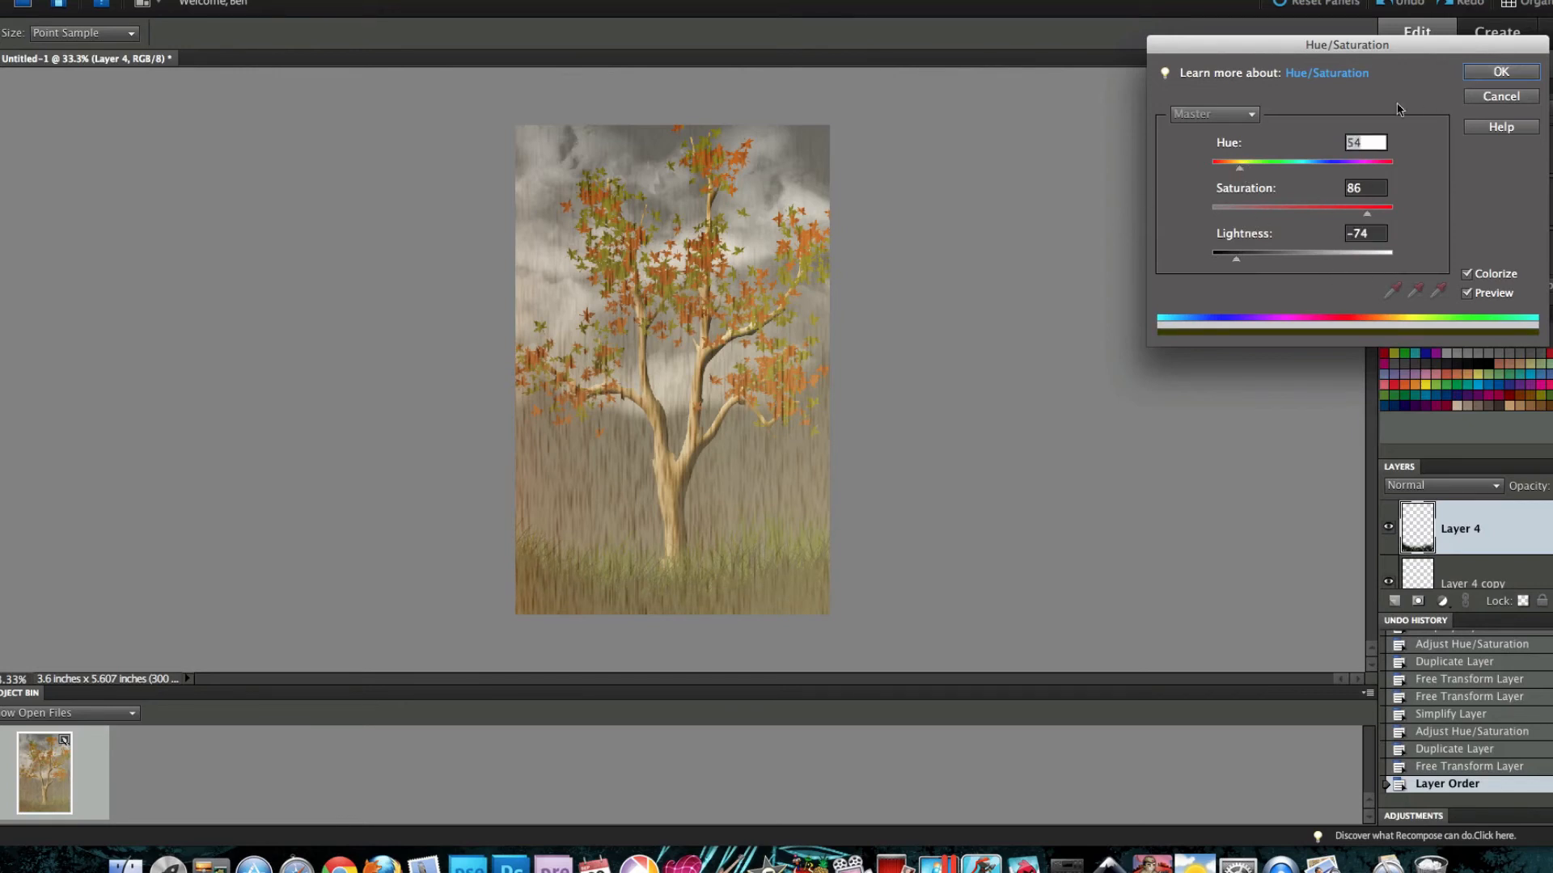
{"action": "left_click", "coordinate": [1500, 71]}
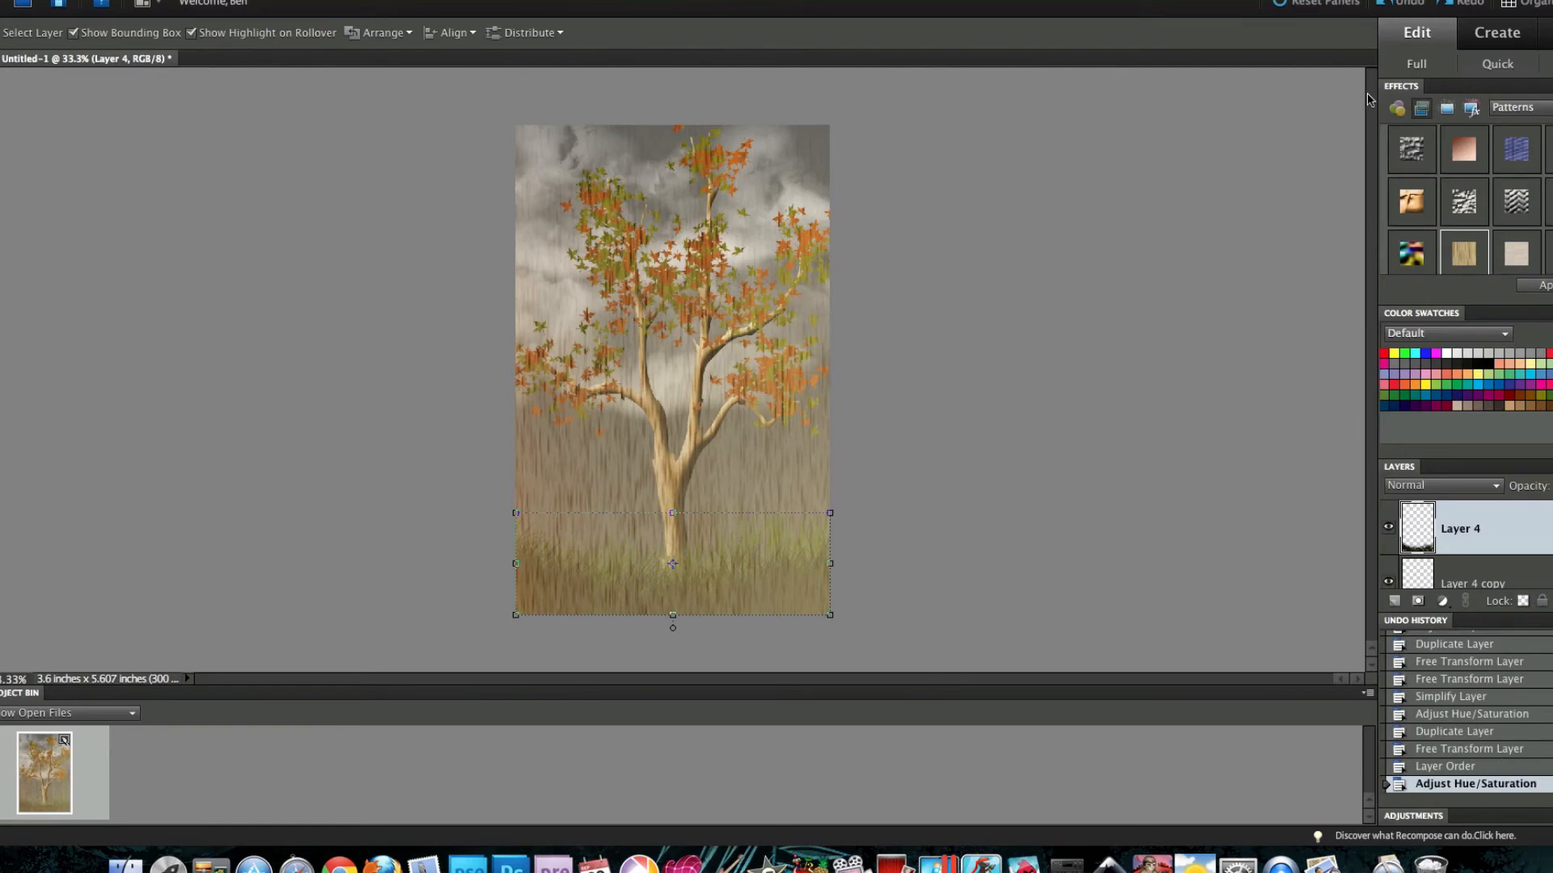
{"action": "left_click", "coordinate": [1143, 259]}
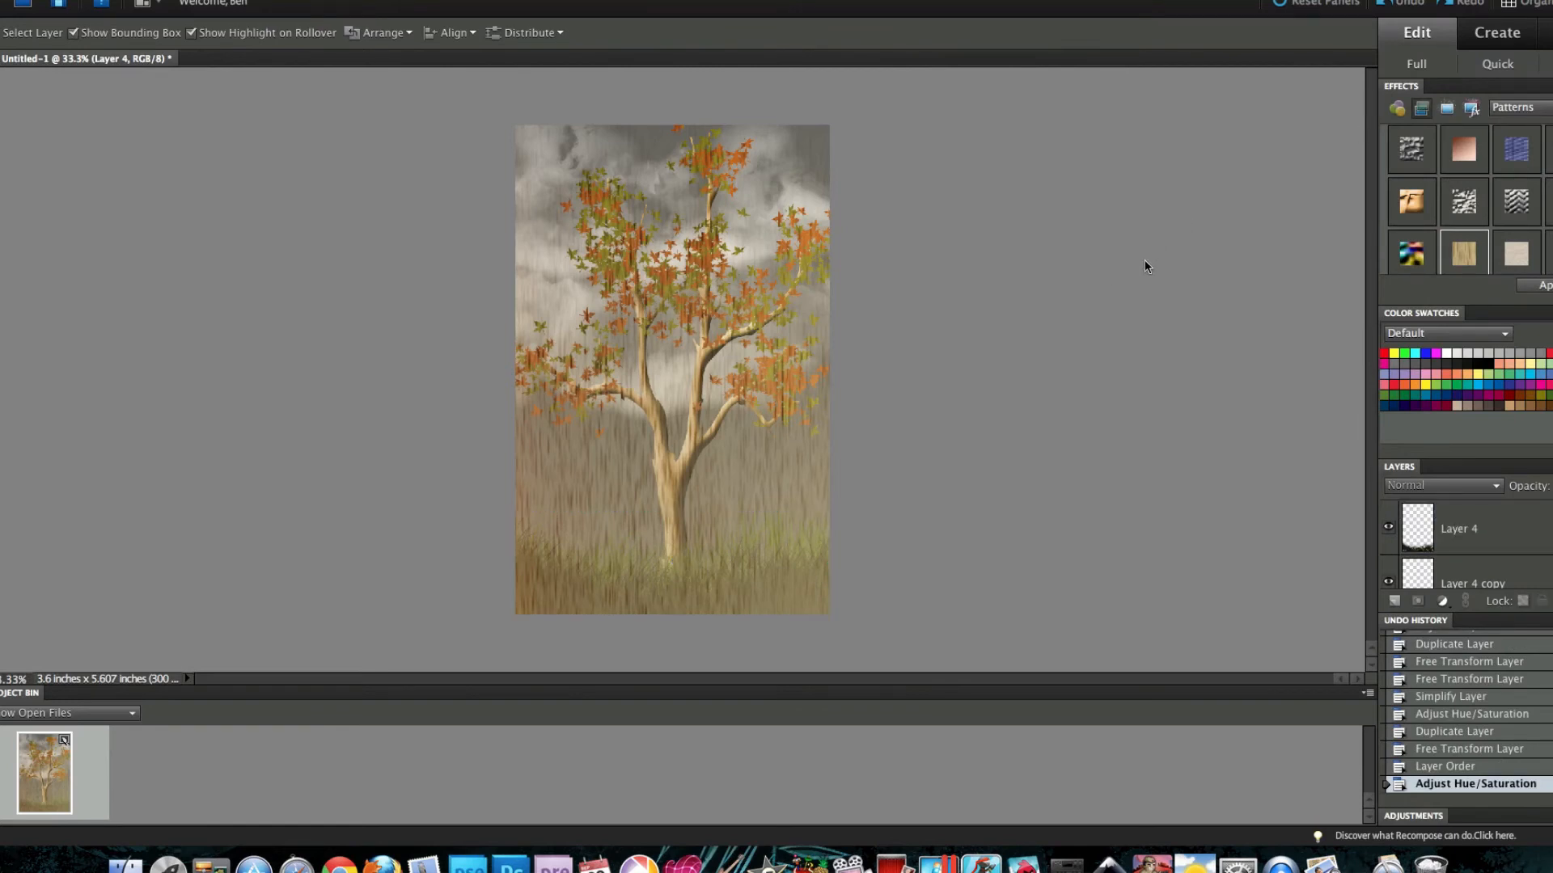
Step: Add a new empty layer directly above Layer 2, beneath the Background copy tree layer
{"action": "scroll", "coordinate": [1390, 564], "scroll_direction": "up", "scroll_amount": 3}
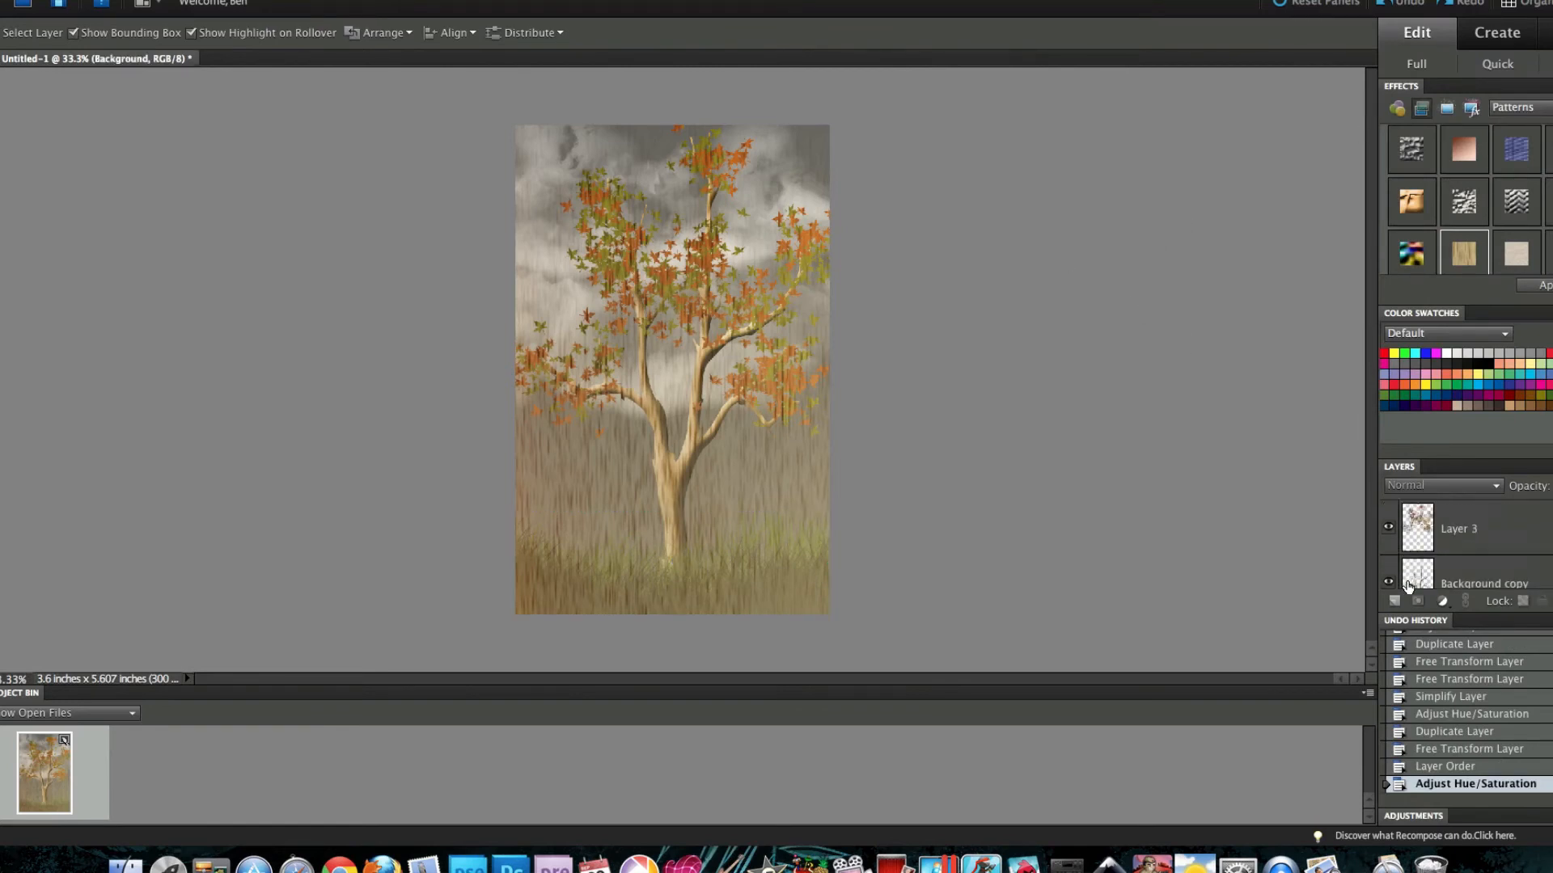
{"action": "scroll", "coordinate": [1425, 572], "scroll_direction": "up", "scroll_amount": 2}
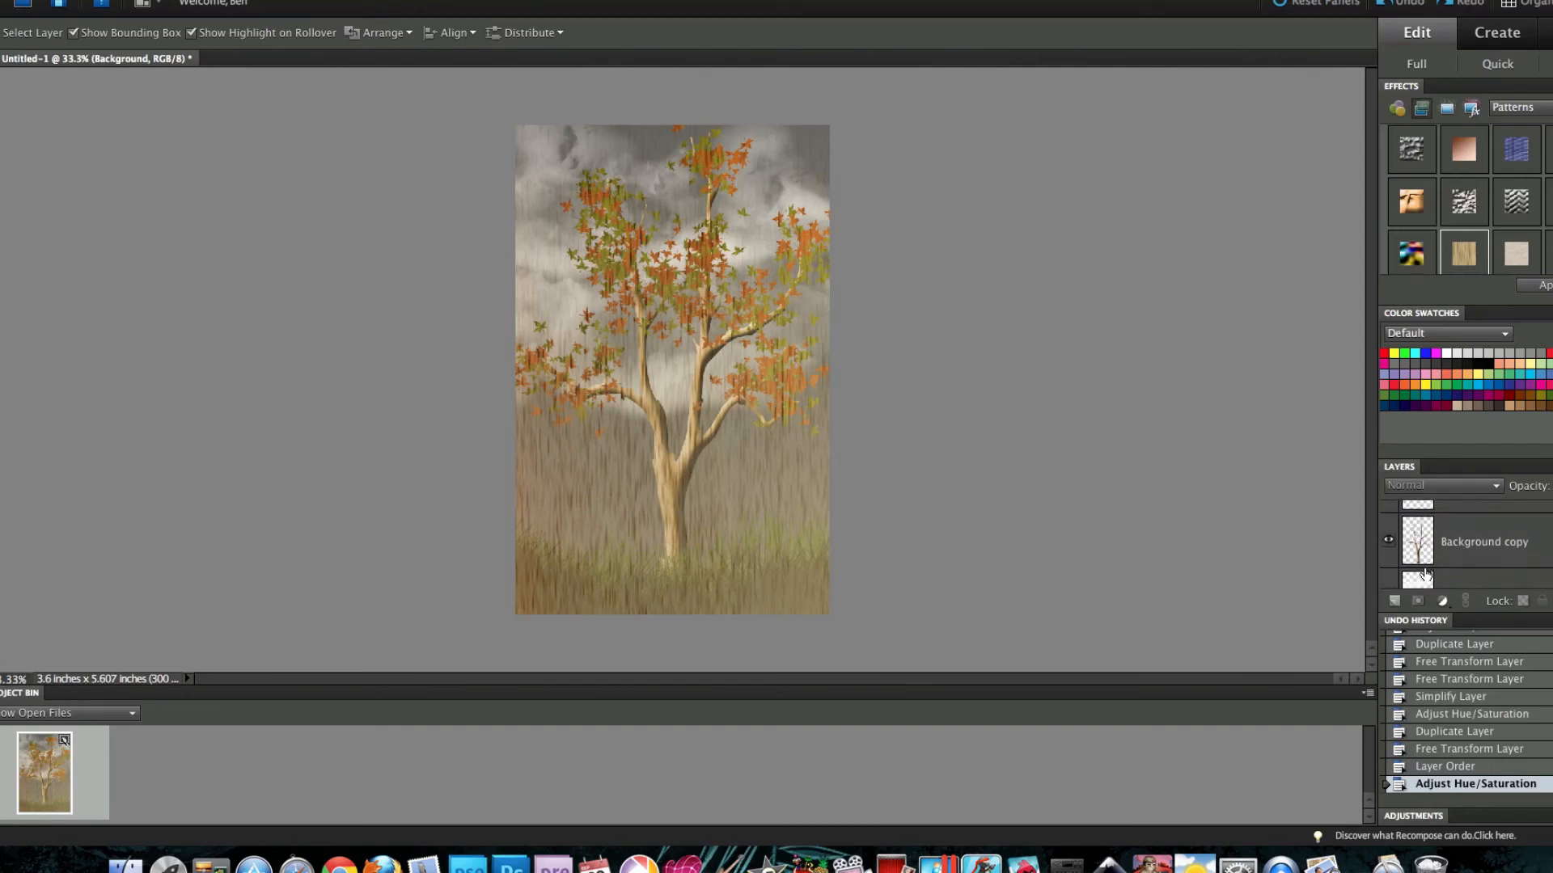
{"action": "left_click", "coordinate": [1419, 583]}
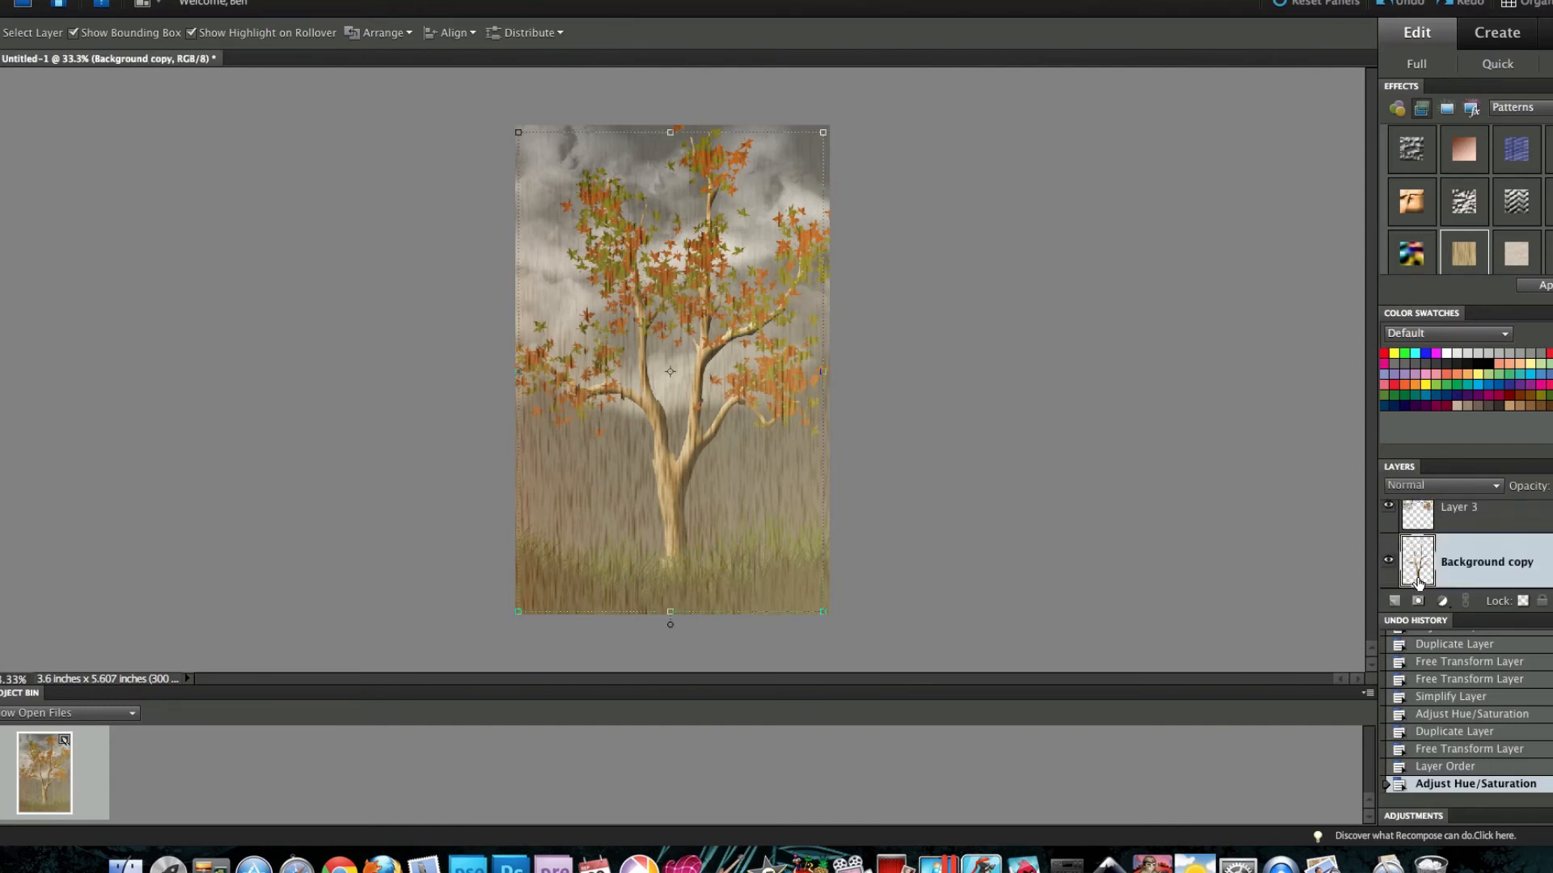
{"action": "left_click", "coordinate": [1423, 582]}
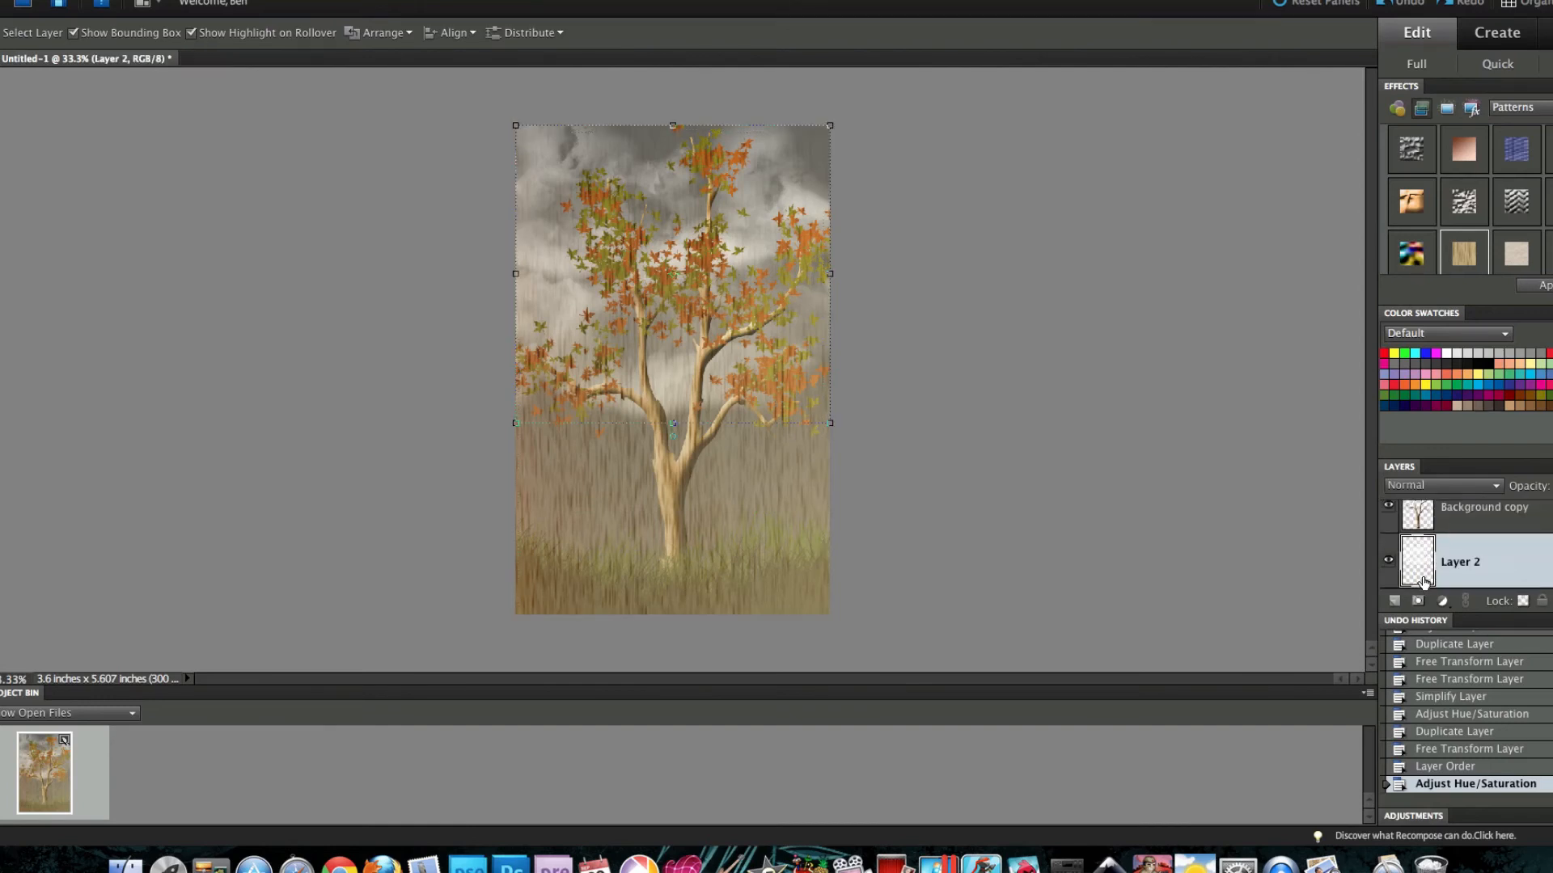
{"action": "left_click", "coordinate": [1394, 602]}
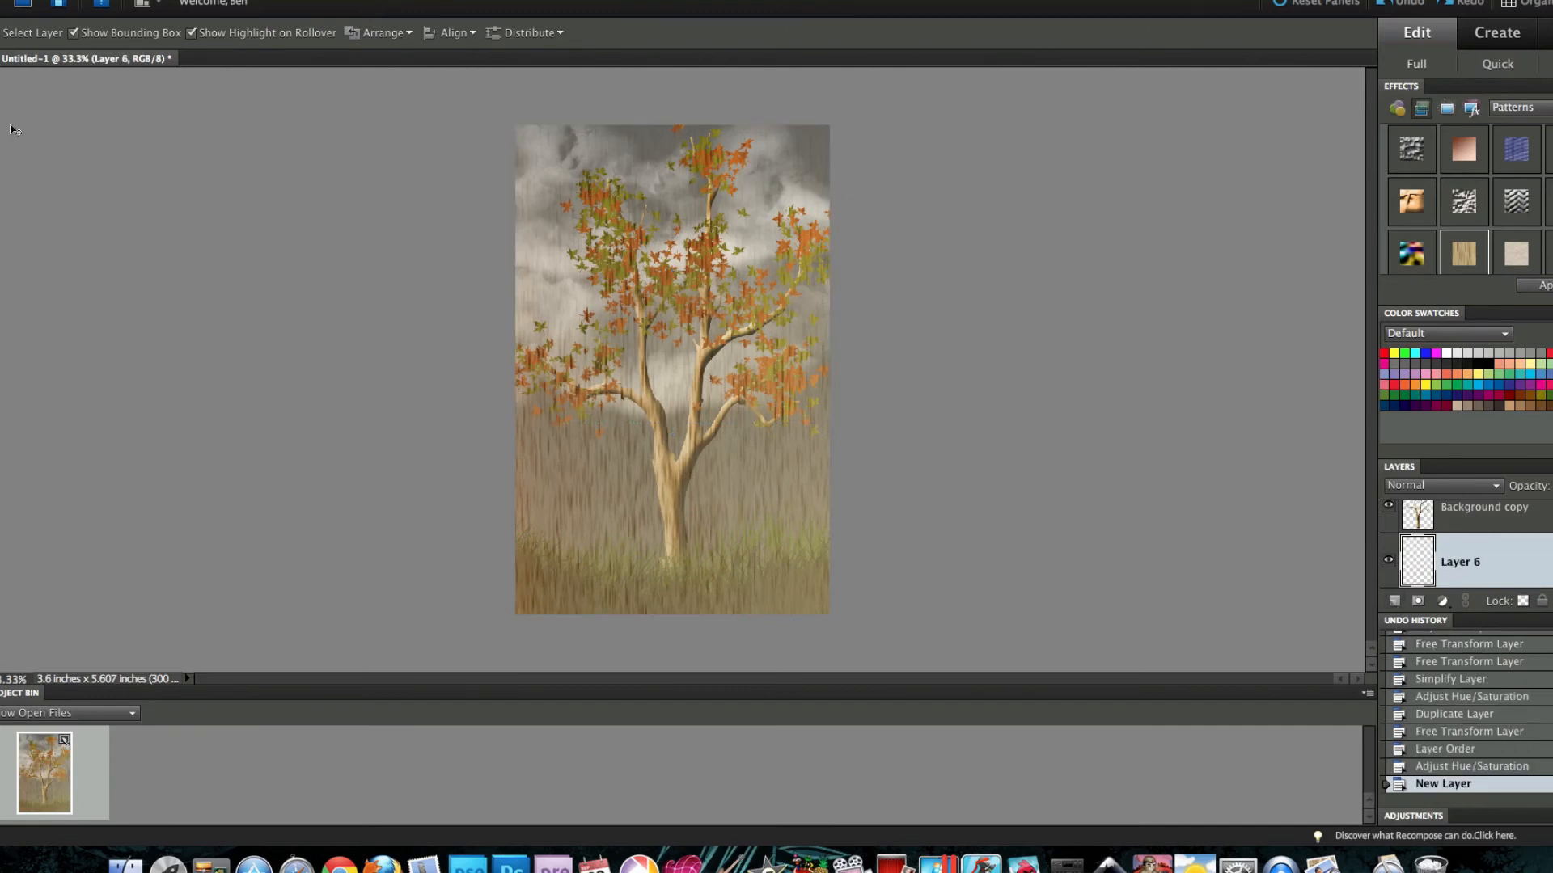
Step: Load the creepydolly.com_spooky2.abr brush set and choose its 417 px flying birds brush
{"action": "left_click", "coordinate": [139, 1]}
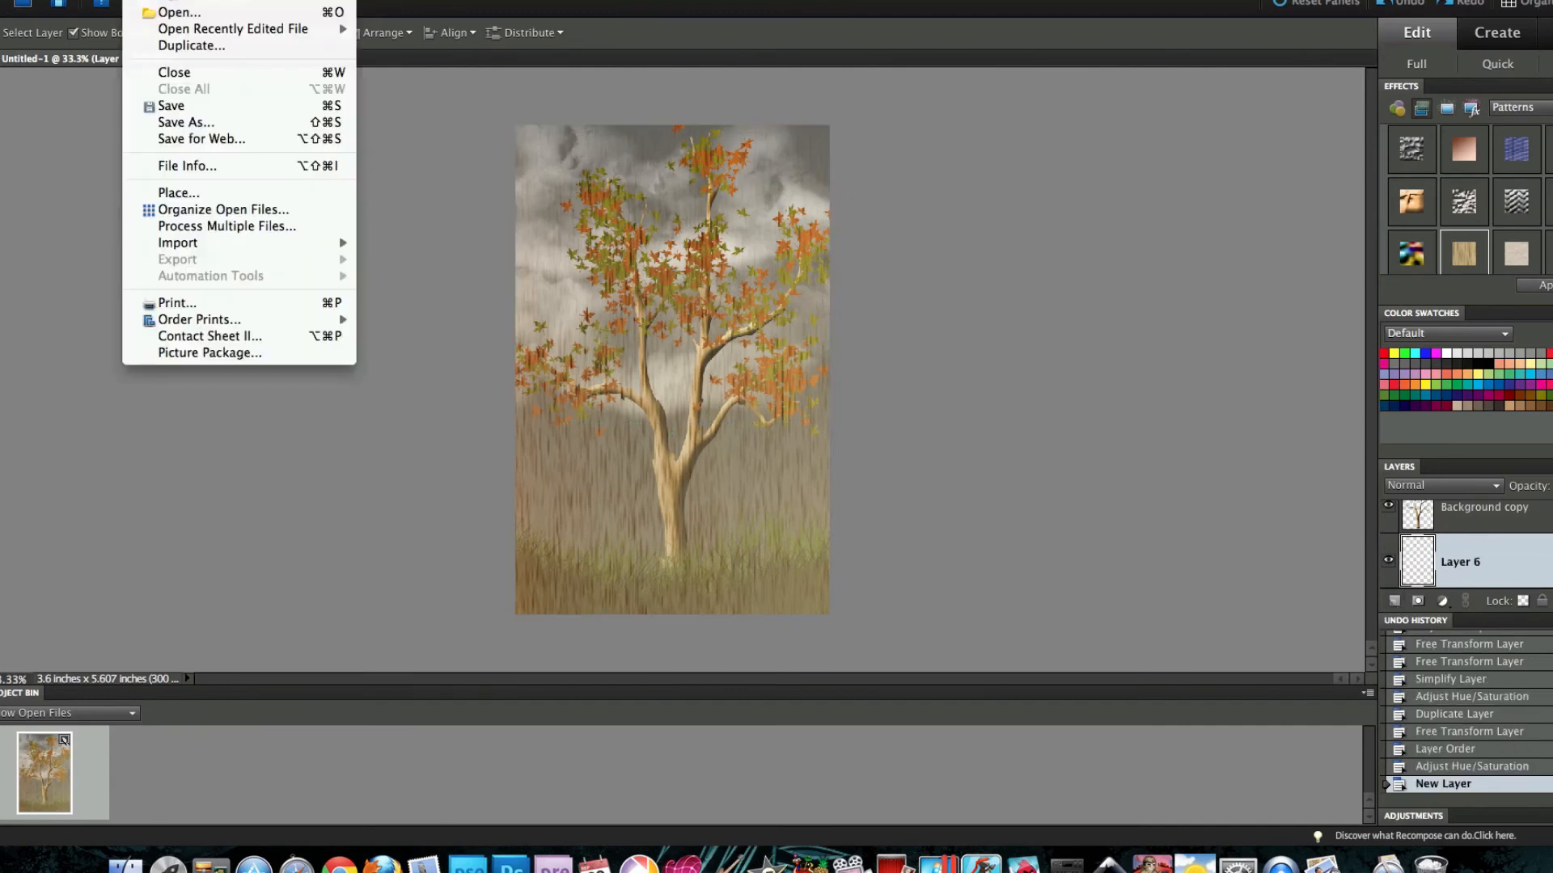
{"action": "left_click", "coordinate": [181, 139]}
{"action": "key", "text": "b"}
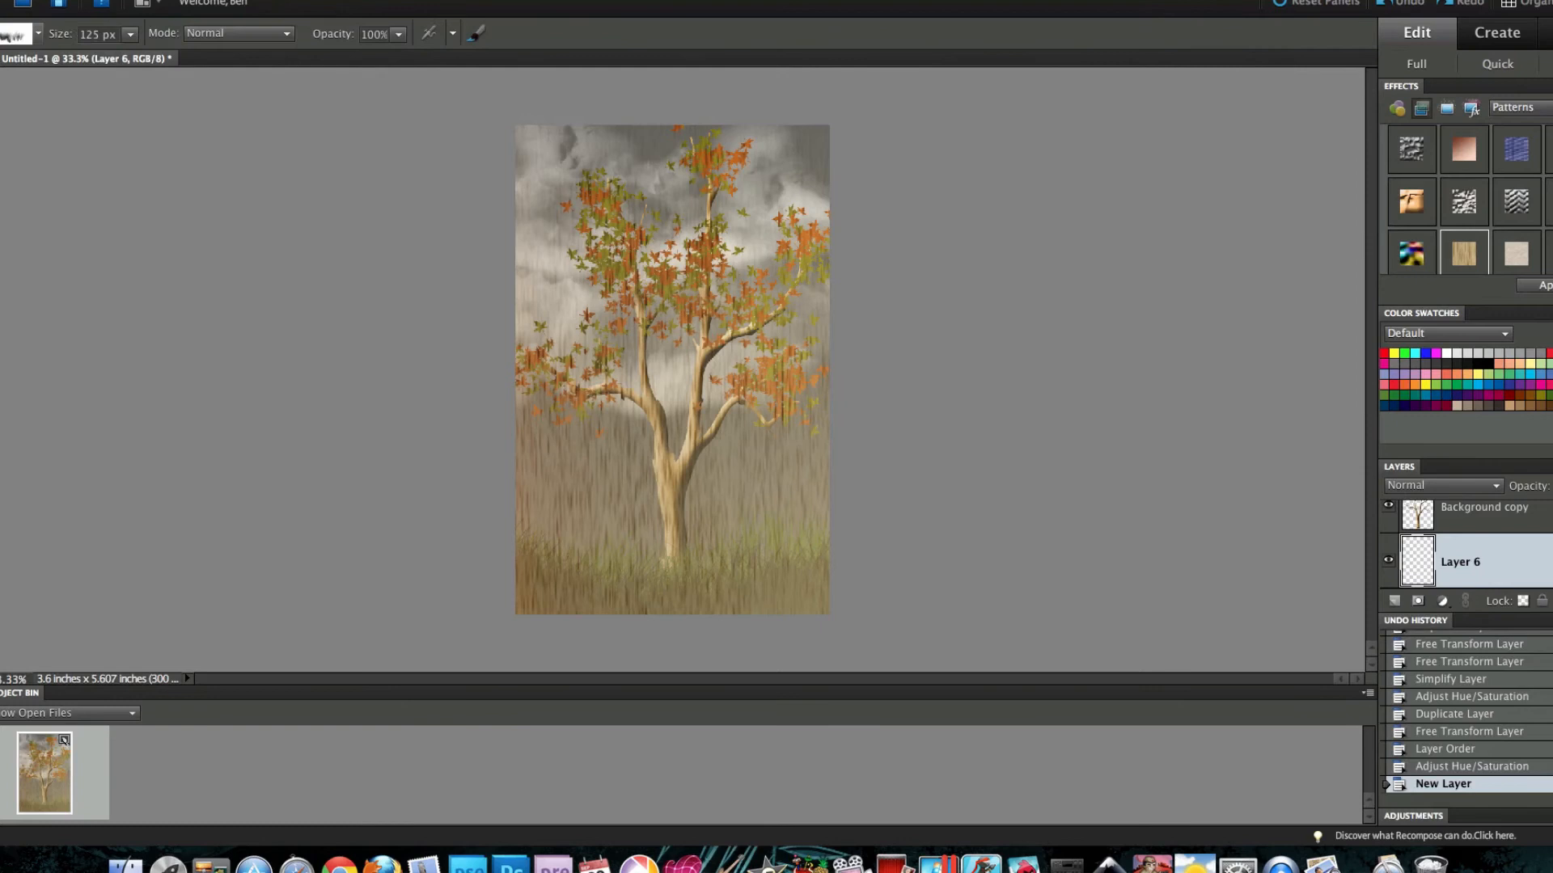
{"action": "left_click", "coordinate": [37, 35]}
{"action": "left_click", "coordinate": [463, 102]}
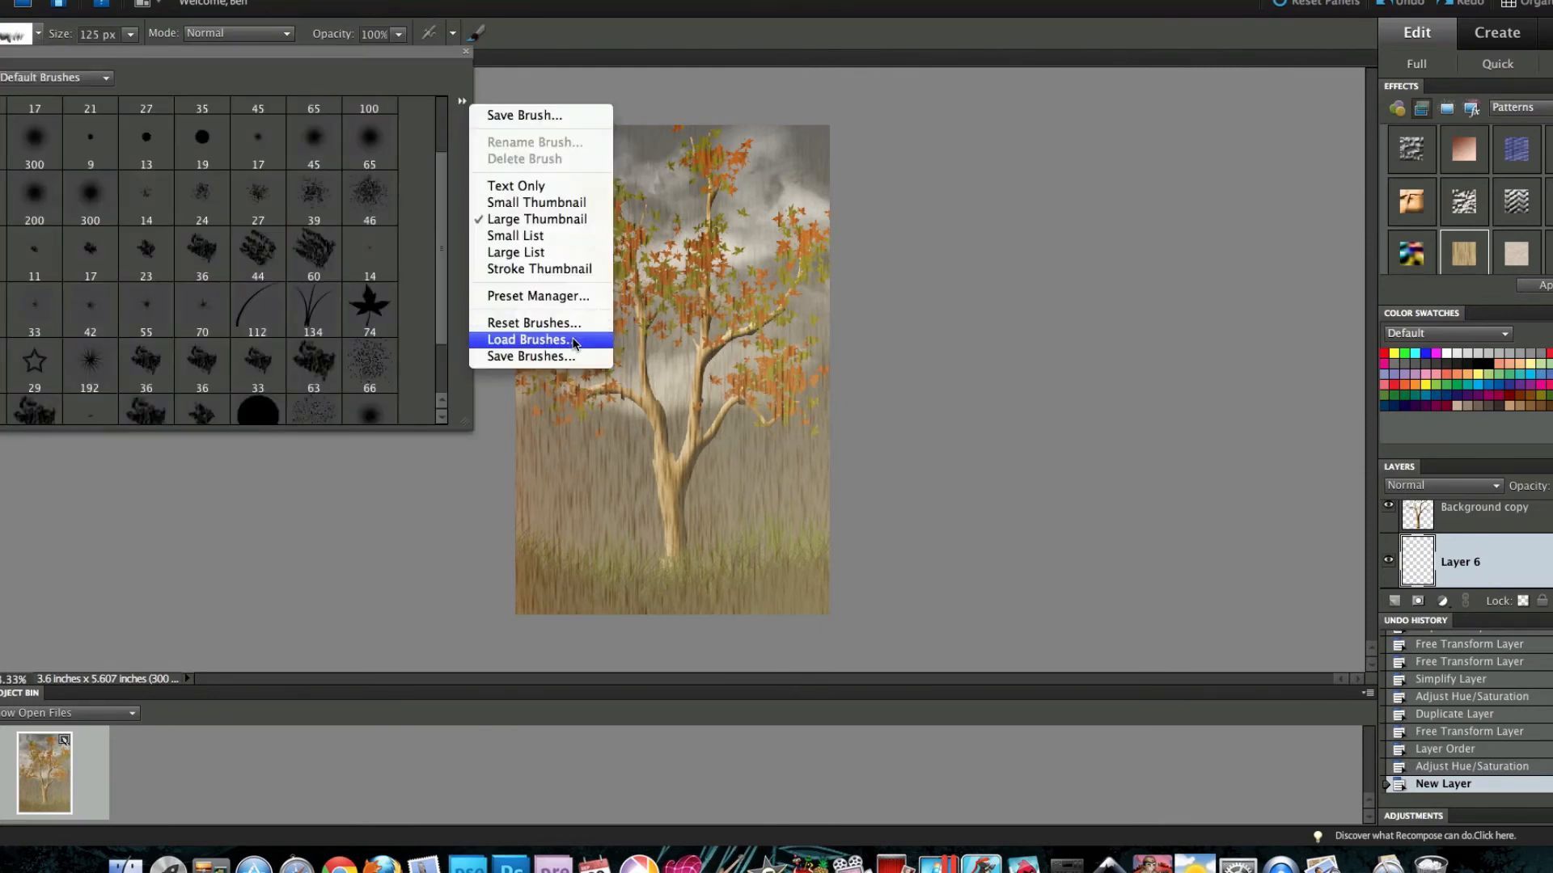
{"action": "left_click", "coordinate": [574, 344]}
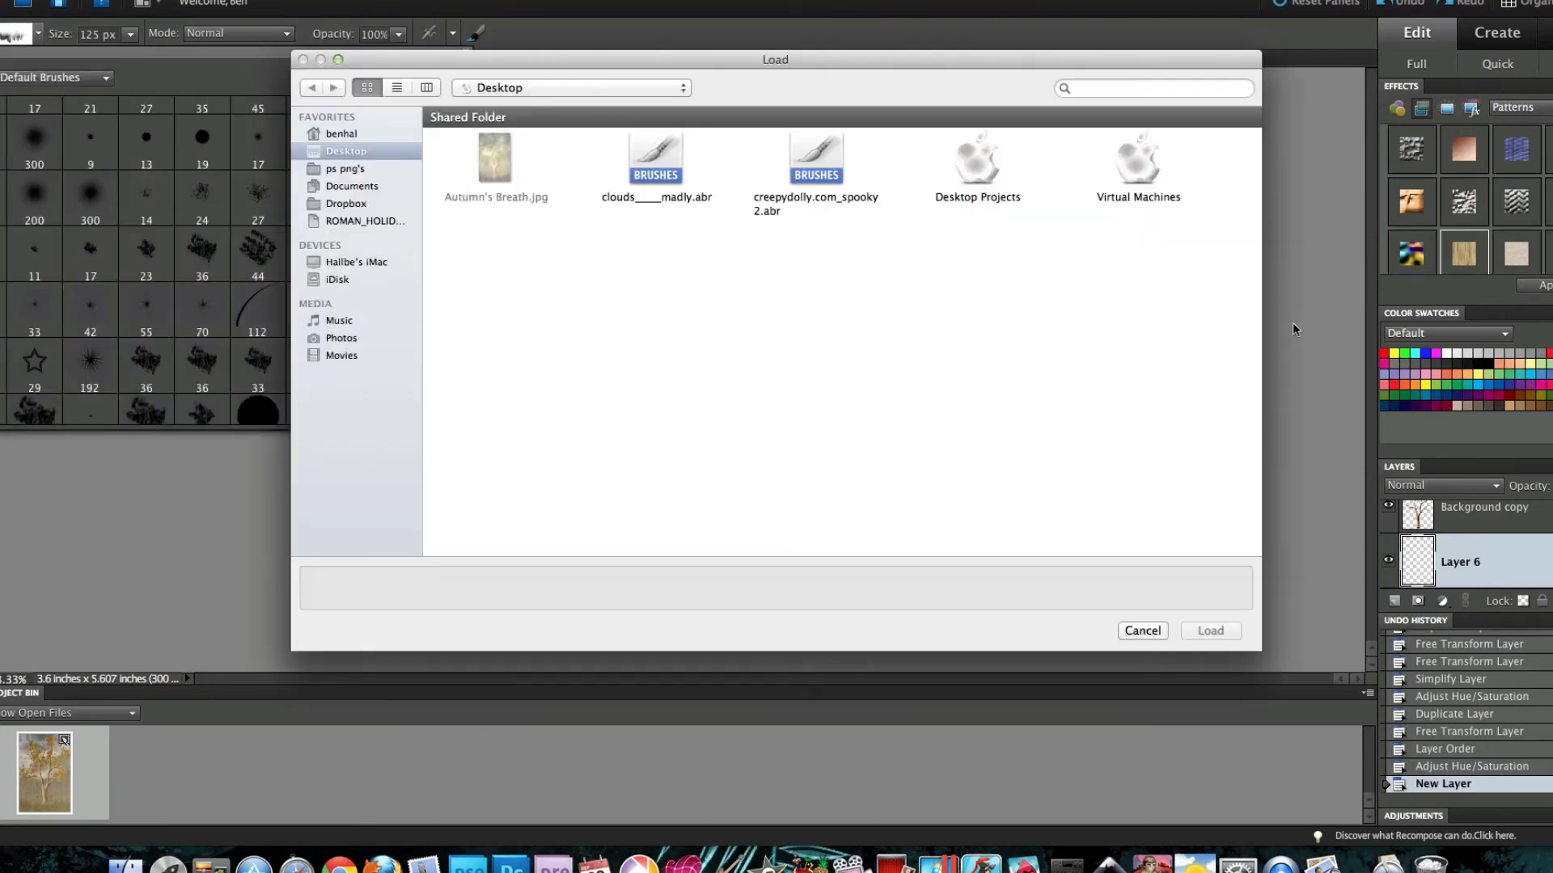
{"action": "left_click", "coordinate": [825, 173]}
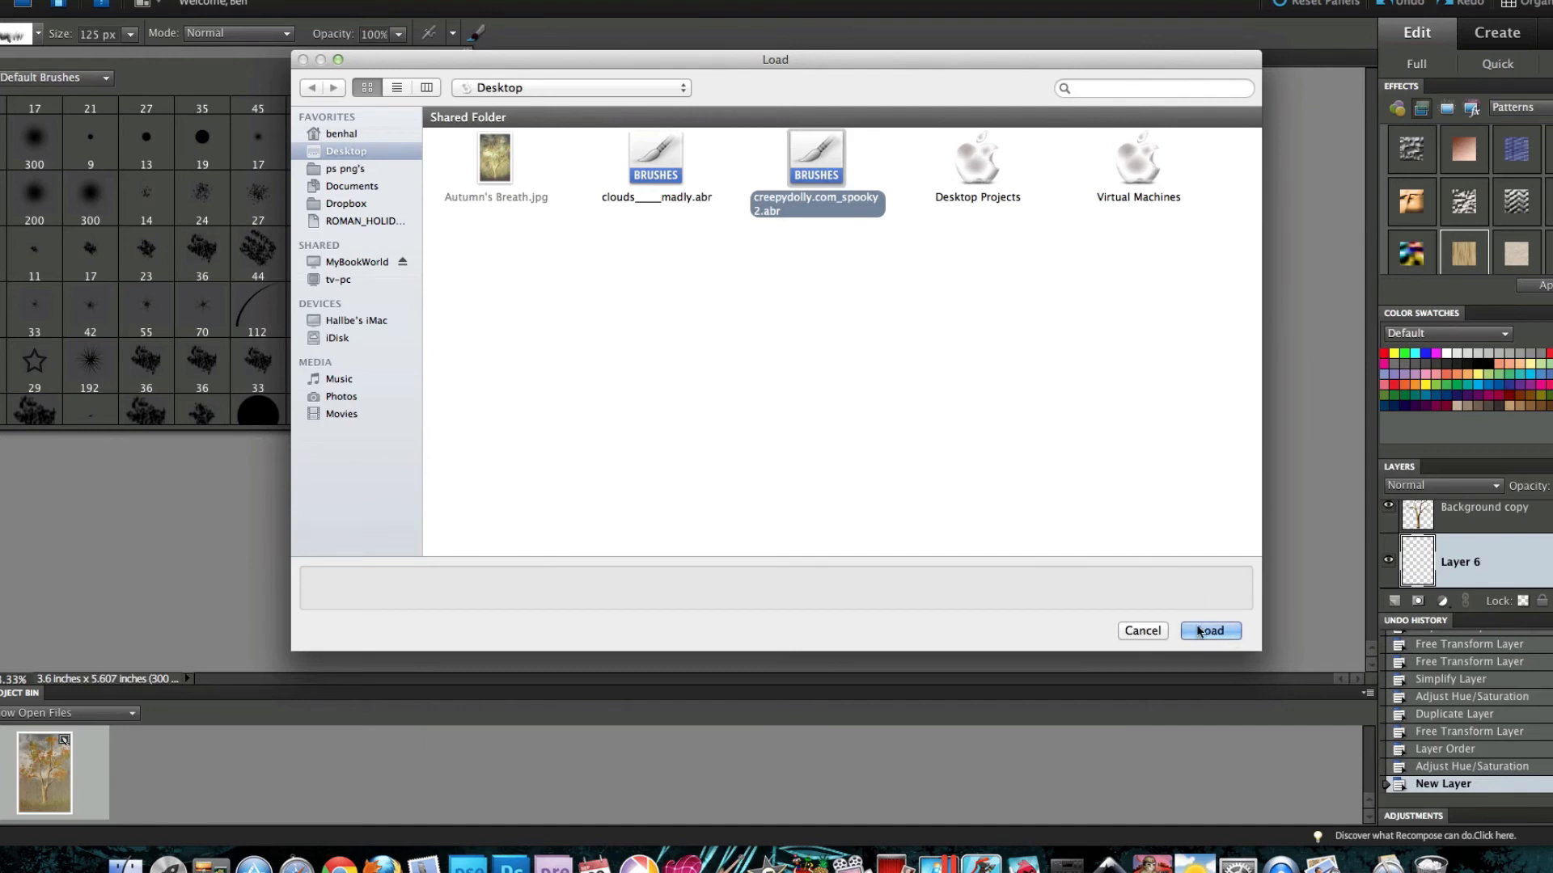
{"action": "left_click", "coordinate": [1204, 631]}
{"action": "left_click", "coordinate": [143, 119]}
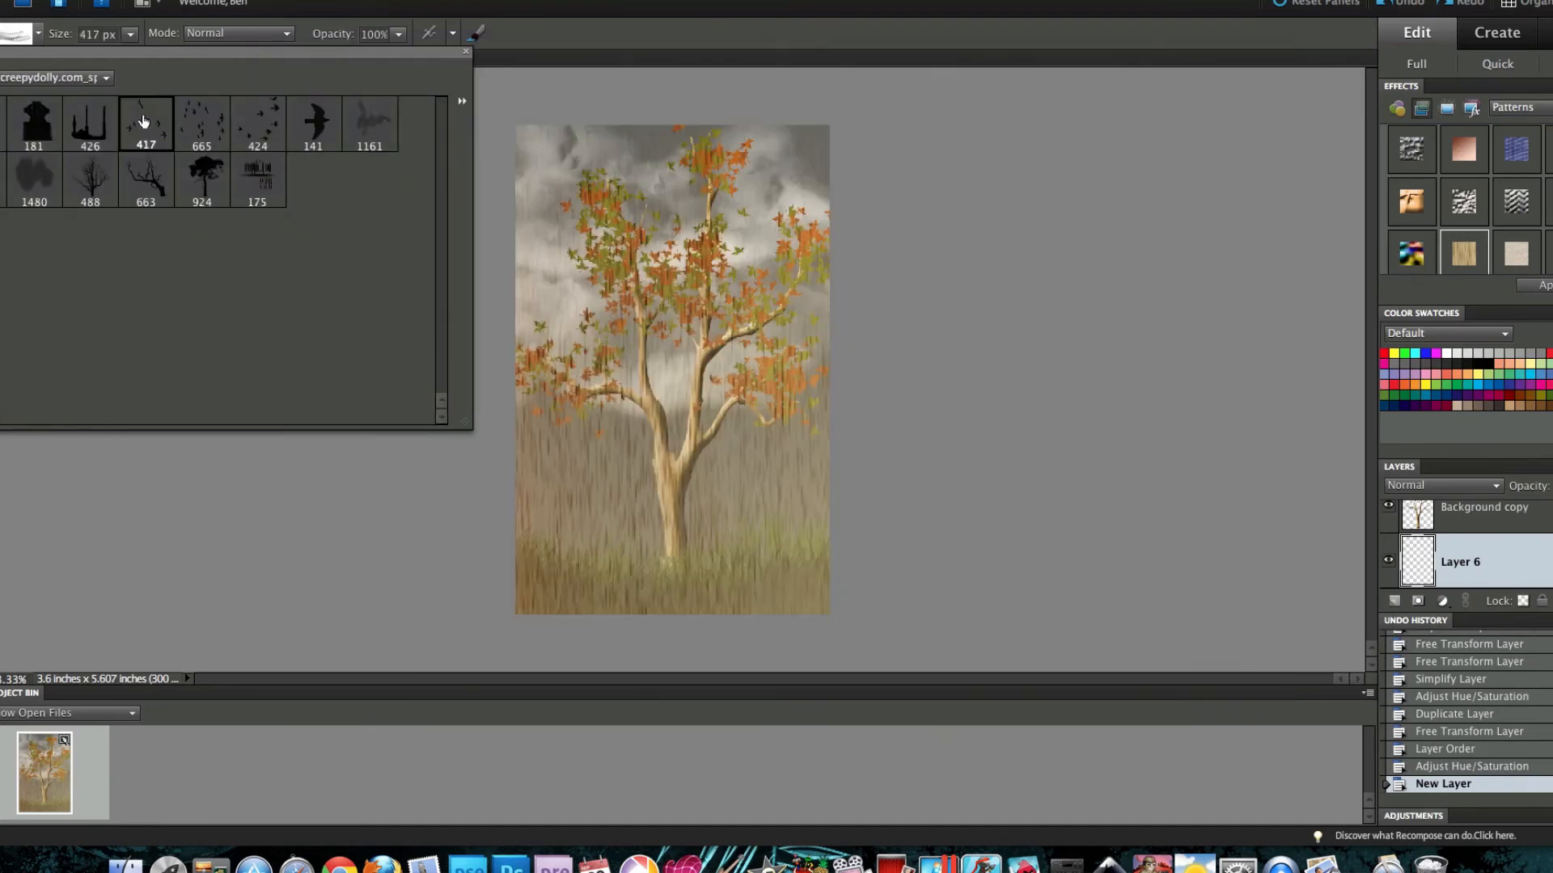
Step: Stamp dark birds on Layer 6 around the treetop and in the sky's upper-left corner, undoing the white bird stamp
{"action": "left_click", "coordinate": [1275, 172]}
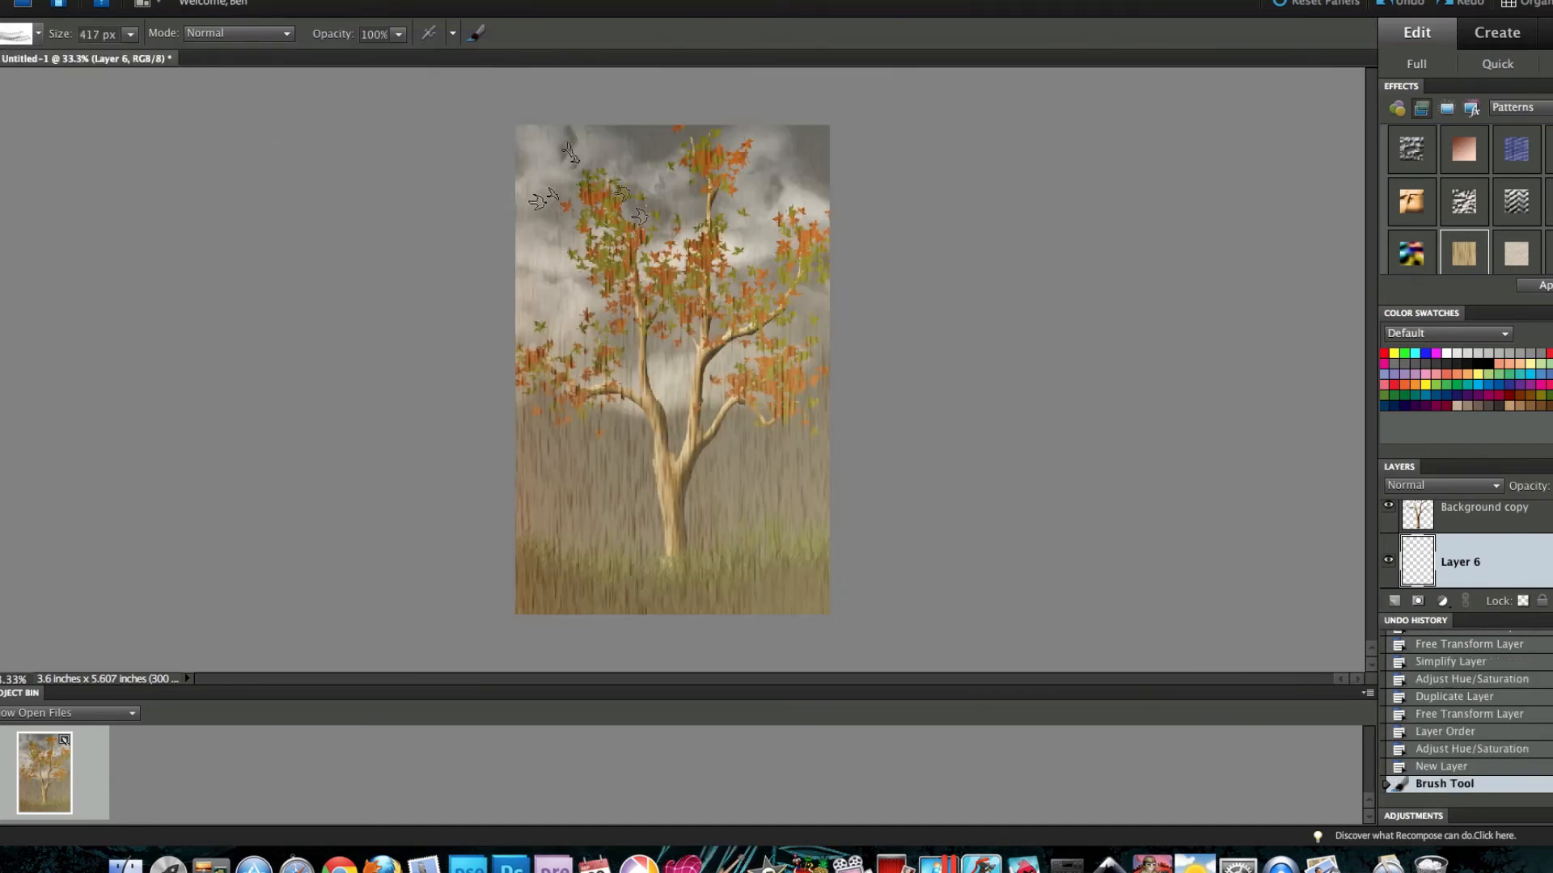
{"action": "left_click", "coordinate": [746, 168]}
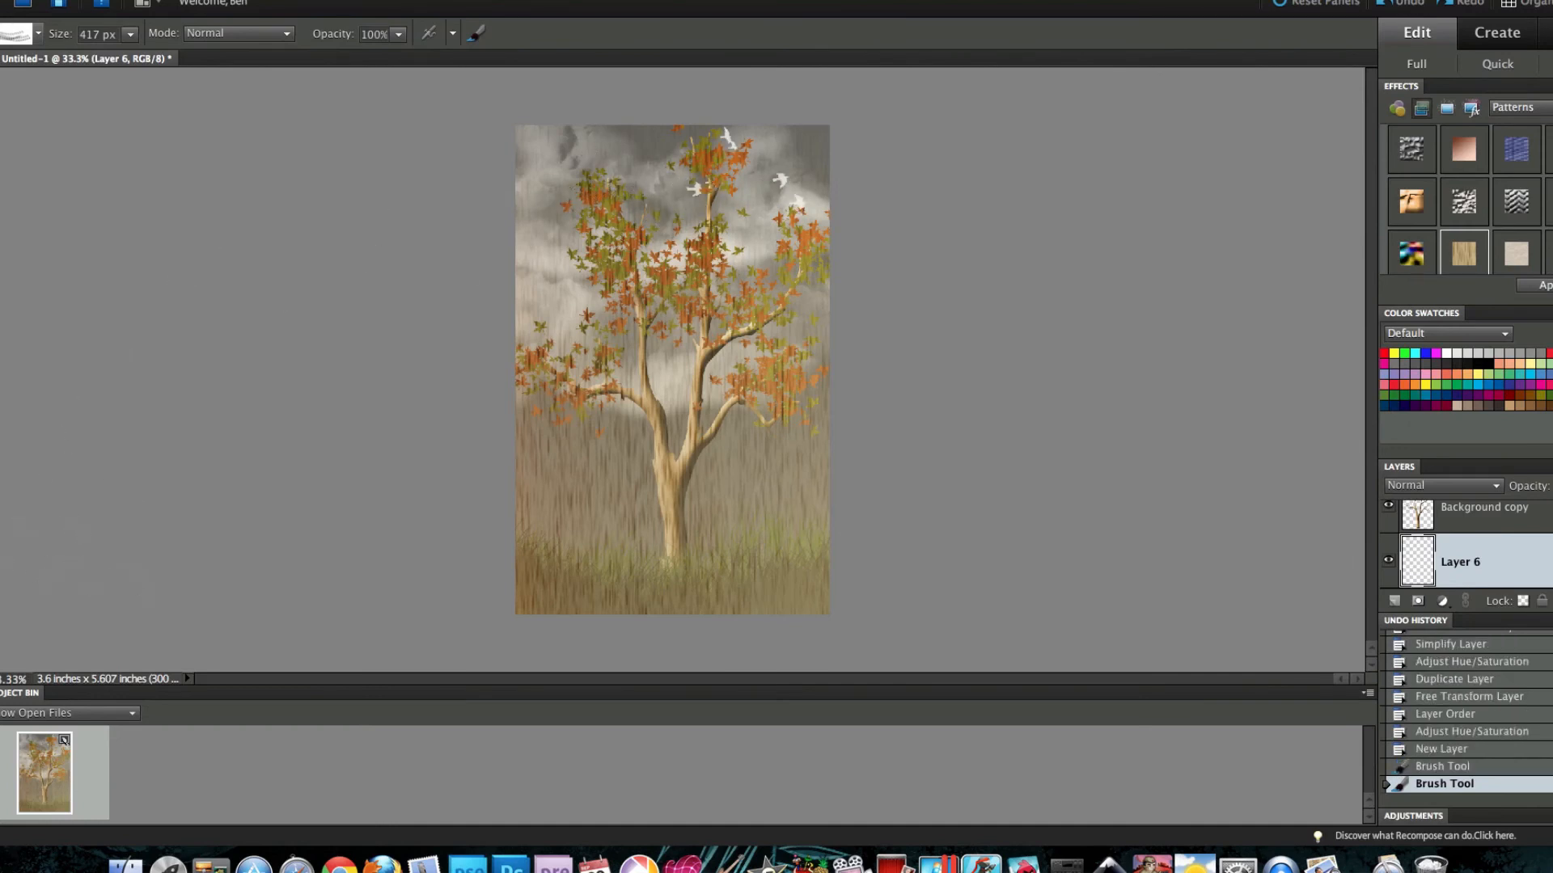
{"action": "left_click", "coordinate": [1445, 766]}
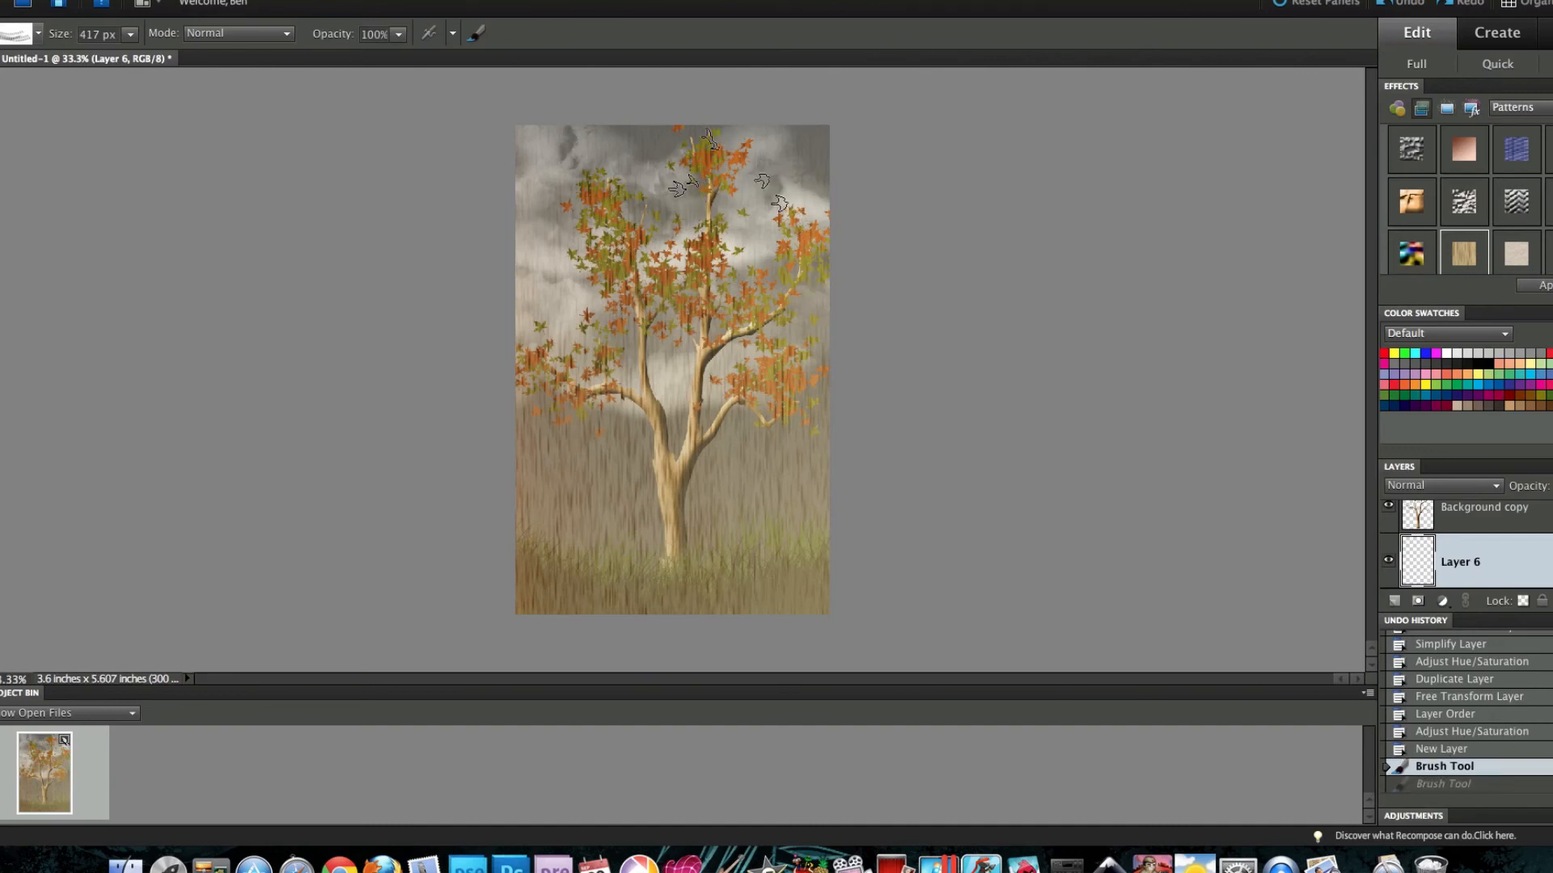
{"action": "left_click", "coordinate": [728, 170]}
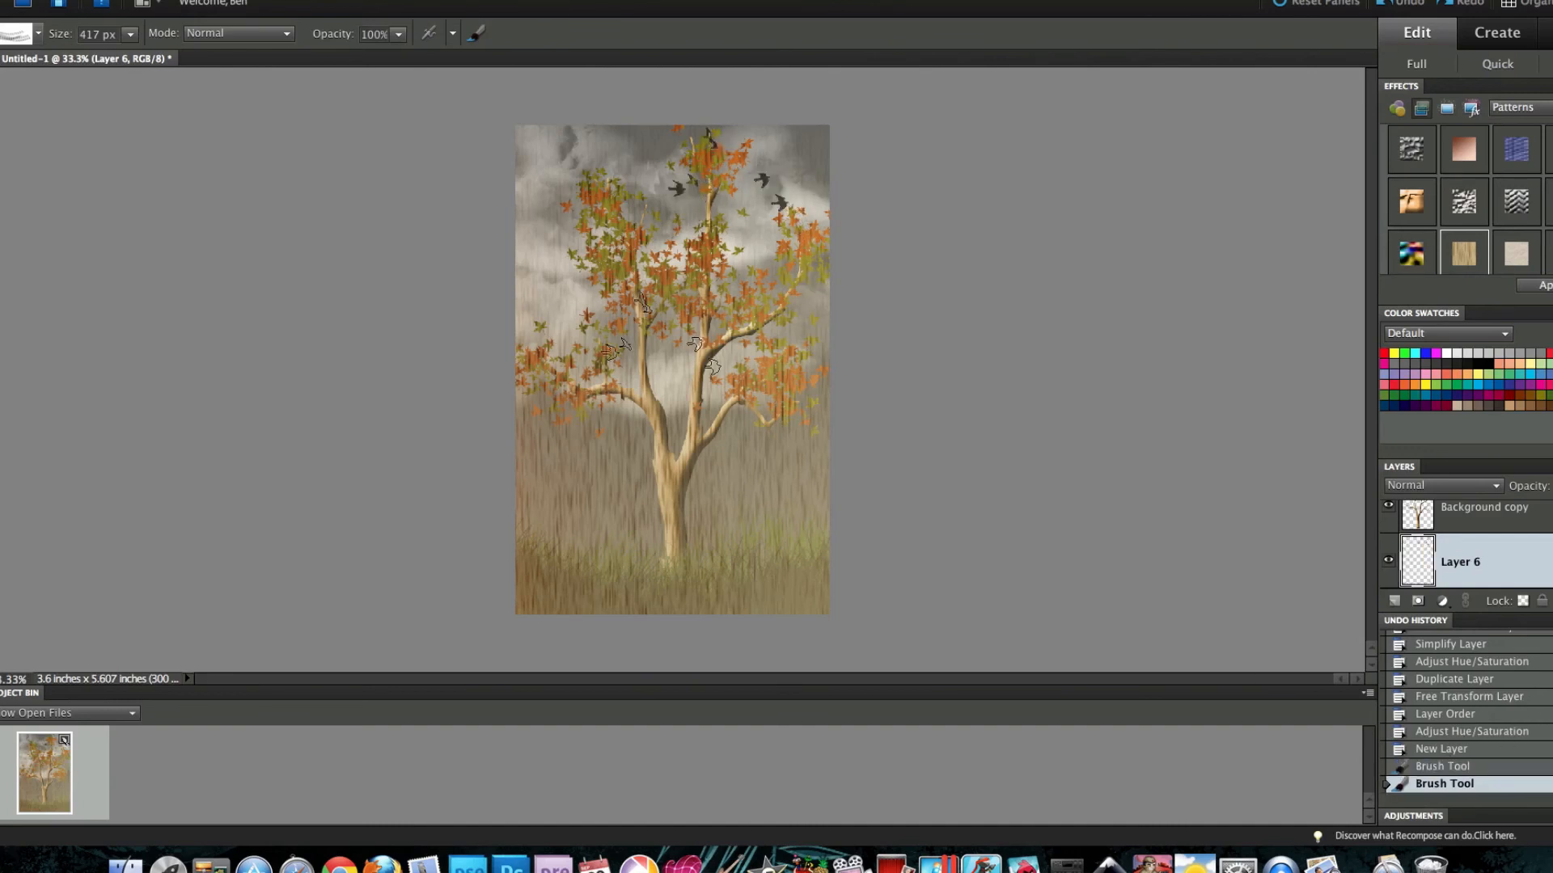
{"action": "left_click", "coordinate": [518, 127]}
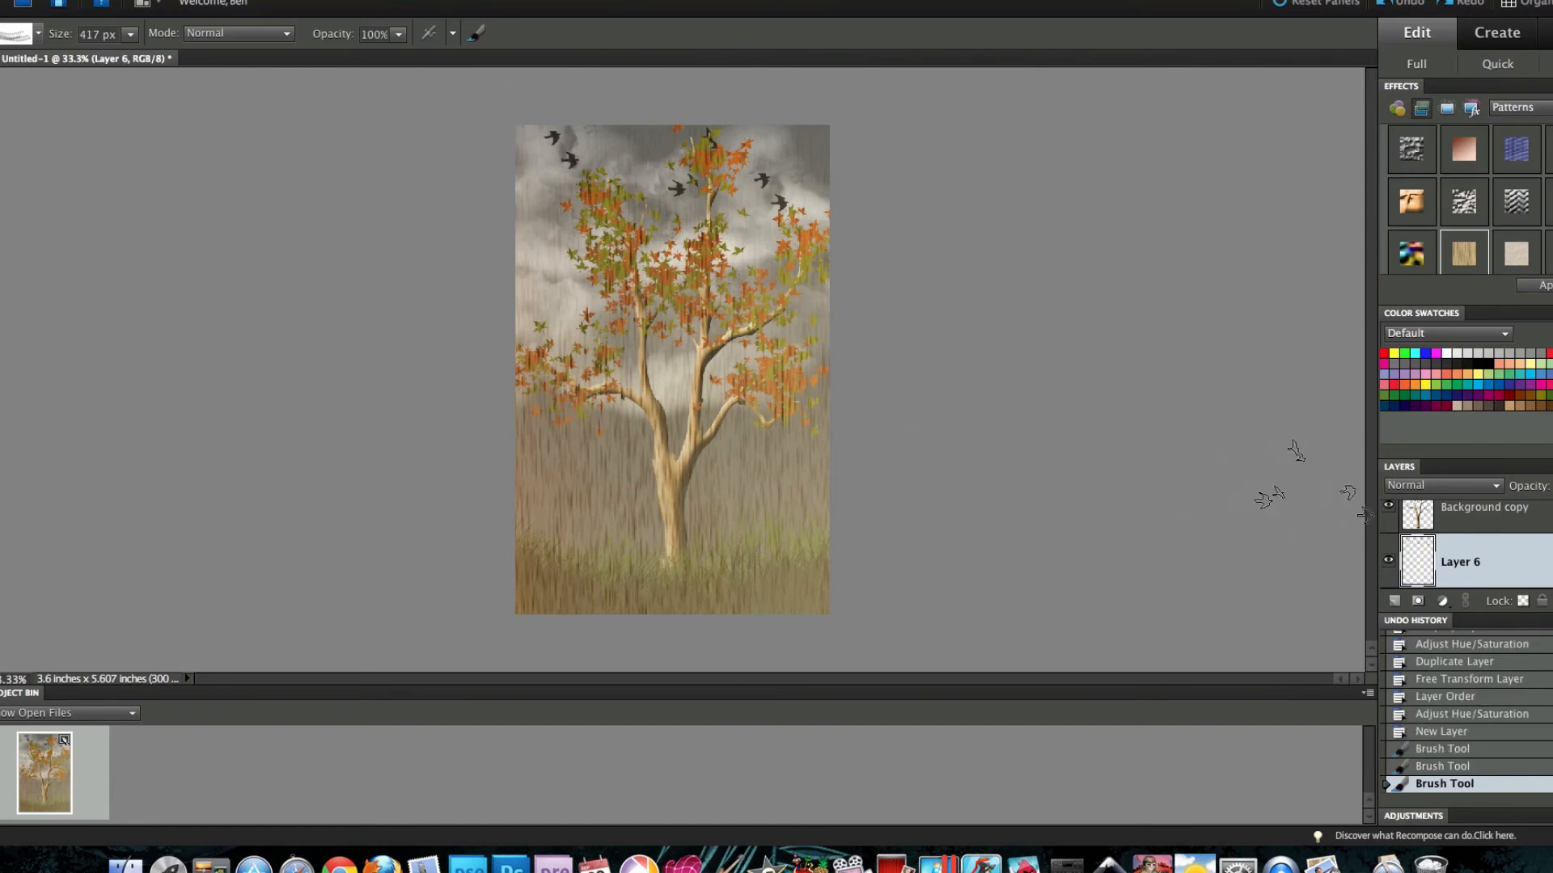
Step: Apply a bevel style to the birds on Layer 6 with a 151° lighting angle and a 9 px bevel size
{"action": "left_click", "coordinate": [1537, 107]}
{"action": "left_click", "coordinate": [1507, 1]}
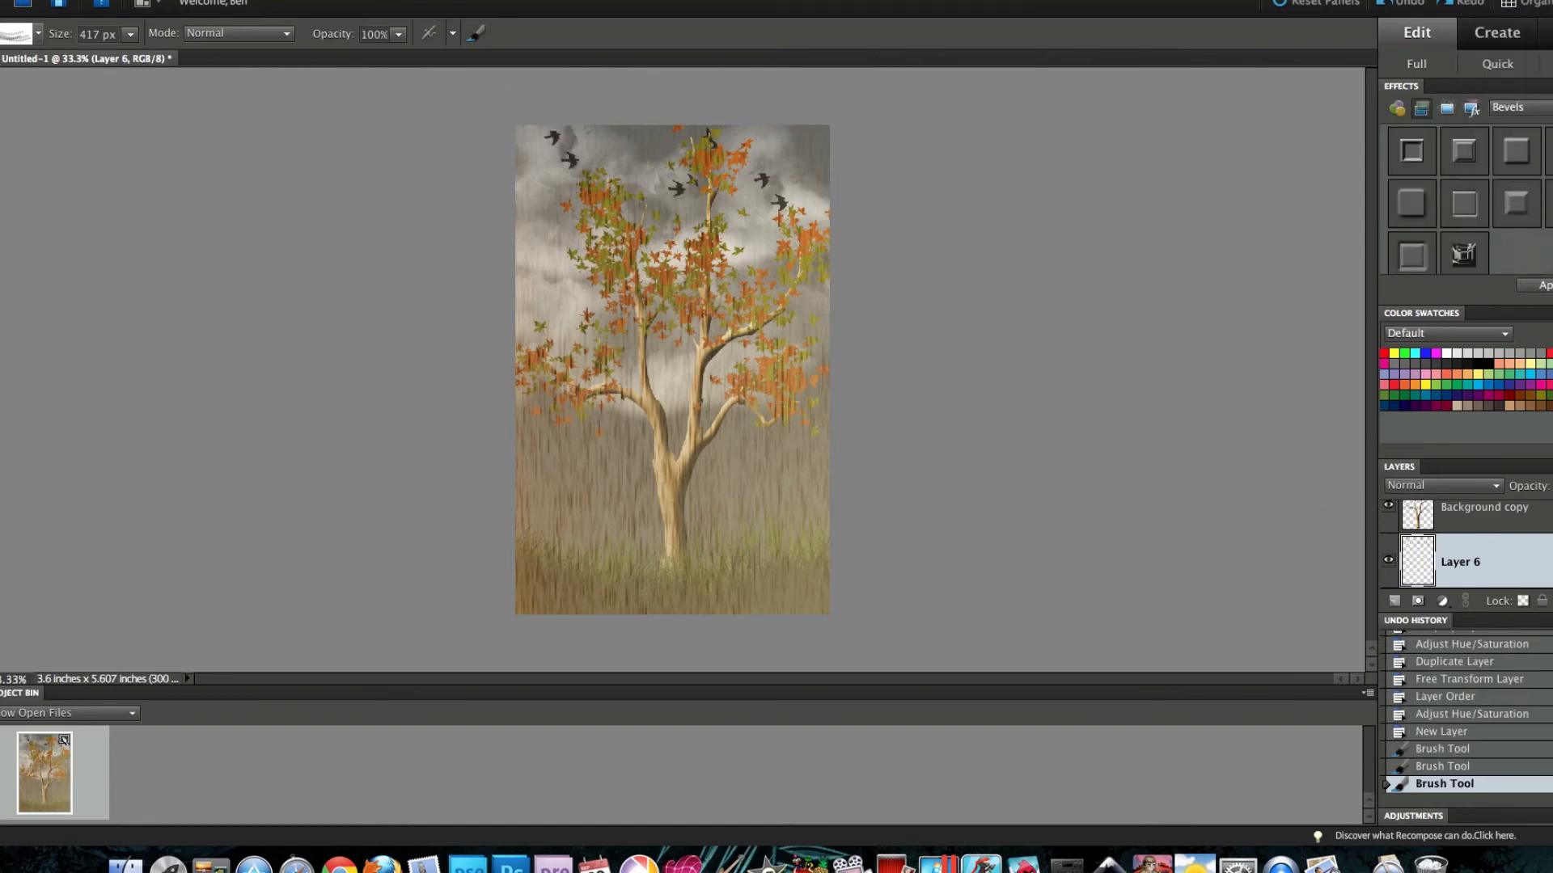
{"action": "double_click", "coordinate": [1548, 152]}
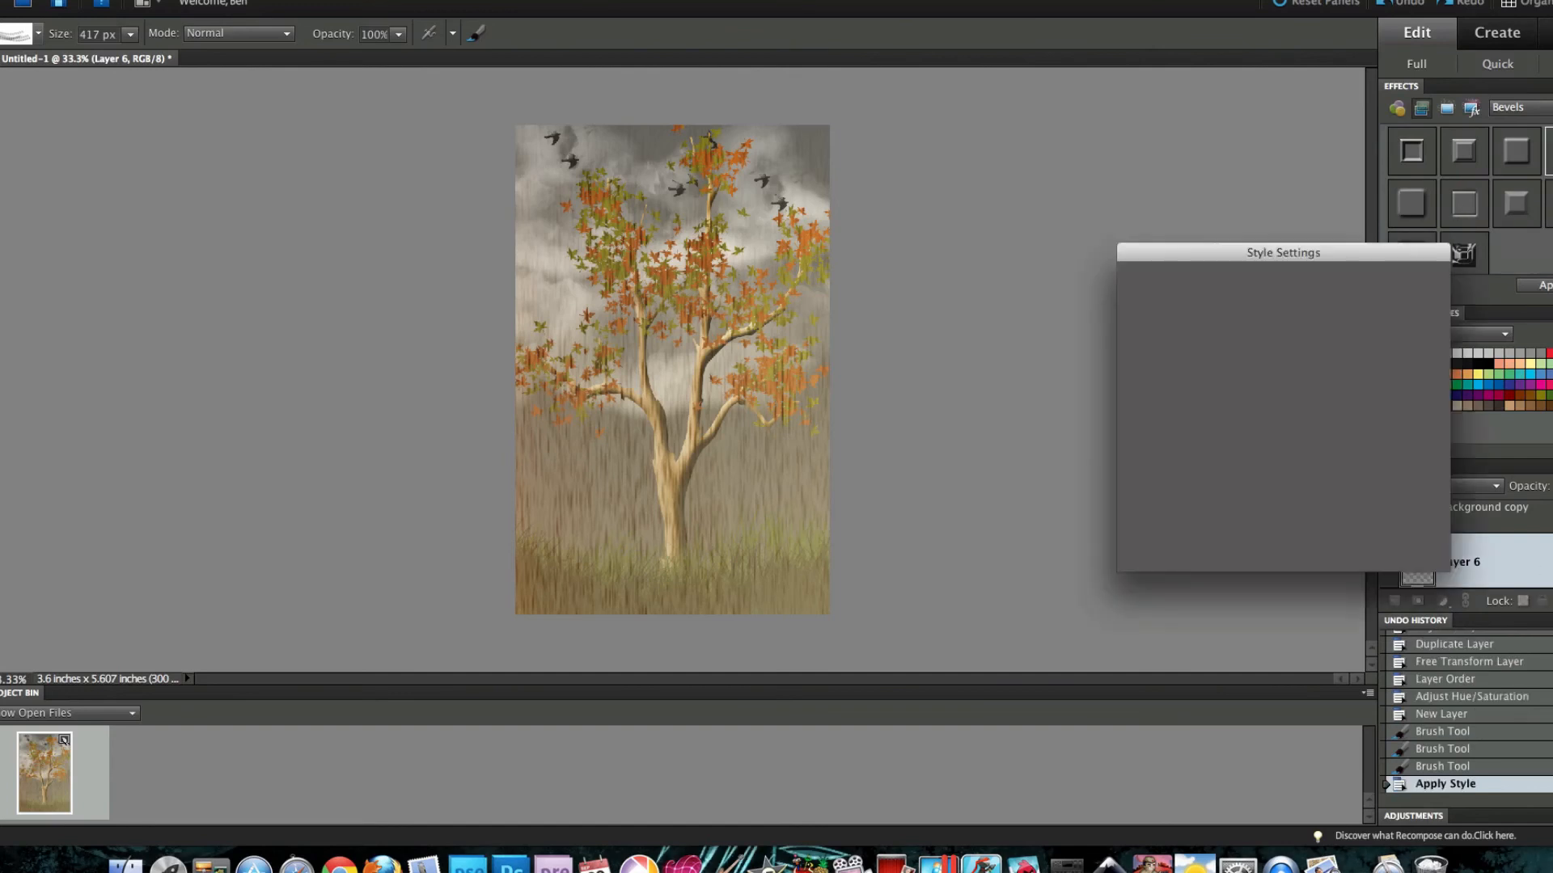
{"action": "left_click_drag", "start_coordinate": [1231, 330], "coordinate": [1231, 334]}
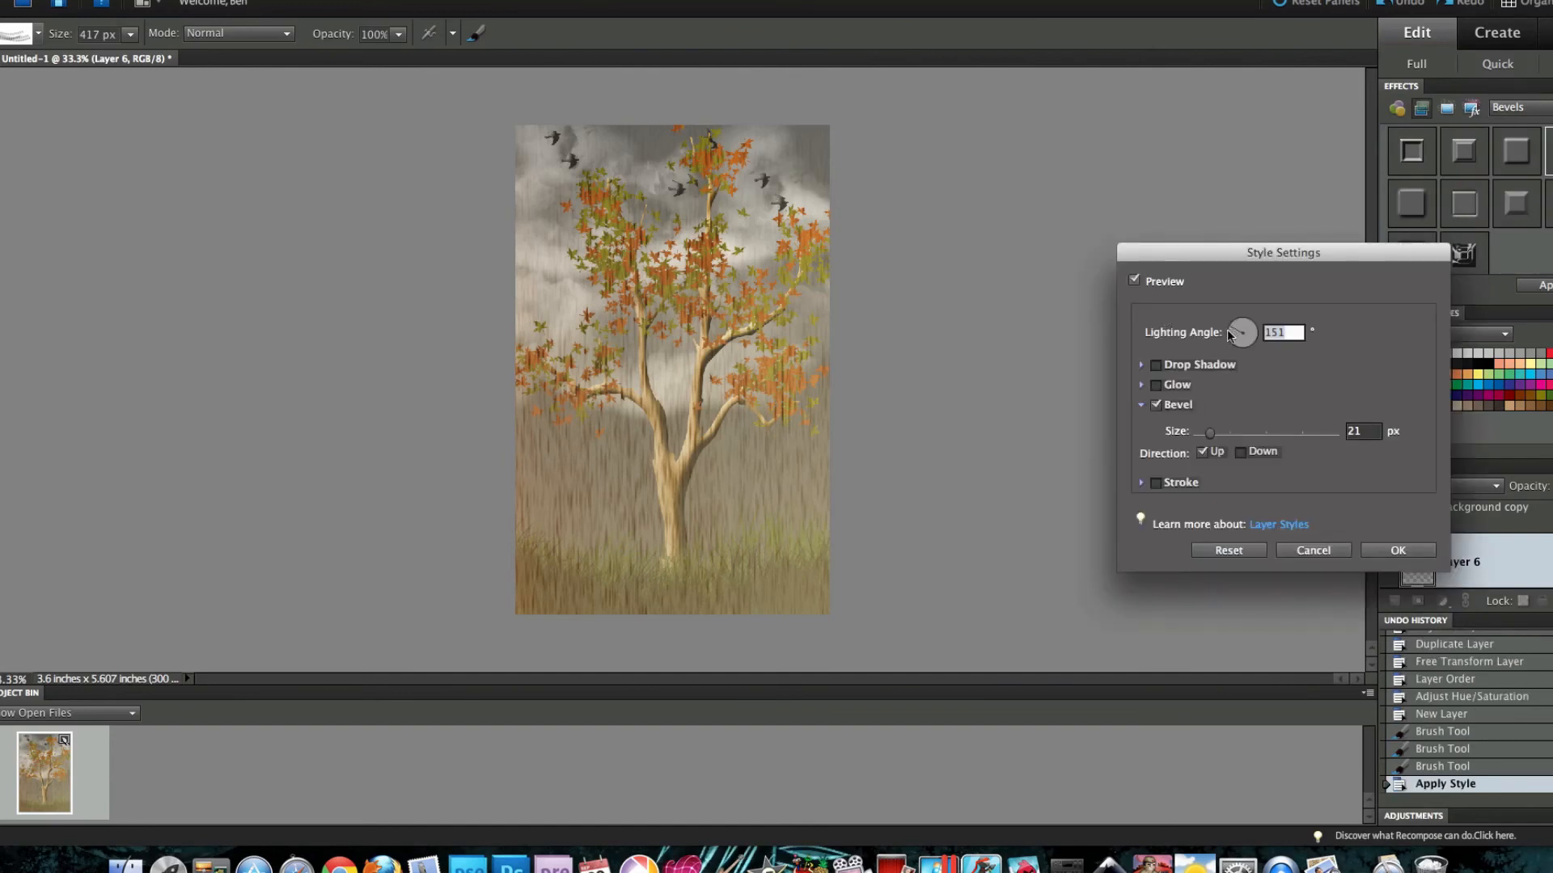
{"action": "left_click_drag", "start_coordinate": [1210, 433], "coordinate": [1204, 439]}
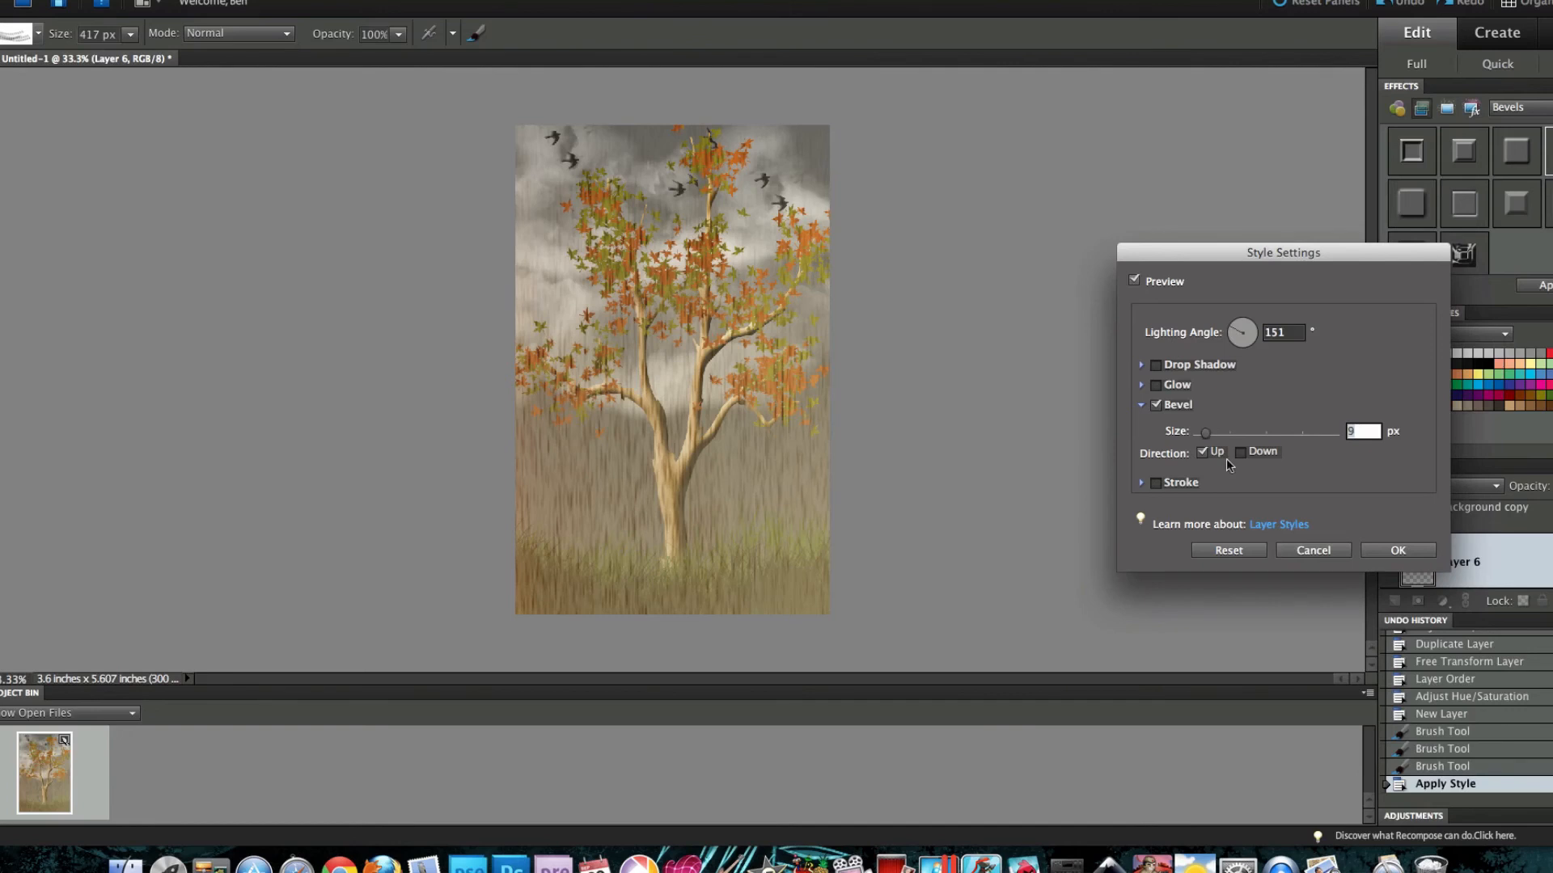
{"action": "left_click", "coordinate": [1398, 551]}
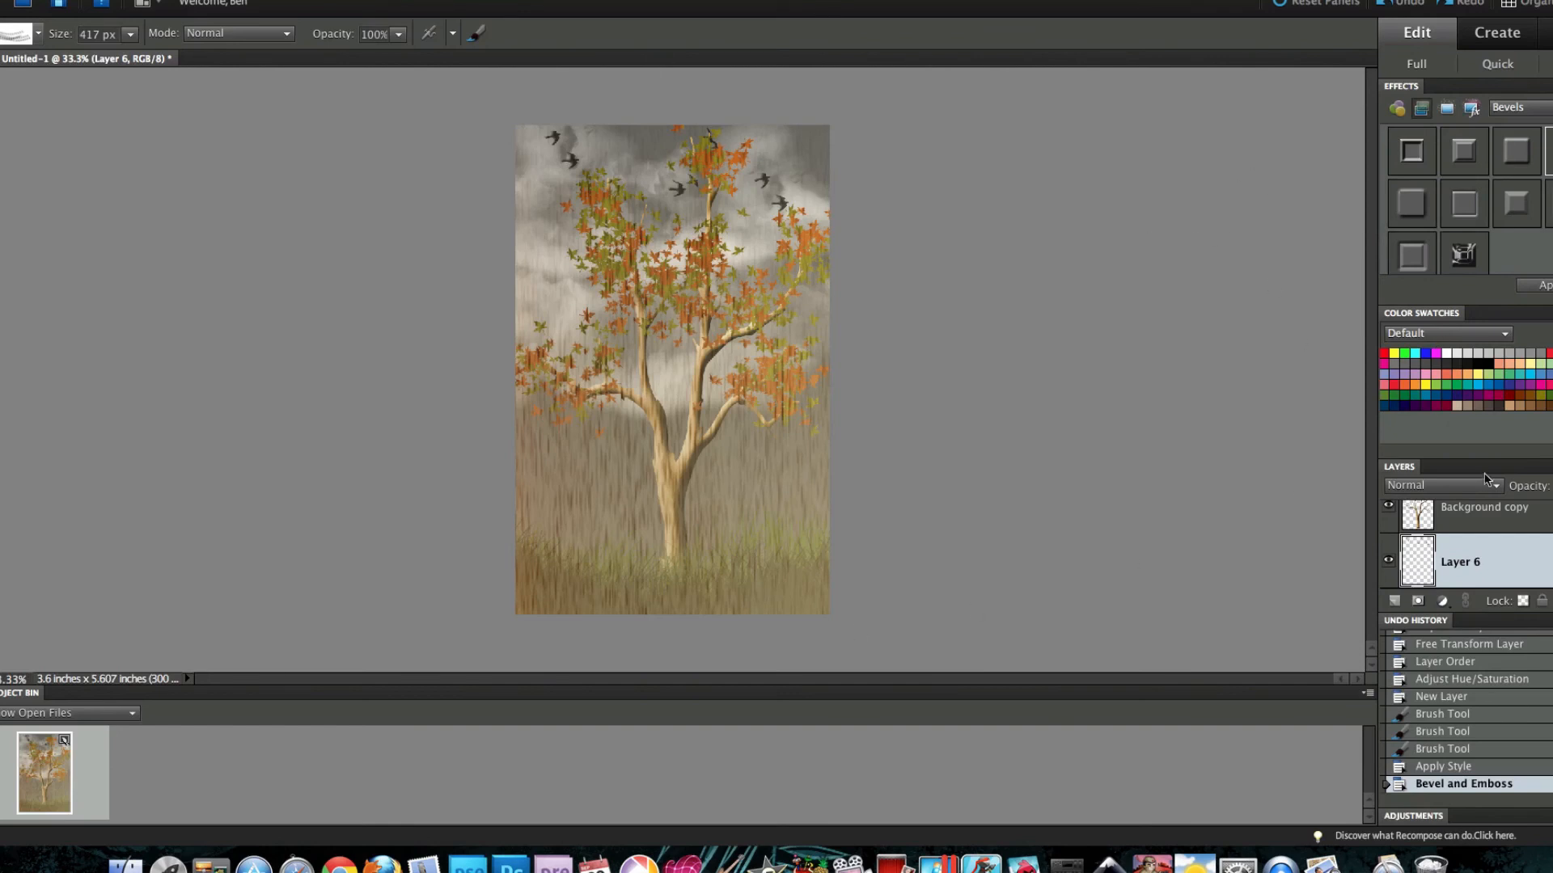
Step: Darken the Background layer with a Hue/Saturation adjustment, setting Lightness to -30
{"action": "scroll", "coordinate": [1432, 525], "scroll_direction": "down", "scroll_amount": 3}
{"action": "left_click", "coordinate": [1426, 558]}
{"action": "left_click", "coordinate": [275, 3]}
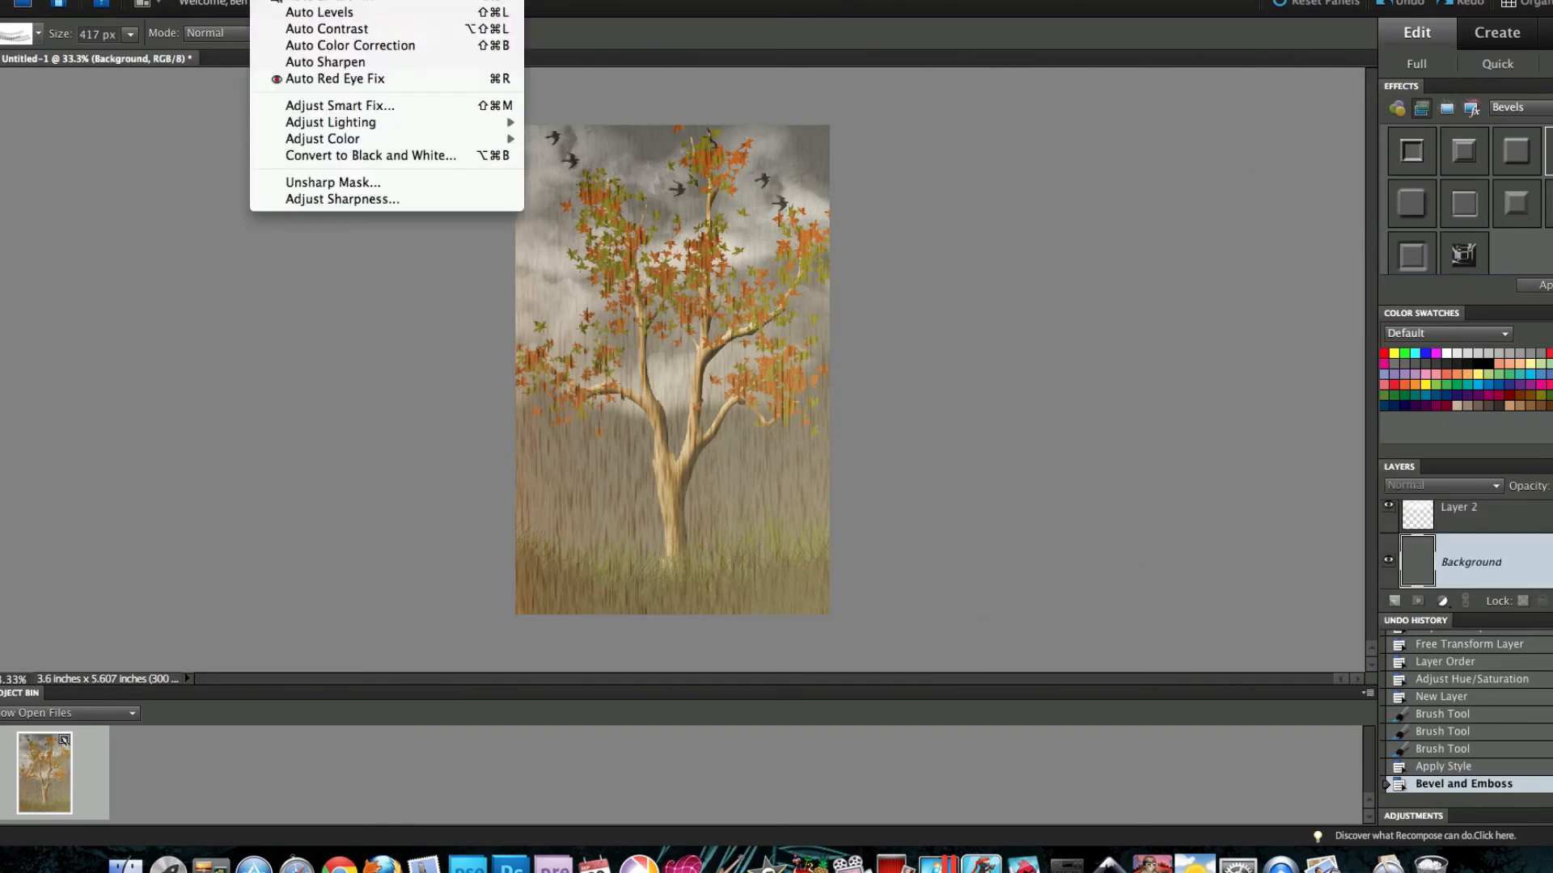
{"action": "mouse_move", "coordinate": [368, 141]}
{"action": "left_click", "coordinate": [599, 155]}
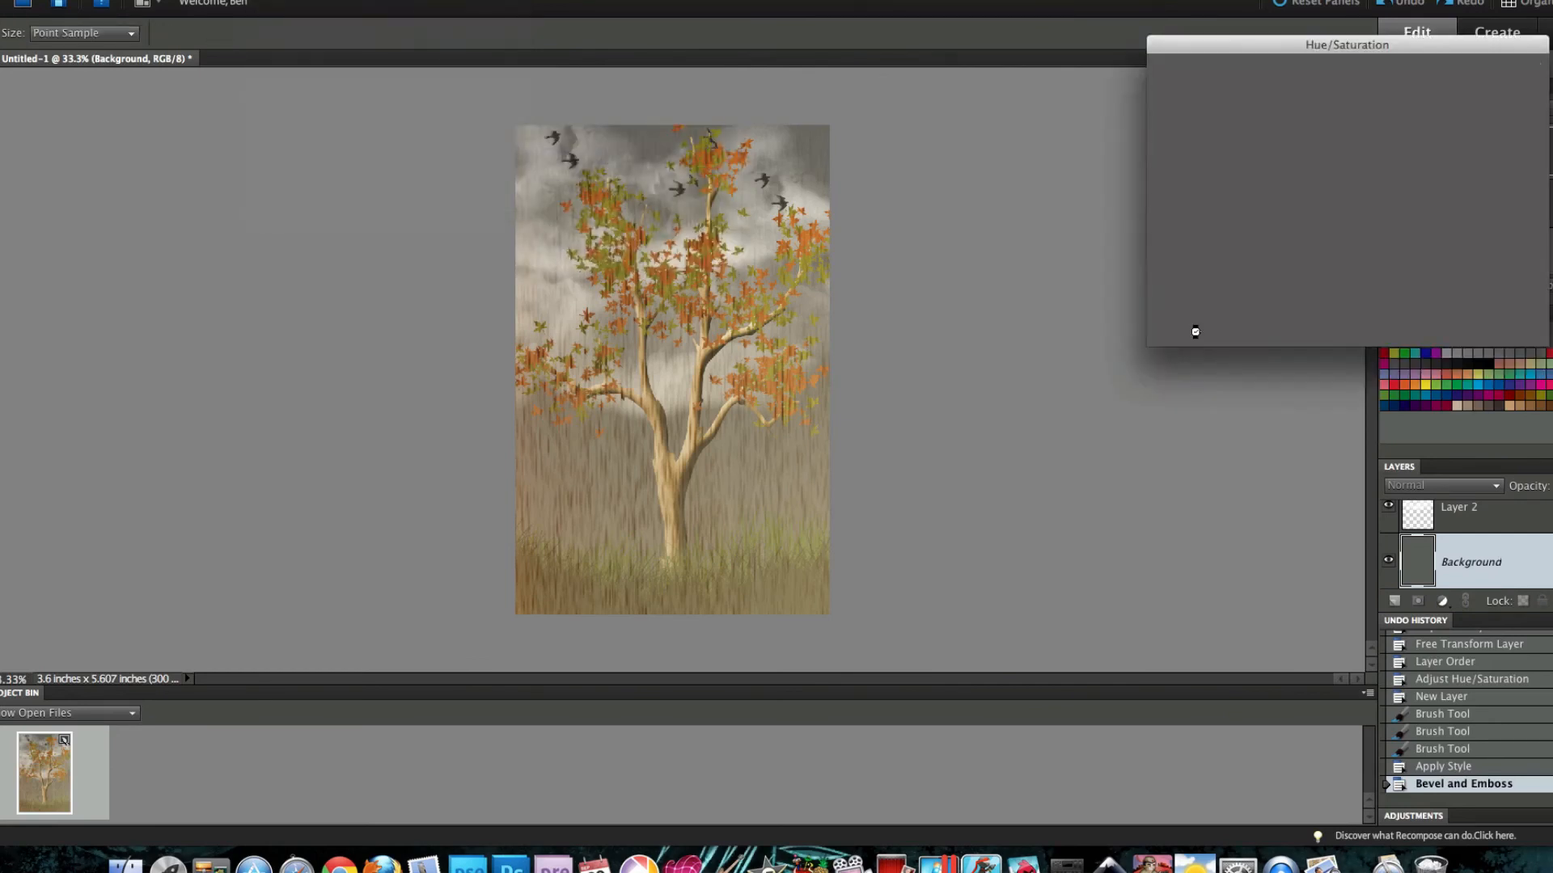
{"action": "left_click_drag", "start_coordinate": [1303, 259], "coordinate": [1276, 261]}
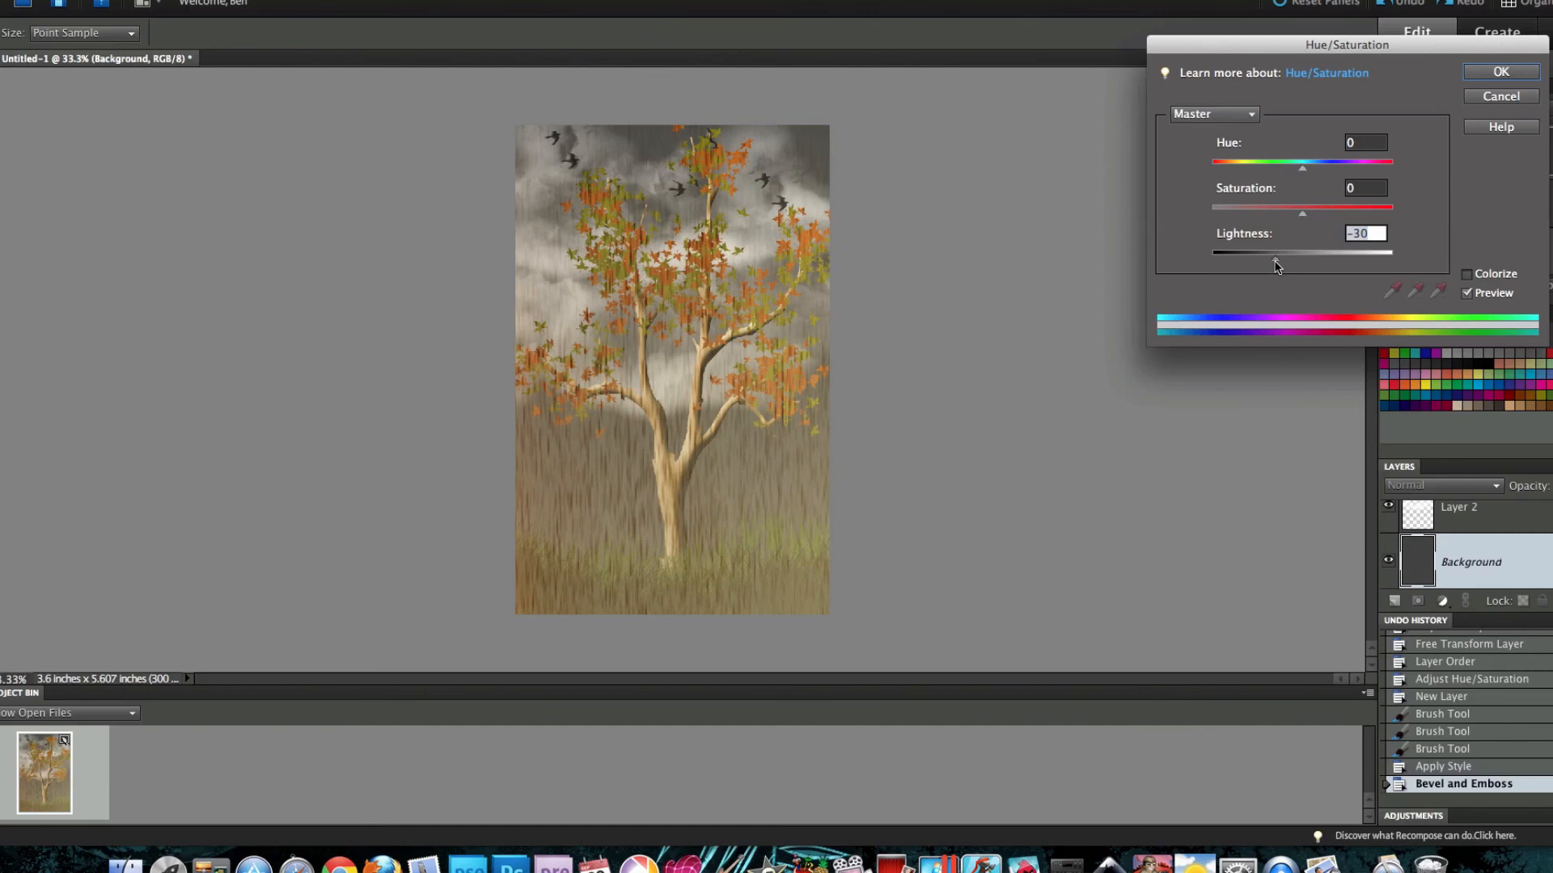
{"action": "left_click", "coordinate": [1502, 72]}
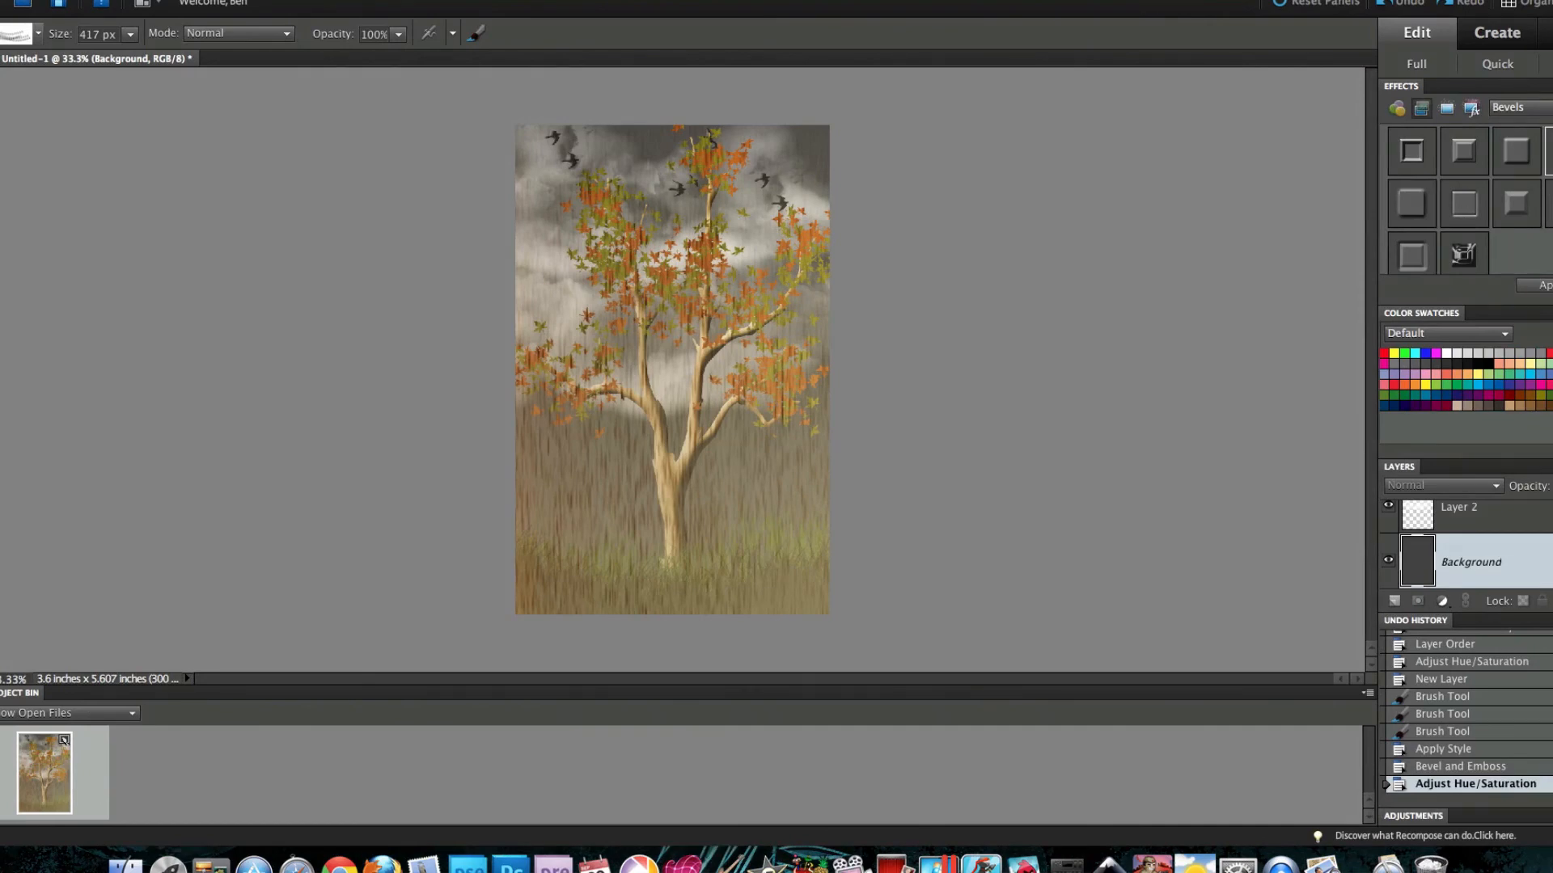
Step: Apply the guided Lomo Camera Effect to the artwork, using one Cross Process pass and one vignette
{"action": "left_click", "coordinate": [1546, 63]}
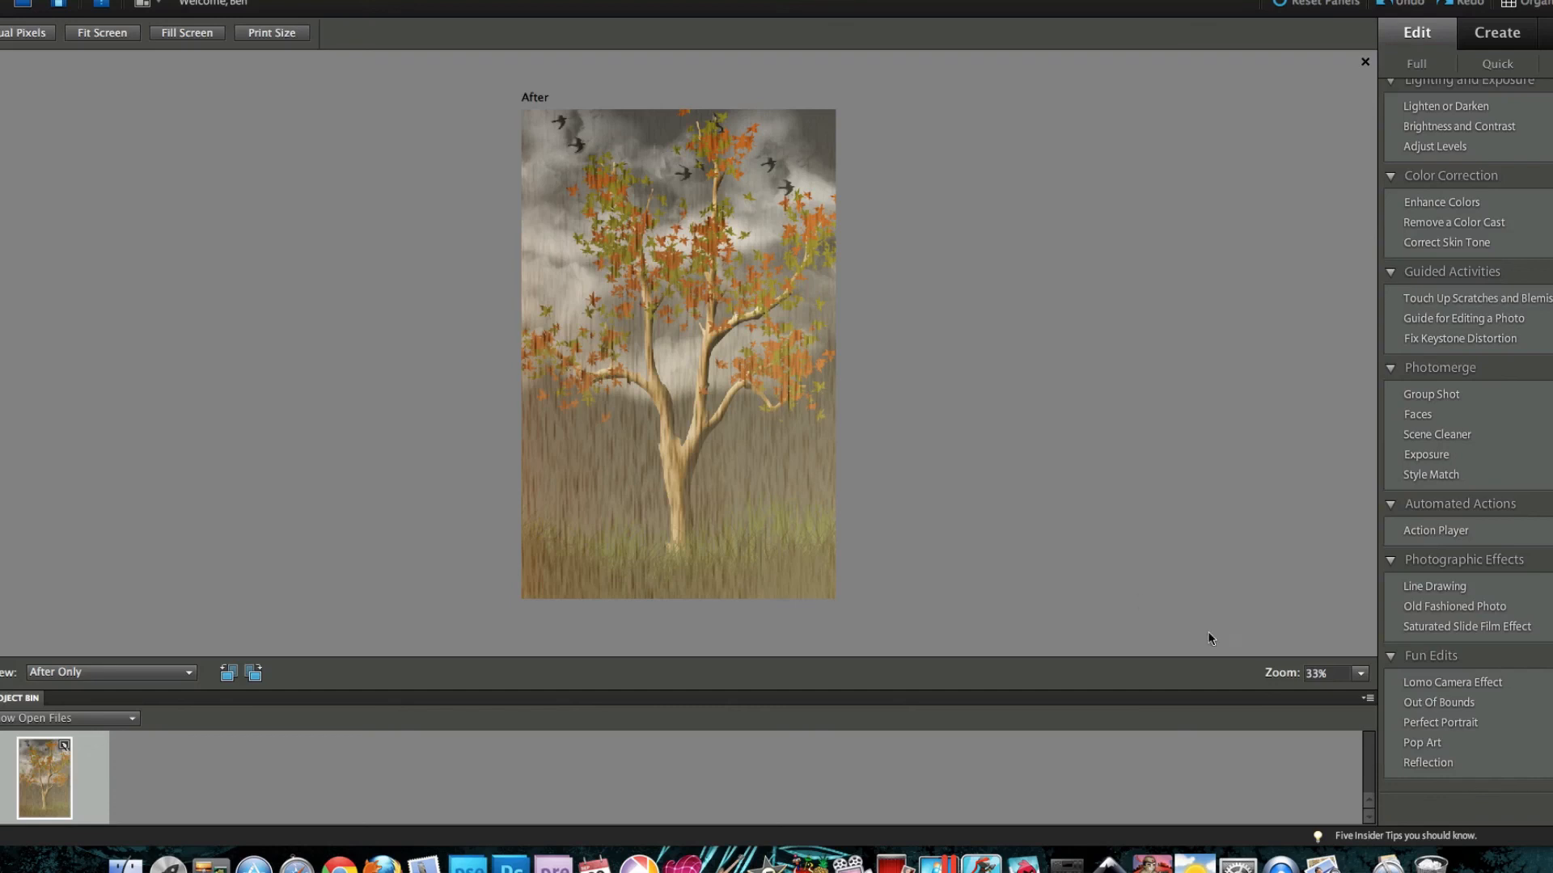
{"action": "left_click", "coordinate": [1466, 689]}
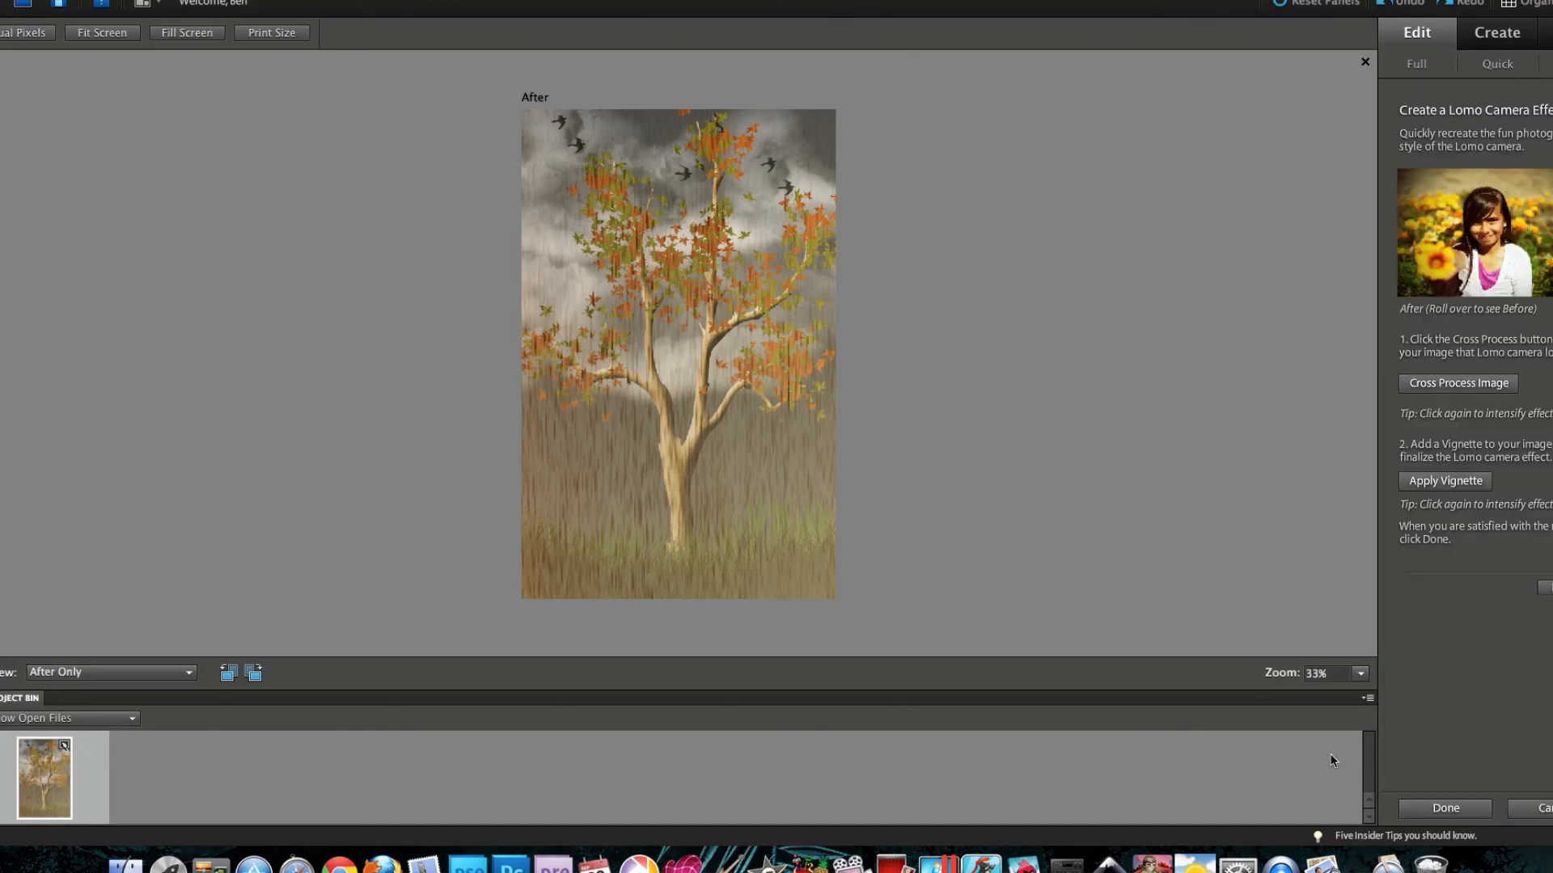
{"action": "left_click", "coordinate": [1467, 387]}
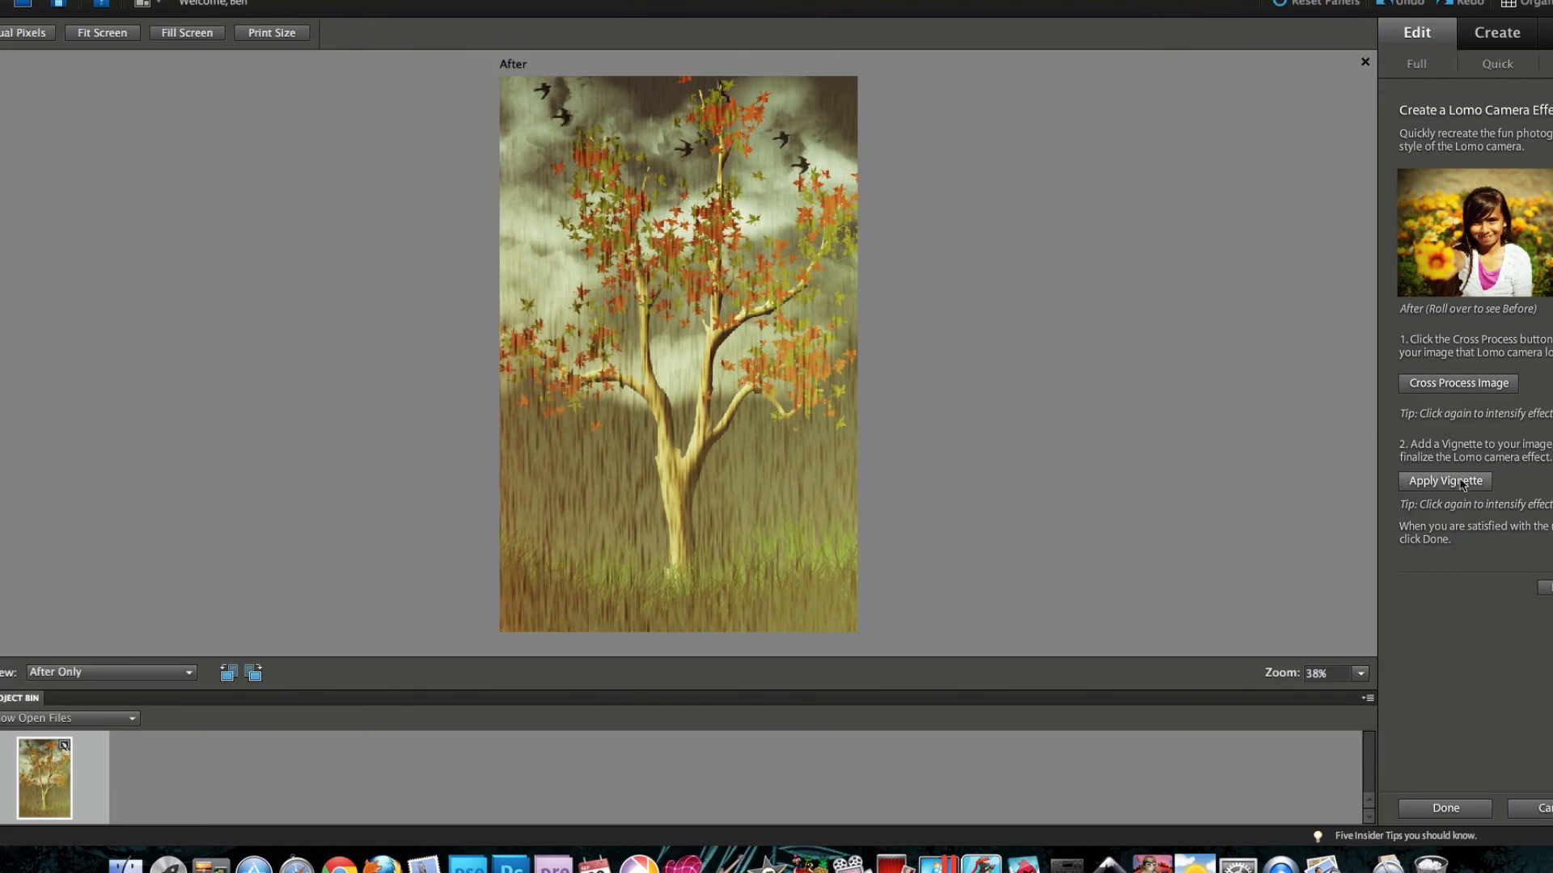
{"action": "left_click", "coordinate": [1417, 482]}
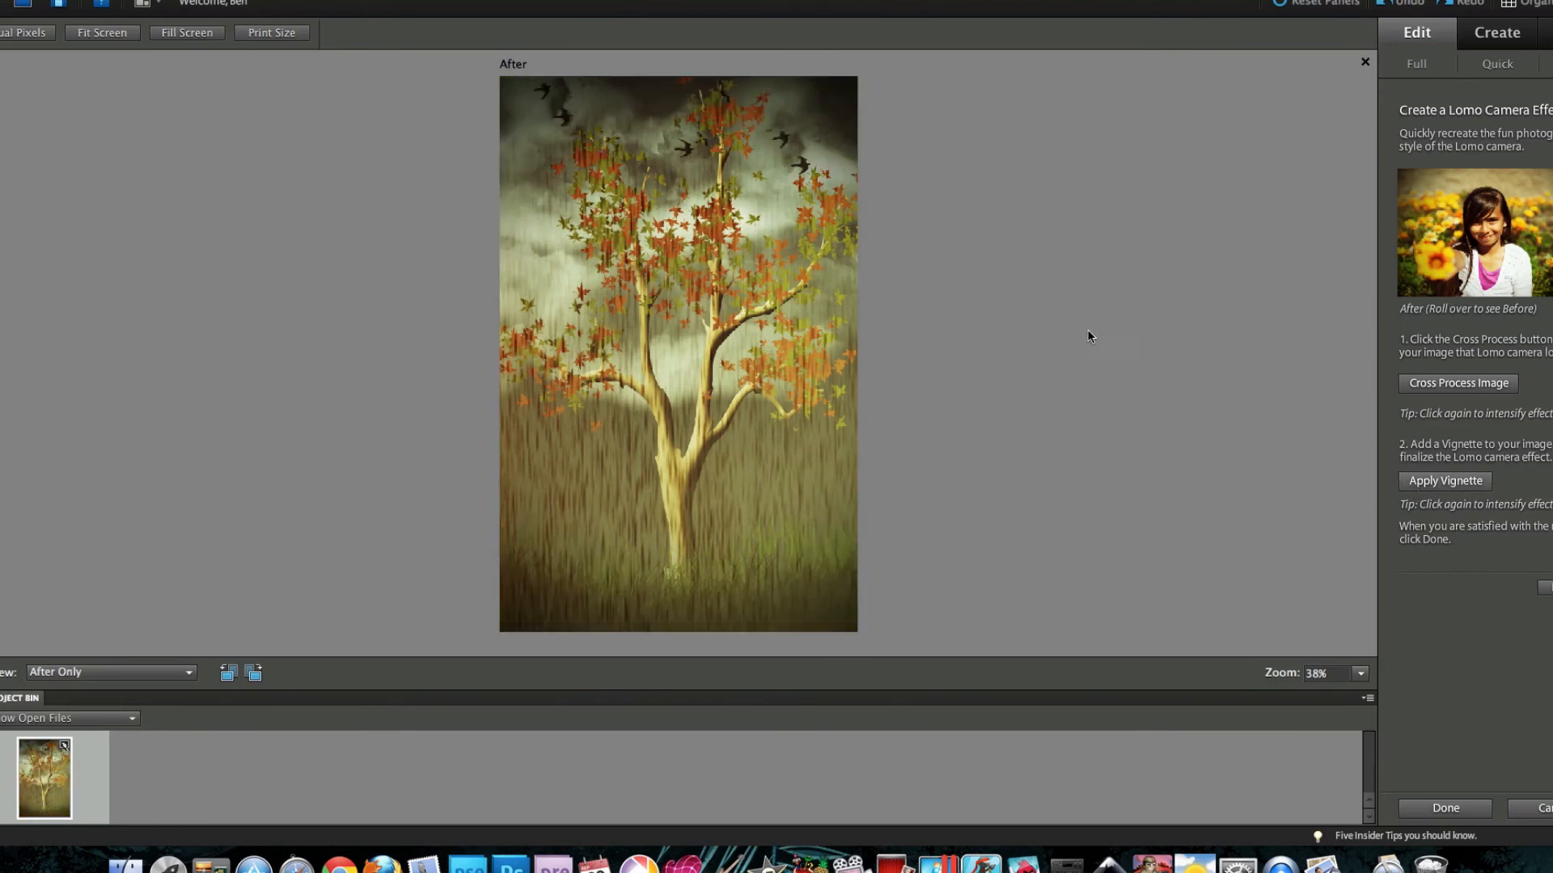
{"action": "left_click", "coordinate": [1446, 808]}
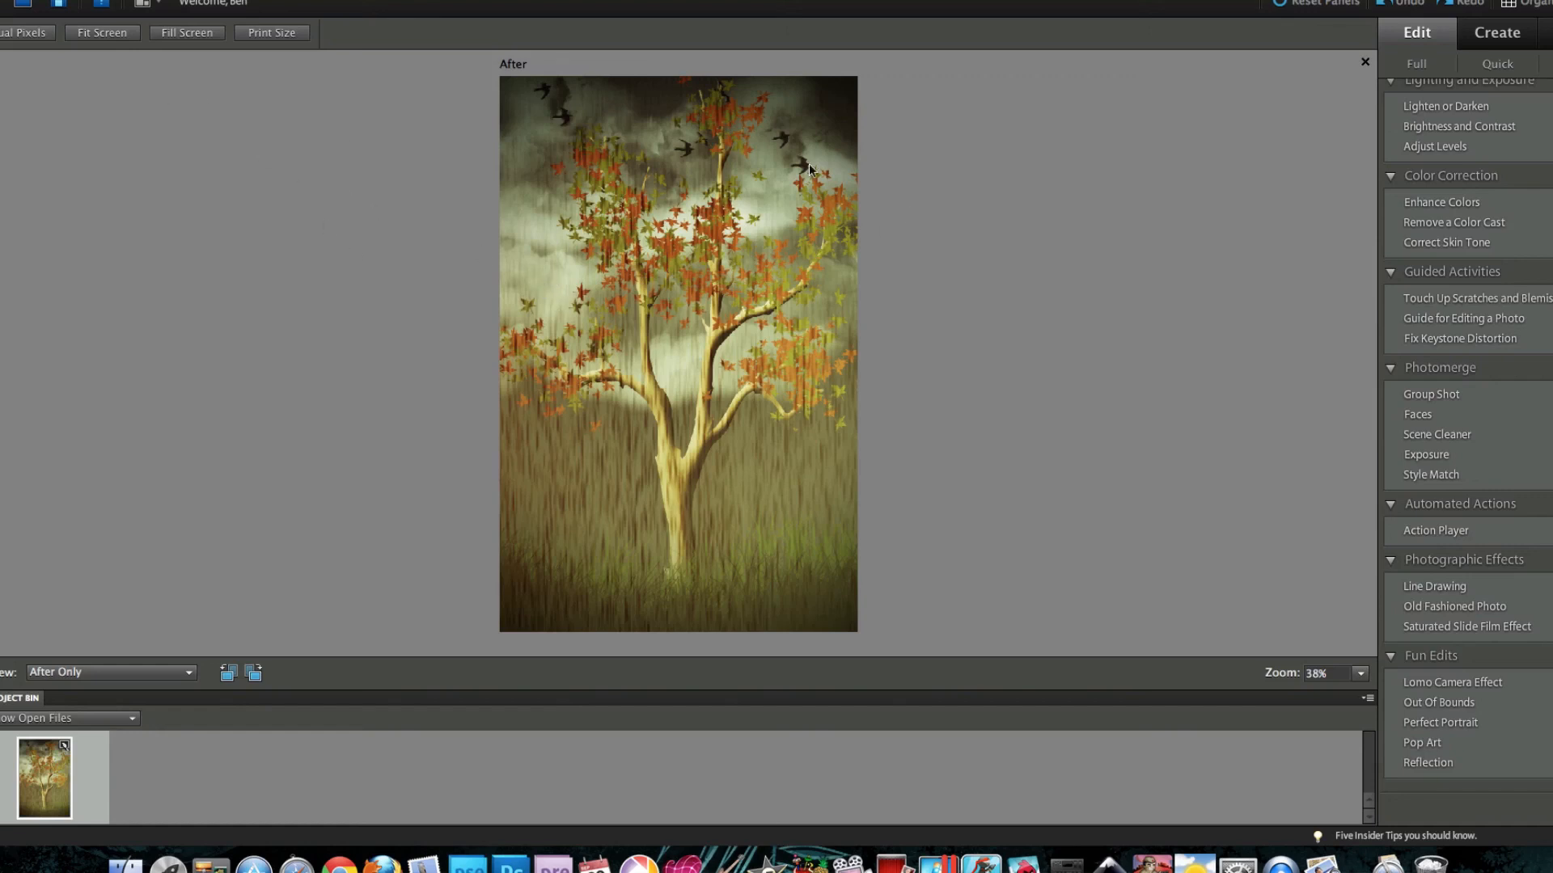
Step: Open the reference image Autumn Breath.jpg from the desktop, compare it beside the edited artwork, and minimize the editor window
{"action": "left_click_drag", "start_coordinate": [1034, 8], "coordinate": [574, 4]}
{"action": "left_click", "coordinate": [1495, 155]}
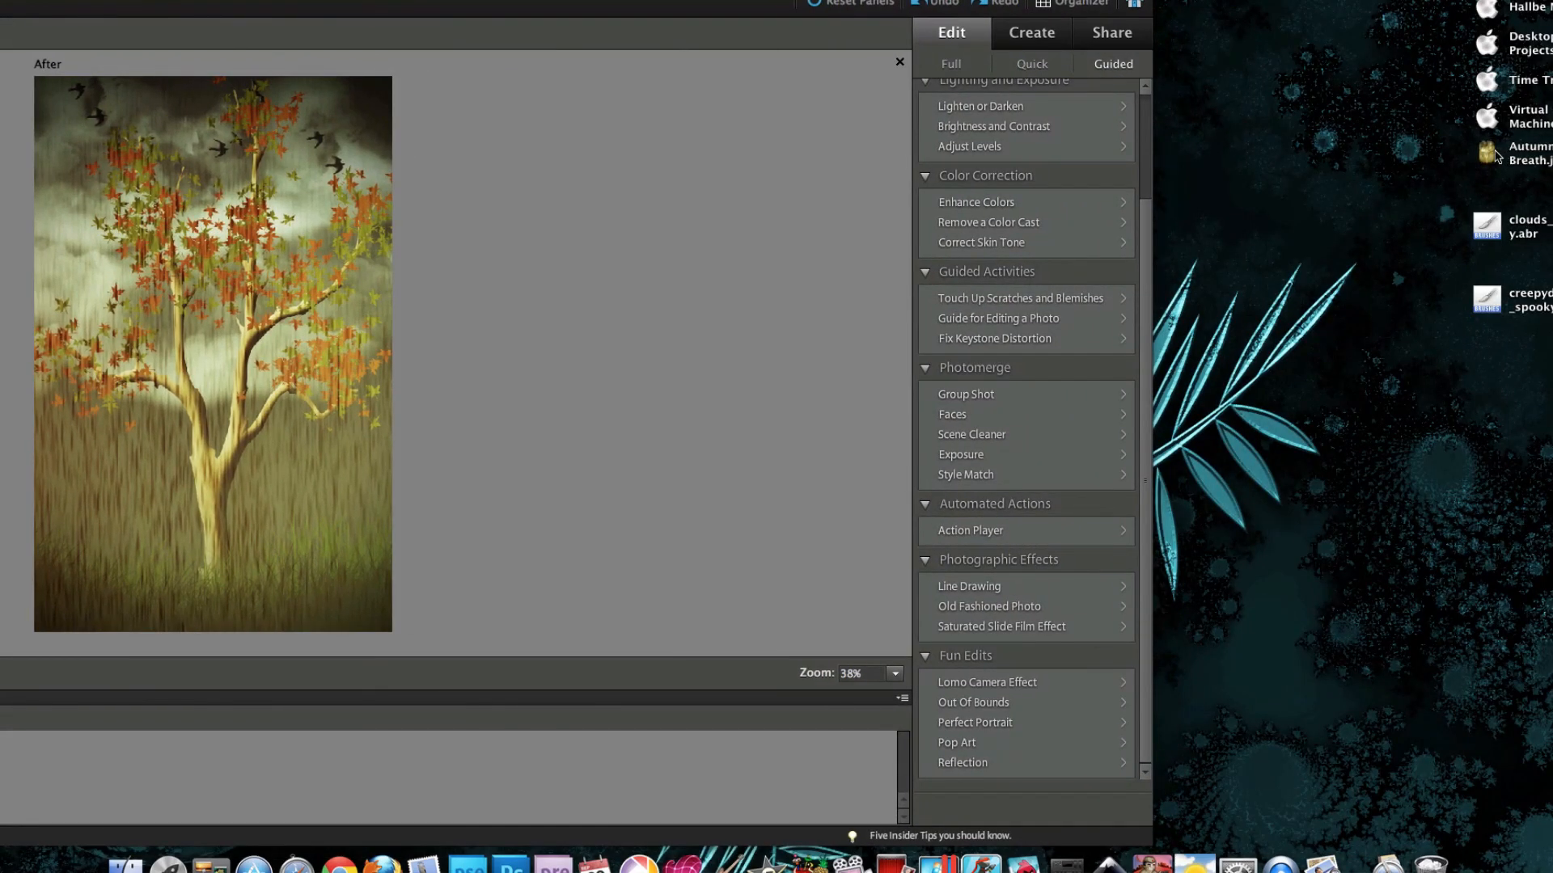
{"action": "double_click", "coordinate": [1487, 155]}
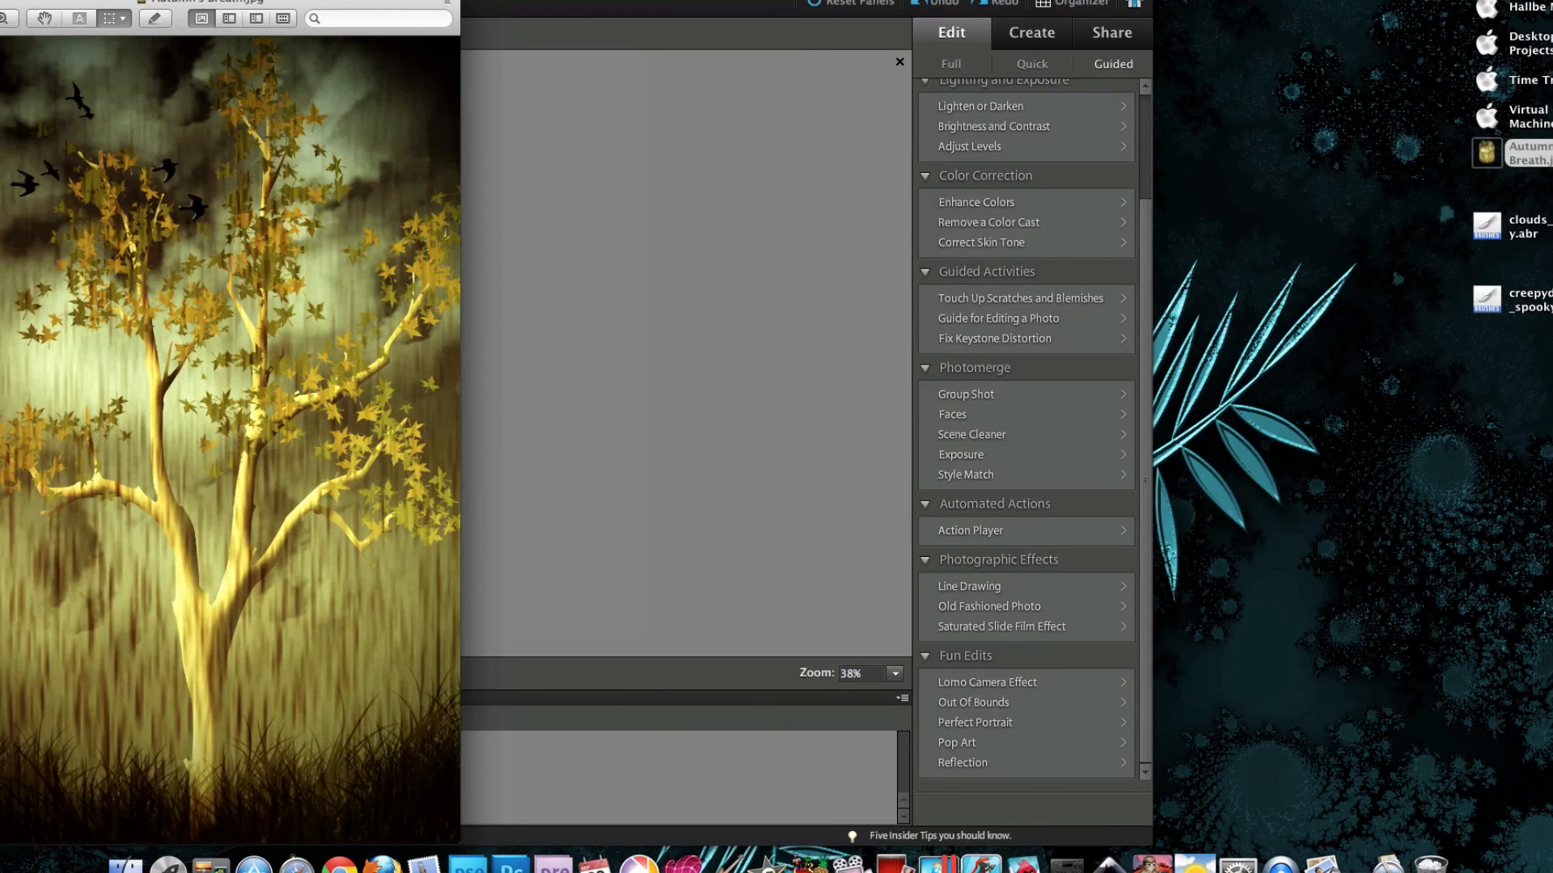
{"action": "left_click_drag", "start_coordinate": [182, 4], "coordinate": [679, 1]}
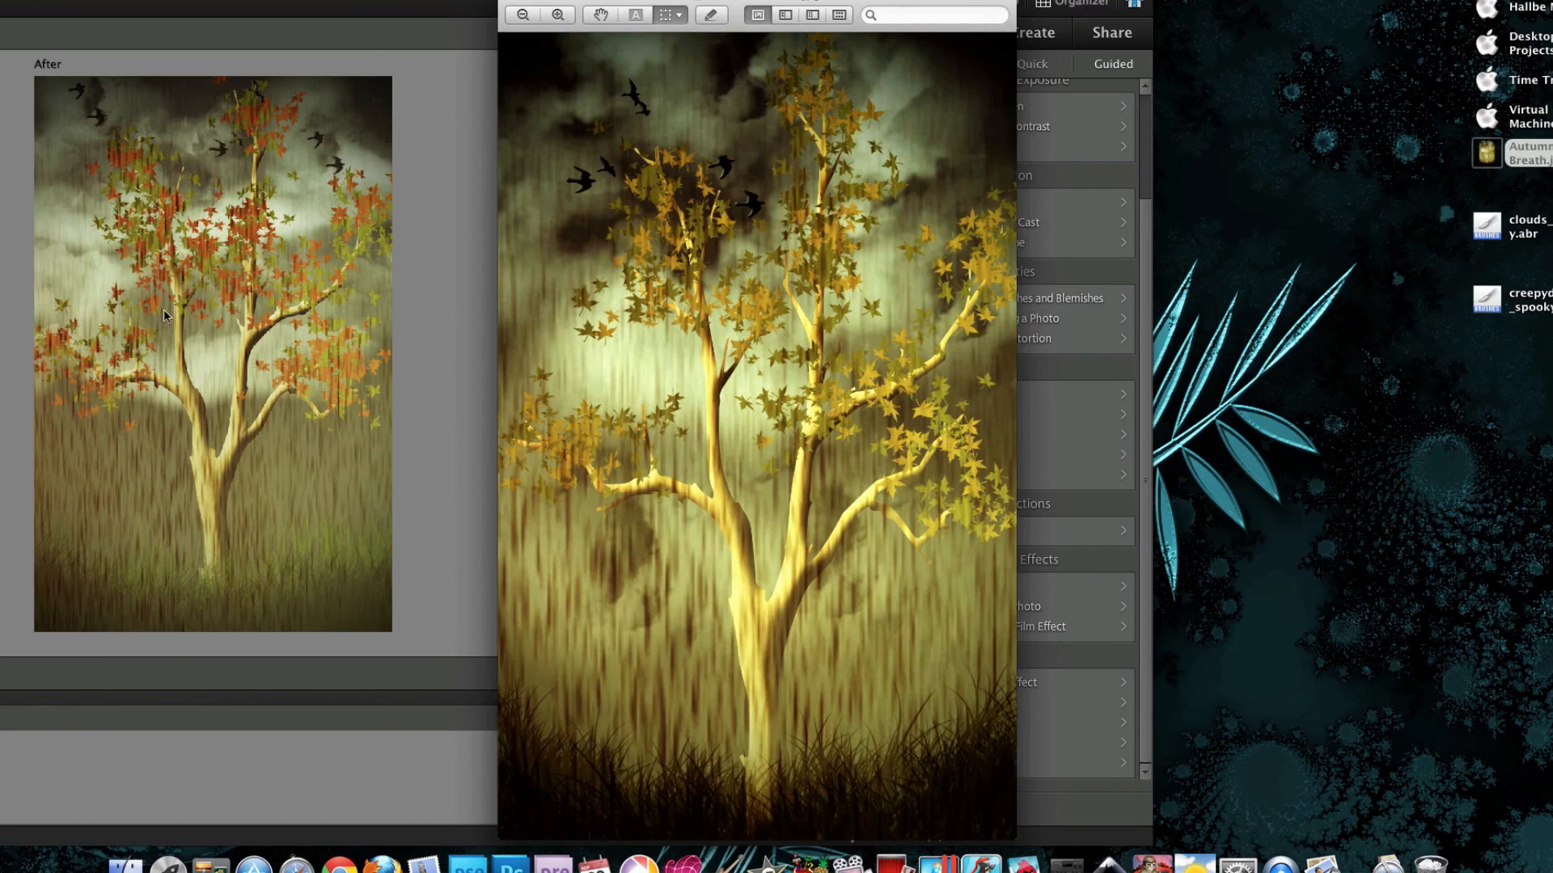
{"action": "left_click", "coordinate": [509, 2]}
{"action": "key", "text": "super+m"}
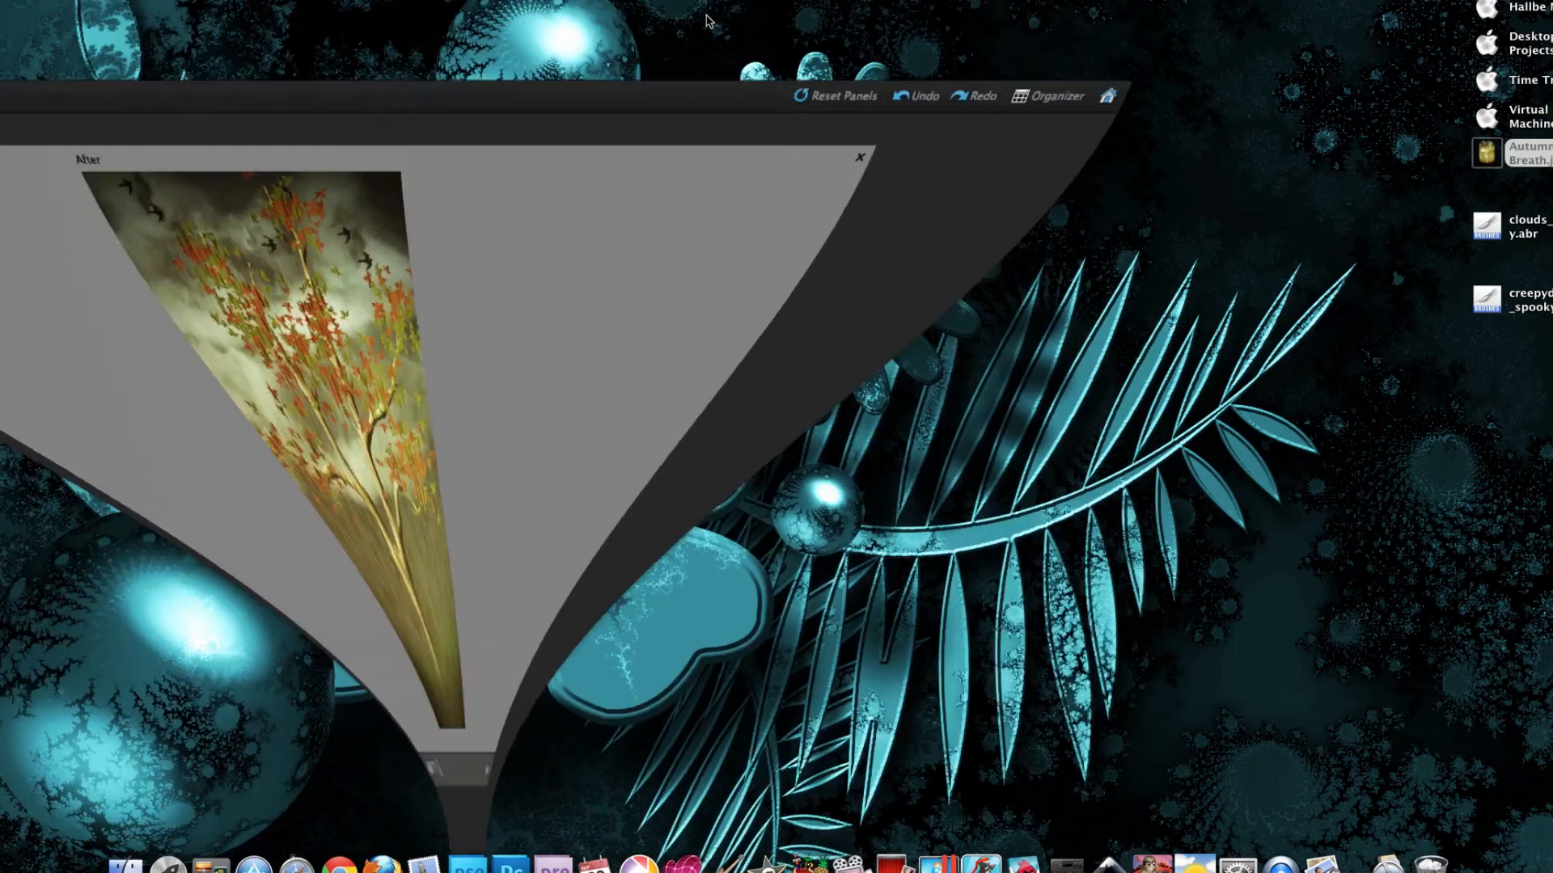